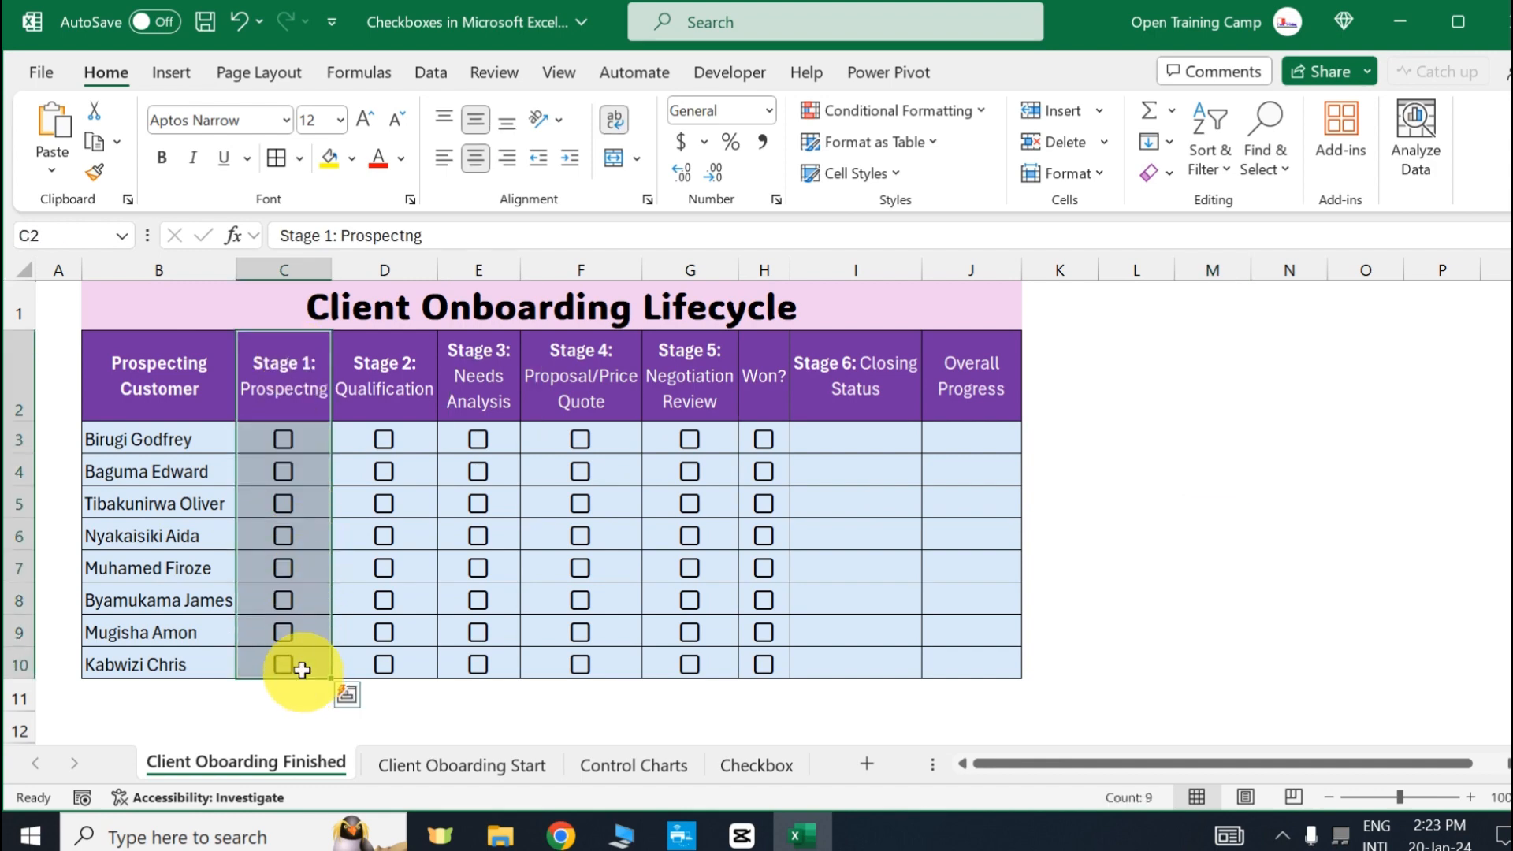
# - Tick the Stage 1 checkbox for all eight customers in C3:C10
pyautogui.moveTo(294, 364); pyautogui.dragTo(281, 660)
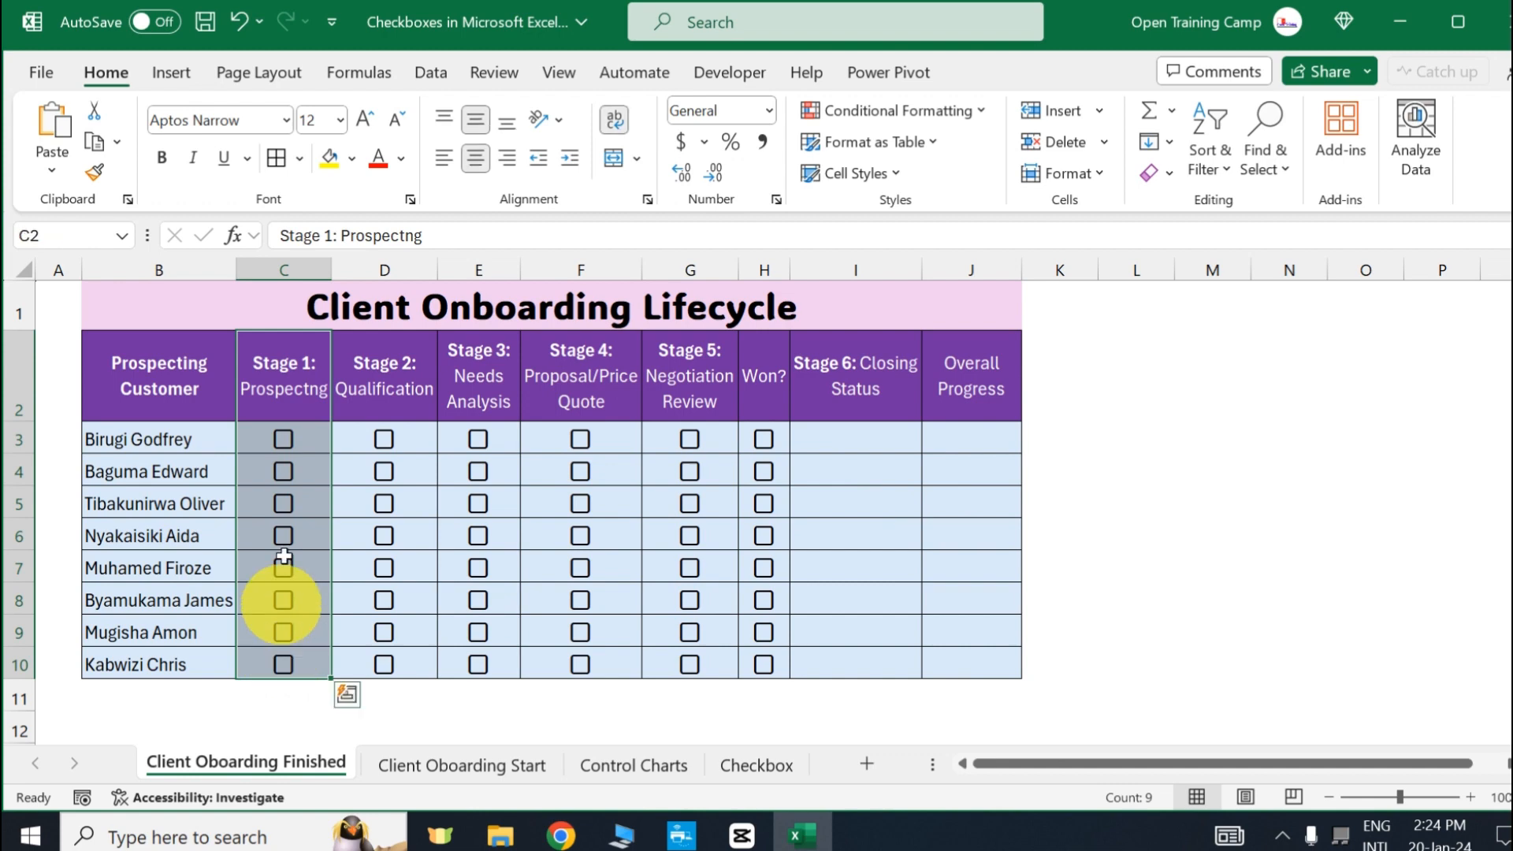
pyautogui.click(283, 444)
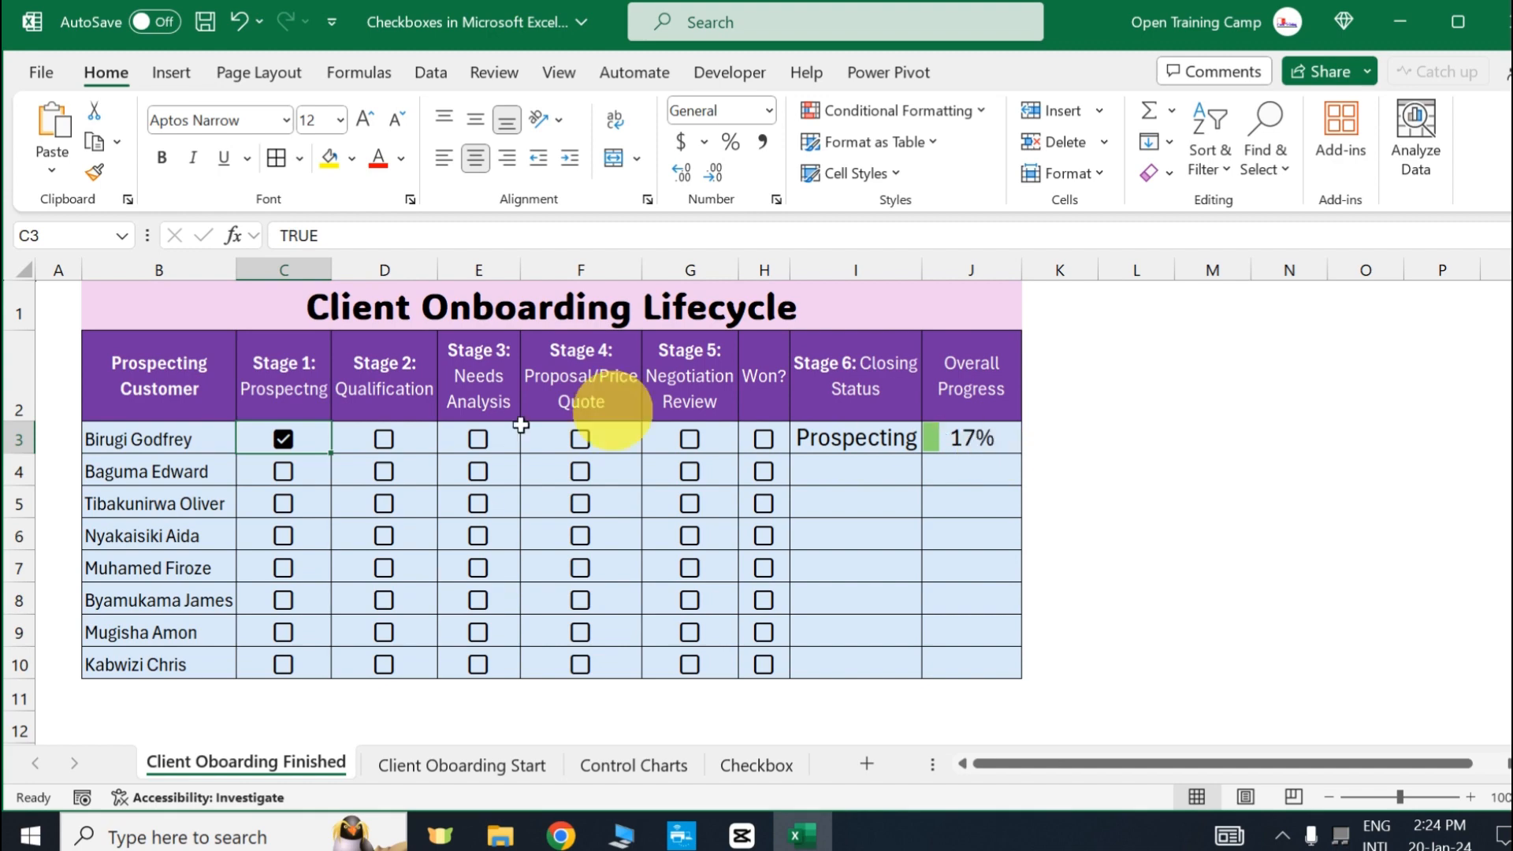
pyautogui.click(285, 473)
pyautogui.click(284, 506)
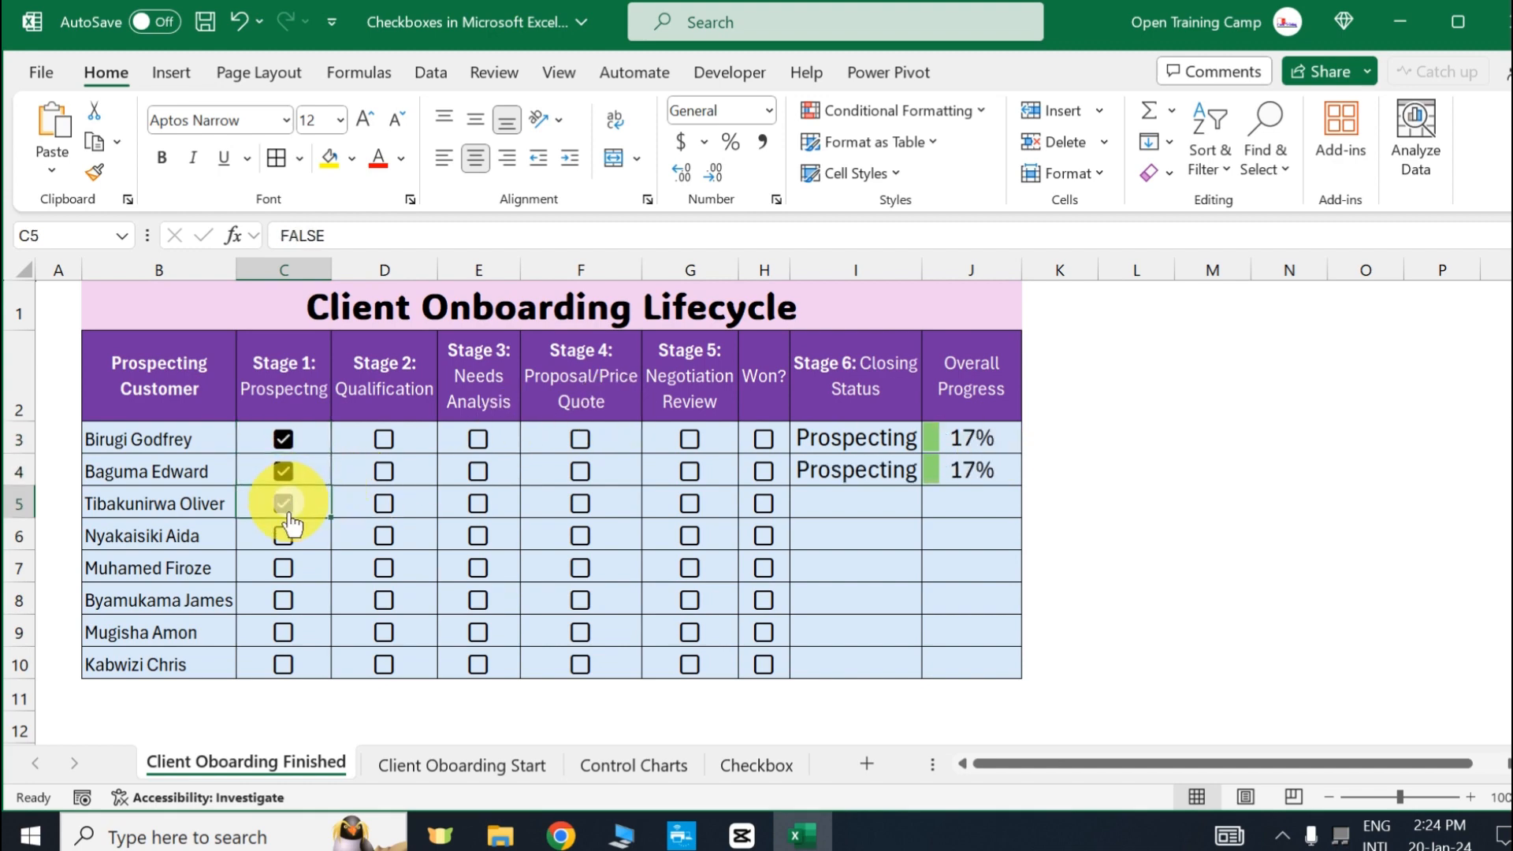
pyautogui.click(284, 538)
pyautogui.click(285, 569)
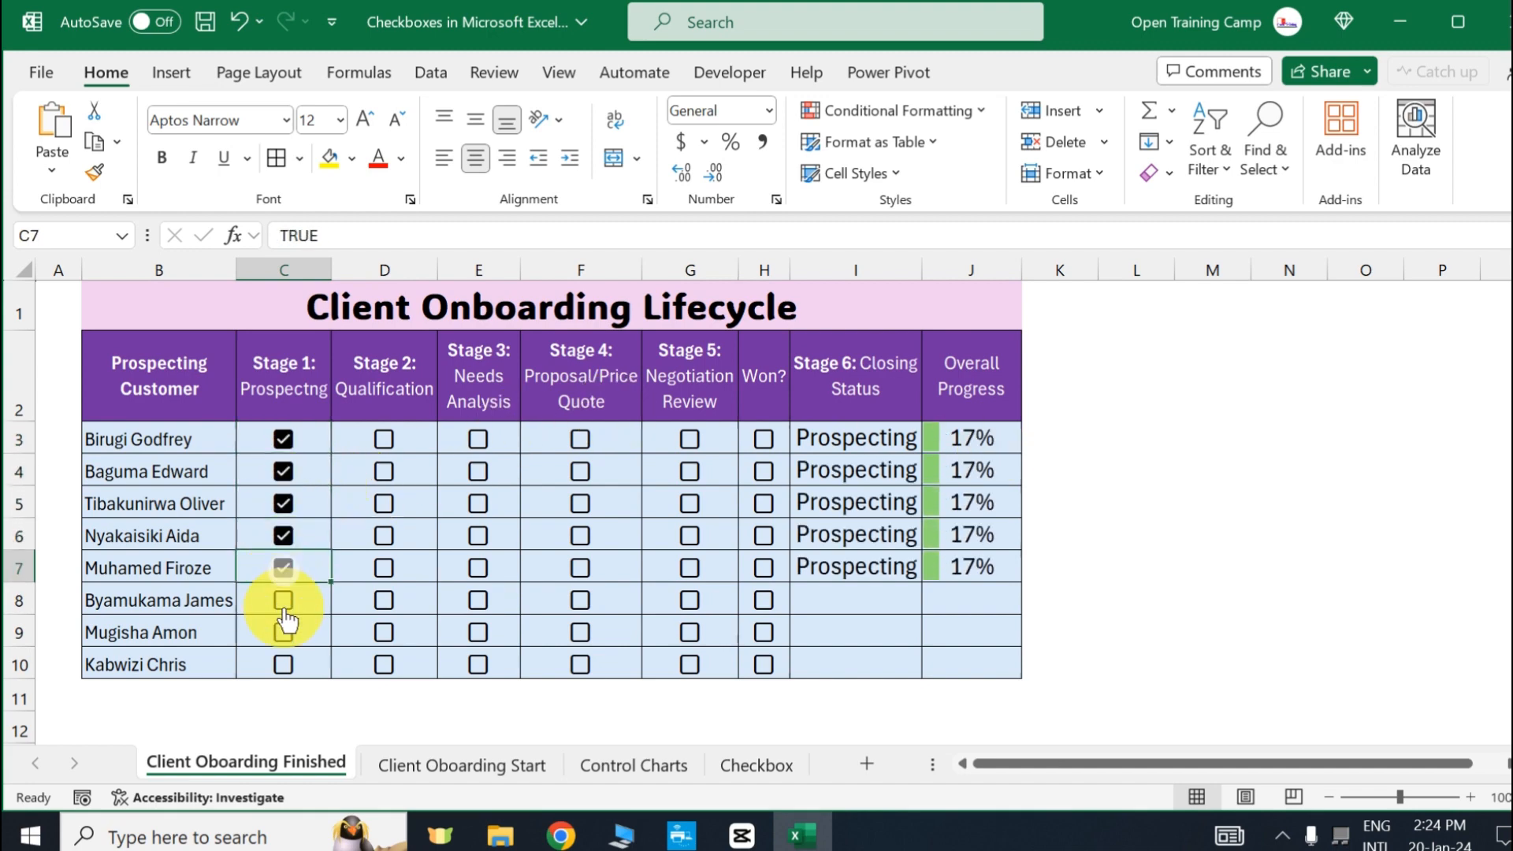
pyautogui.click(285, 603)
pyautogui.click(285, 636)
pyautogui.click(285, 669)
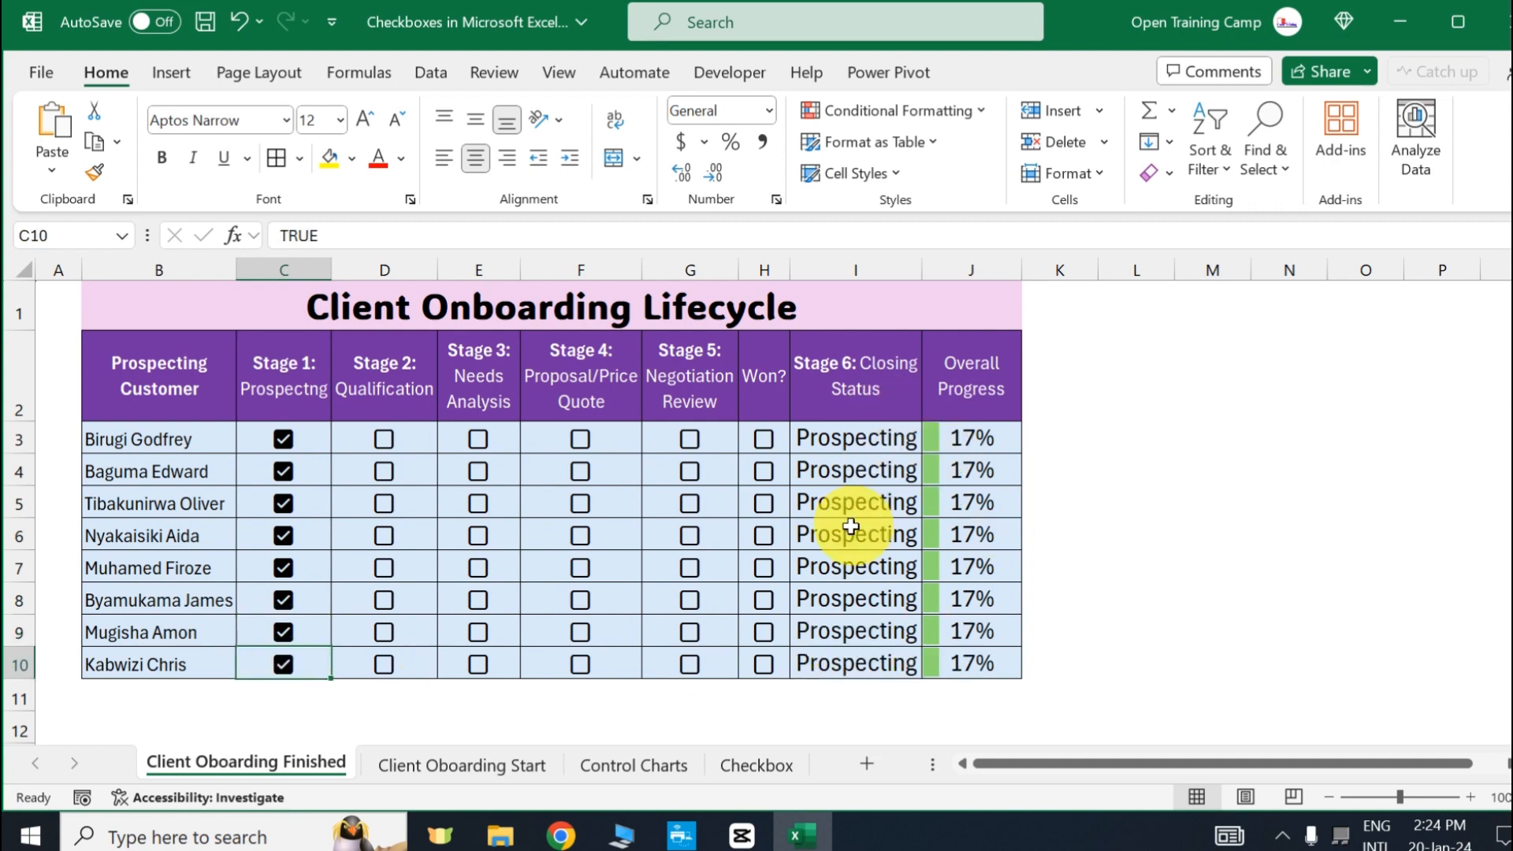
# - Tick Stage 2 for the customer in row 3, and tick Stages 2 to 5 and Won? for the customer in row 5
pyautogui.click(384, 441)
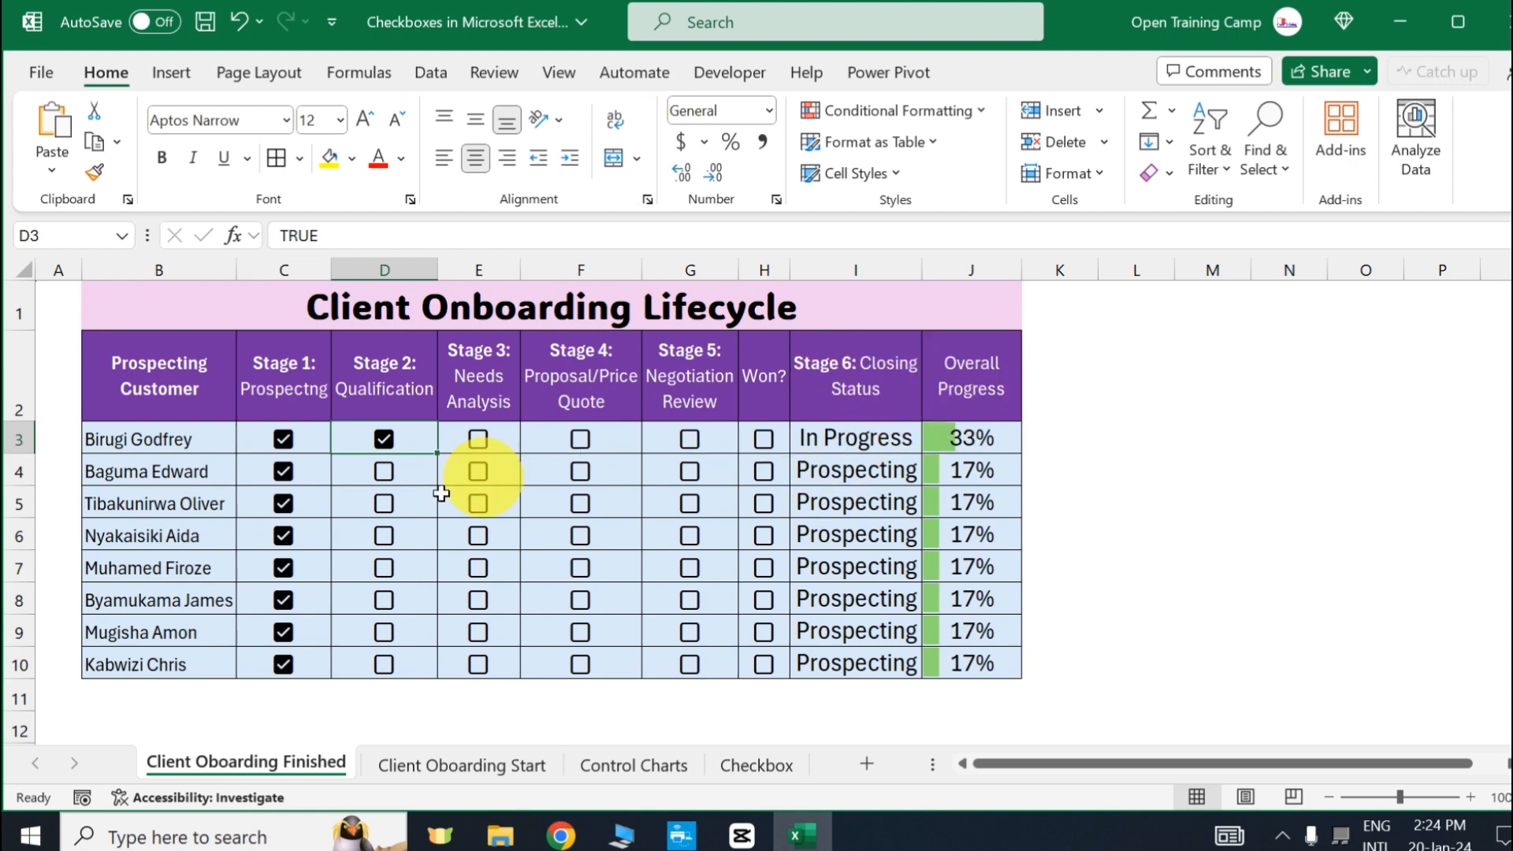
pyautogui.click(386, 510)
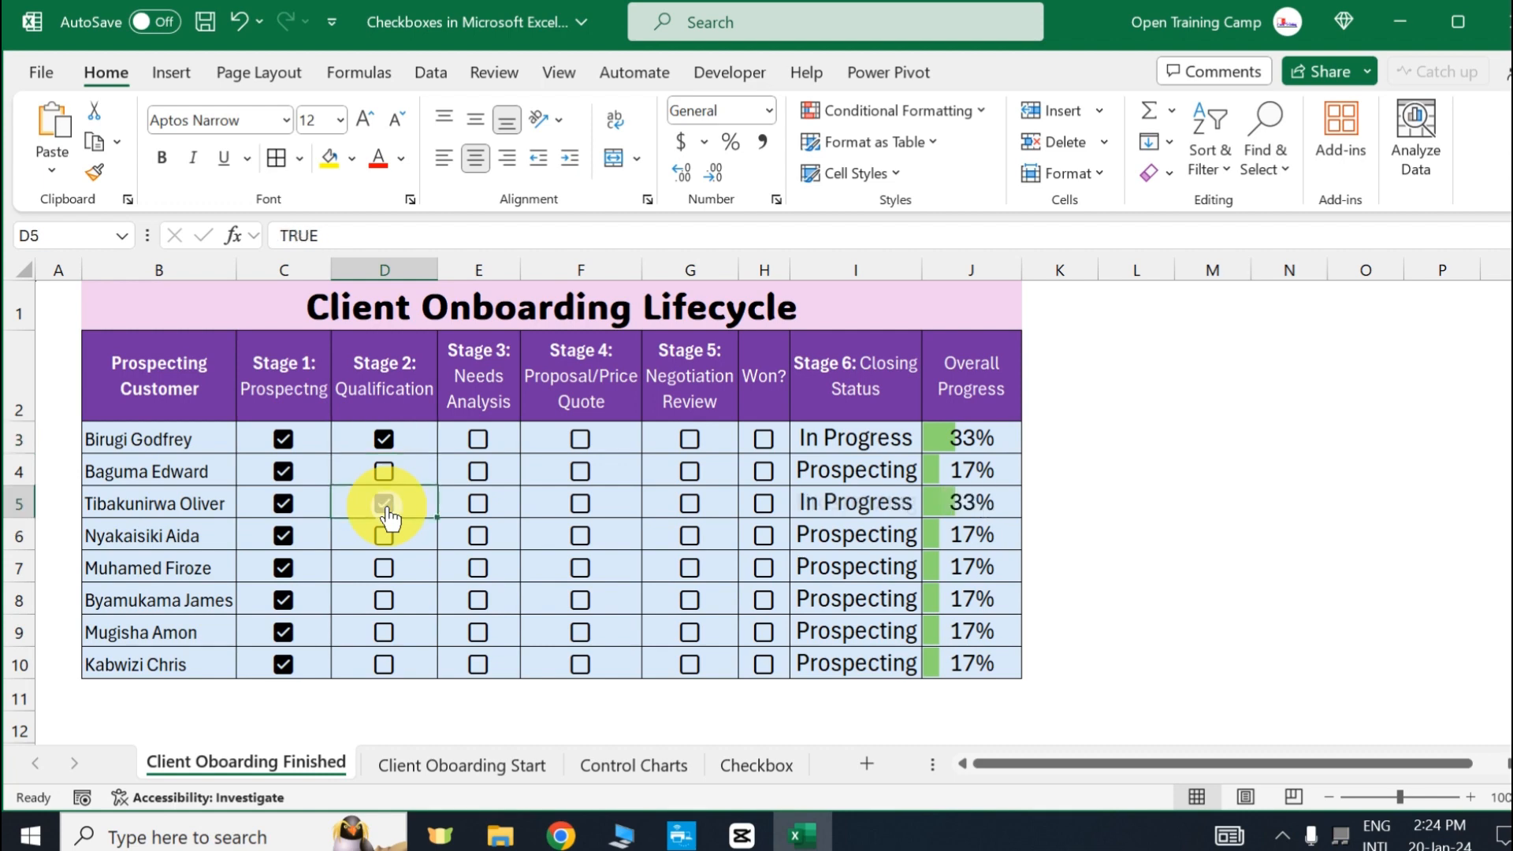
pyautogui.click(478, 508)
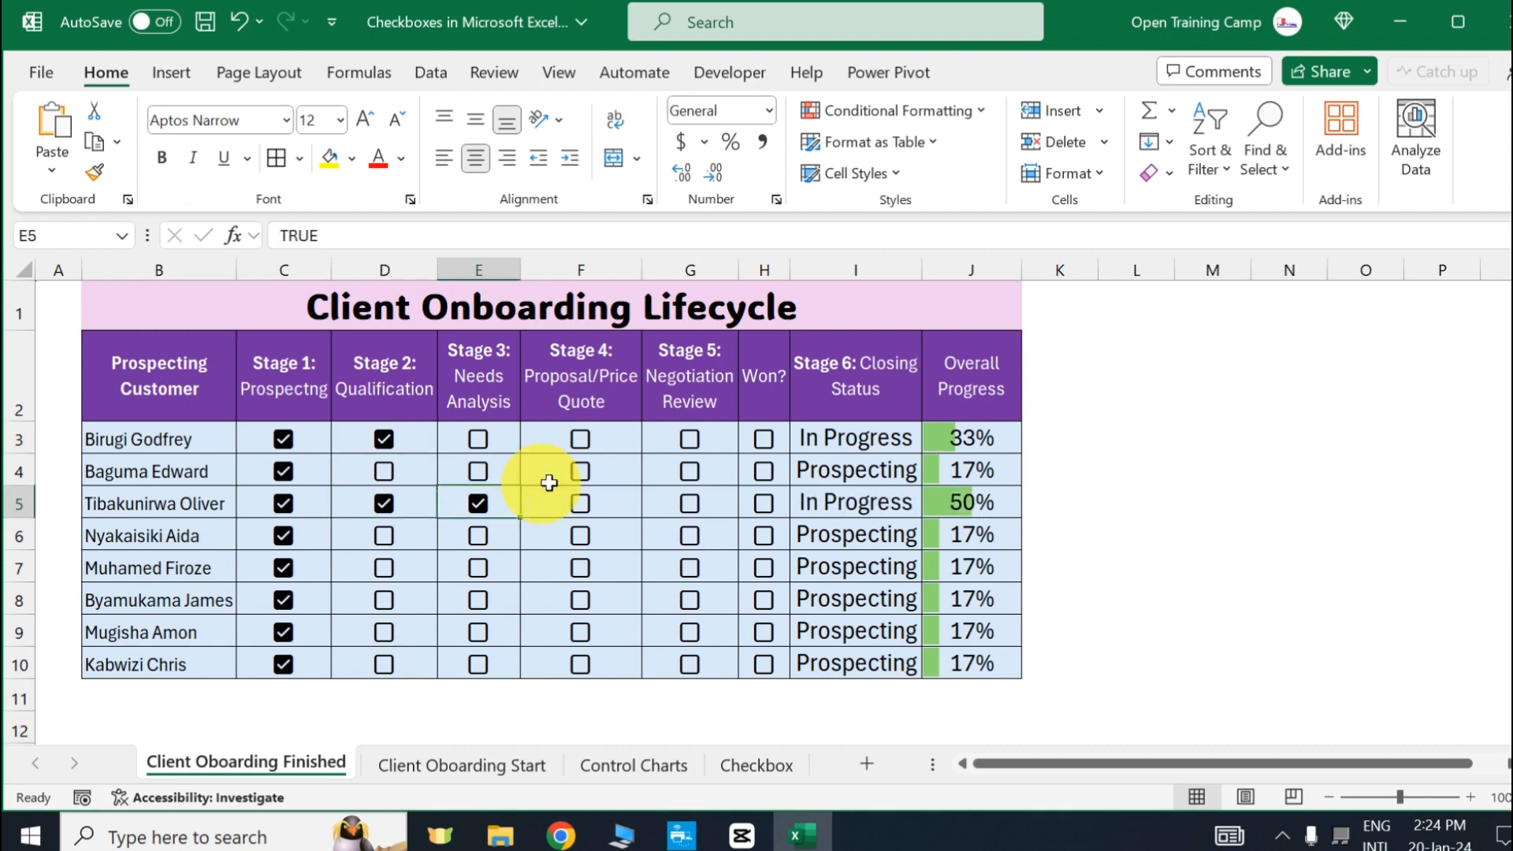
pyautogui.click(618, 508)
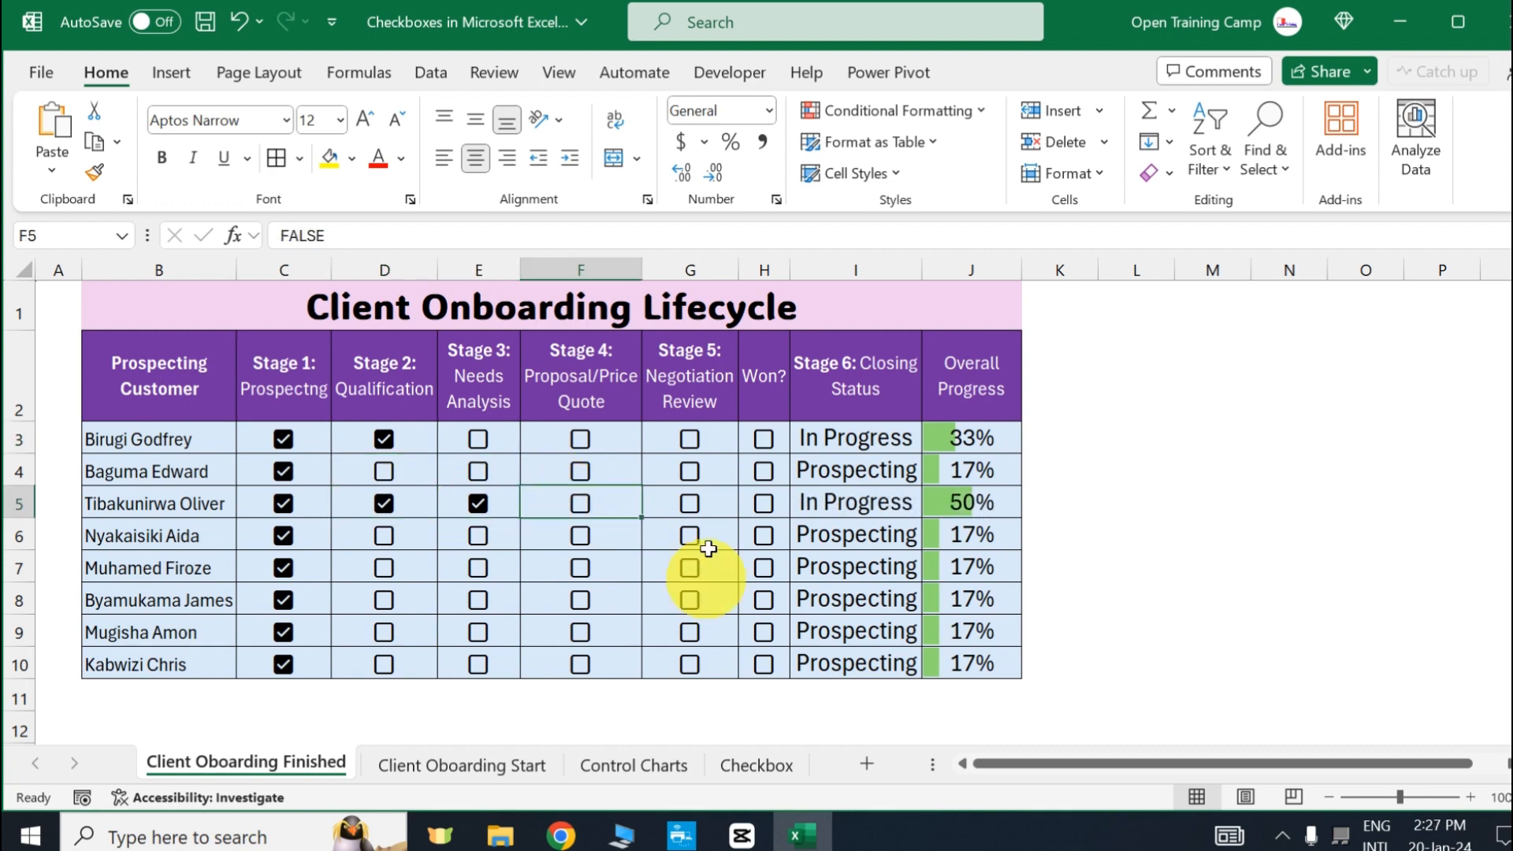
pyautogui.click(579, 509)
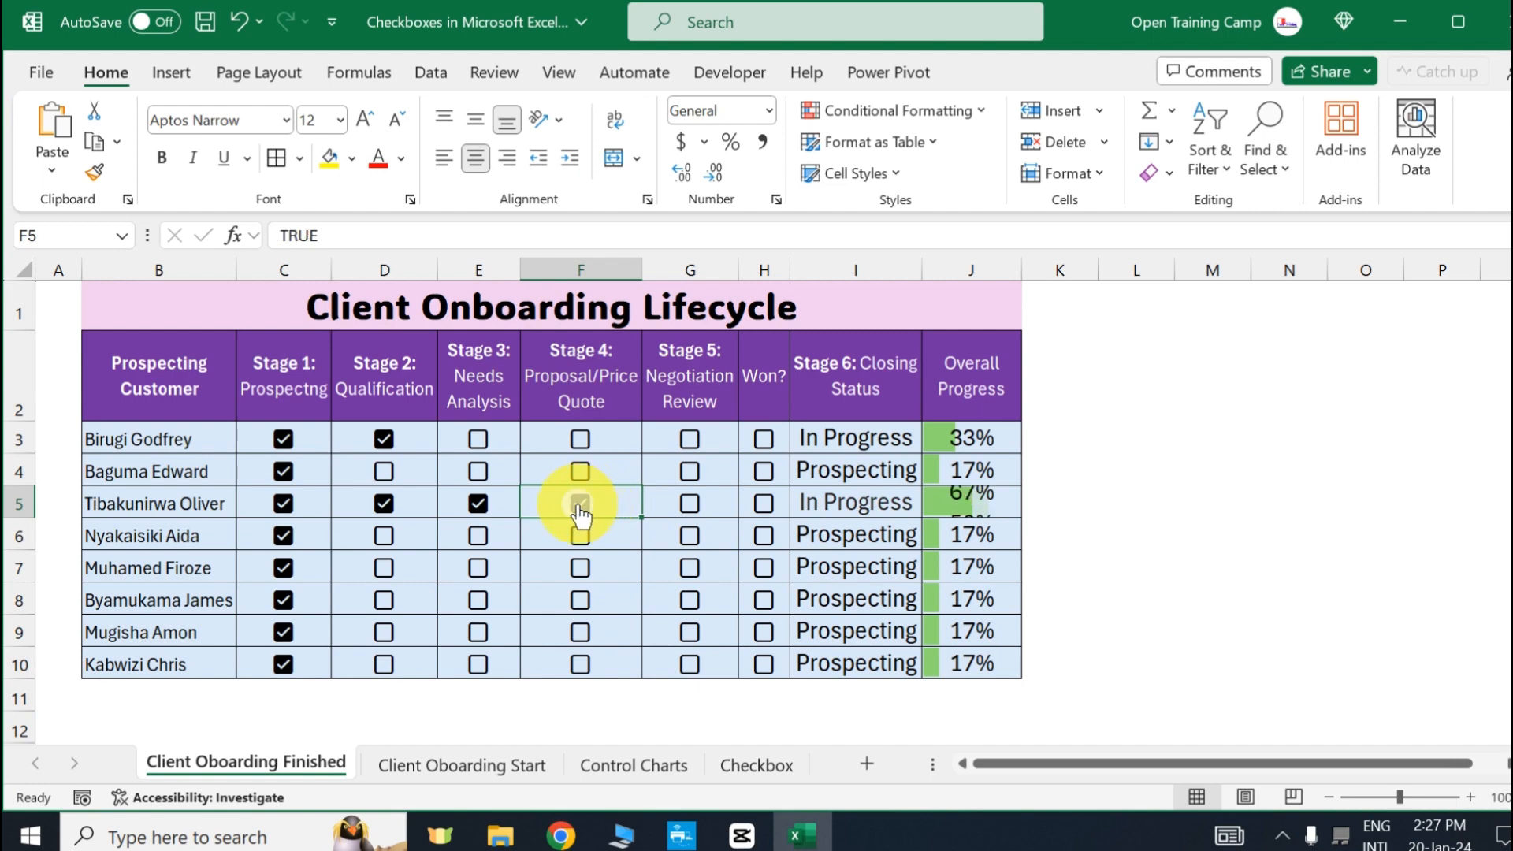
pyautogui.click(691, 504)
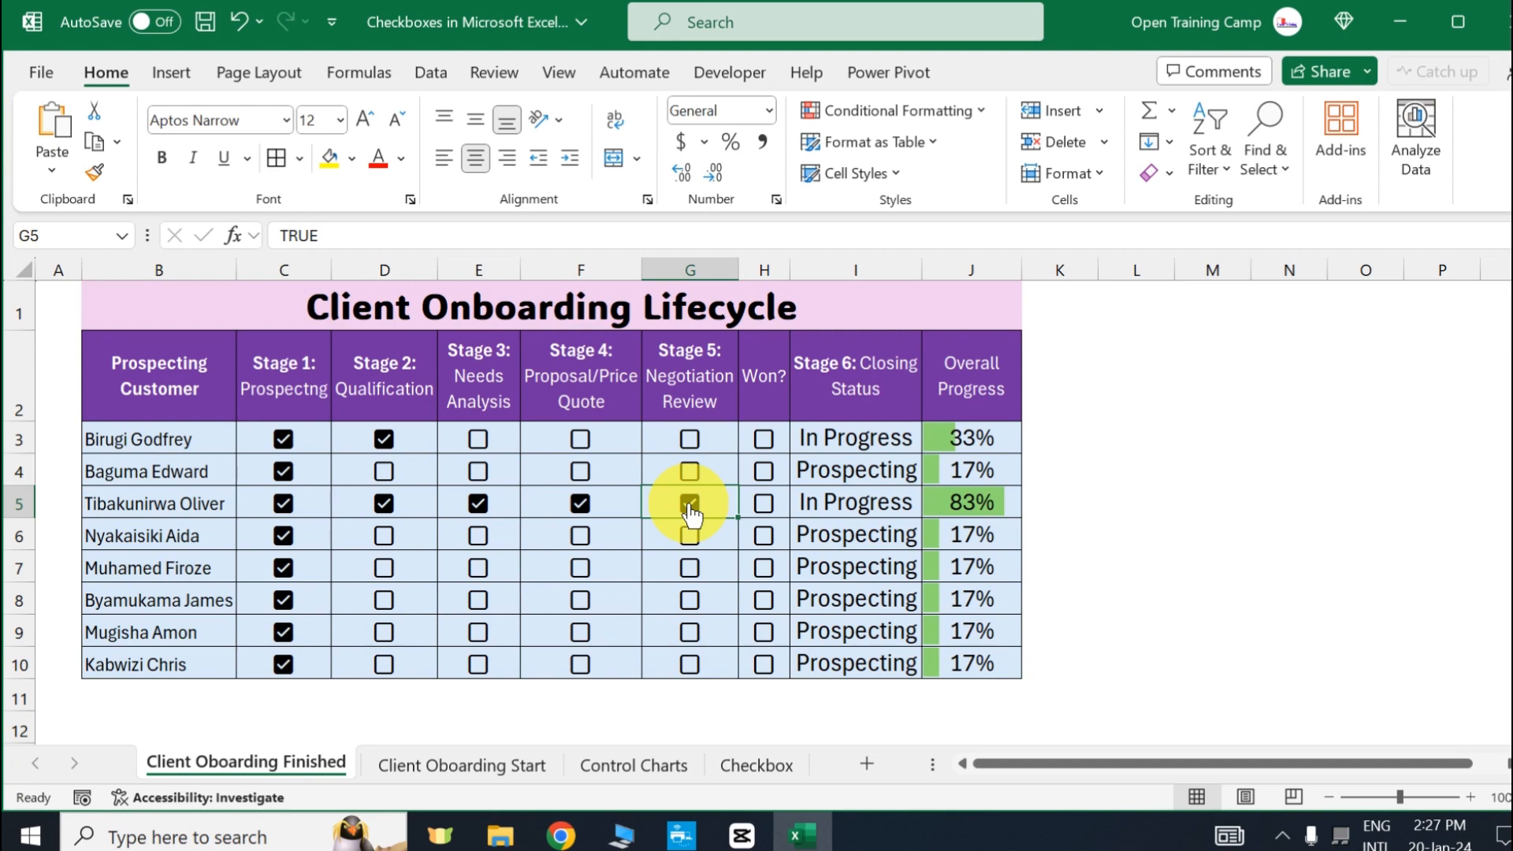
pyautogui.click(771, 514)
pyautogui.click(764, 504)
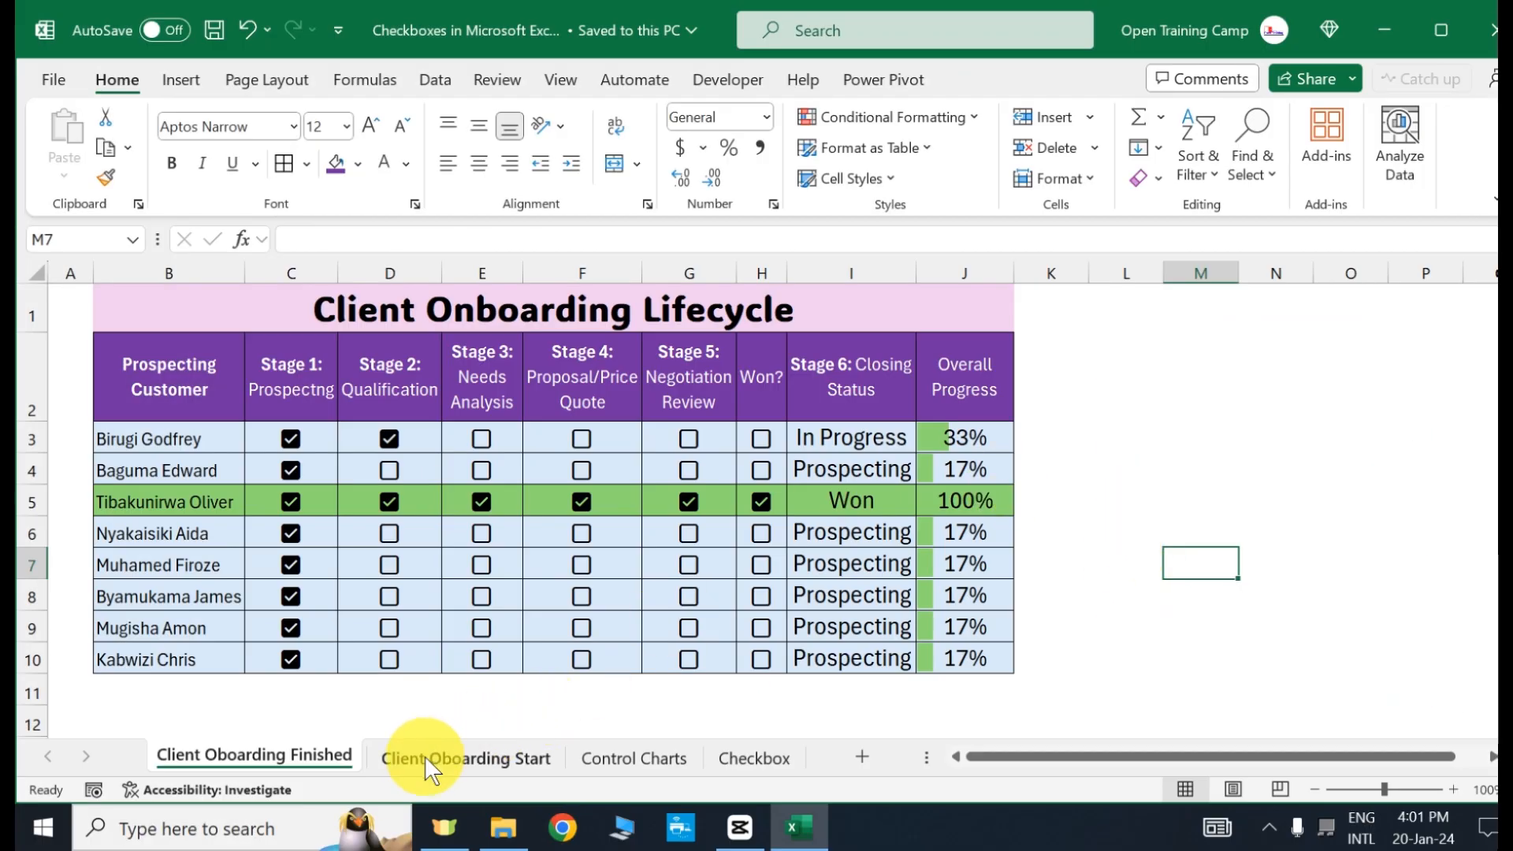
# - Insert checkboxes into C3:H10, covering Stage 1 through Won?, on the Client Oboarding Start sheet
pyautogui.click(424, 755)
pyautogui.moveTo(275, 429); pyautogui.dragTo(950, 658)
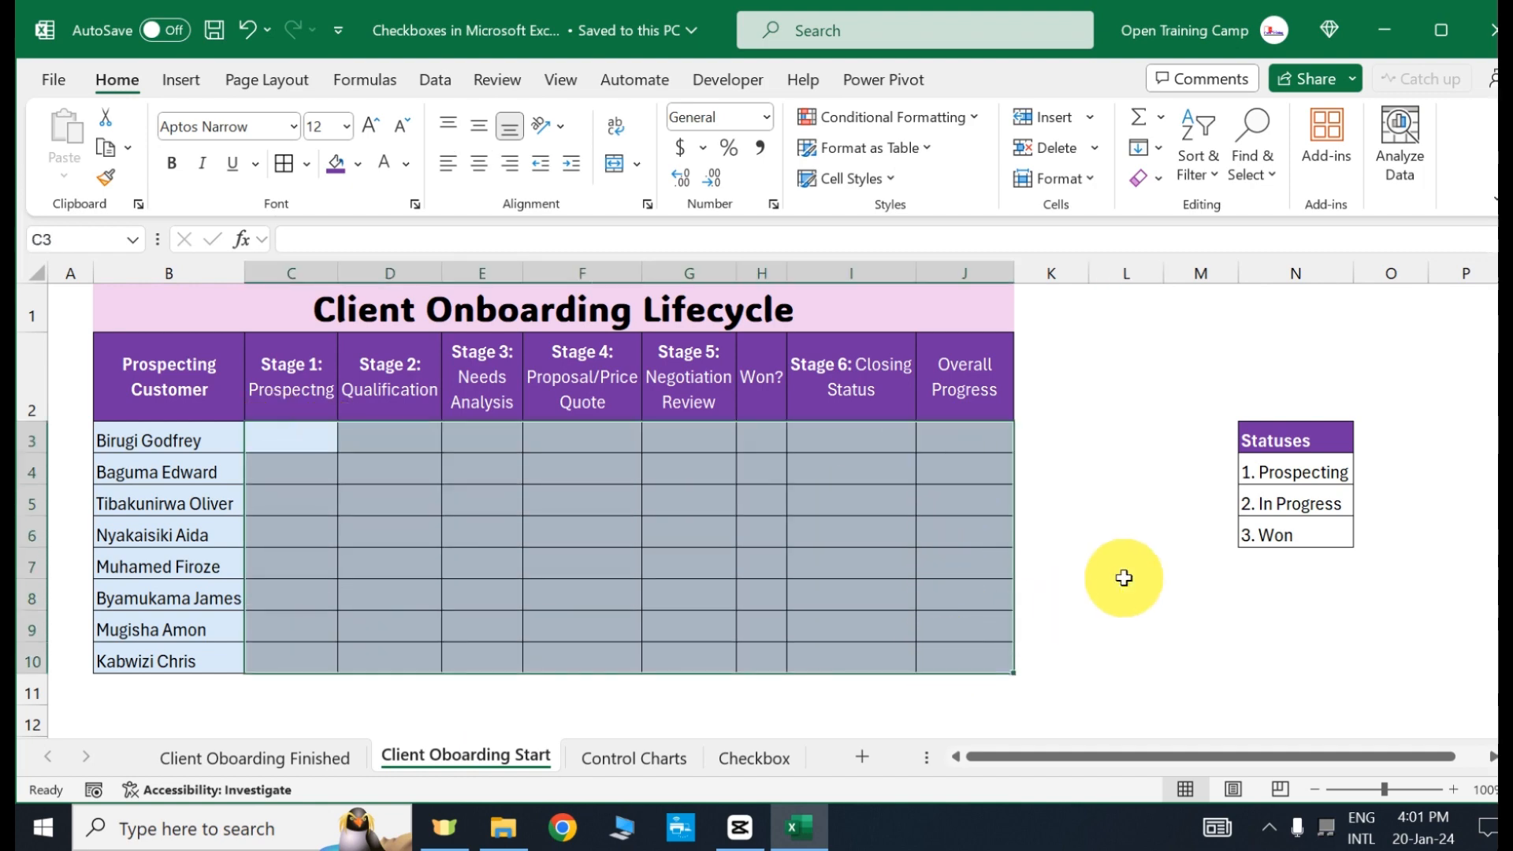
pyautogui.click(1124, 578)
pyautogui.click(416, 482)
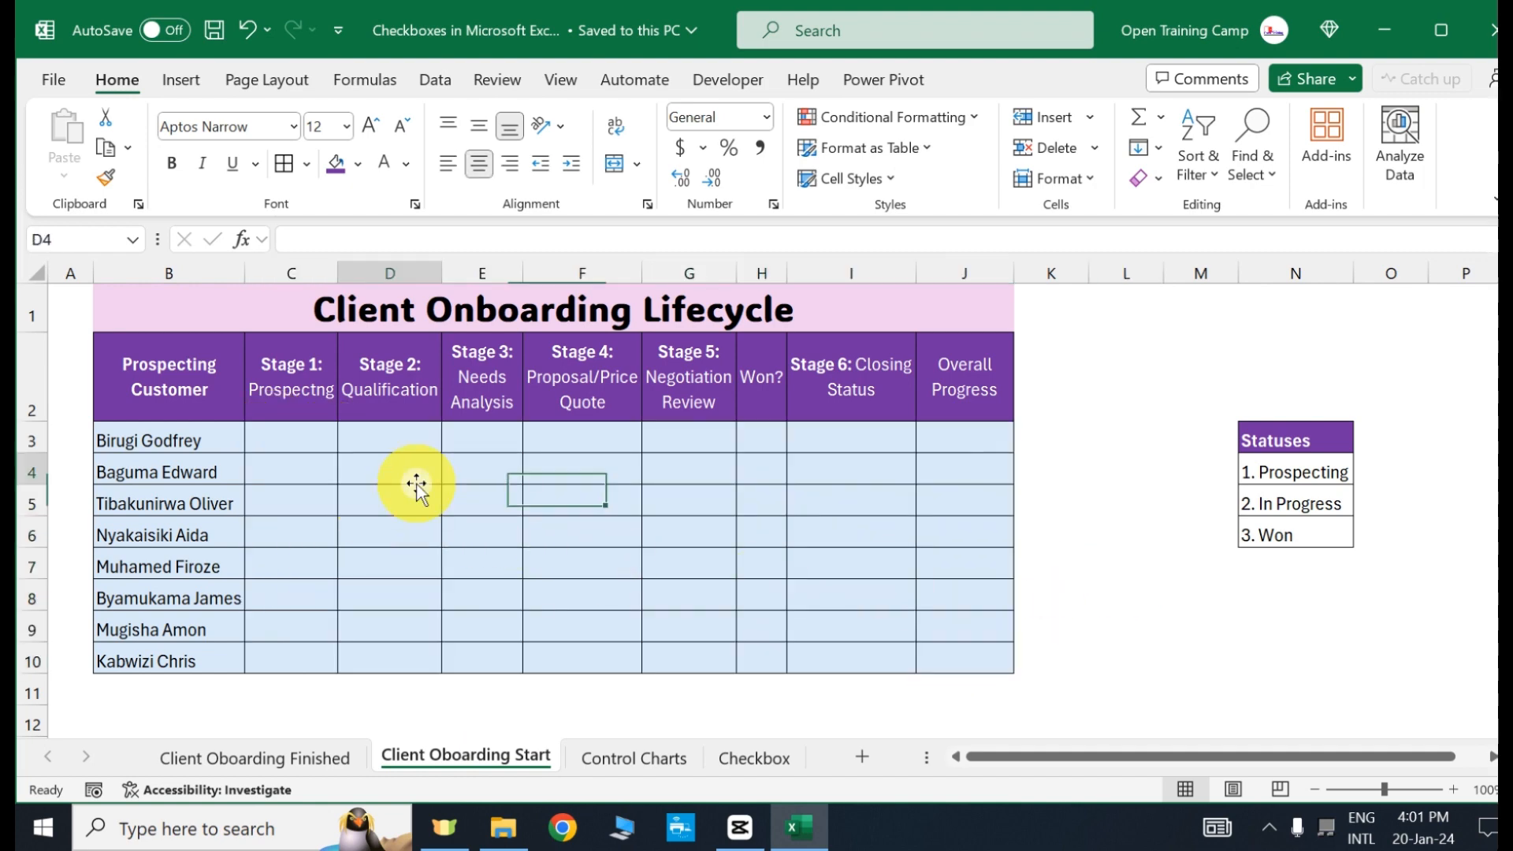
pyautogui.moveTo(274, 434); pyautogui.dragTo(756, 648)
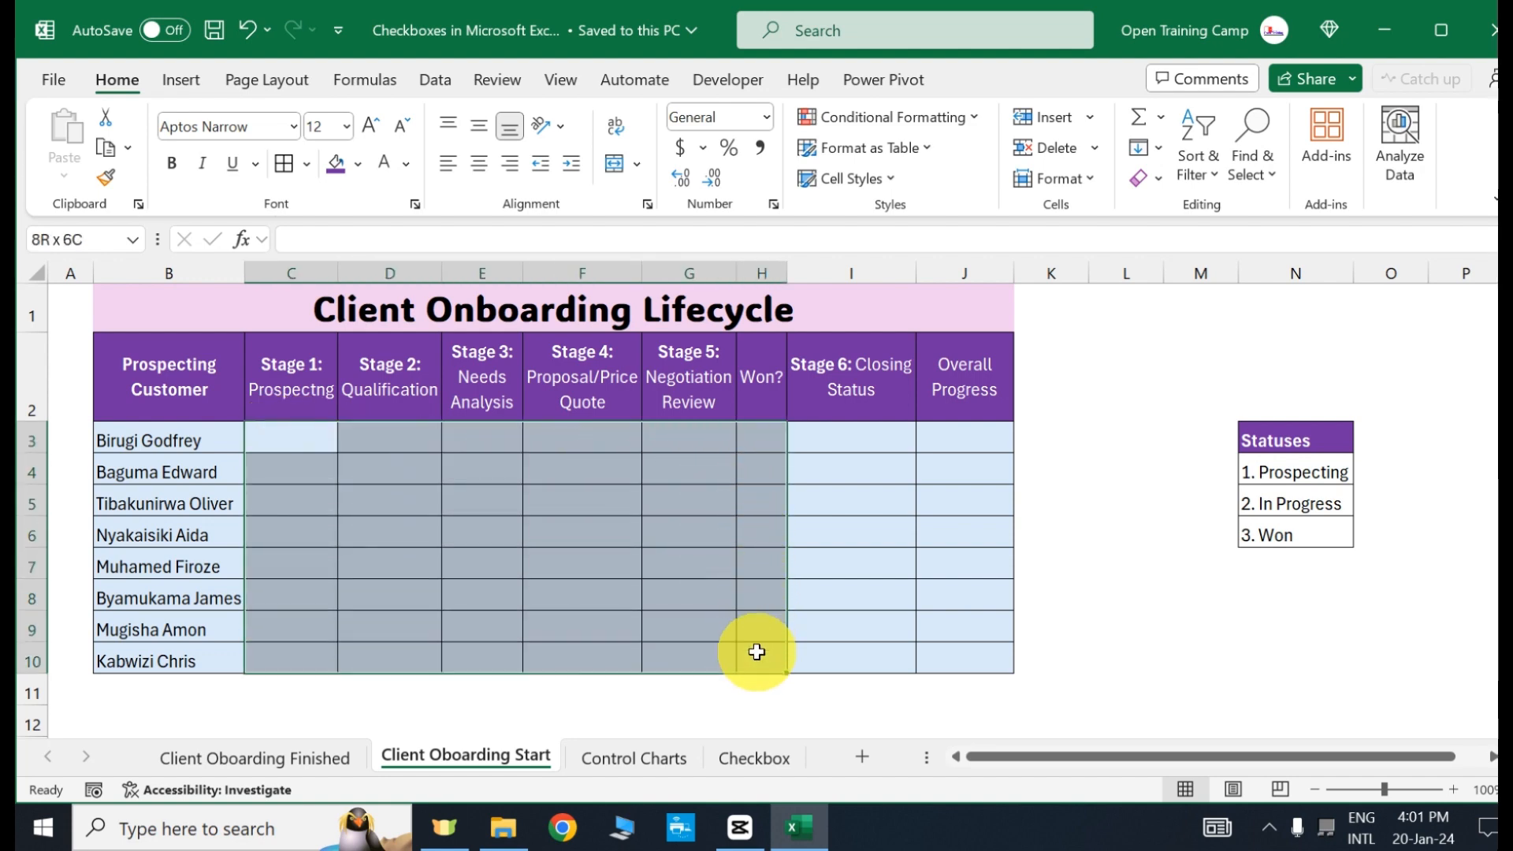
pyautogui.click(182, 80)
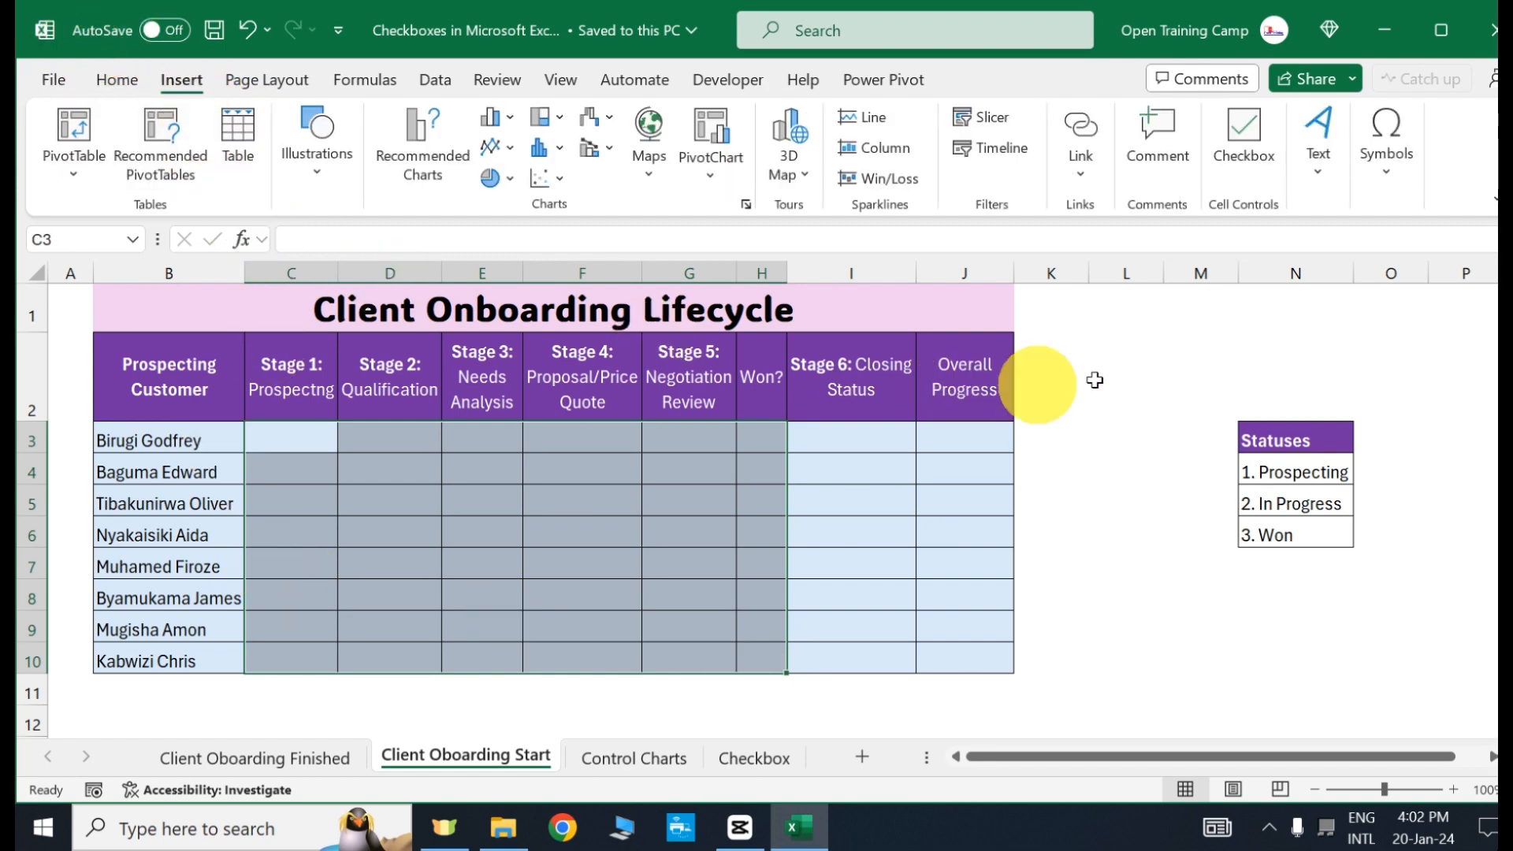
pyautogui.click(1253, 149)
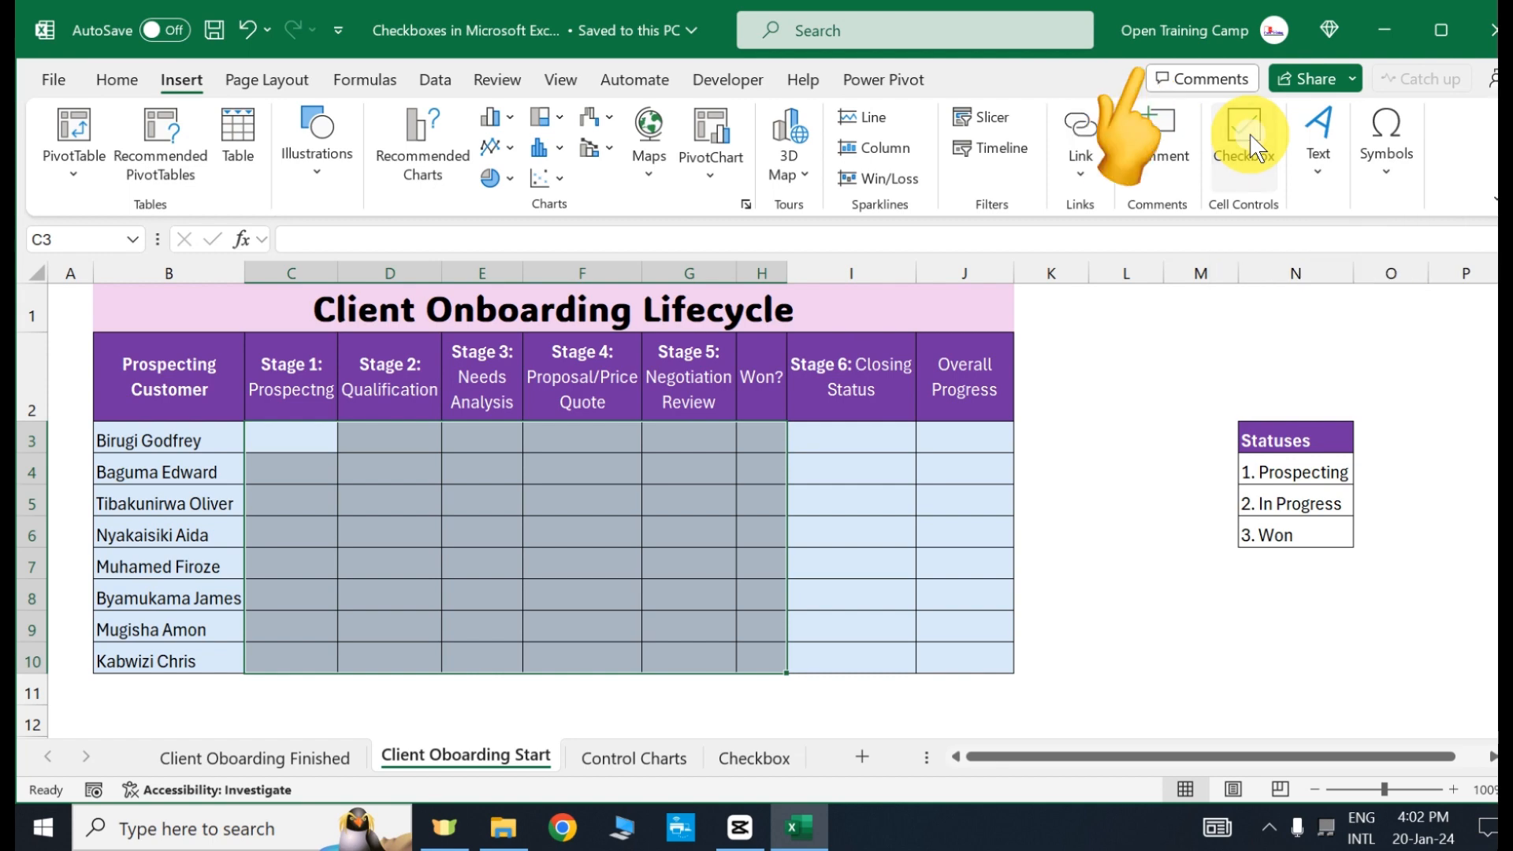
pyautogui.click(856, 477)
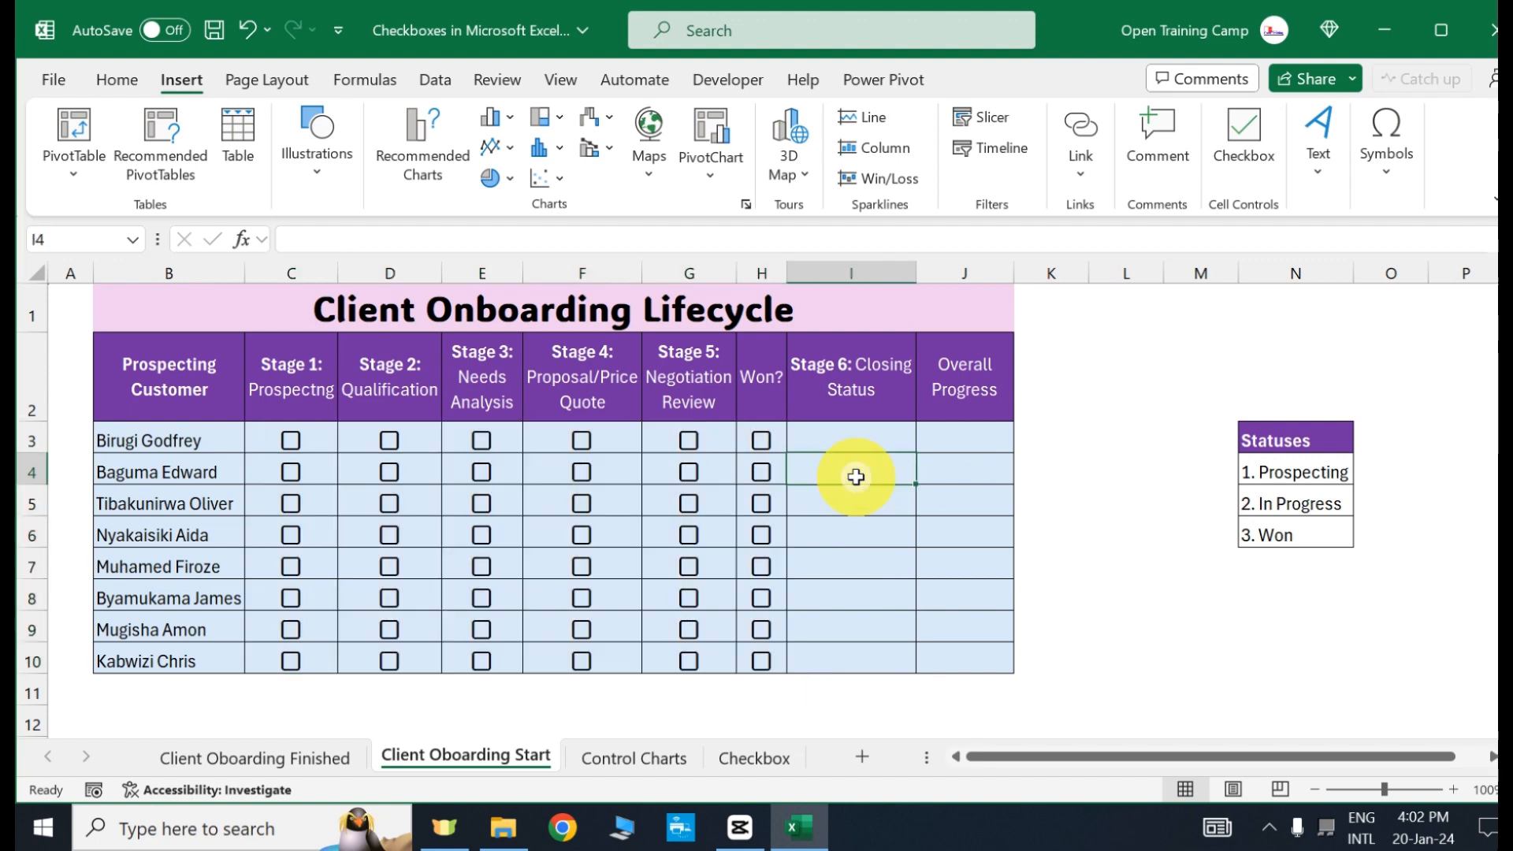
# - Test the Stage 1 checkboxes in C3 and C4 by ticking and clearing each one
pyautogui.click(318, 472)
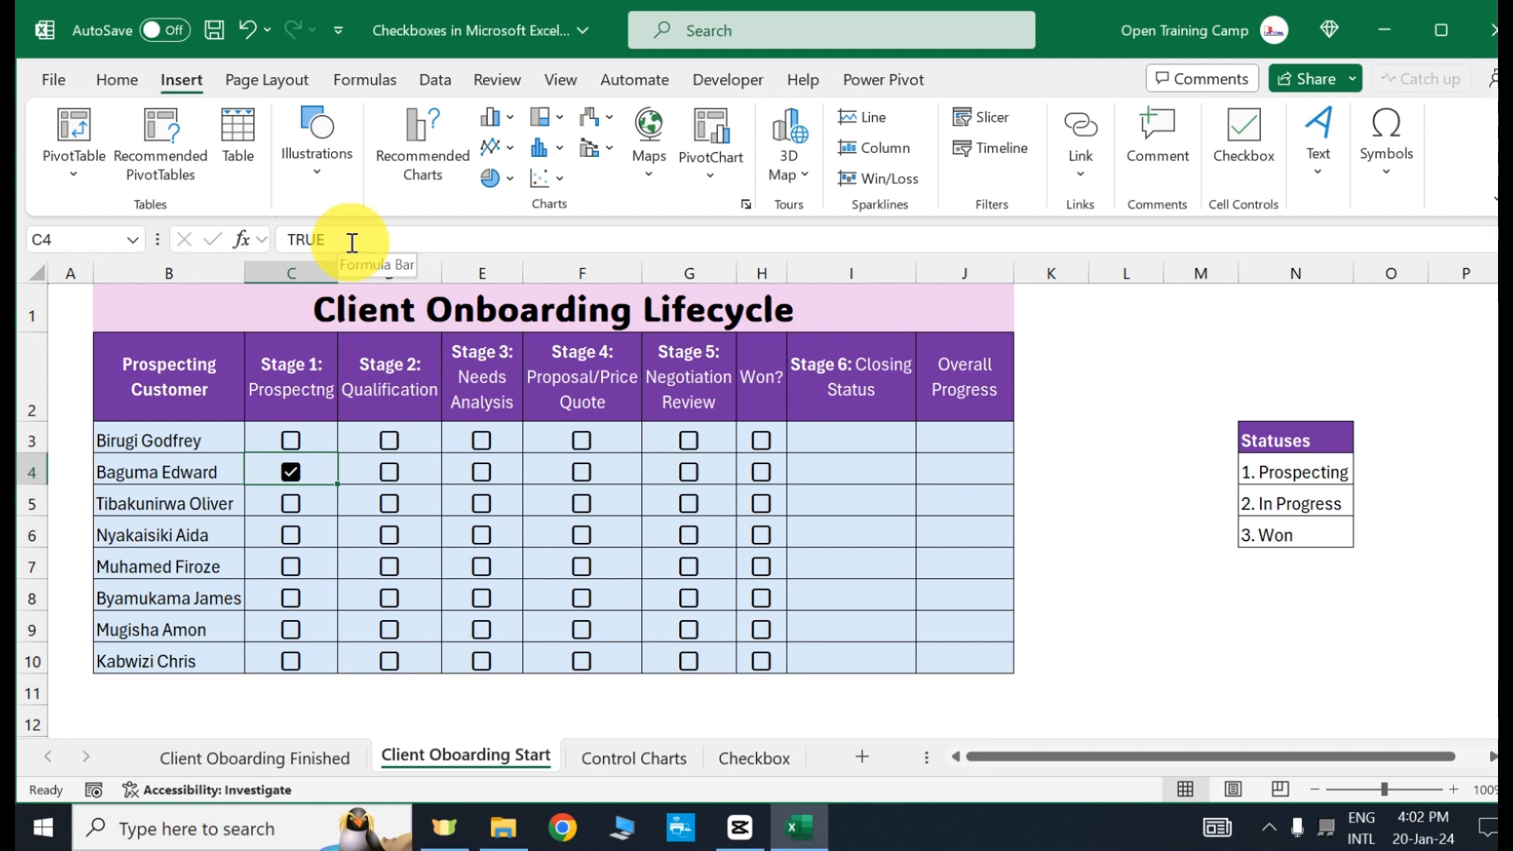
pyautogui.click(292, 476)
pyautogui.click(296, 454)
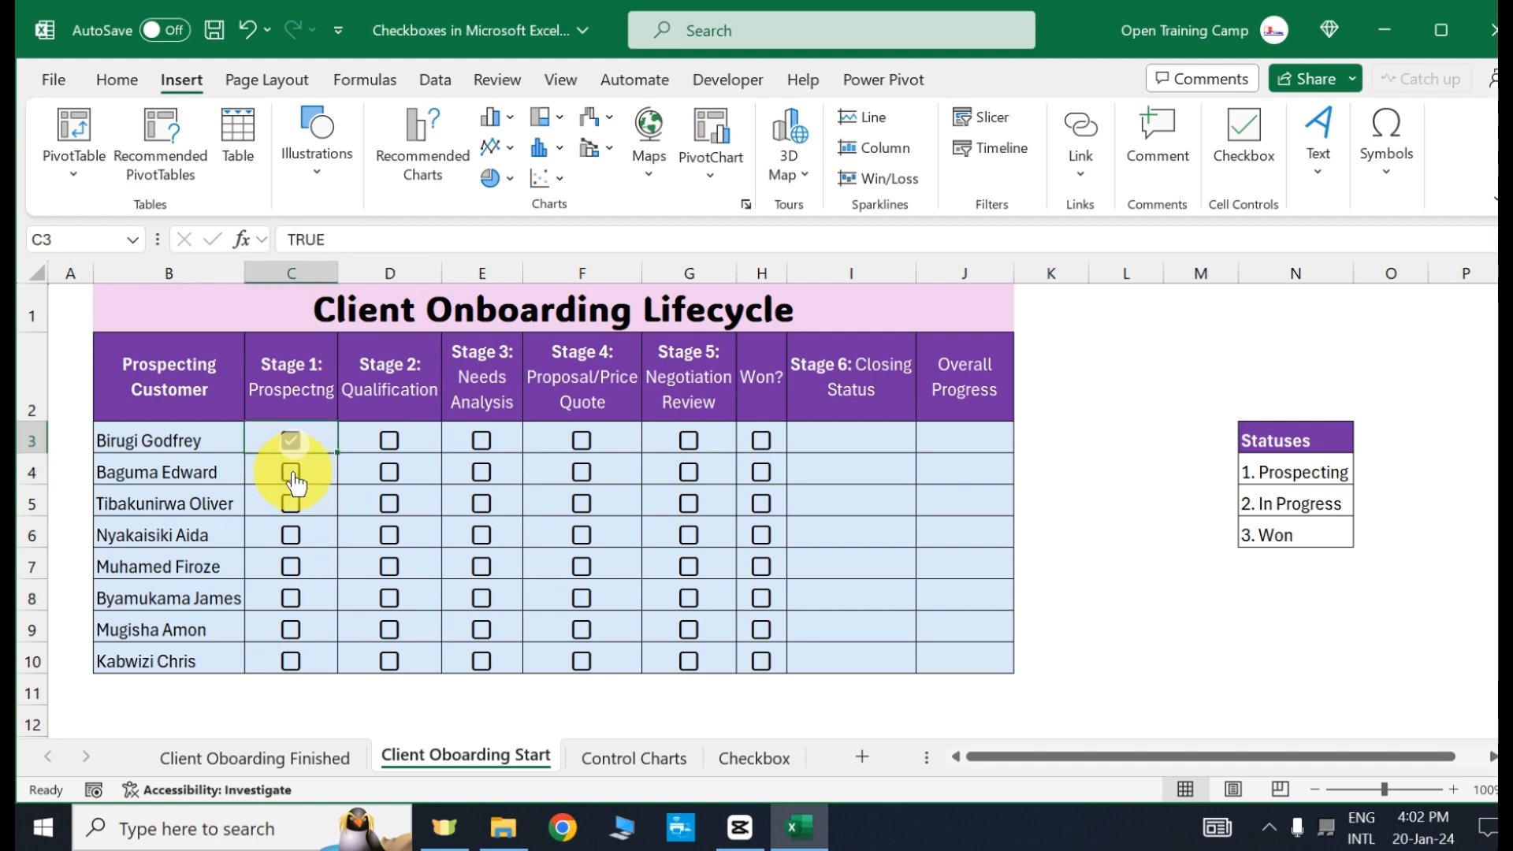
pyautogui.click(296, 482)
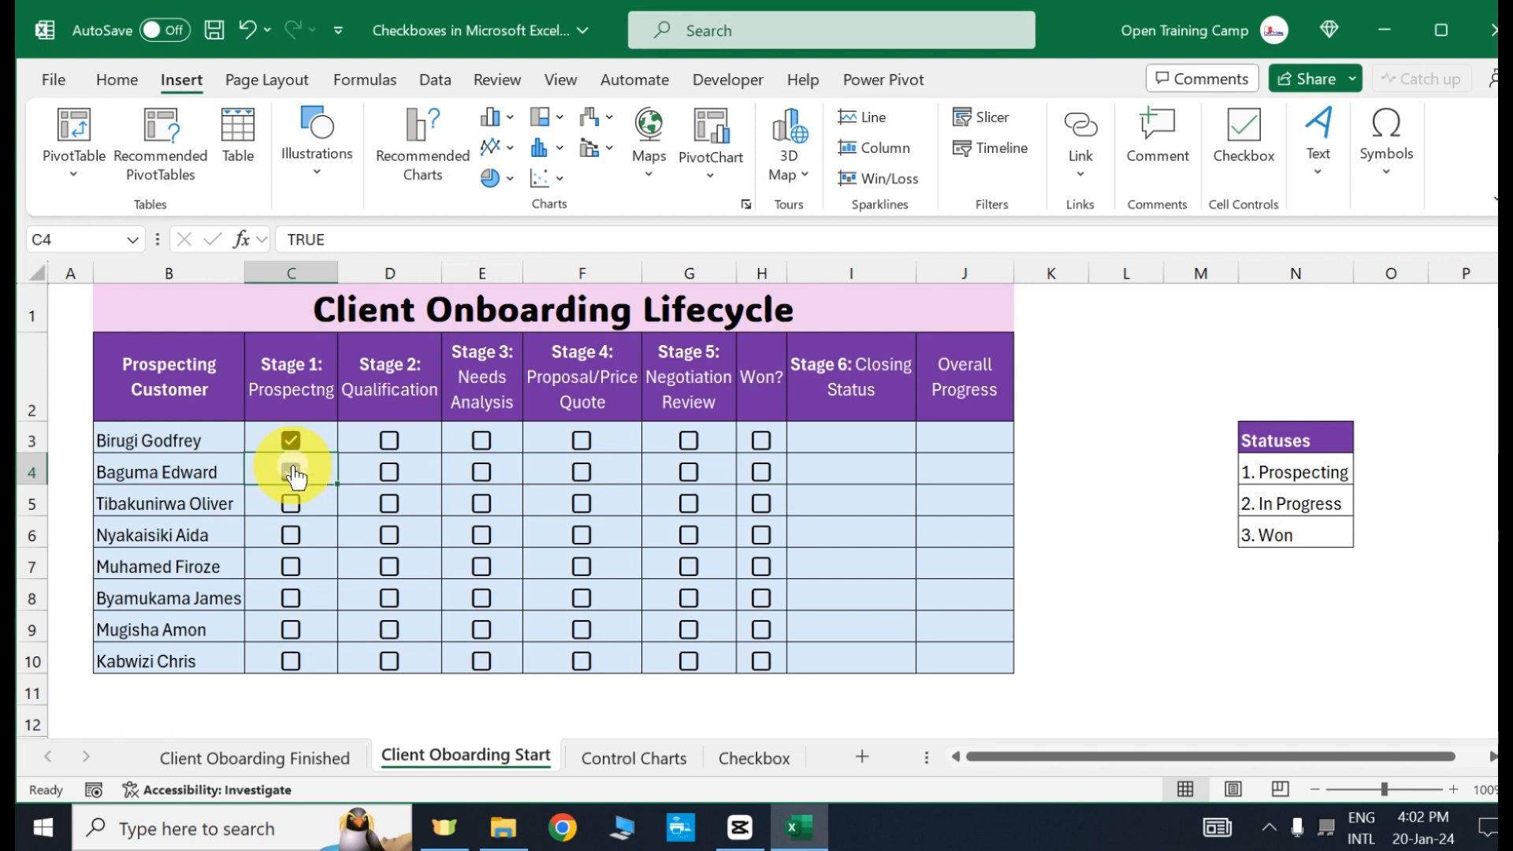
pyautogui.click(294, 475)
pyautogui.click(297, 455)
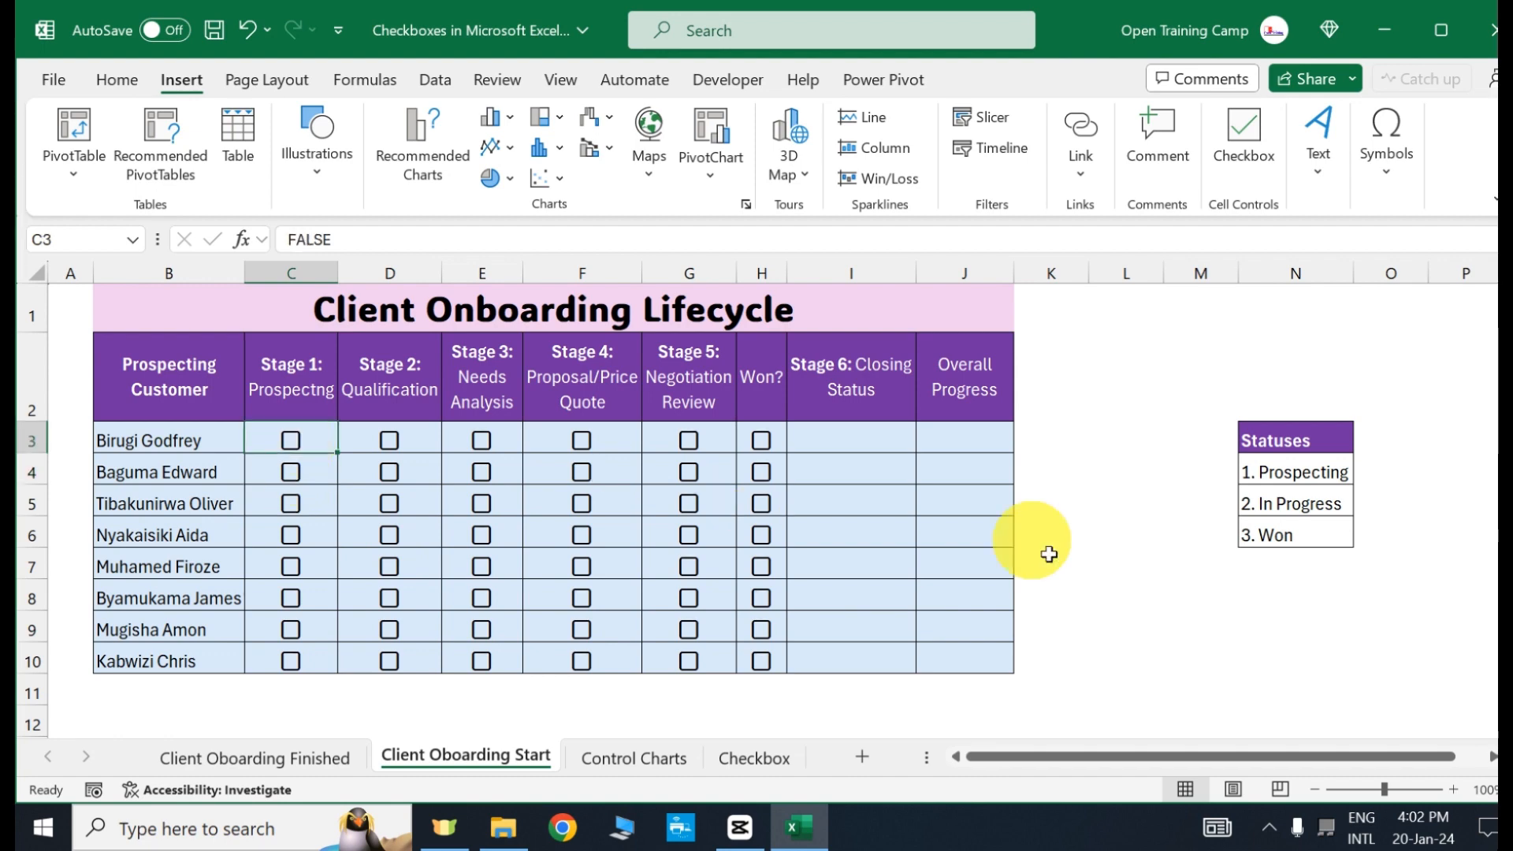
# - Begin the Overall Progress formula in J3 with COUNTIF(C3:H3,TRUE) to count the ticked stages
pyautogui.click(1103, 477)
pyautogui.moveTo(982, 372); pyautogui.dragTo(967, 683)
pyautogui.click(1127, 595)
pyautogui.click(959, 439)
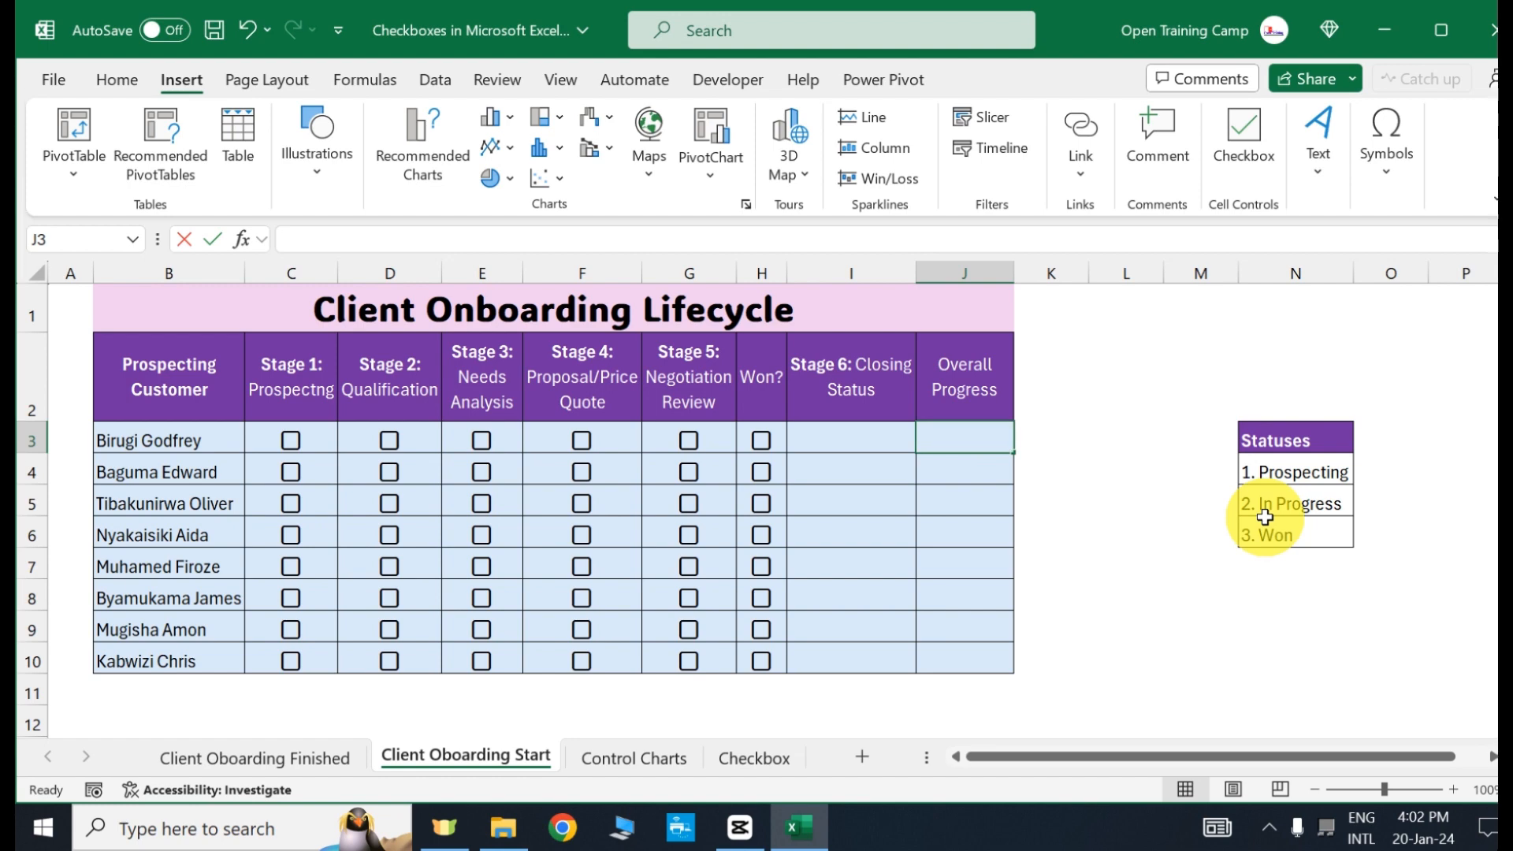
pyautogui.write('=coun')
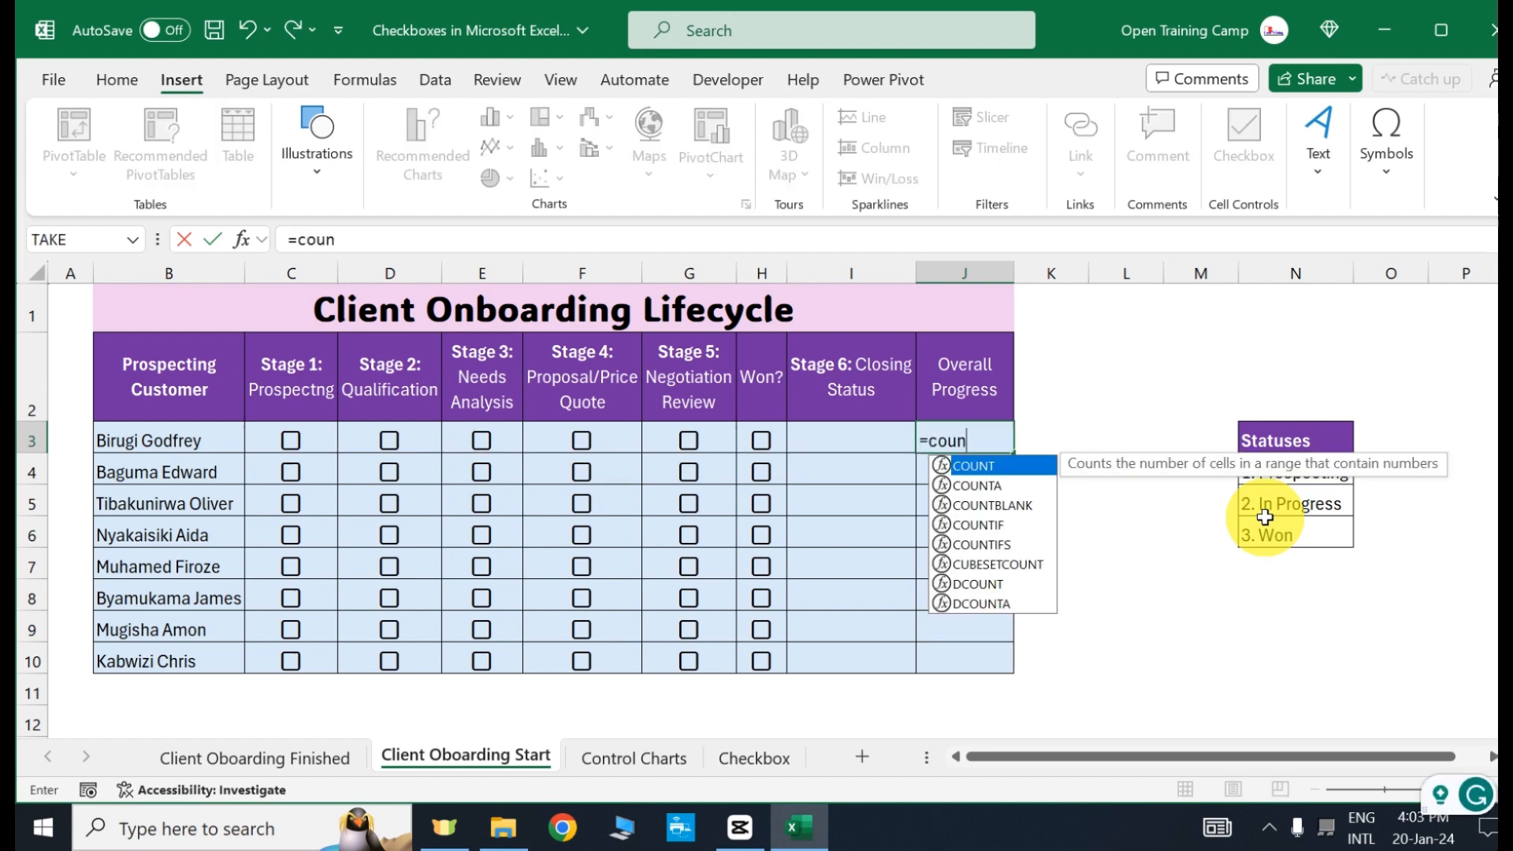
pyautogui.write('ti')
pyautogui.press('Tab')
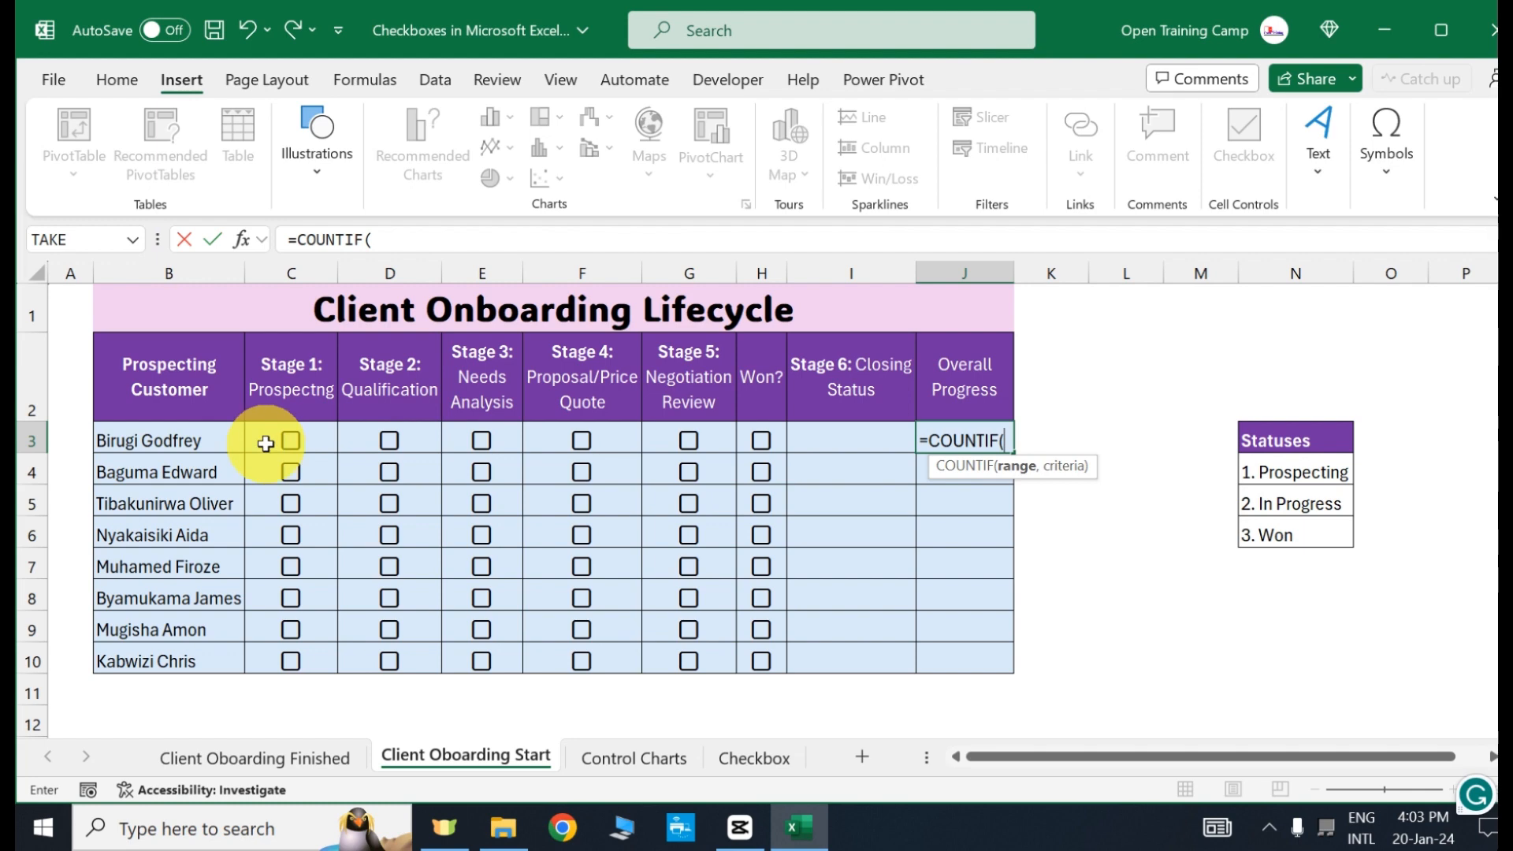
pyautogui.moveTo(265, 444); pyautogui.dragTo(751, 439)
pyautogui.write(',')
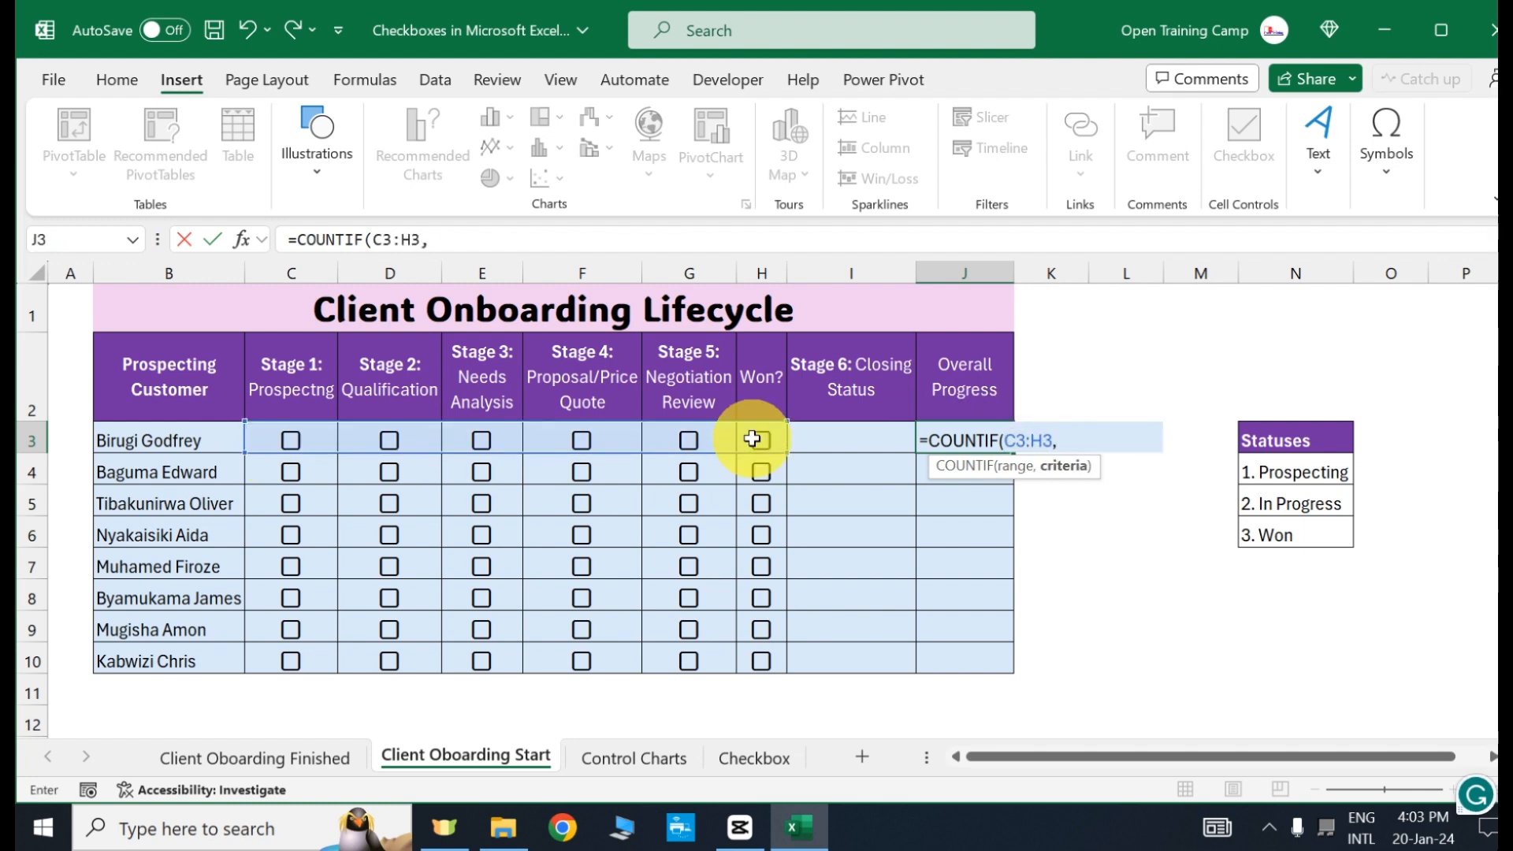
pyautogui.write('TRUE')
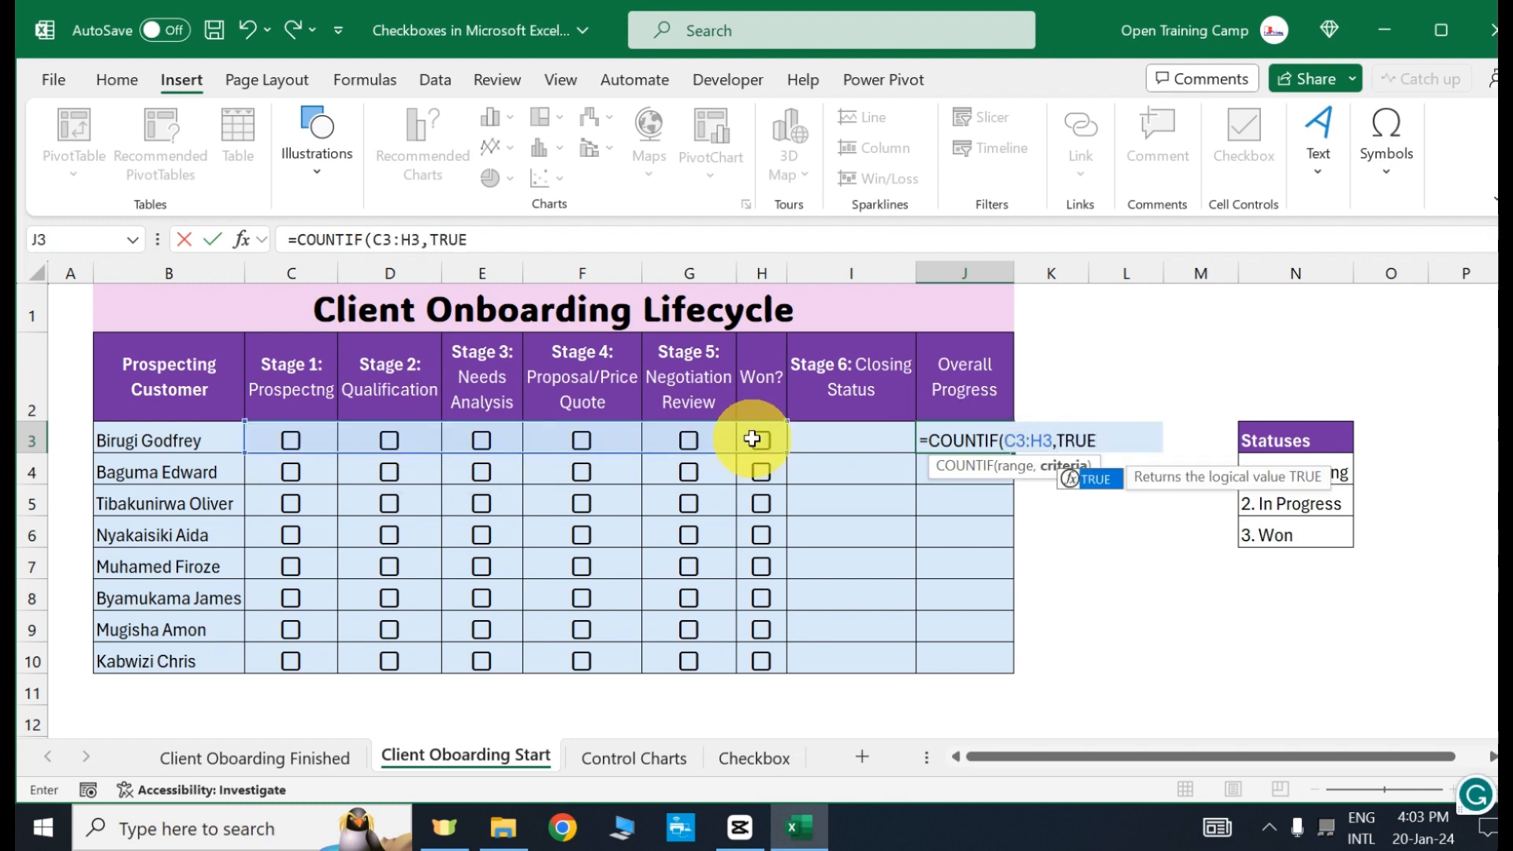
pyautogui.write(')')
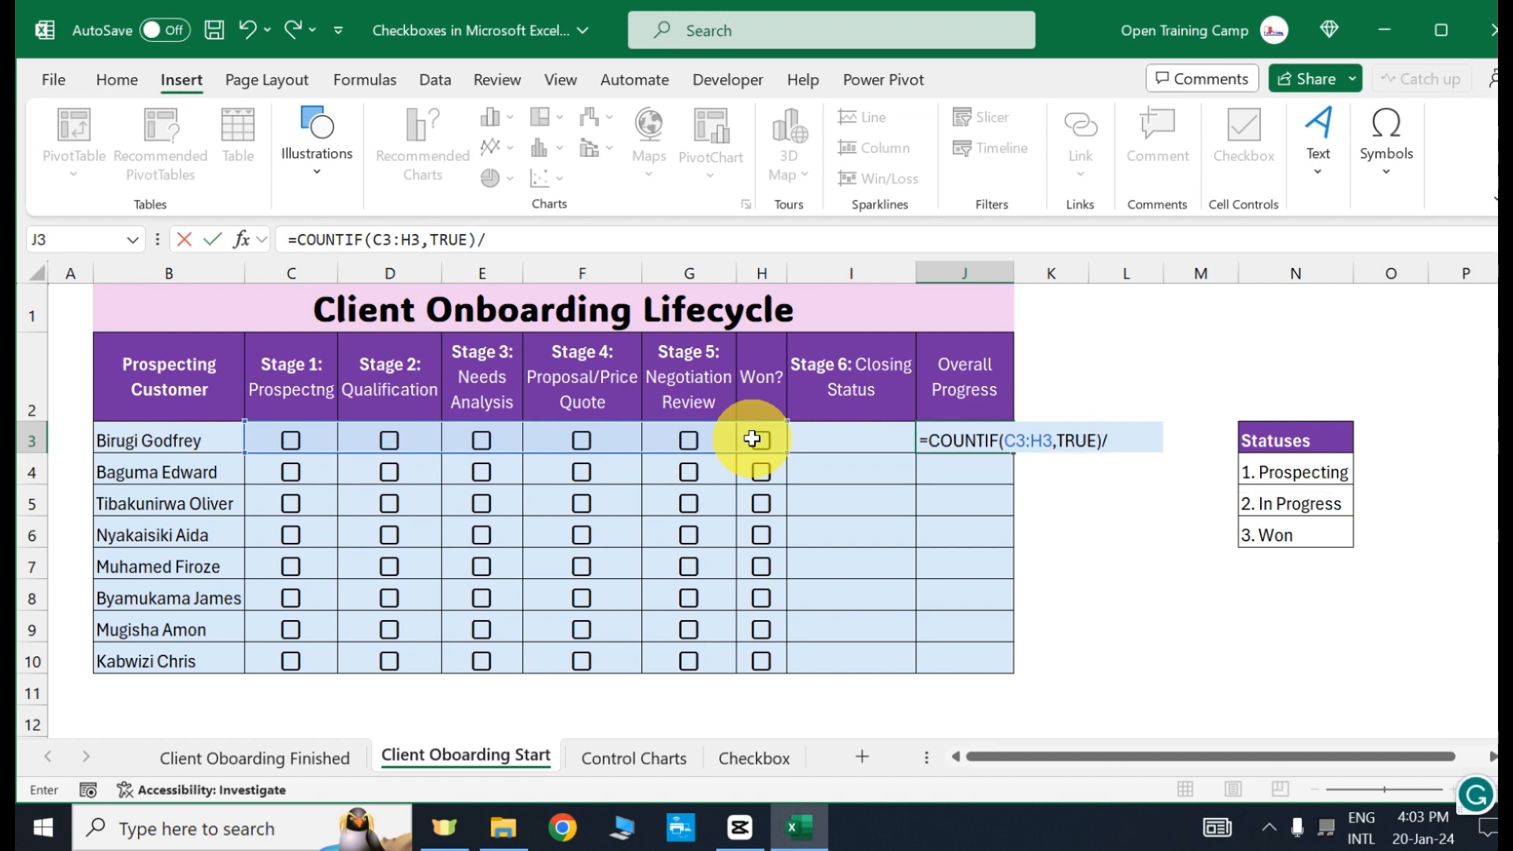
# - Complete the J3 formula by dividing the ticked-stage count by COUNTA(C3:H3), and enter it
pyautogui.write('/coun')
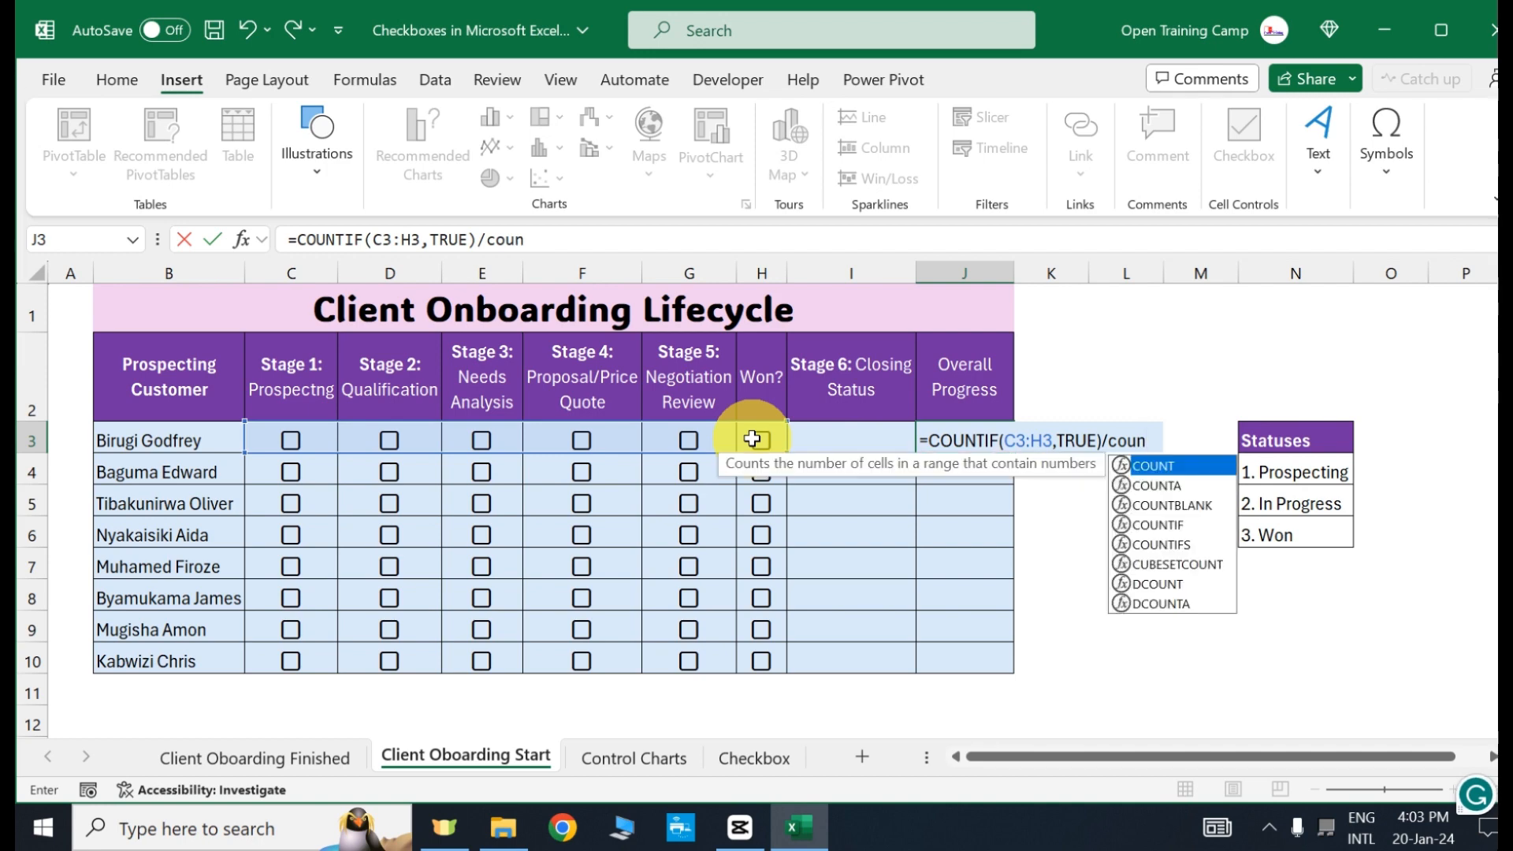
pyautogui.write('ta')
pyautogui.press('Tab')
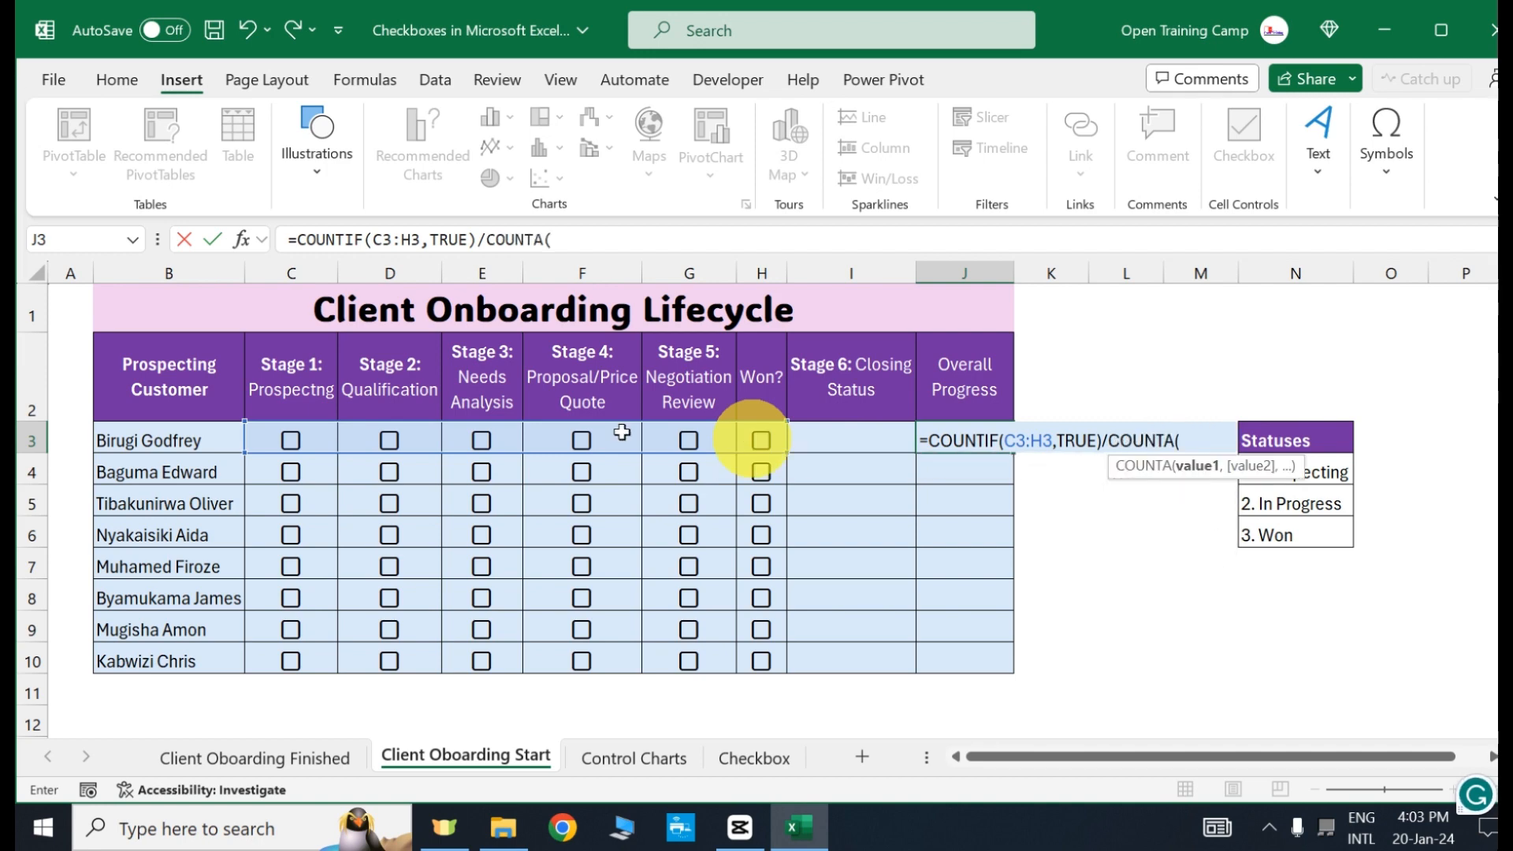
pyautogui.click(260, 444)
pyautogui.moveTo(270, 443); pyautogui.dragTo(757, 439)
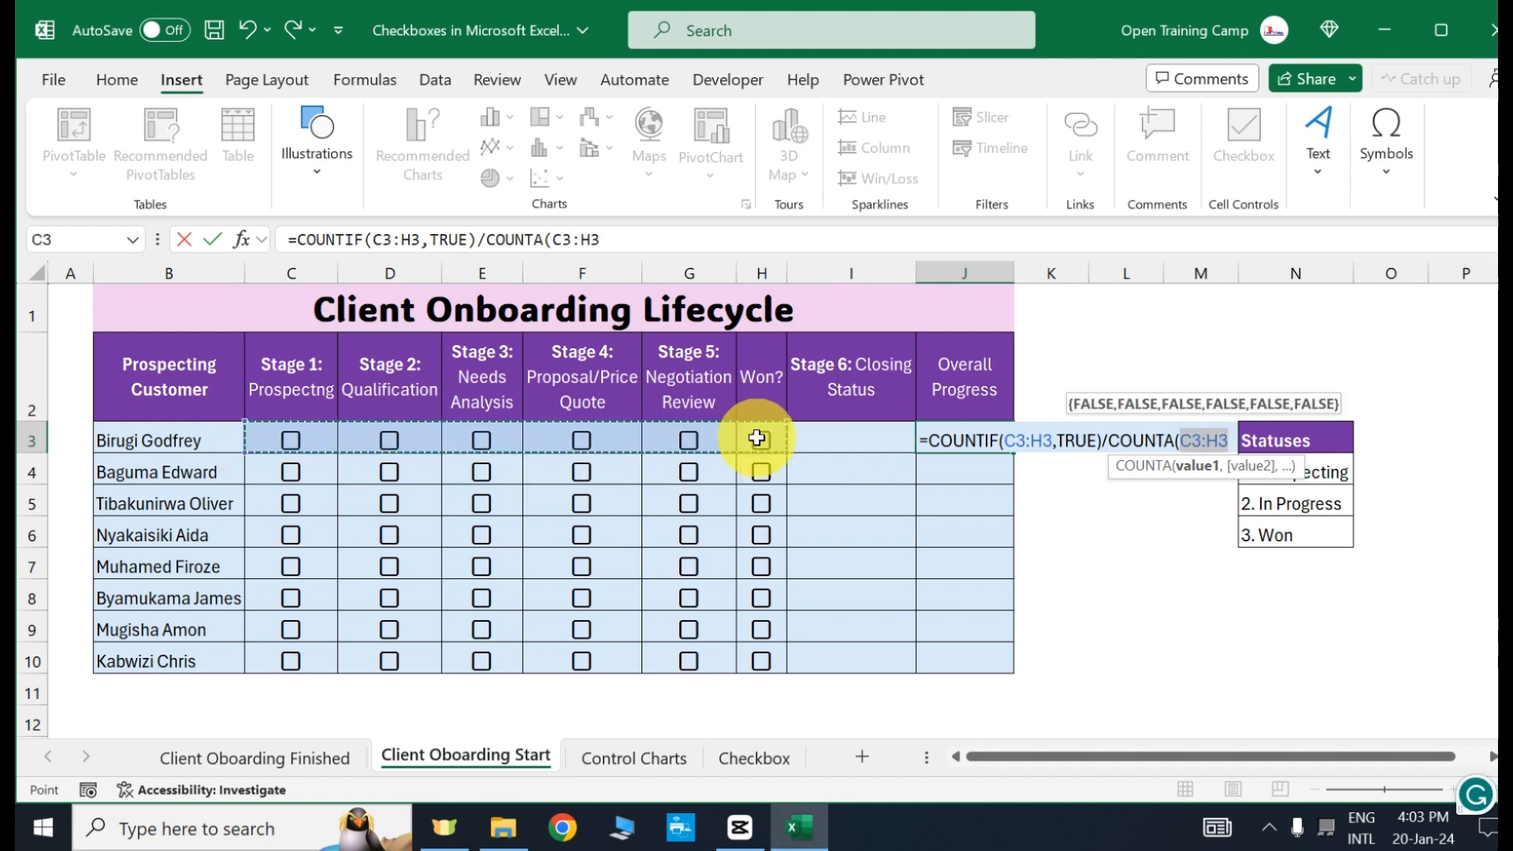
pyautogui.write(')')
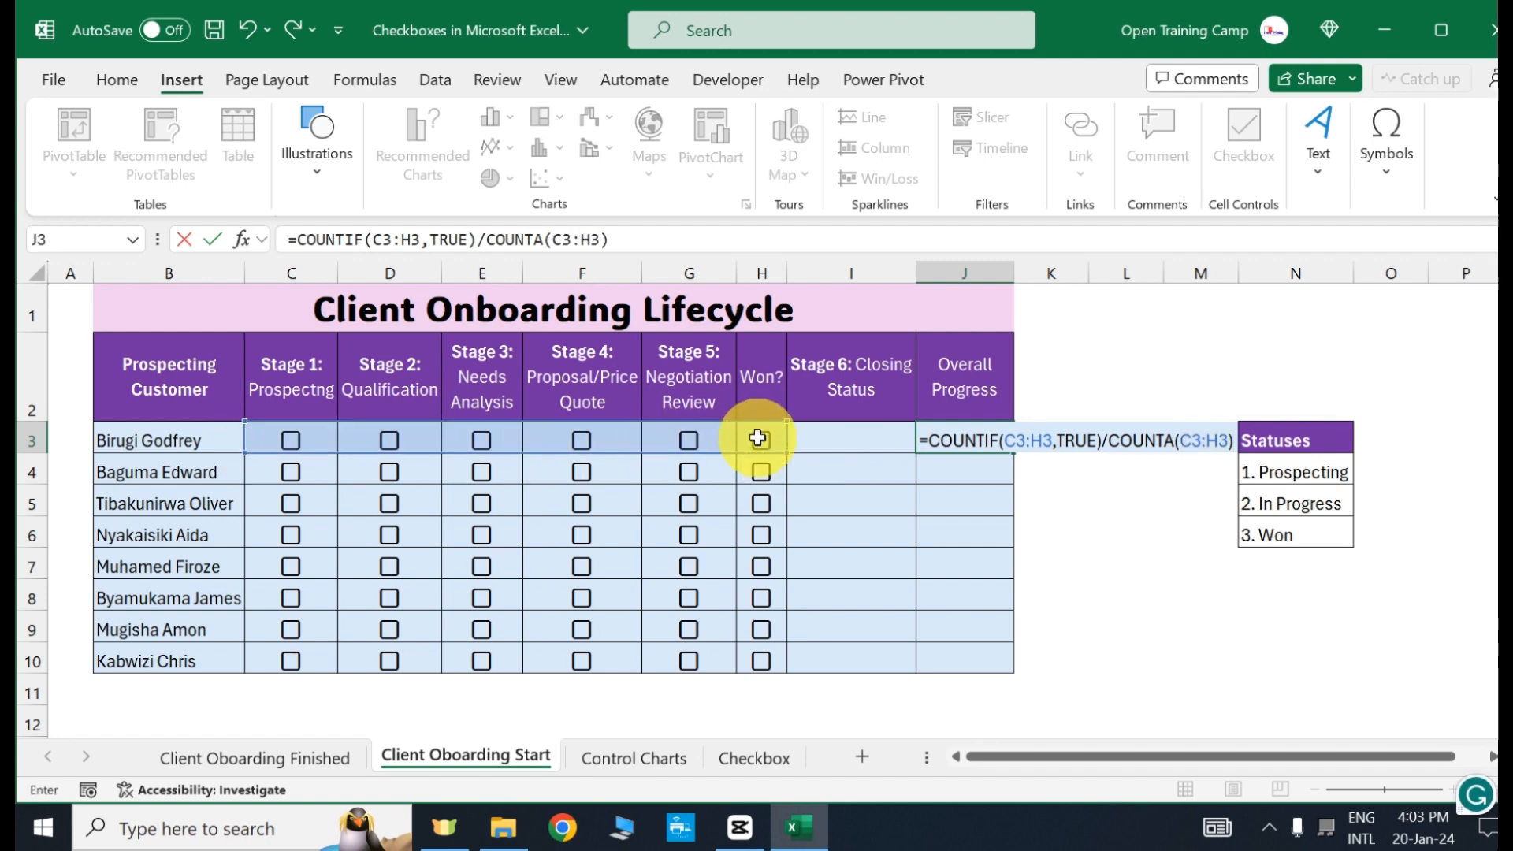
pyautogui.press('Return')
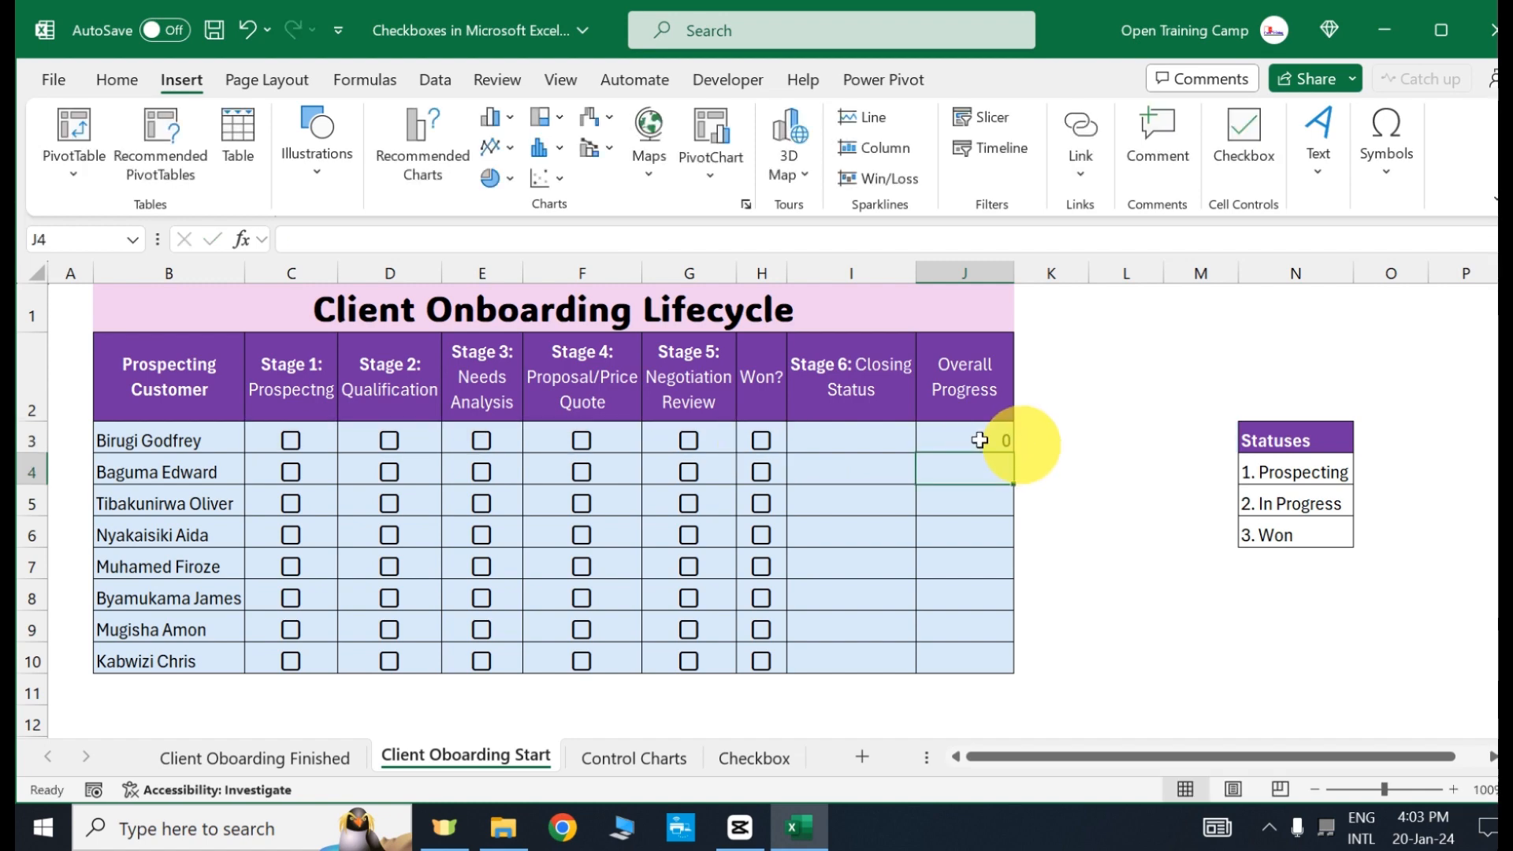
# - Check the progress formula in J3 and tick the Stage 1 checkbox in C3 to test it
pyautogui.click(950, 439)
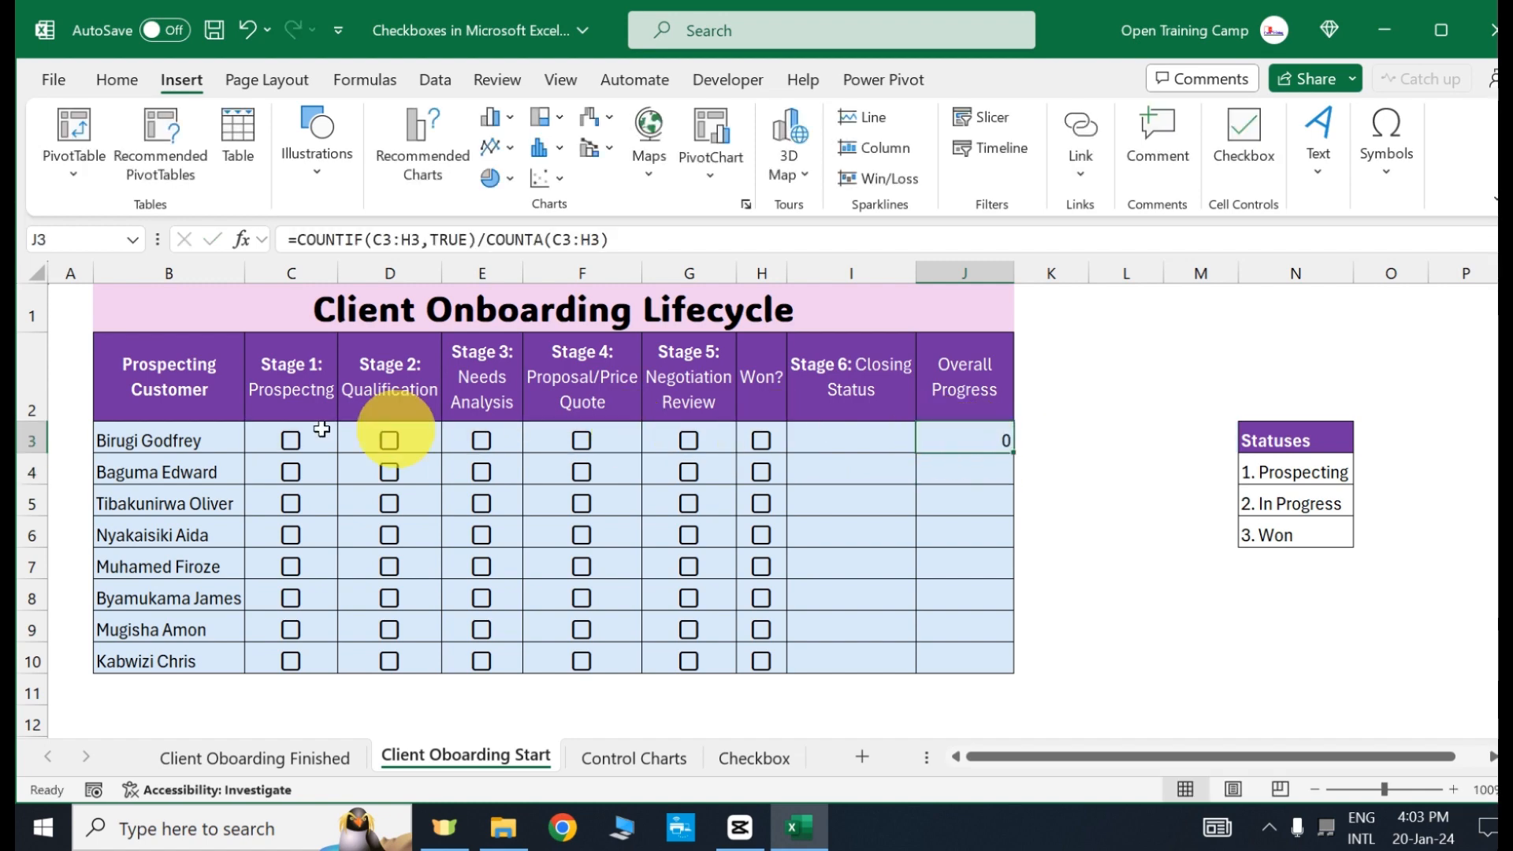
pyautogui.click(291, 443)
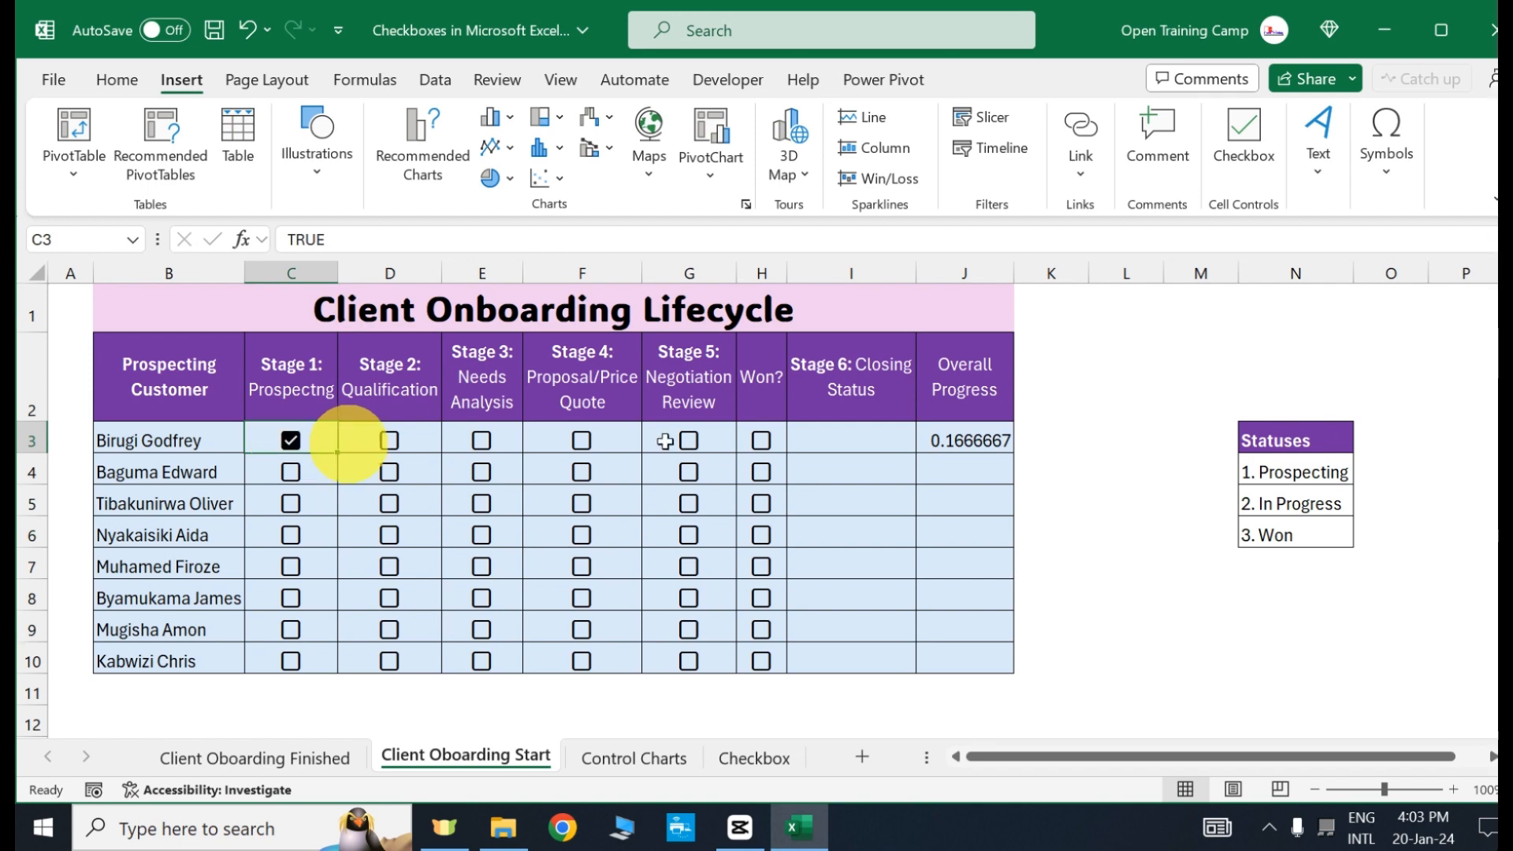
# - Format the Overall Progress result in J3 as a percentage and fill its formula down to J10
pyautogui.click(967, 438)
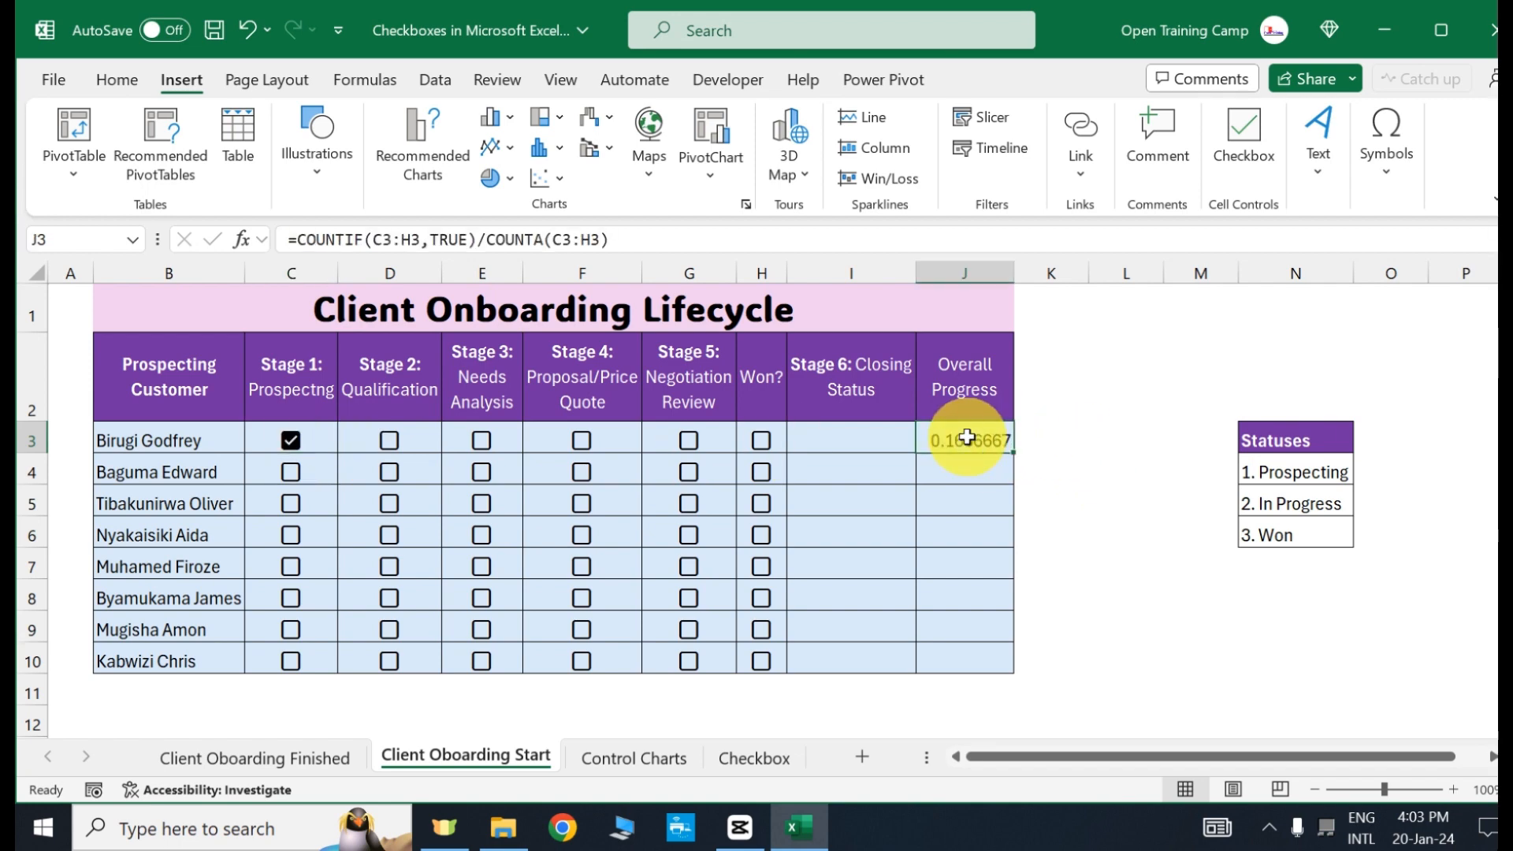
pyautogui.click(122, 87)
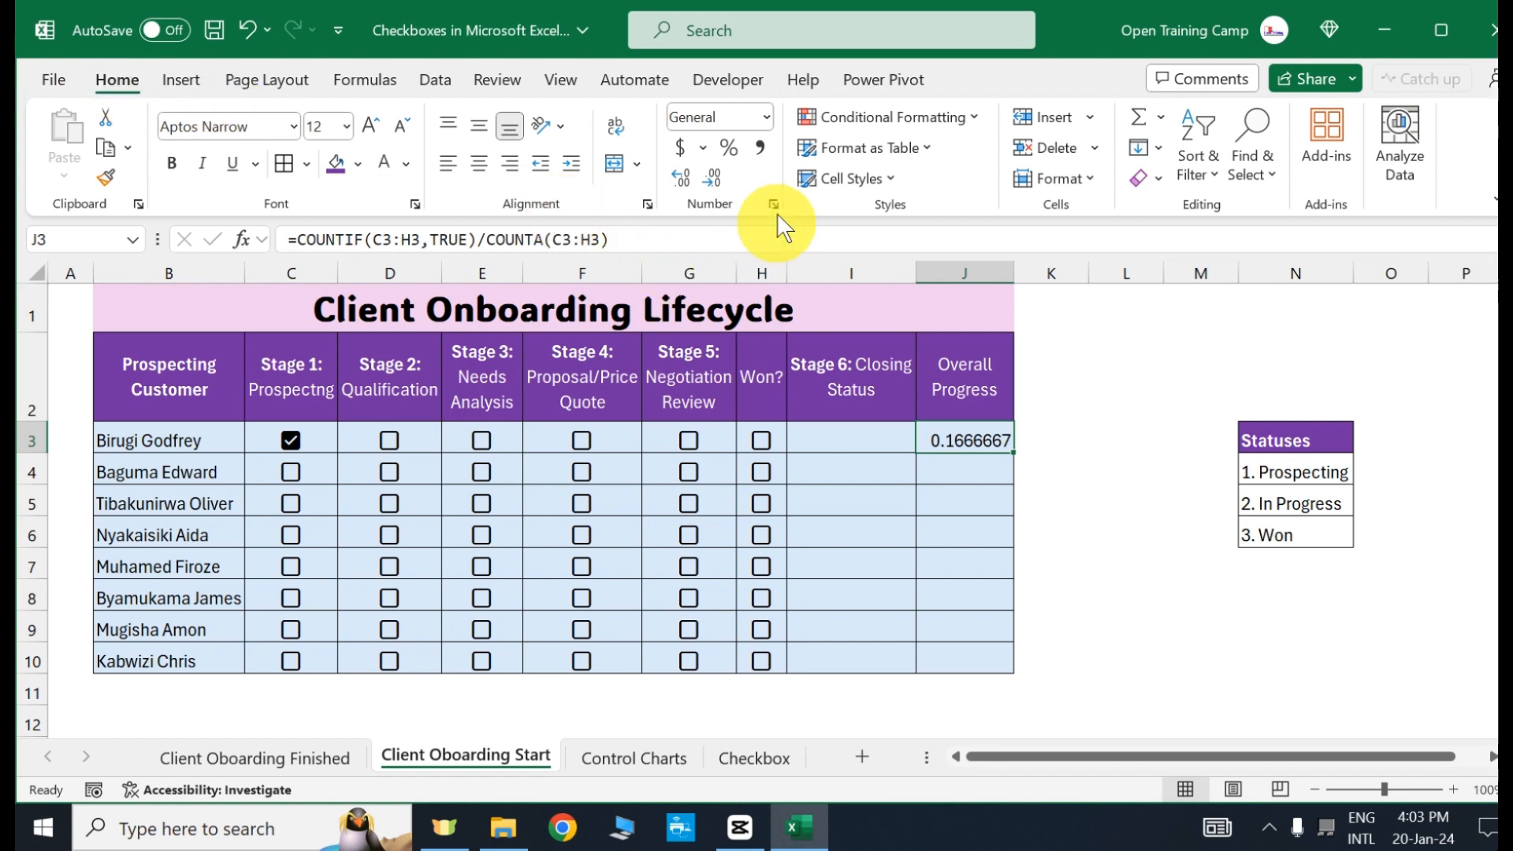
pyautogui.click(727, 140)
pyautogui.click(1126, 531)
pyautogui.click(876, 439)
pyautogui.click(953, 440)
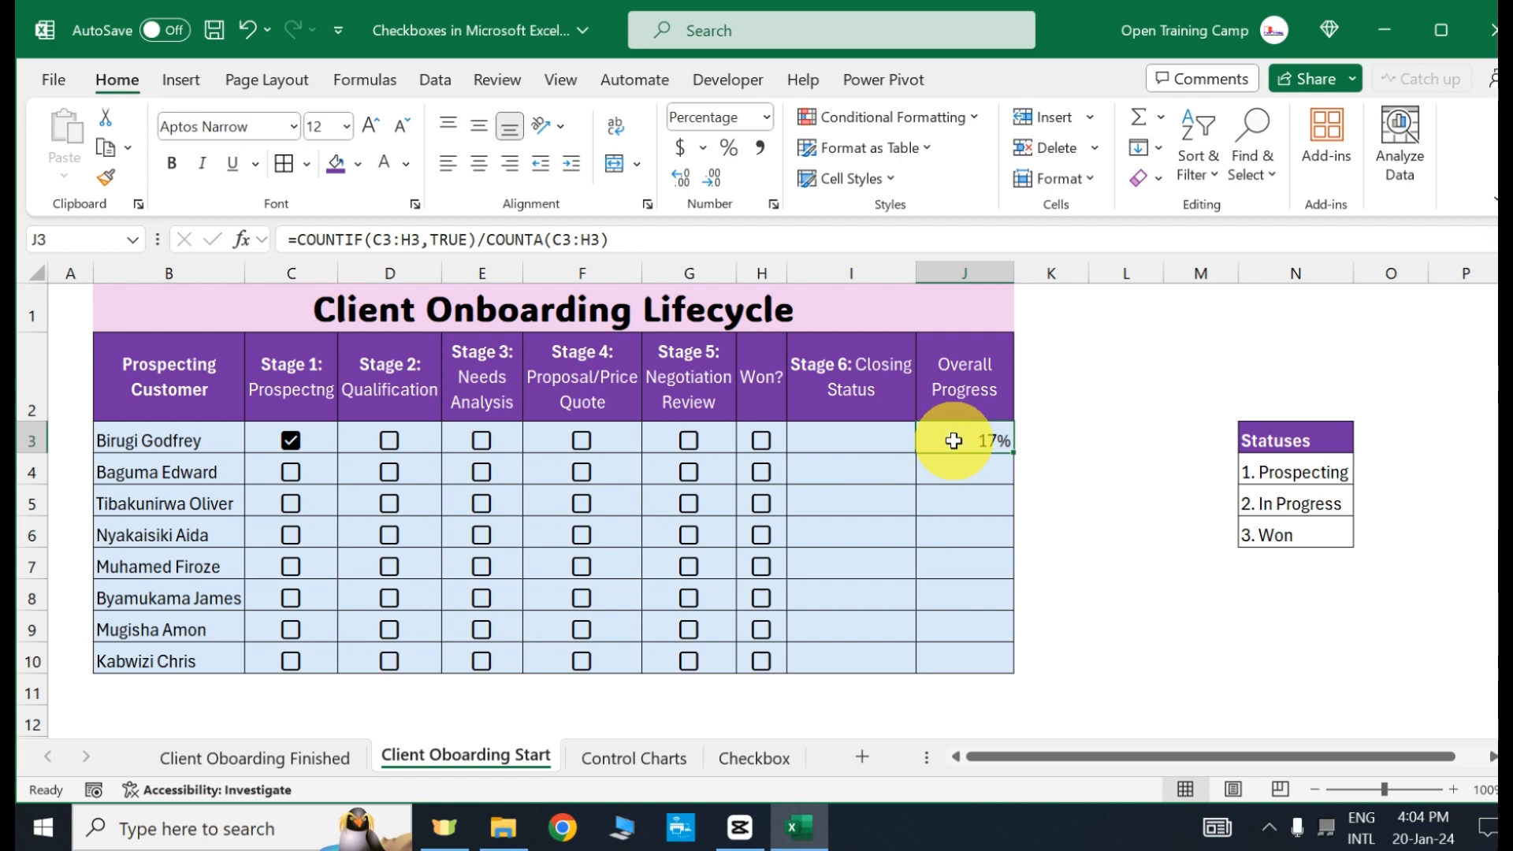
pyautogui.doubleClick(1013, 451)
# - Tick the Stage 2 and Stage 3 checkboxes in D3 and E3 to test the progress percentage
pyautogui.click(389, 446)
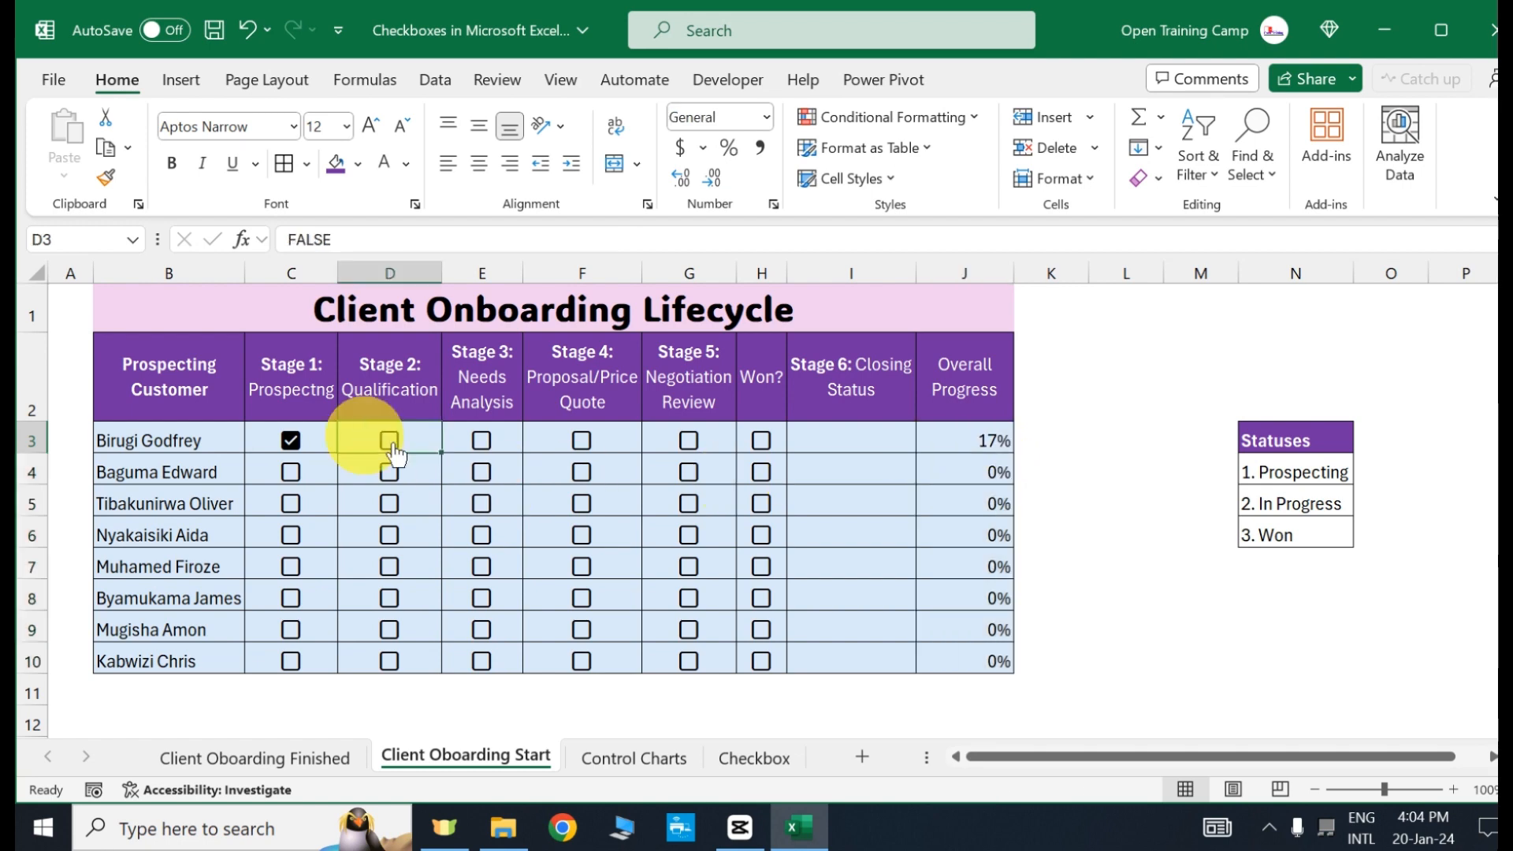
pyautogui.click(390, 443)
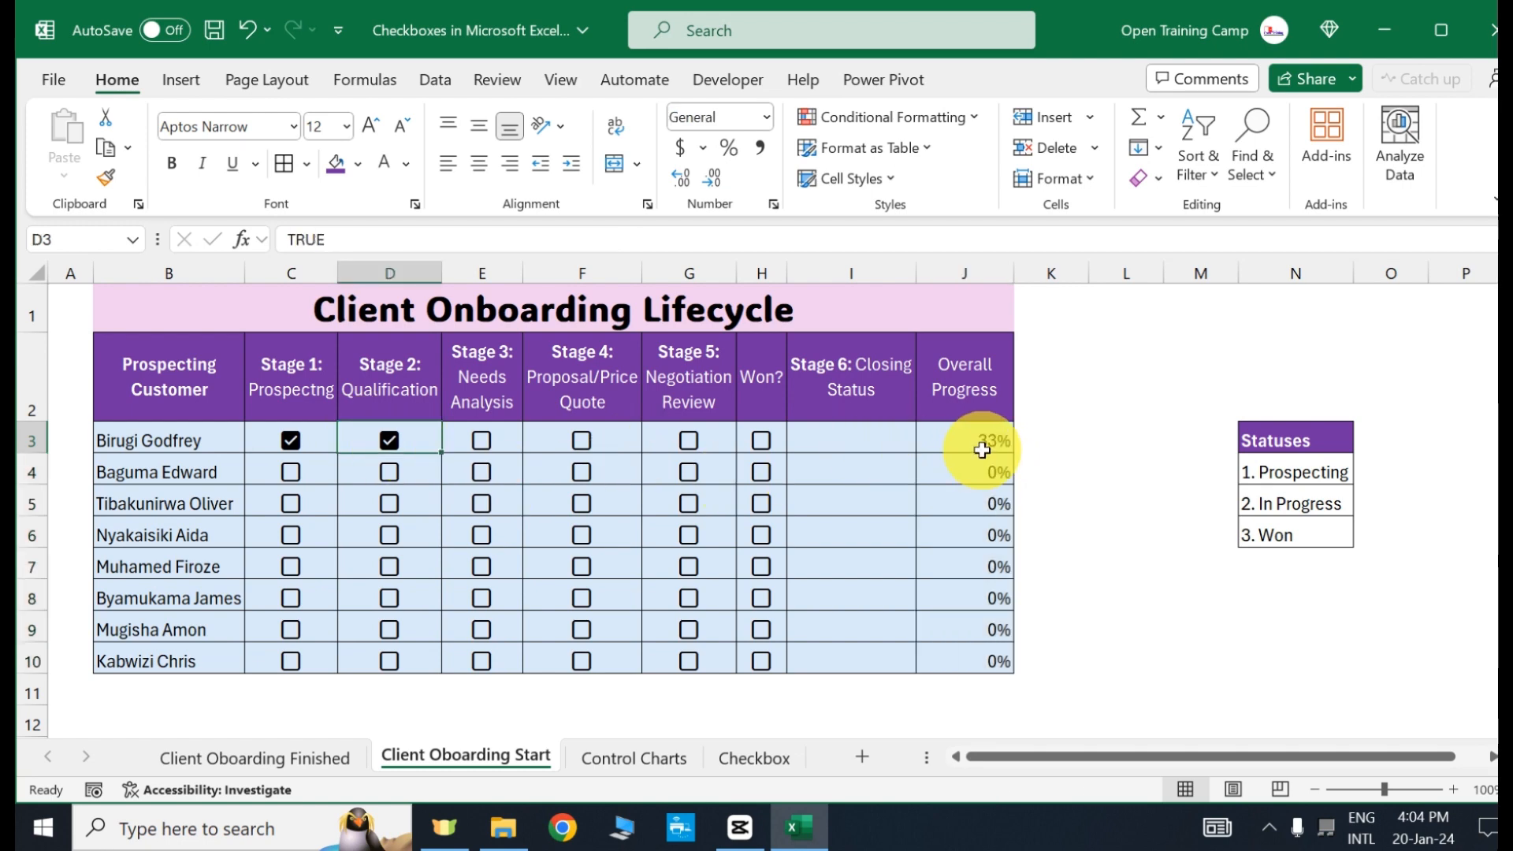
pyautogui.click(484, 443)
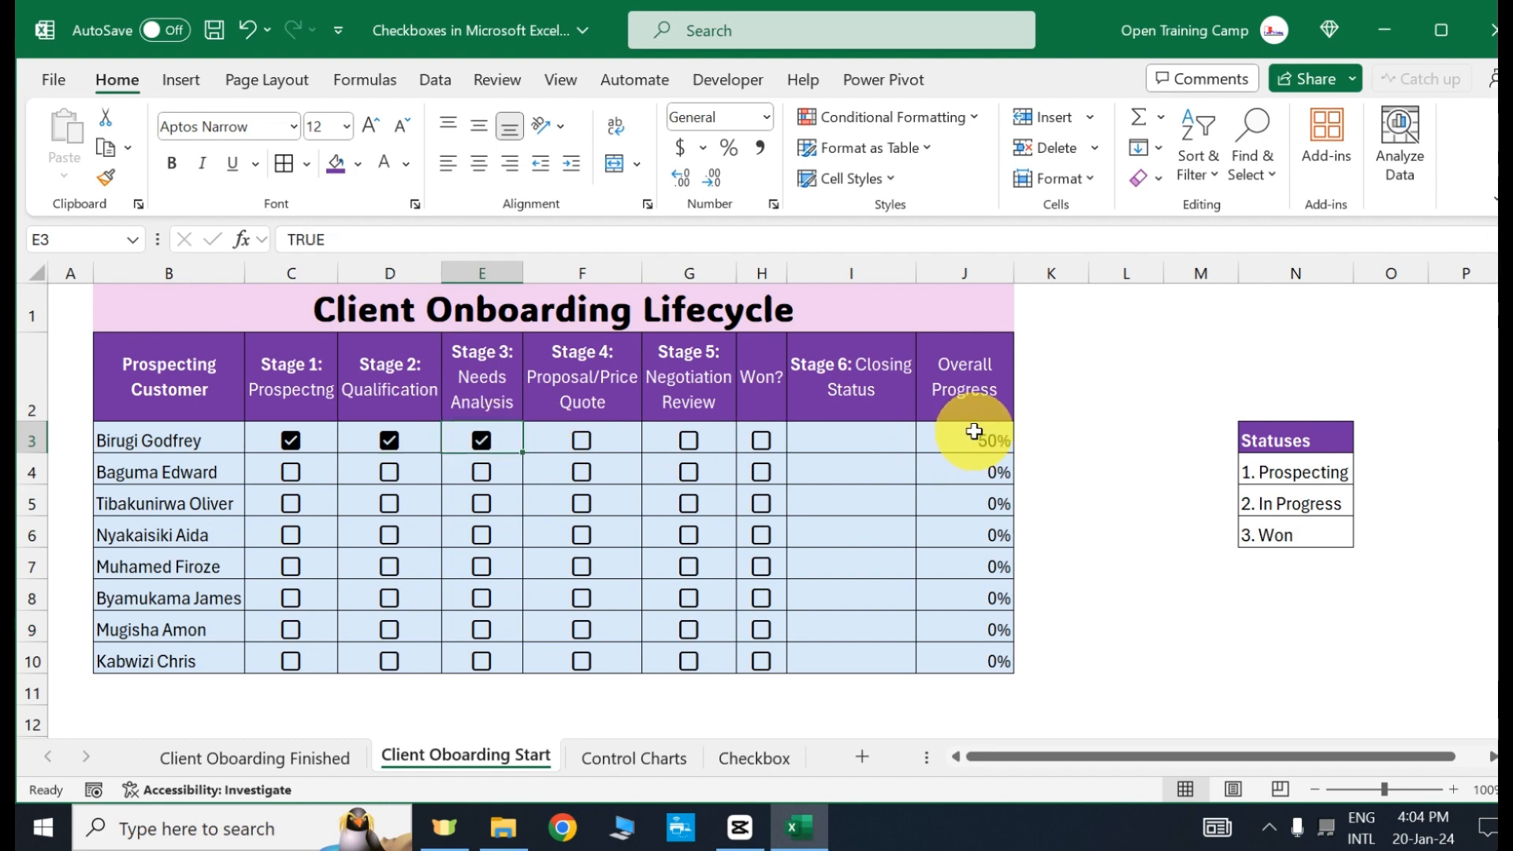
pyautogui.click(1100, 497)
pyautogui.click(1067, 527)
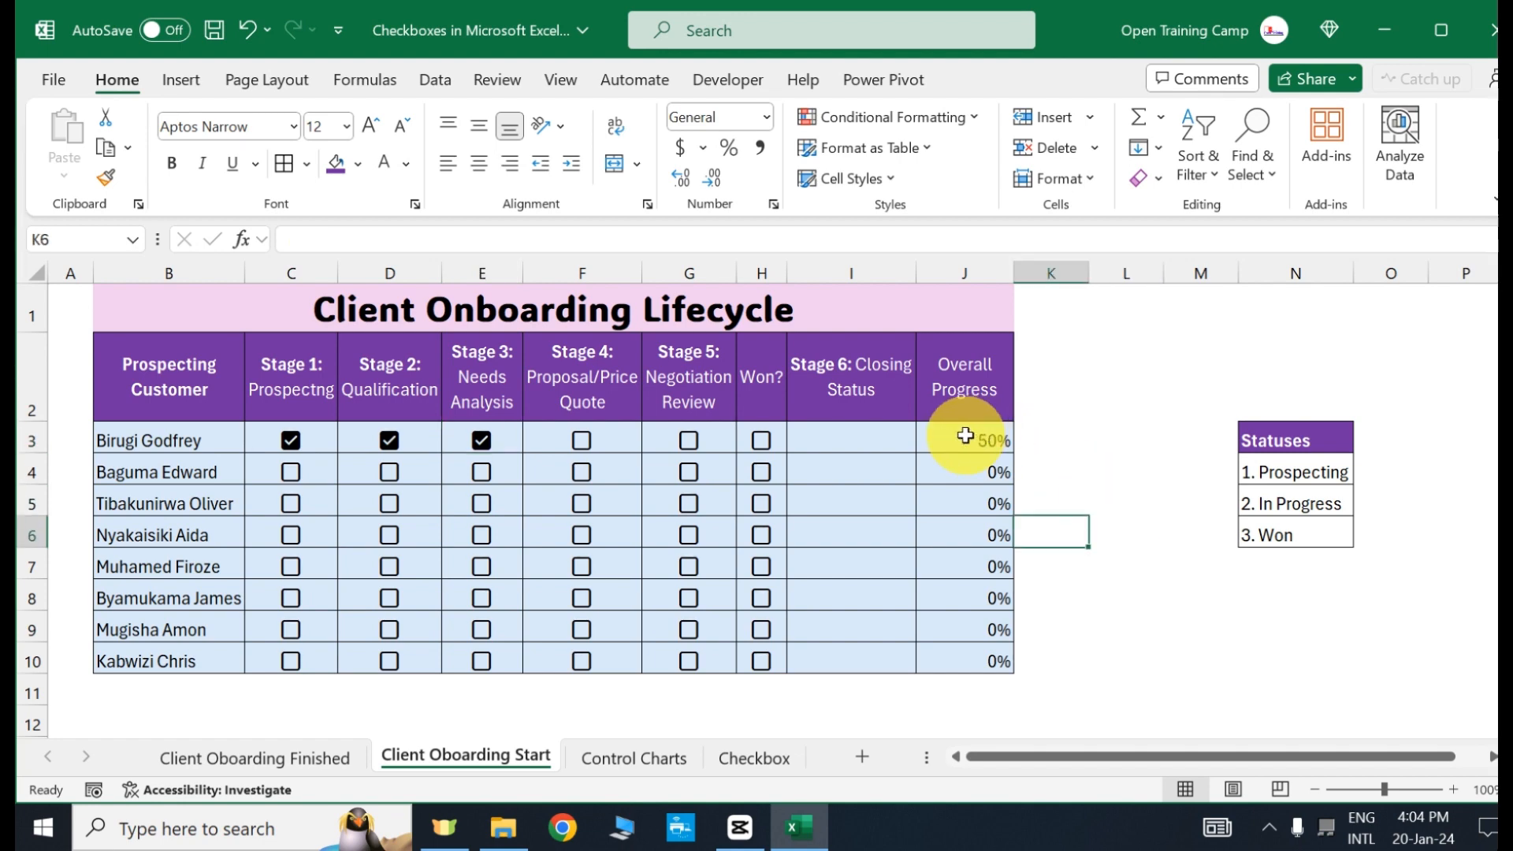
# - Create a custom data bar conditional formatting rule for J3:J10 with a solid light green bar colour
pyautogui.moveTo(966, 436); pyautogui.dragTo(959, 657)
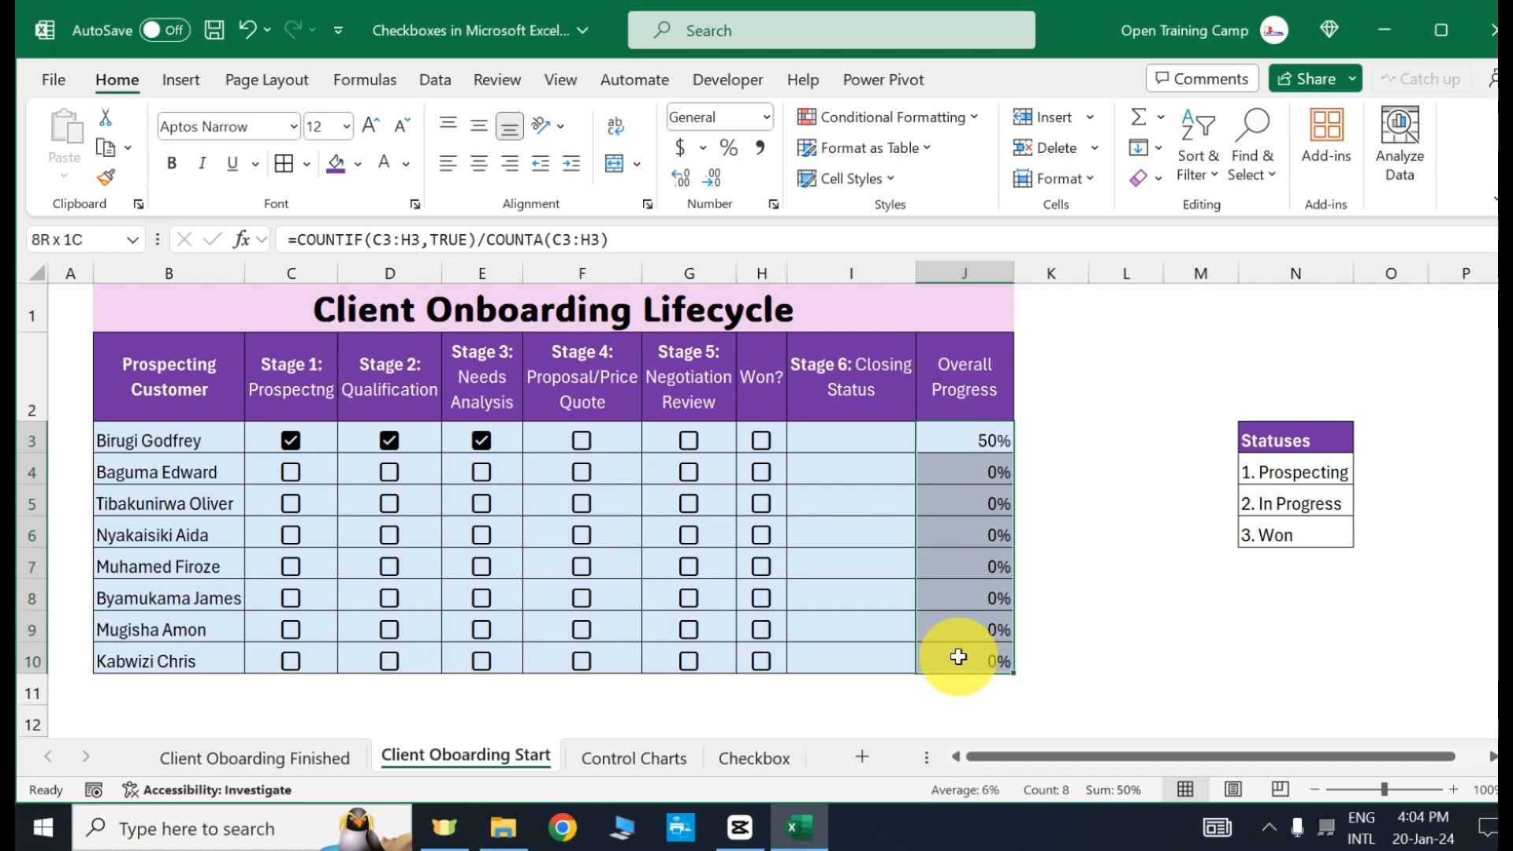
pyautogui.click(922, 115)
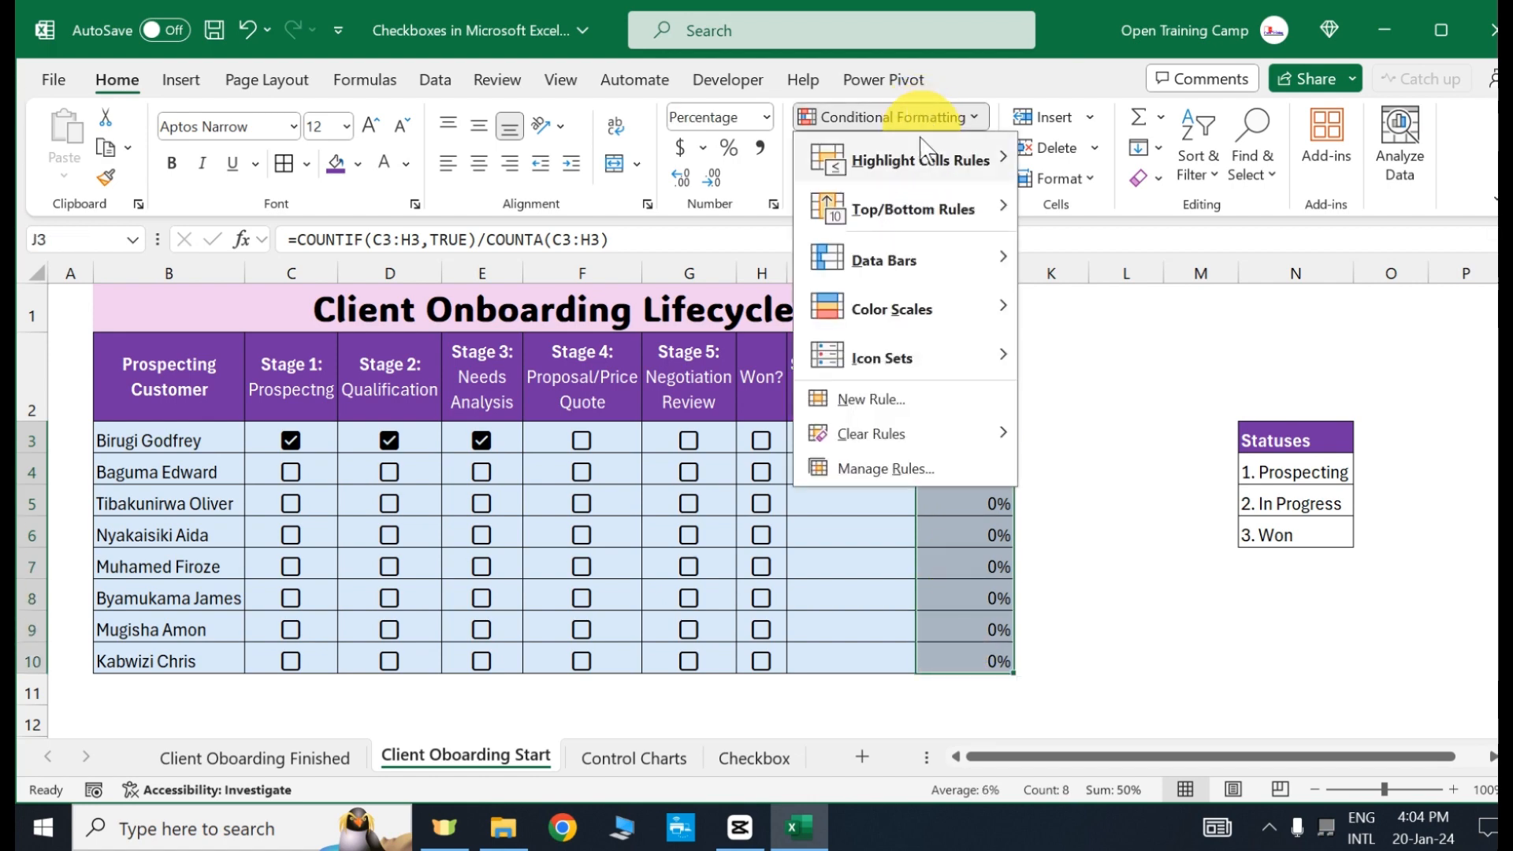
pyautogui.moveTo(884, 274)
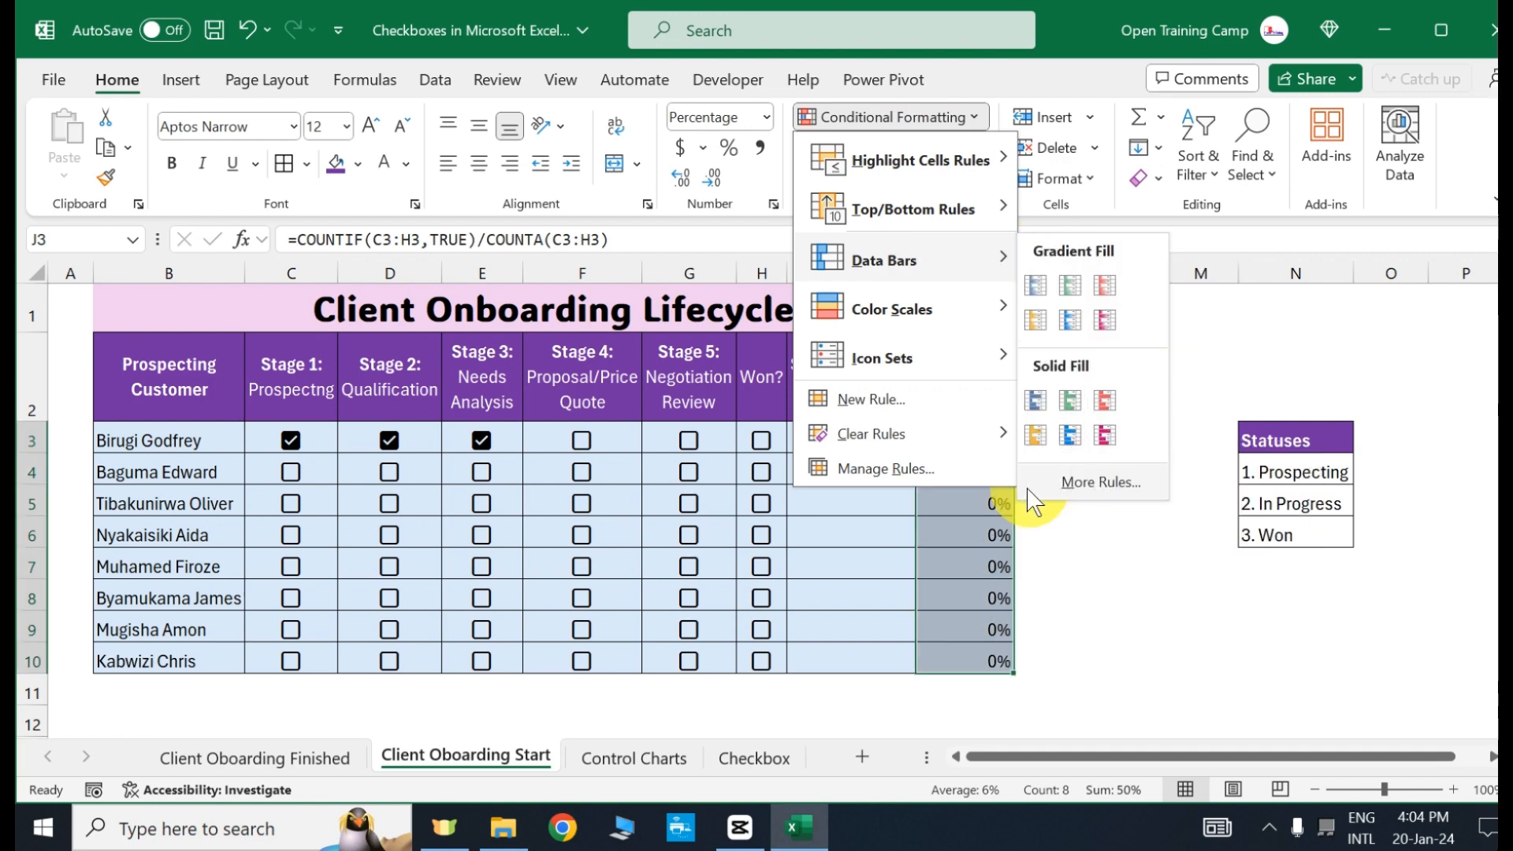
pyautogui.click(1074, 502)
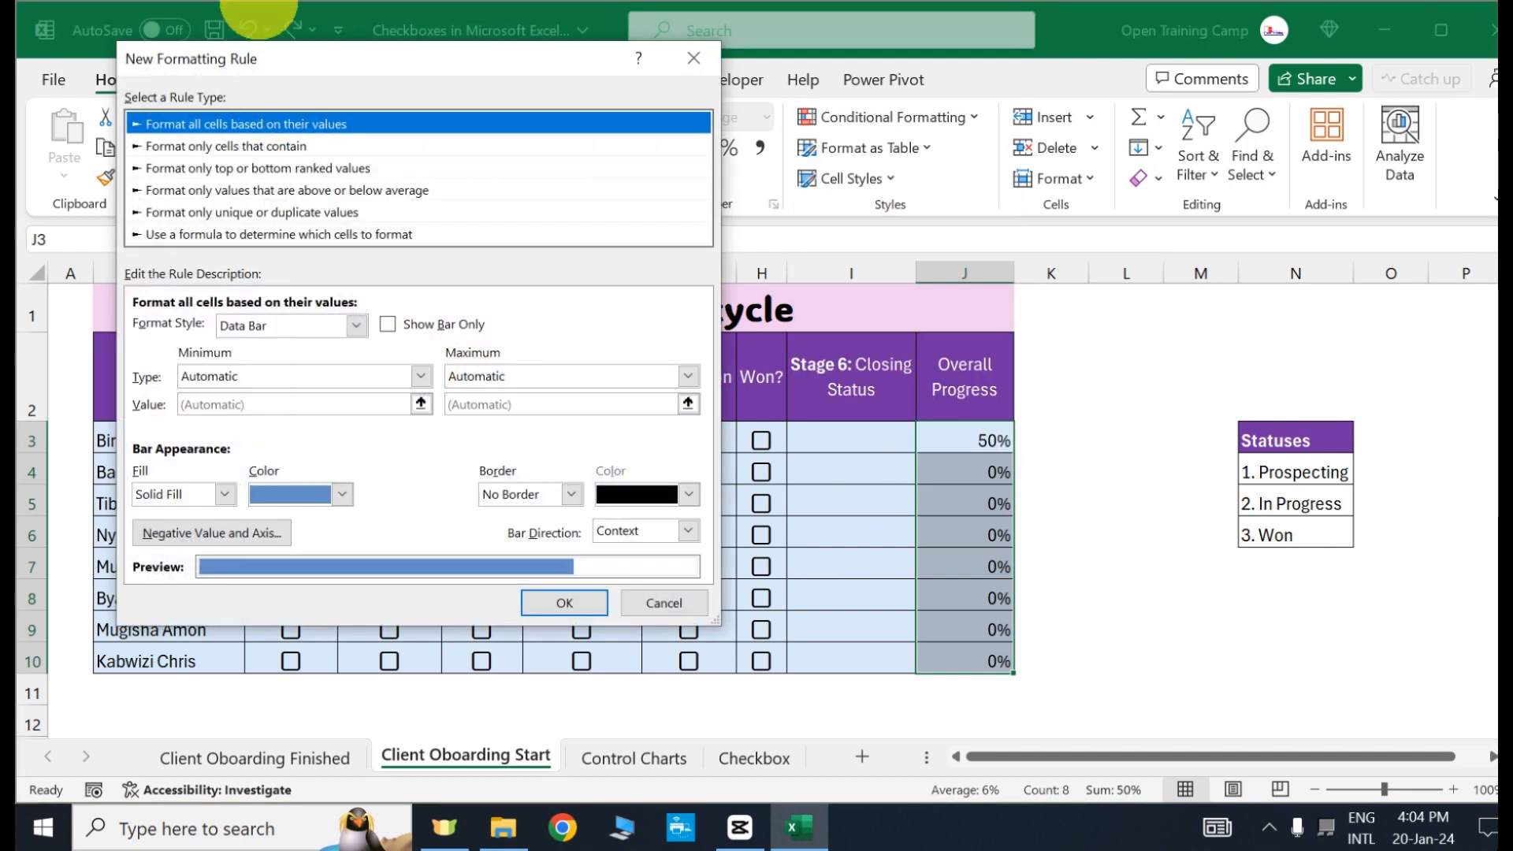
pyautogui.moveTo(278, 73); pyautogui.dragTo(314, 152)
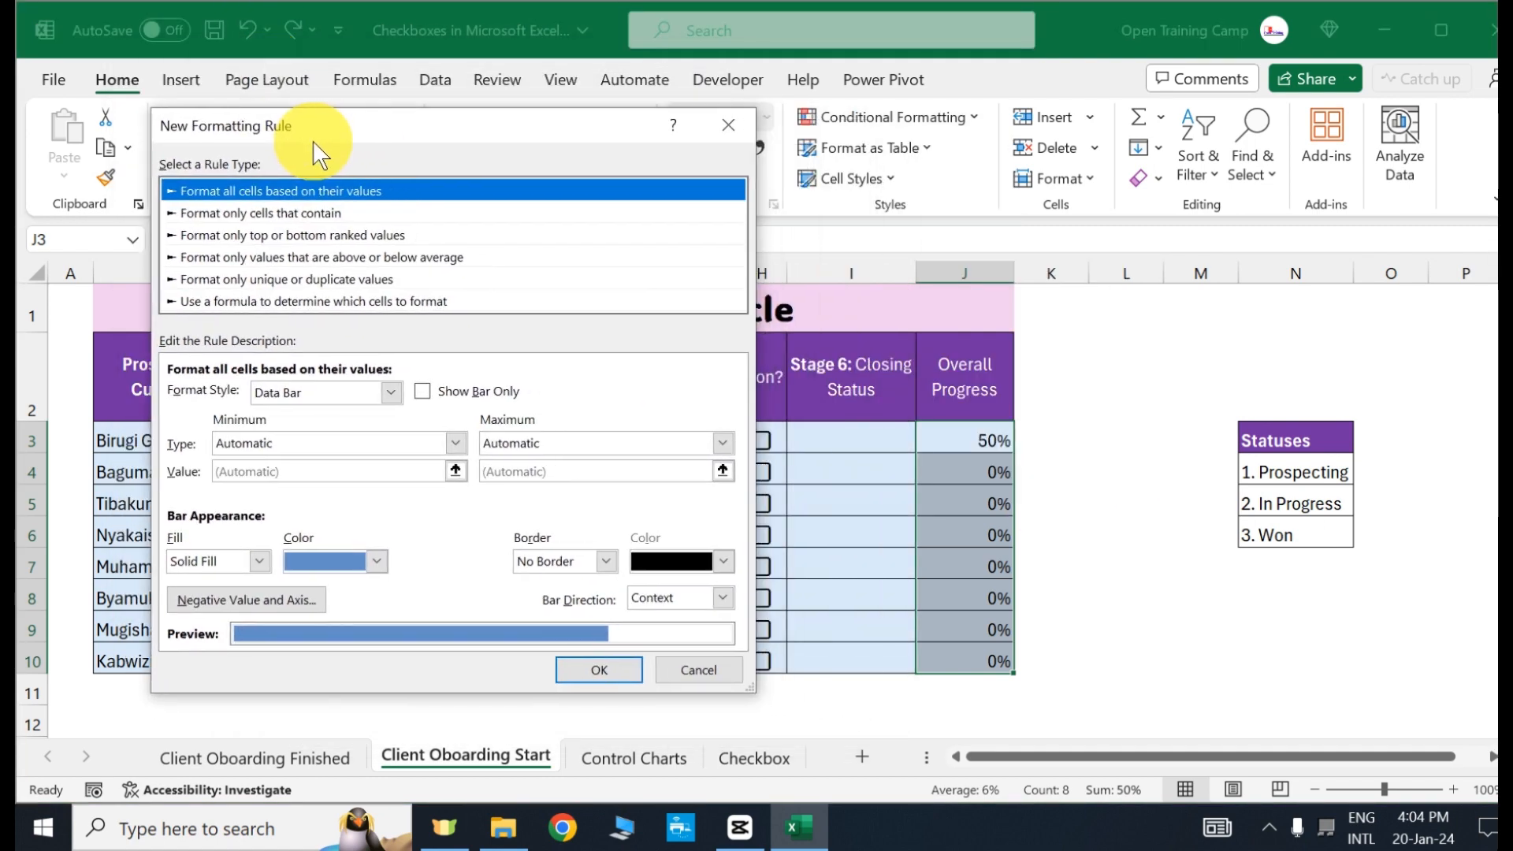
pyautogui.click(380, 562)
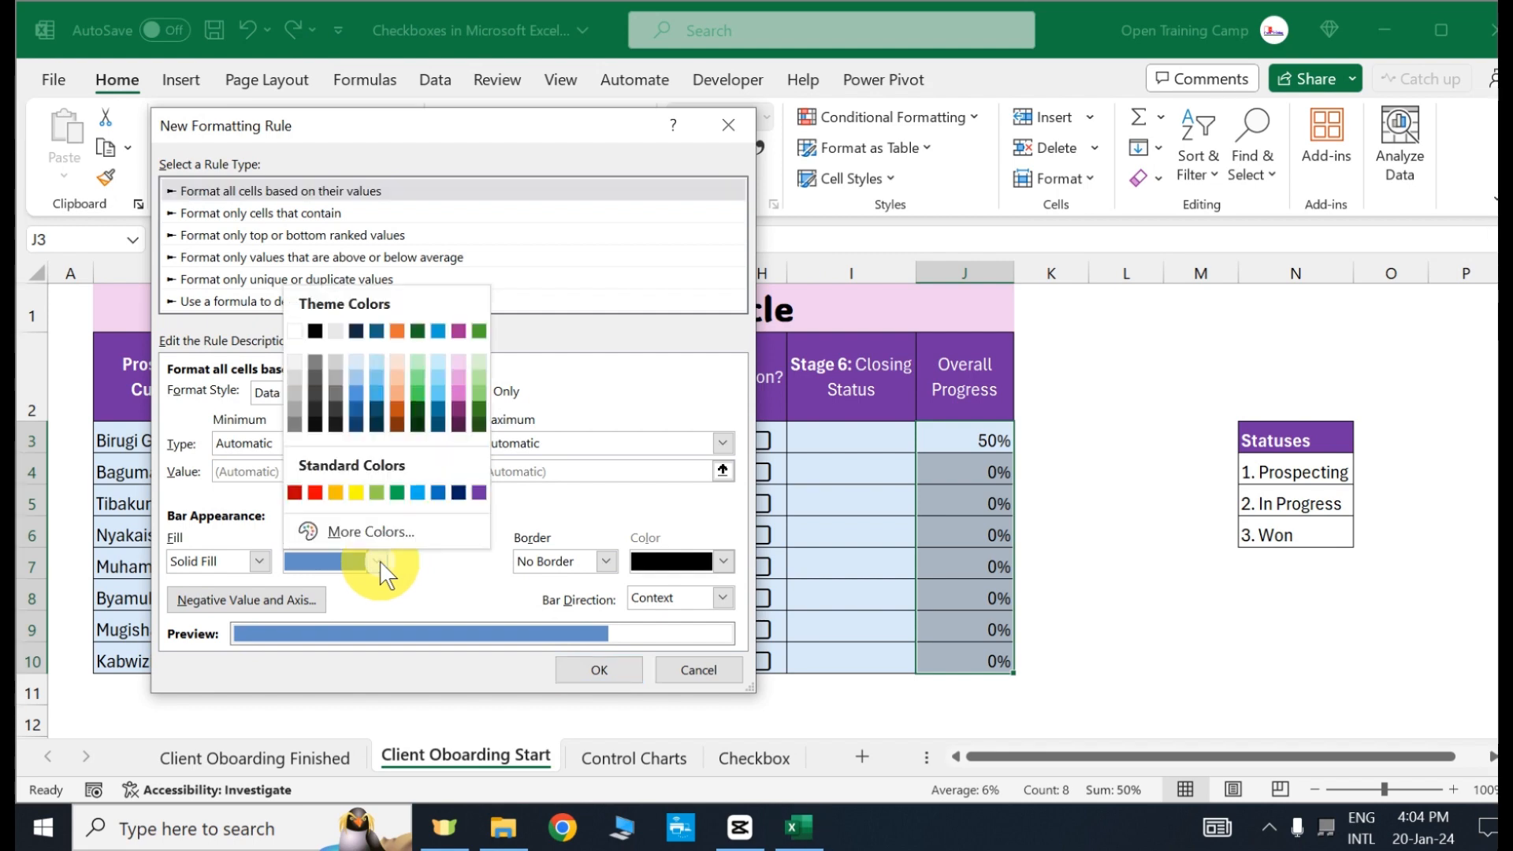
pyautogui.click(479, 390)
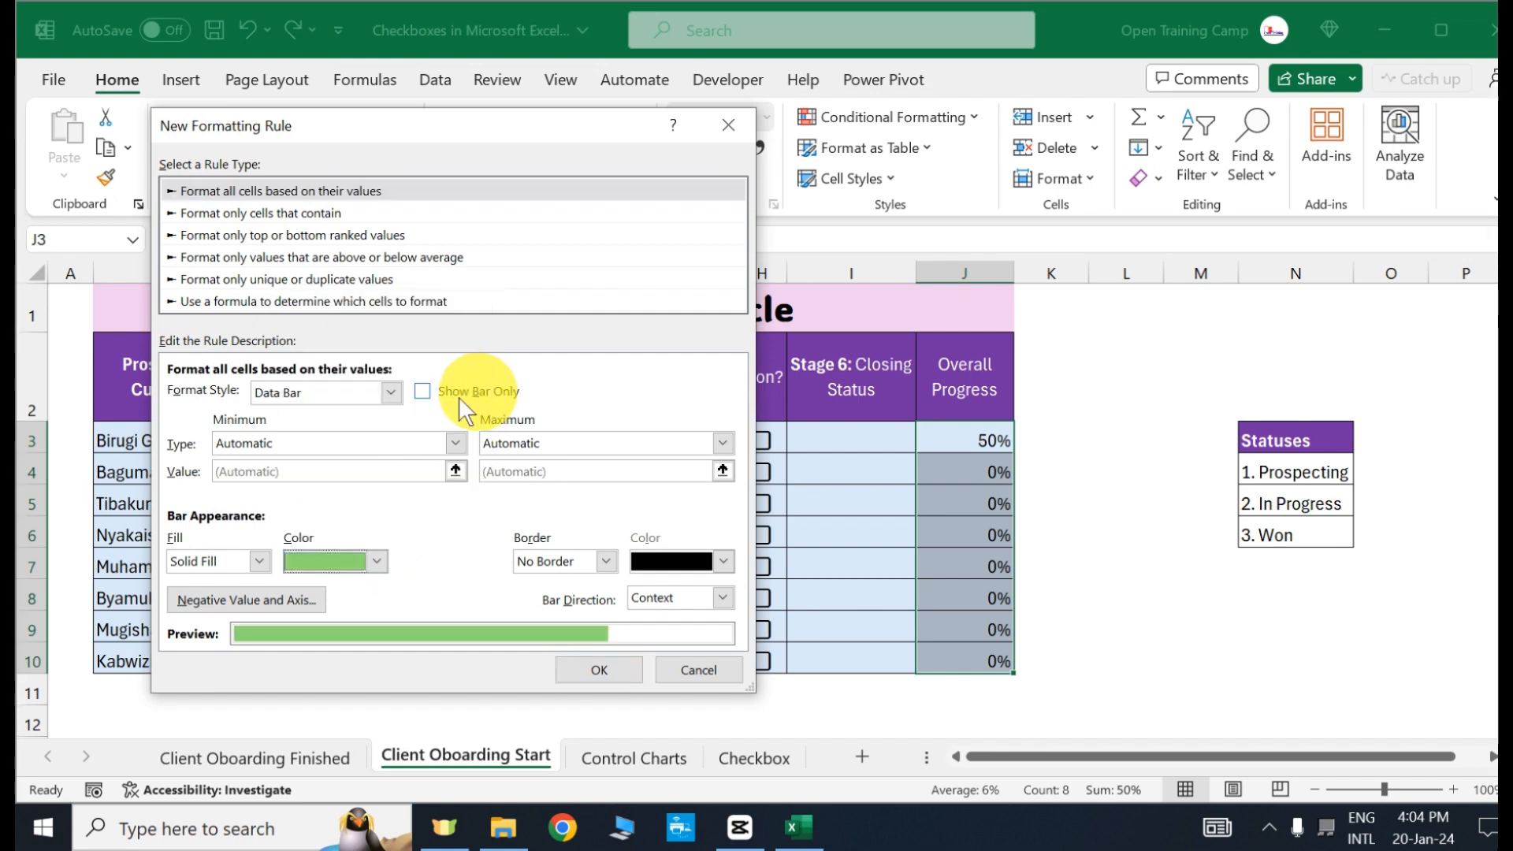
# - Set the data bar's minimum to the number 0 and its maximum type to Number, and apply the rule
pyautogui.click(454, 443)
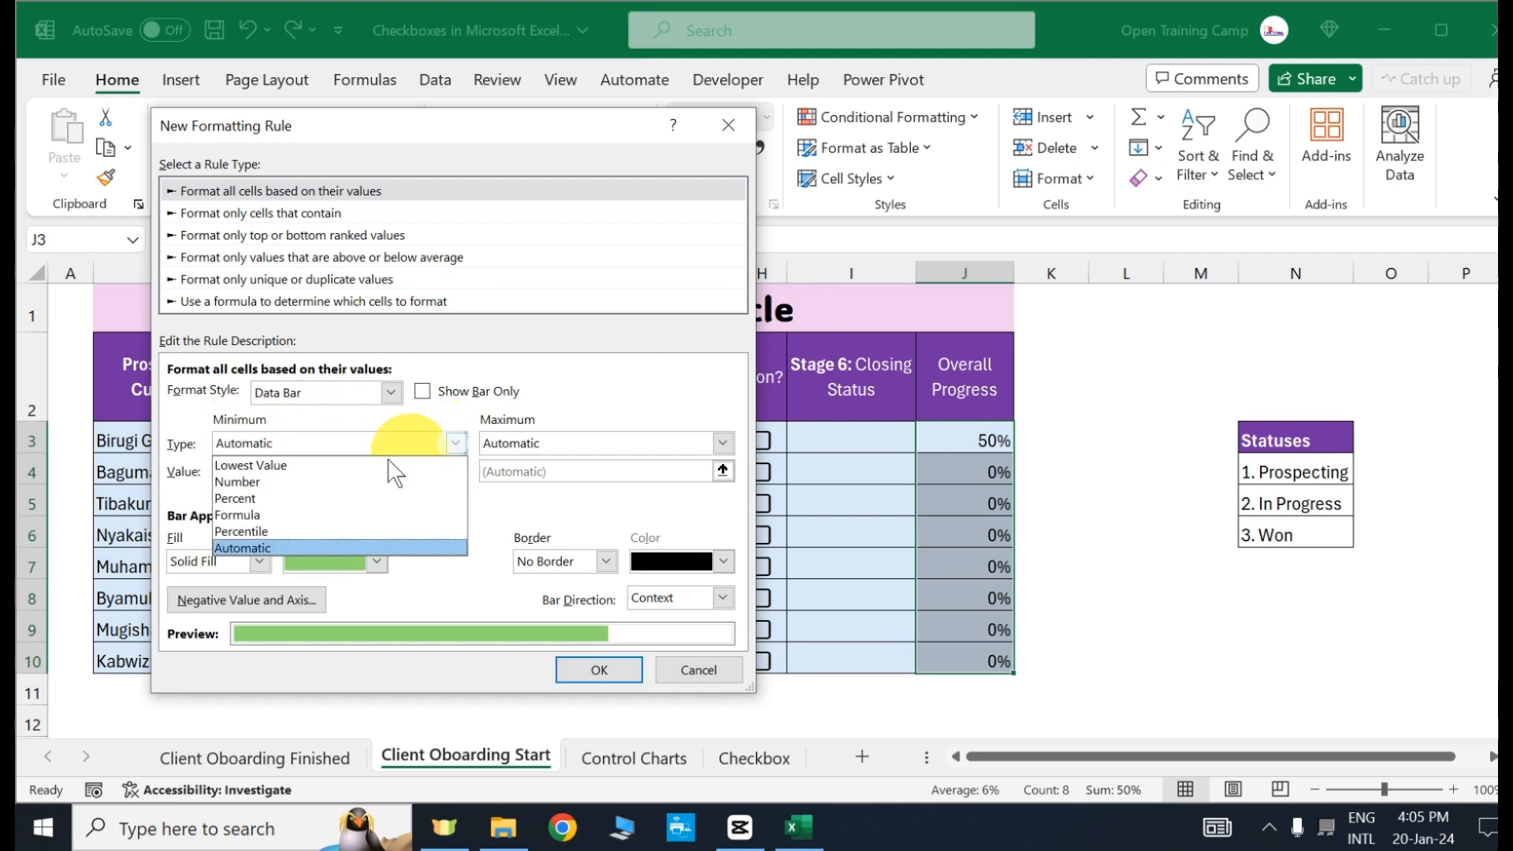
pyautogui.click(260, 483)
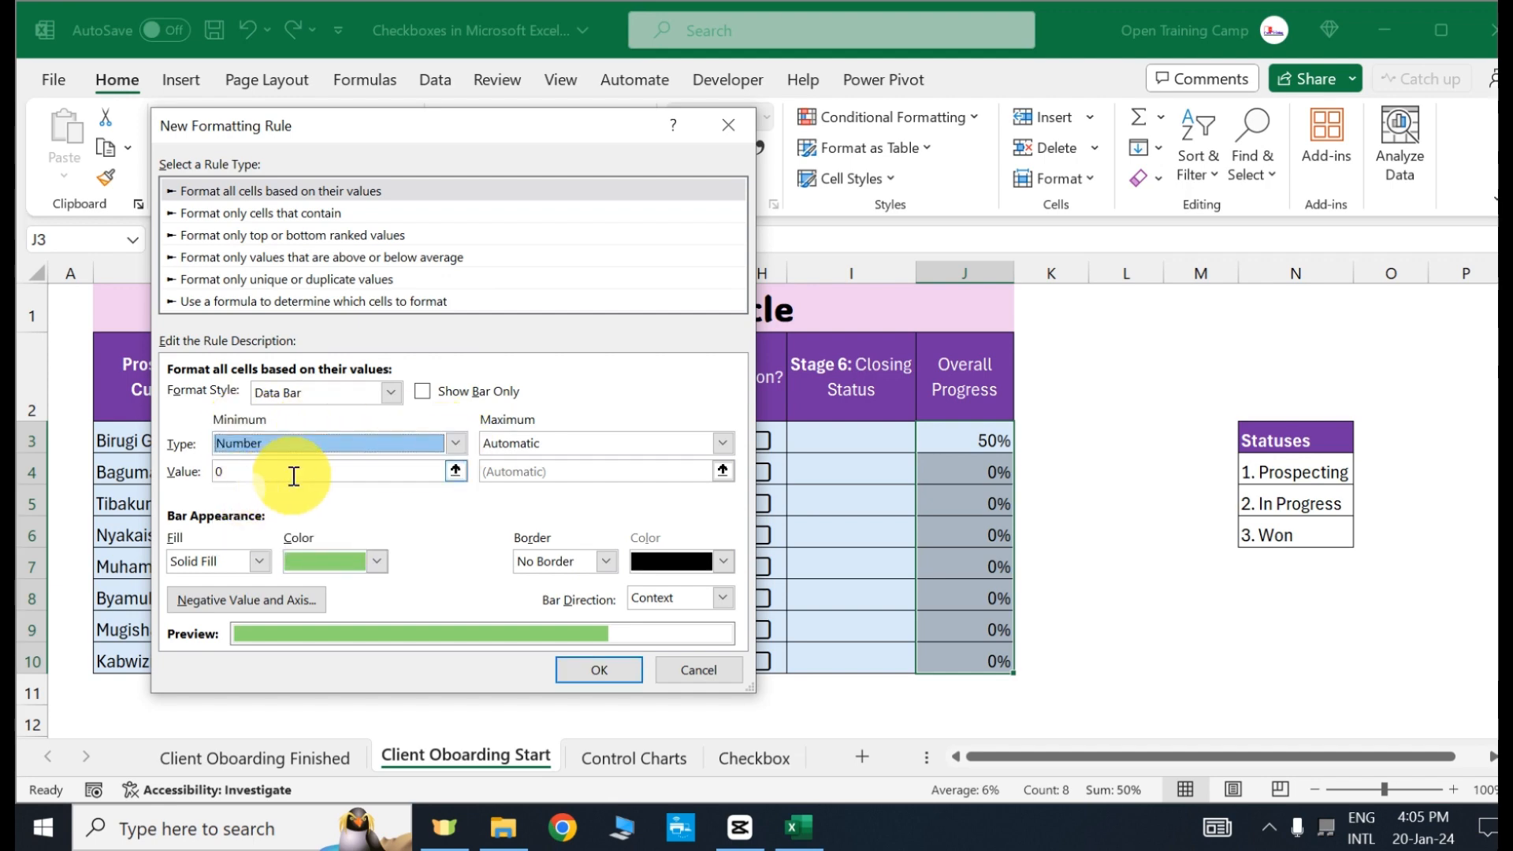
pyautogui.click(722, 443)
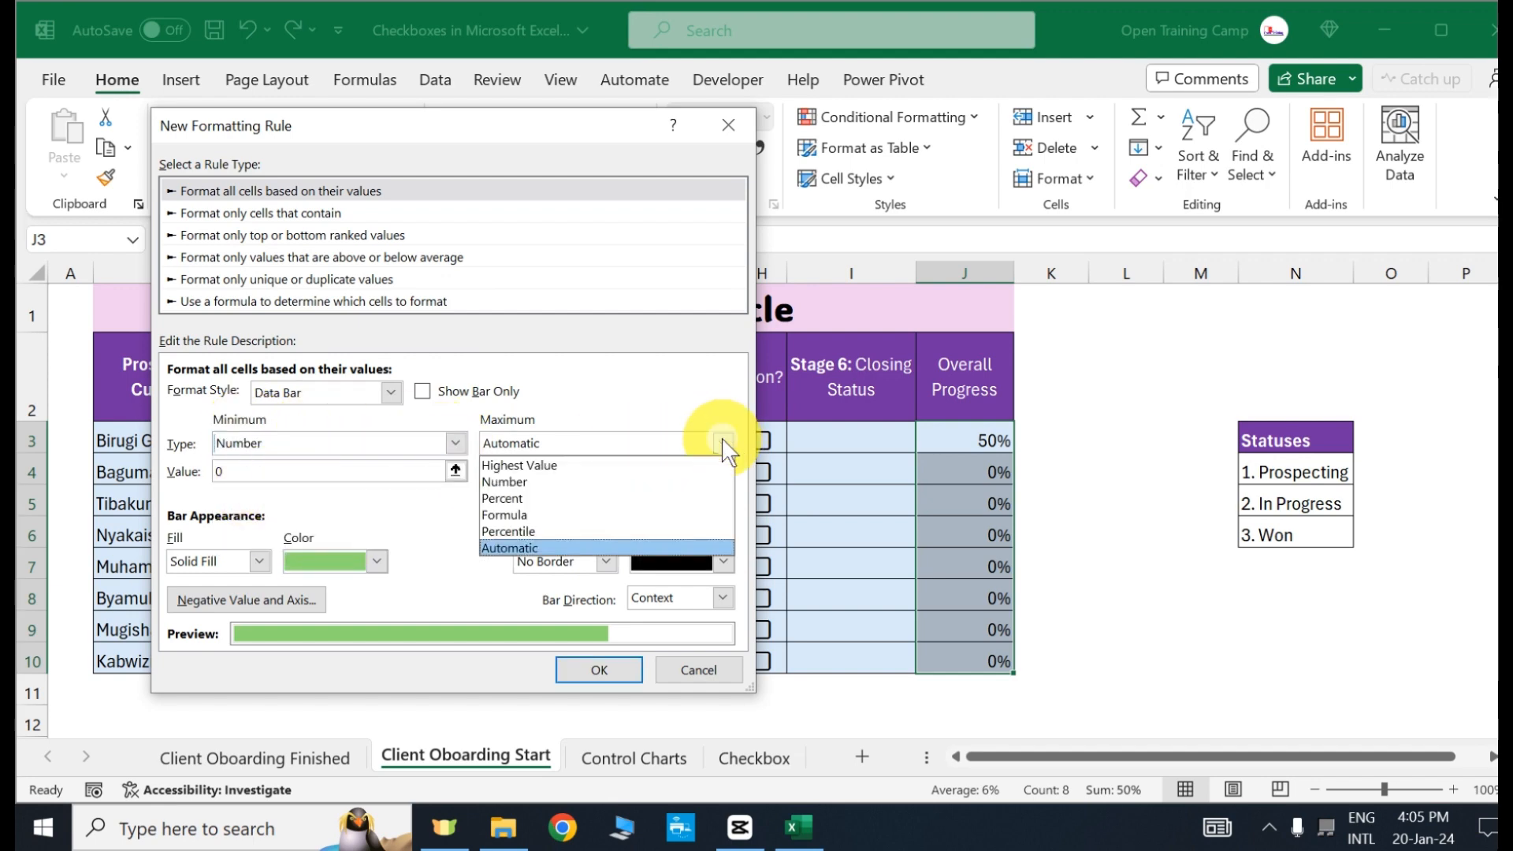
pyautogui.click(627, 482)
pyautogui.click(556, 471)
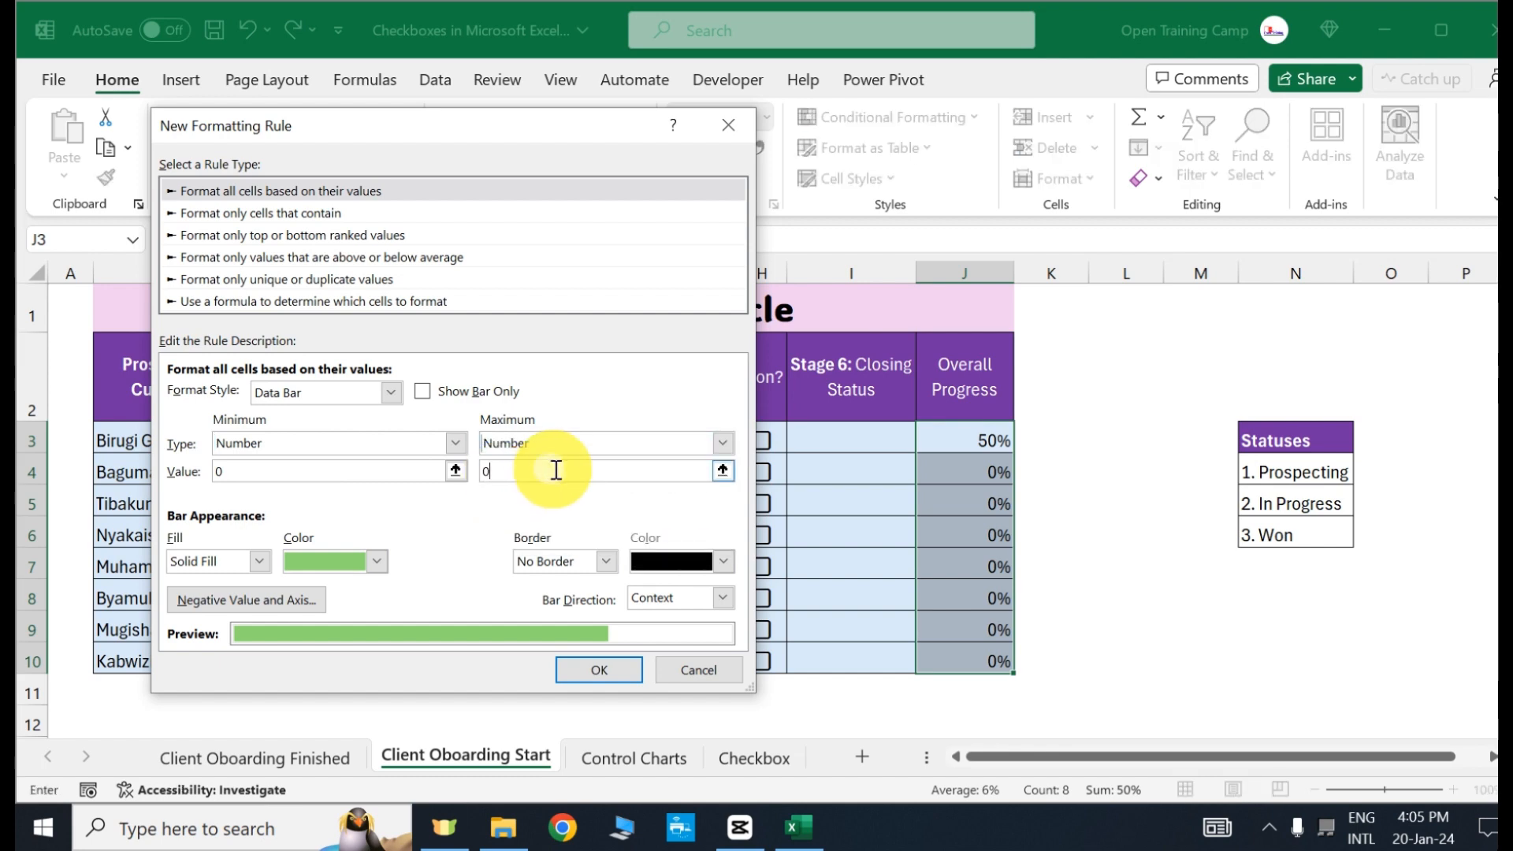
pyautogui.click(597, 670)
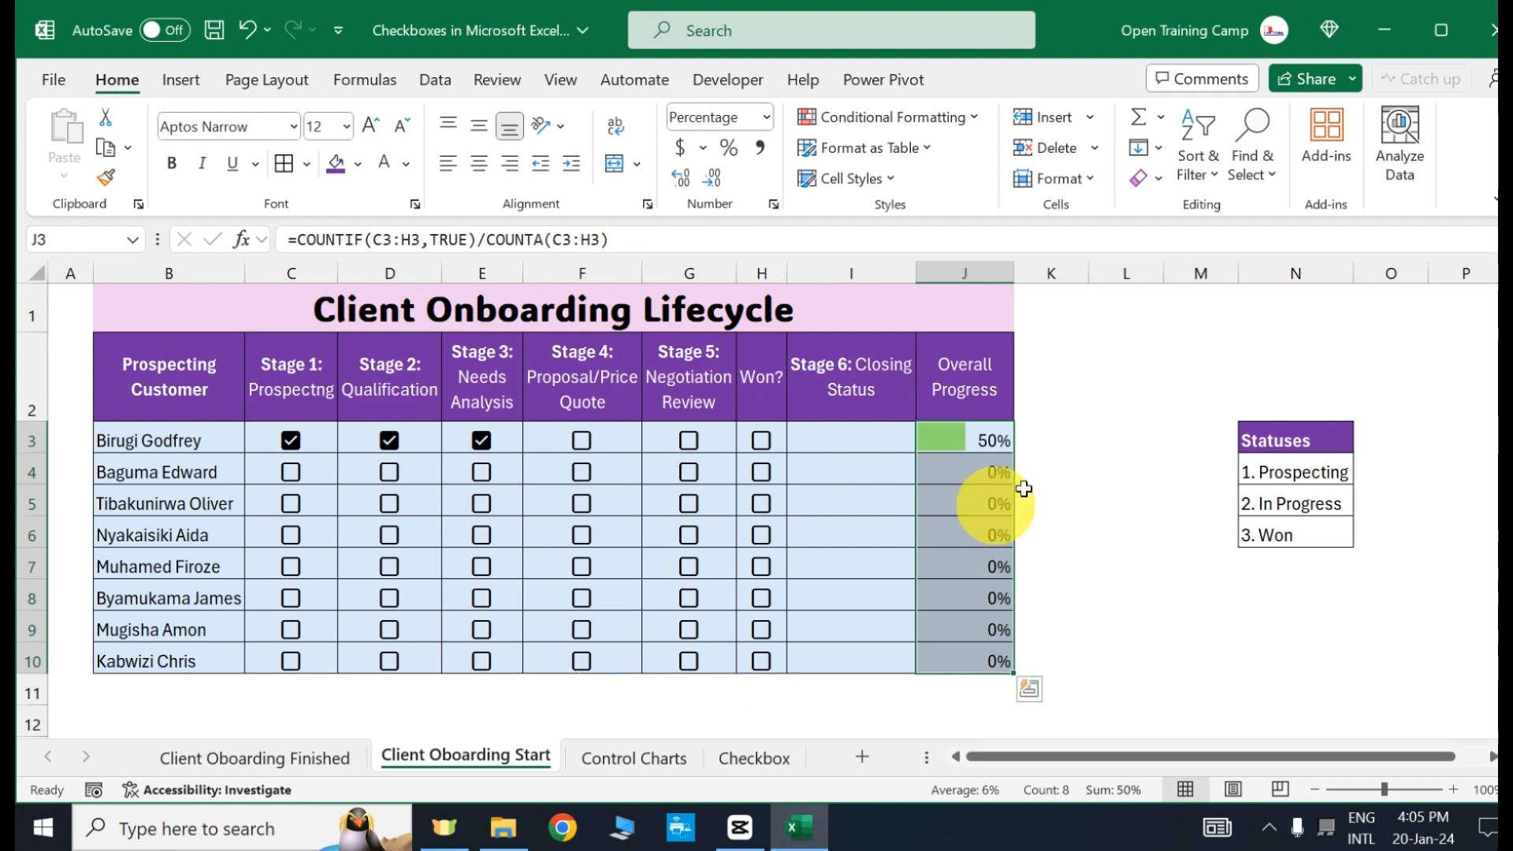
# - Test the data bar in J3 by clearing and re-ticking D3 and E3 and toggling the Stage 4 checkbox in F3
pyautogui.click(481, 441)
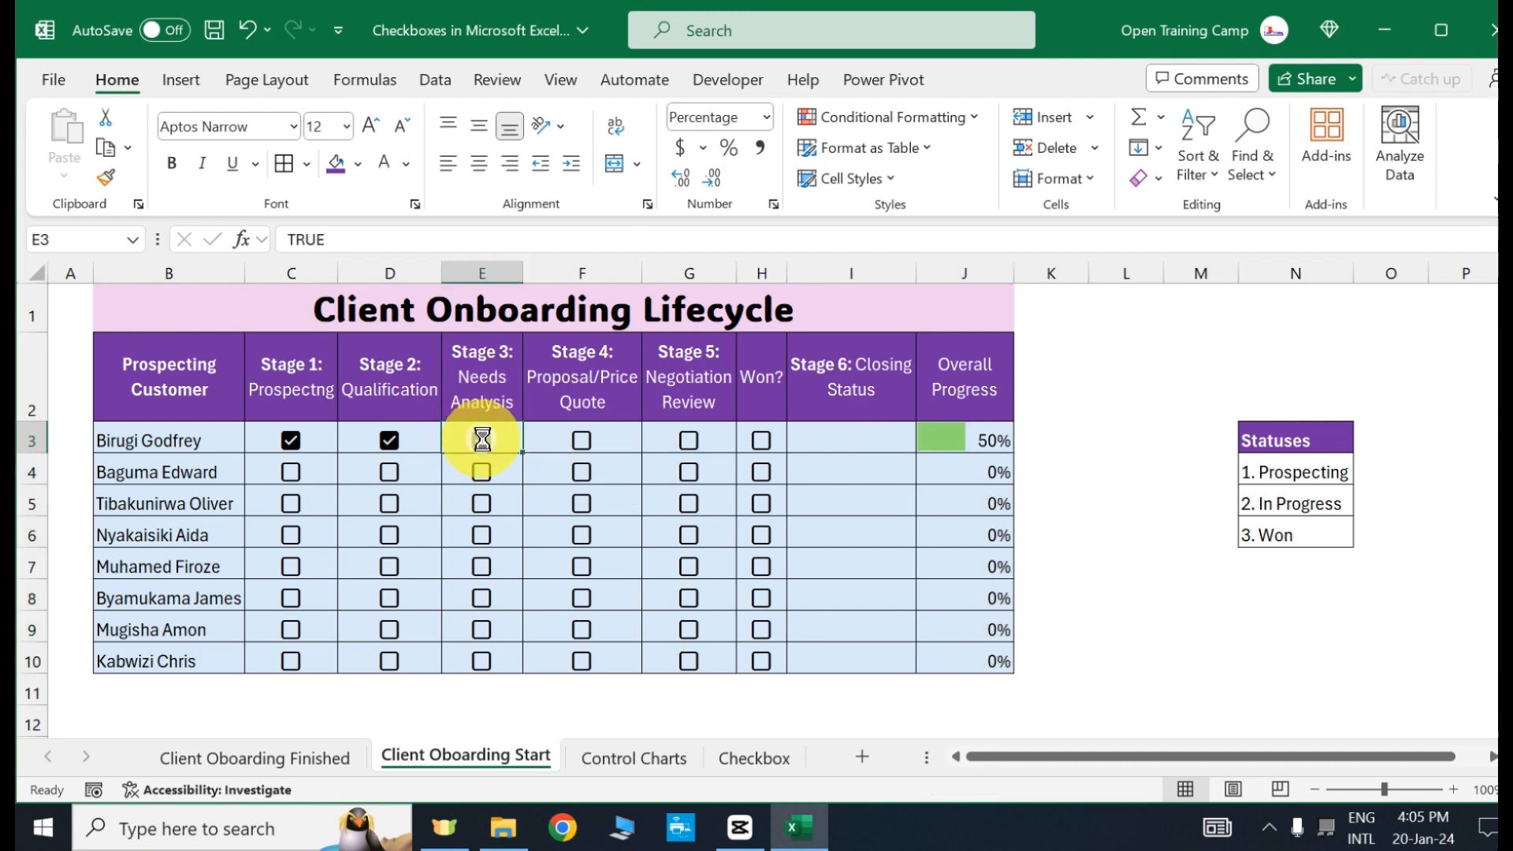
pyautogui.click(391, 446)
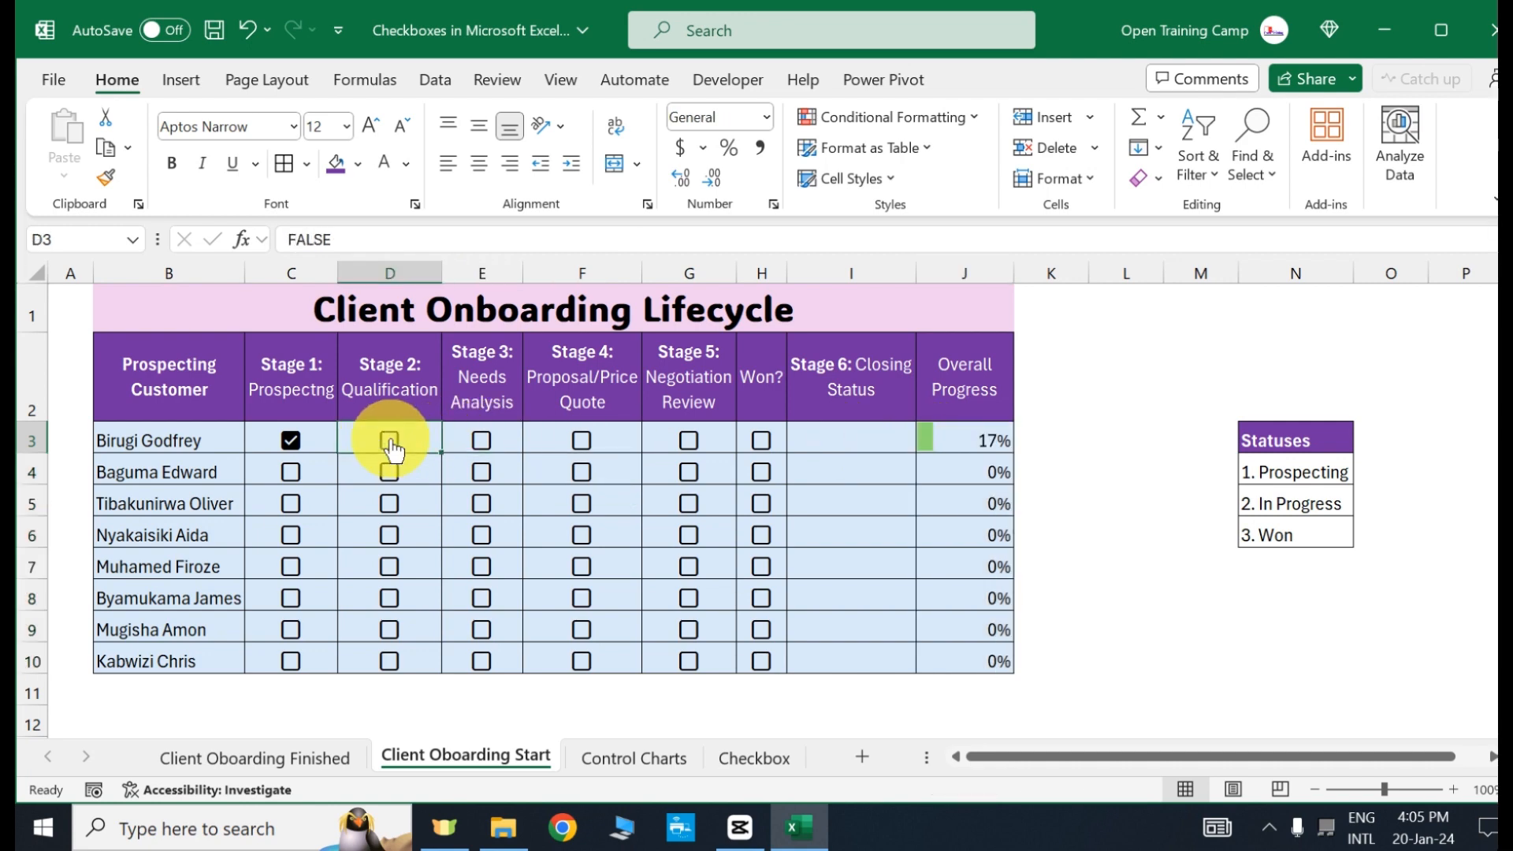
pyautogui.click(391, 444)
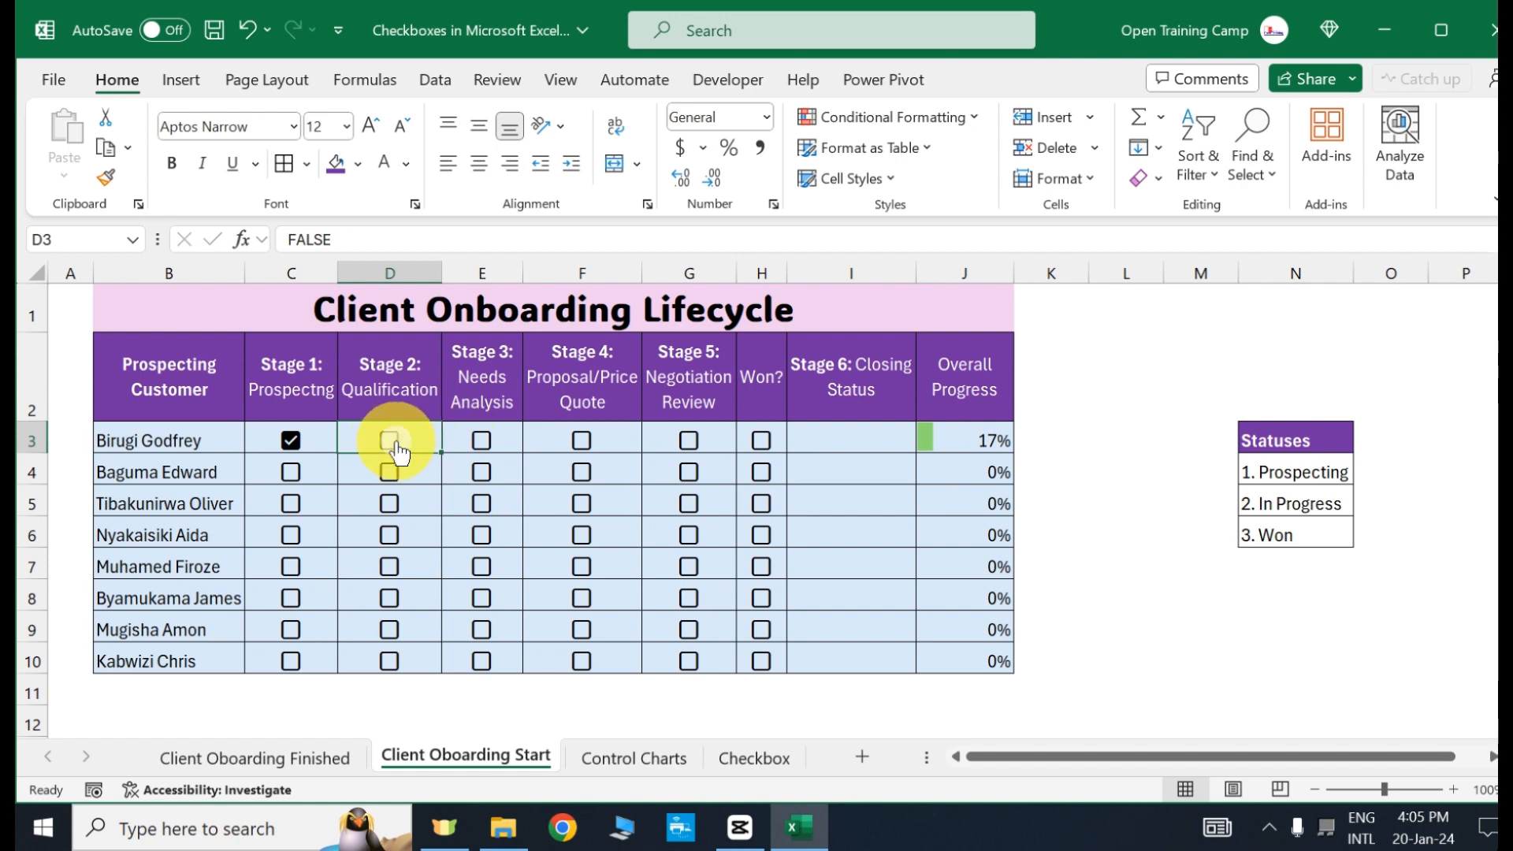
pyautogui.click(477, 443)
pyautogui.click(574, 442)
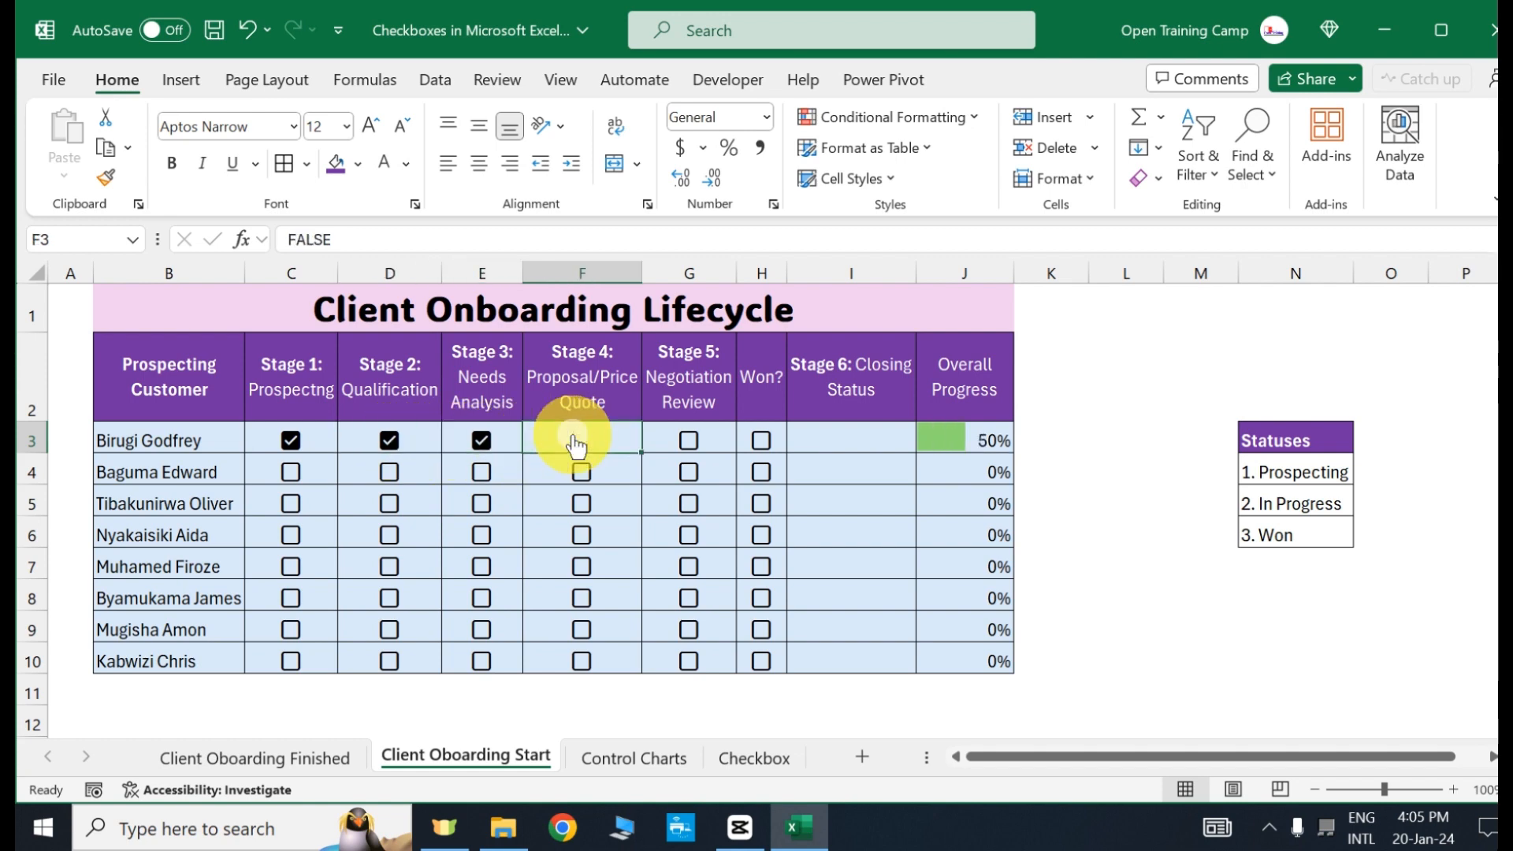
pyautogui.click(576, 443)
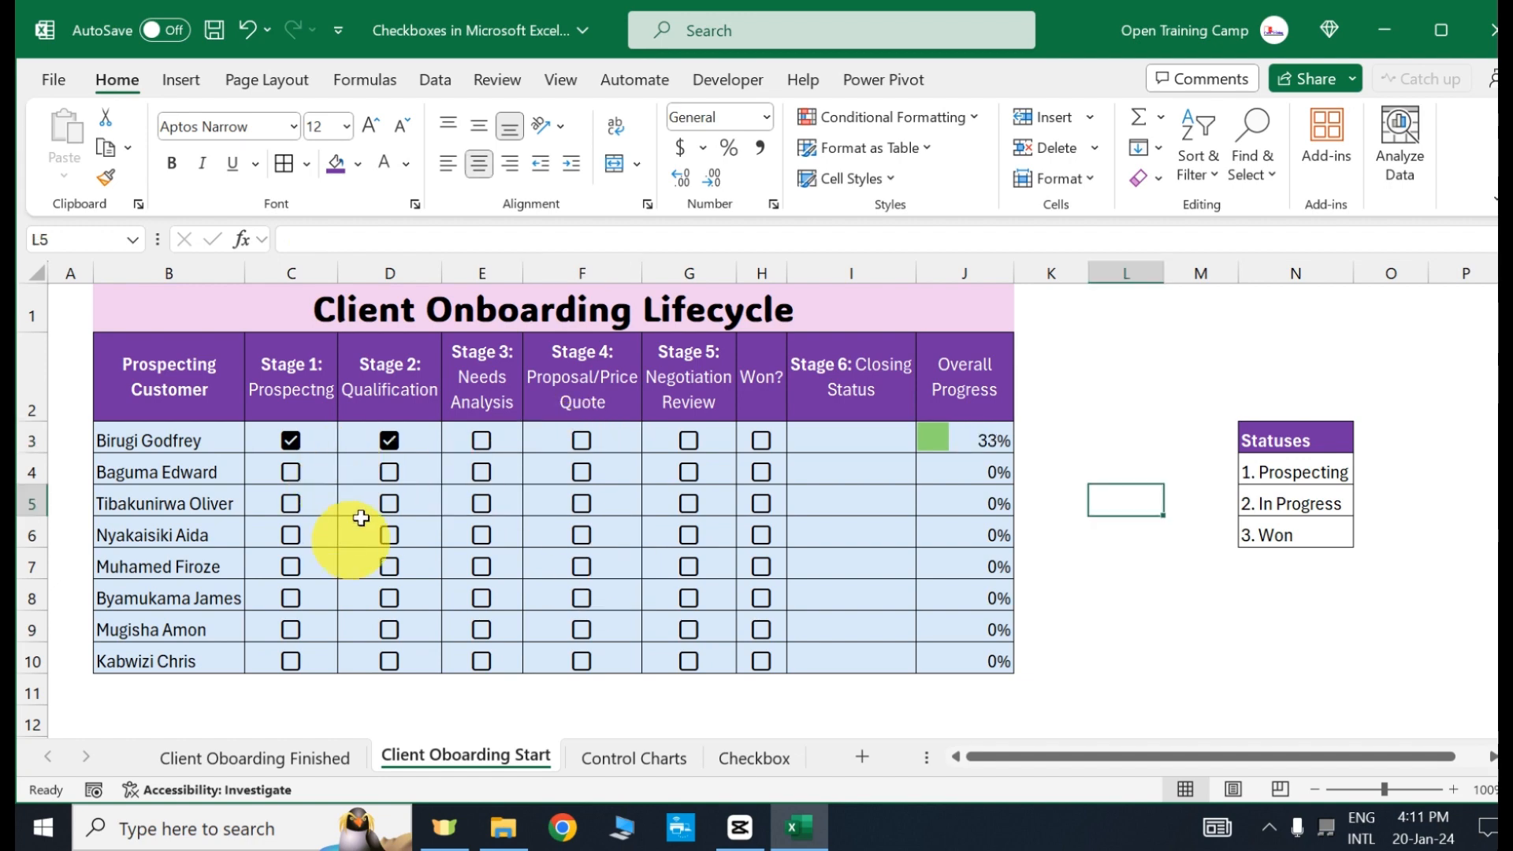
pyautogui.click(361, 509)
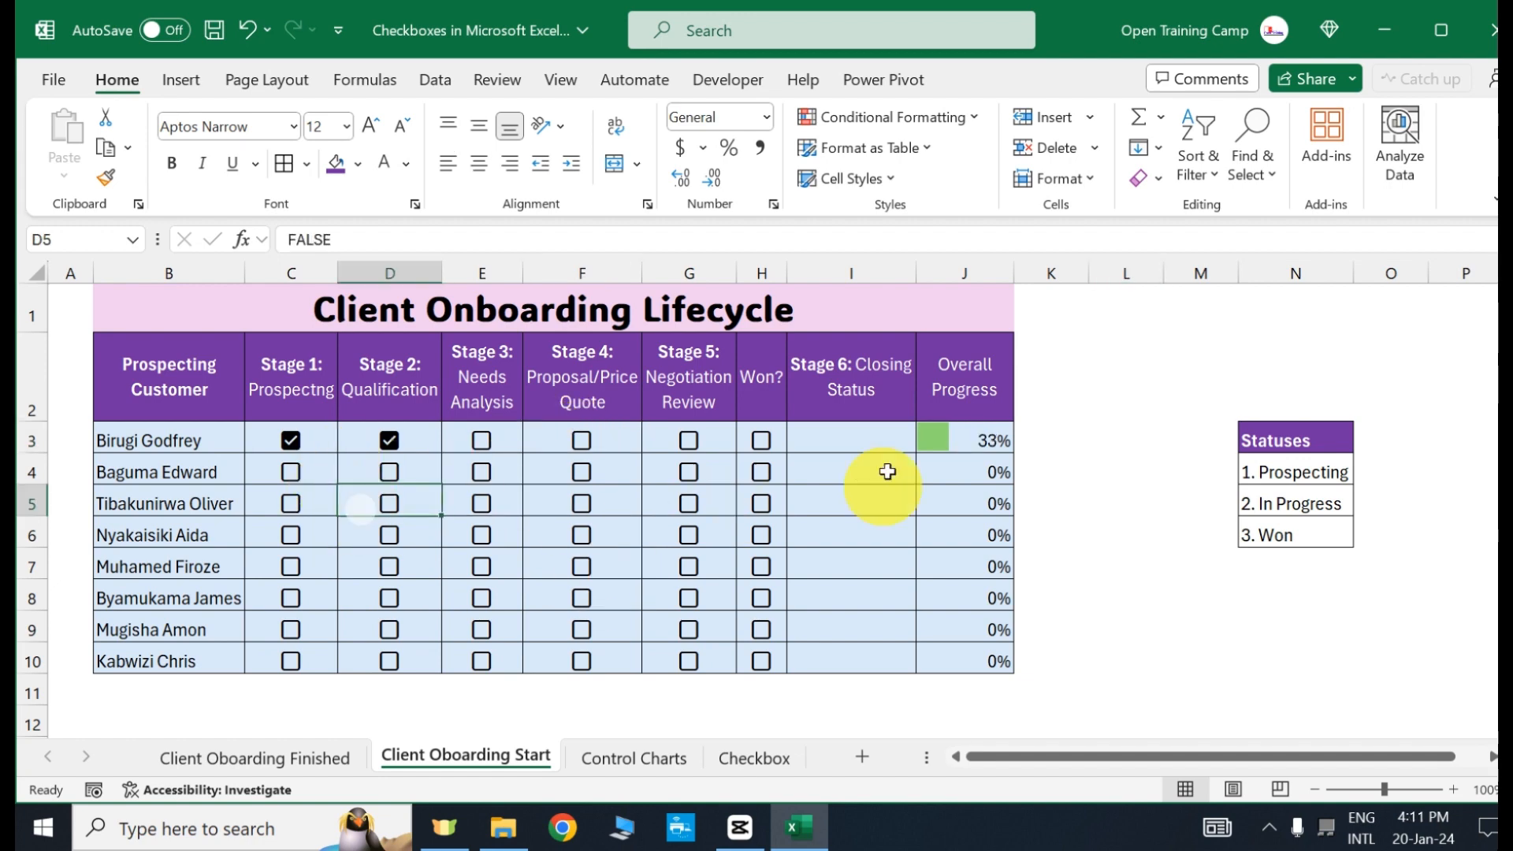
pyautogui.moveTo(868, 358); pyautogui.dragTo(867, 671)
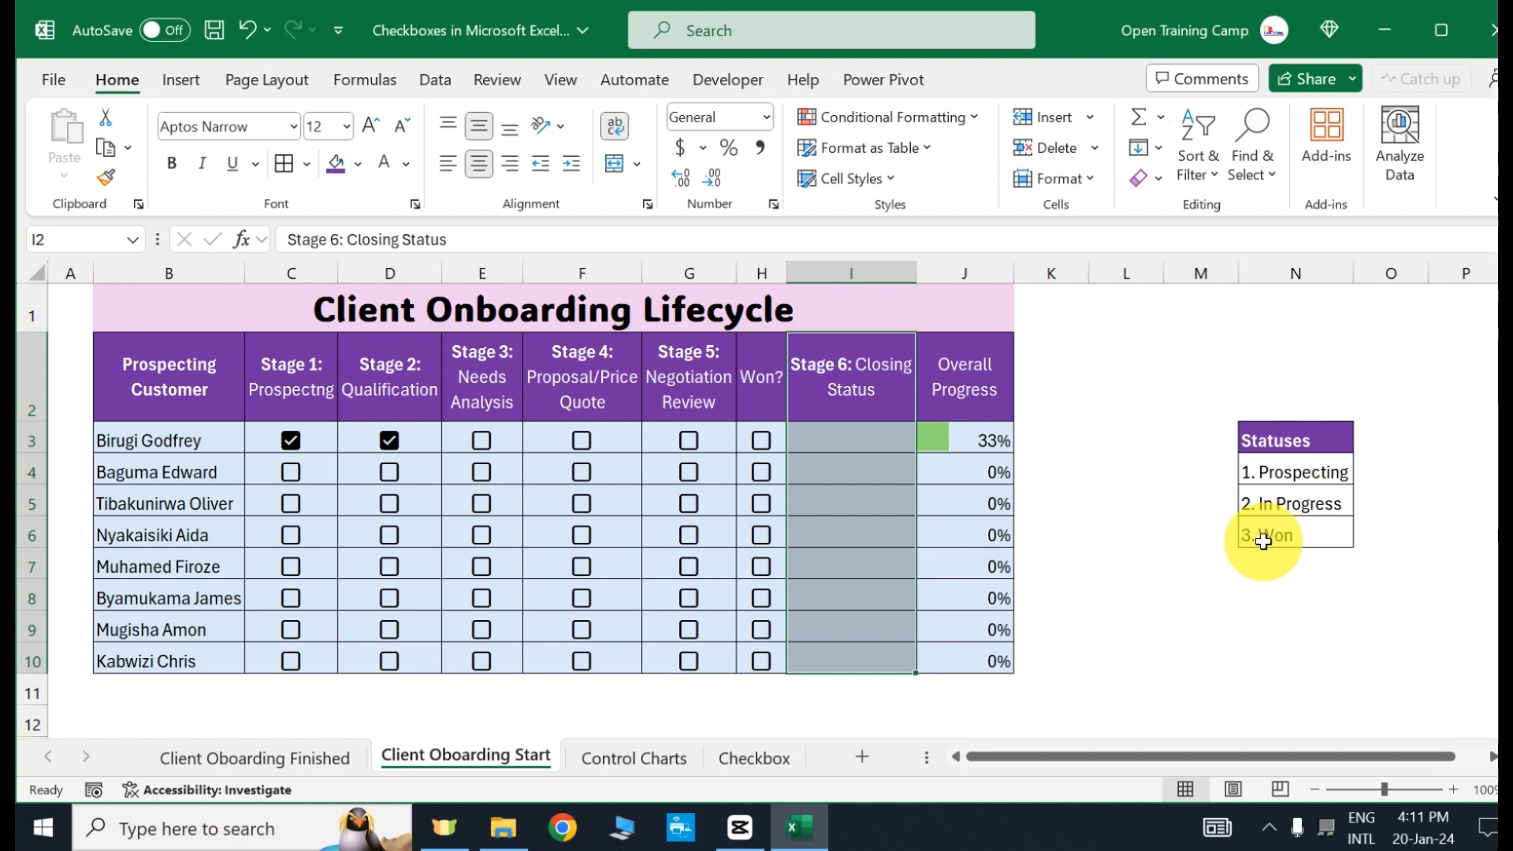
pyautogui.click(1128, 467)
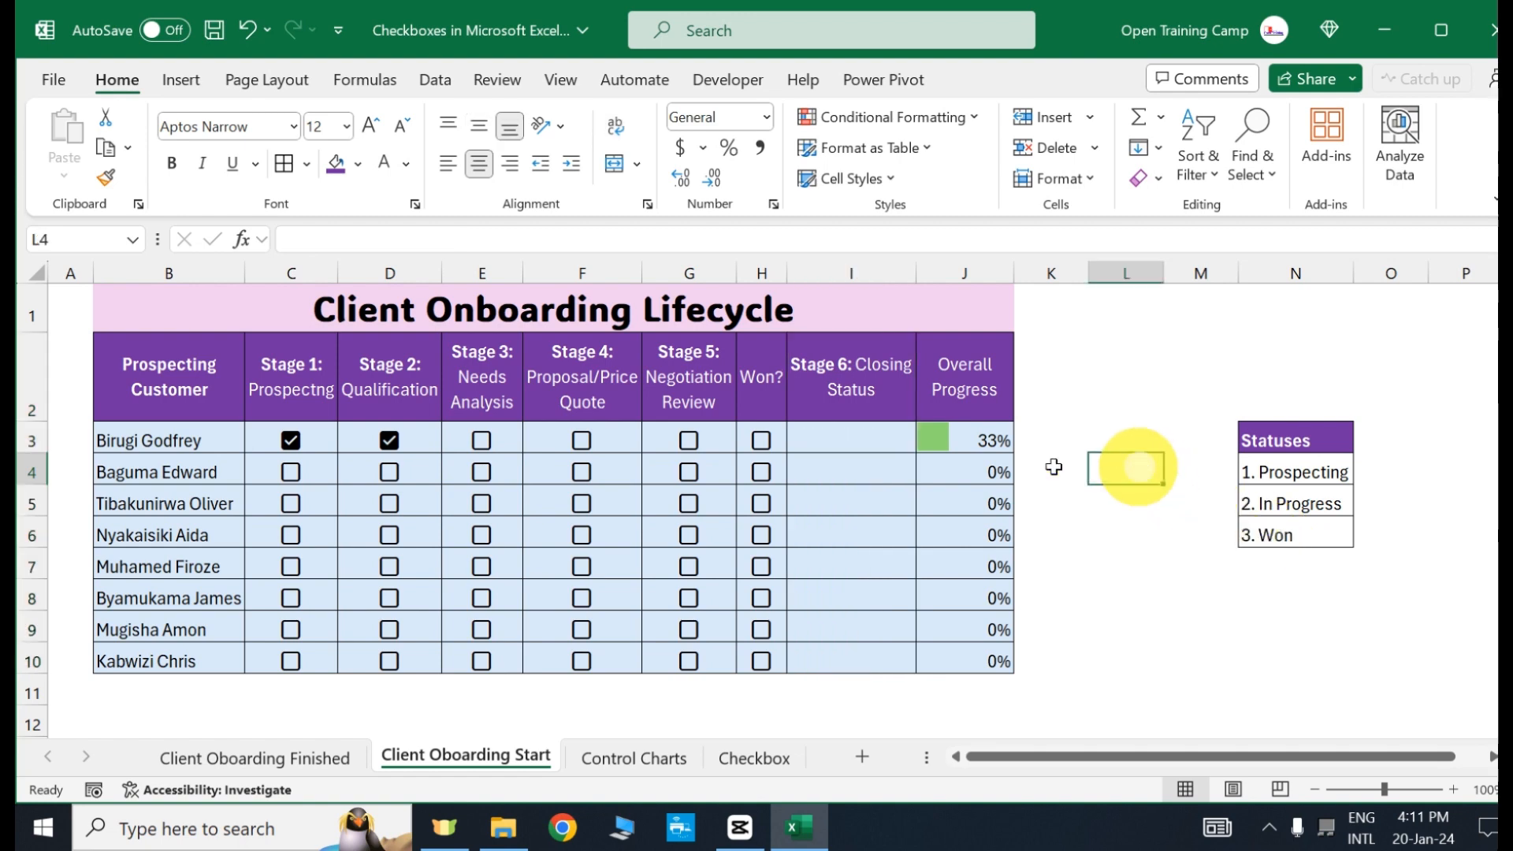
# - Begin an IFS formula in I3 that returns "Prospecting" when COUNTIF(C3:H3,TRUE)=1
pyautogui.click(837, 440)
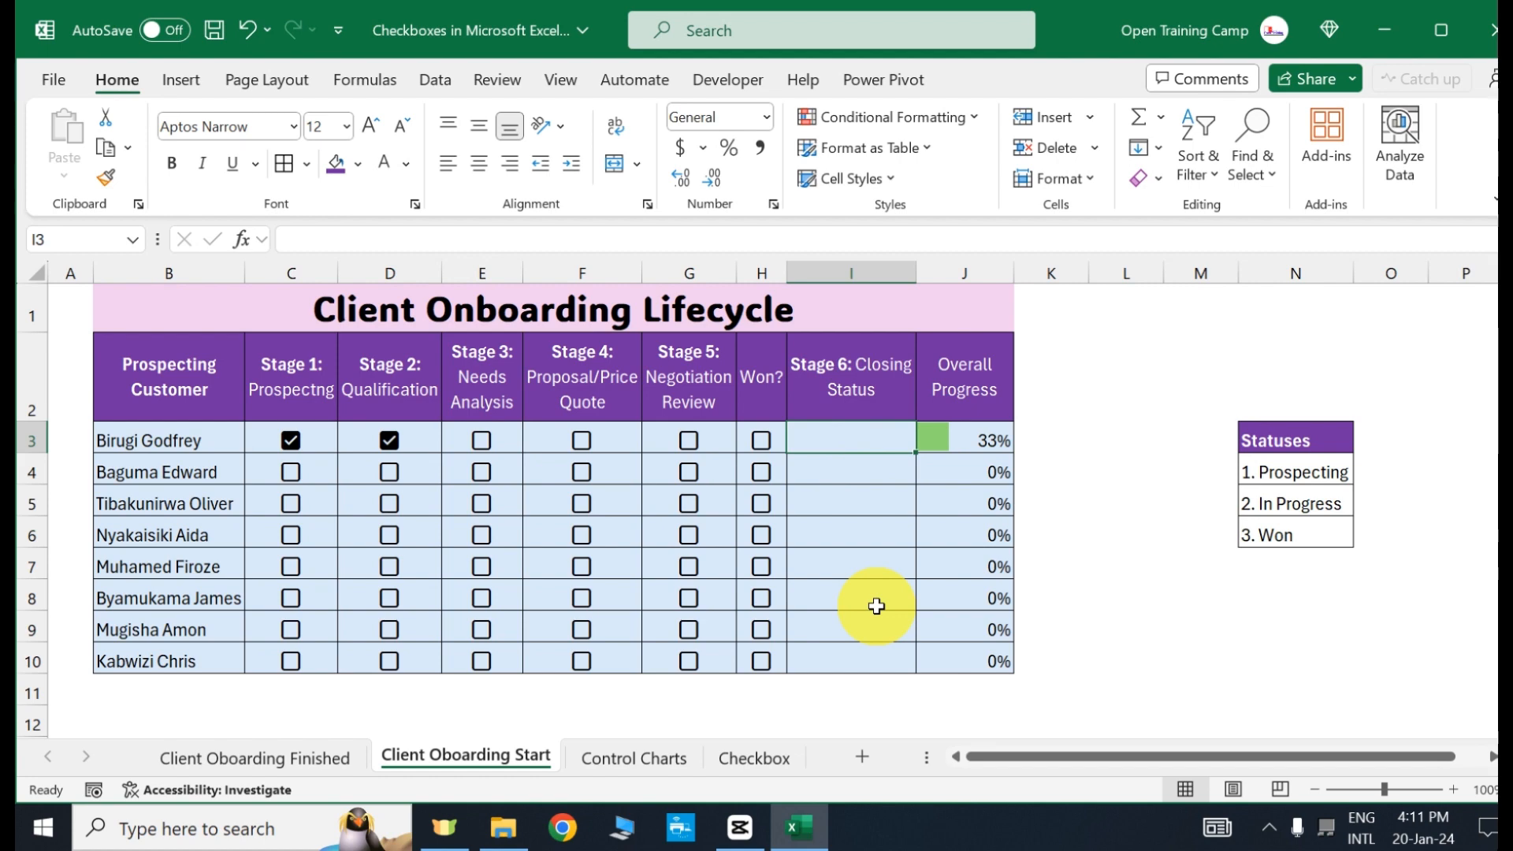
pyautogui.write('=')
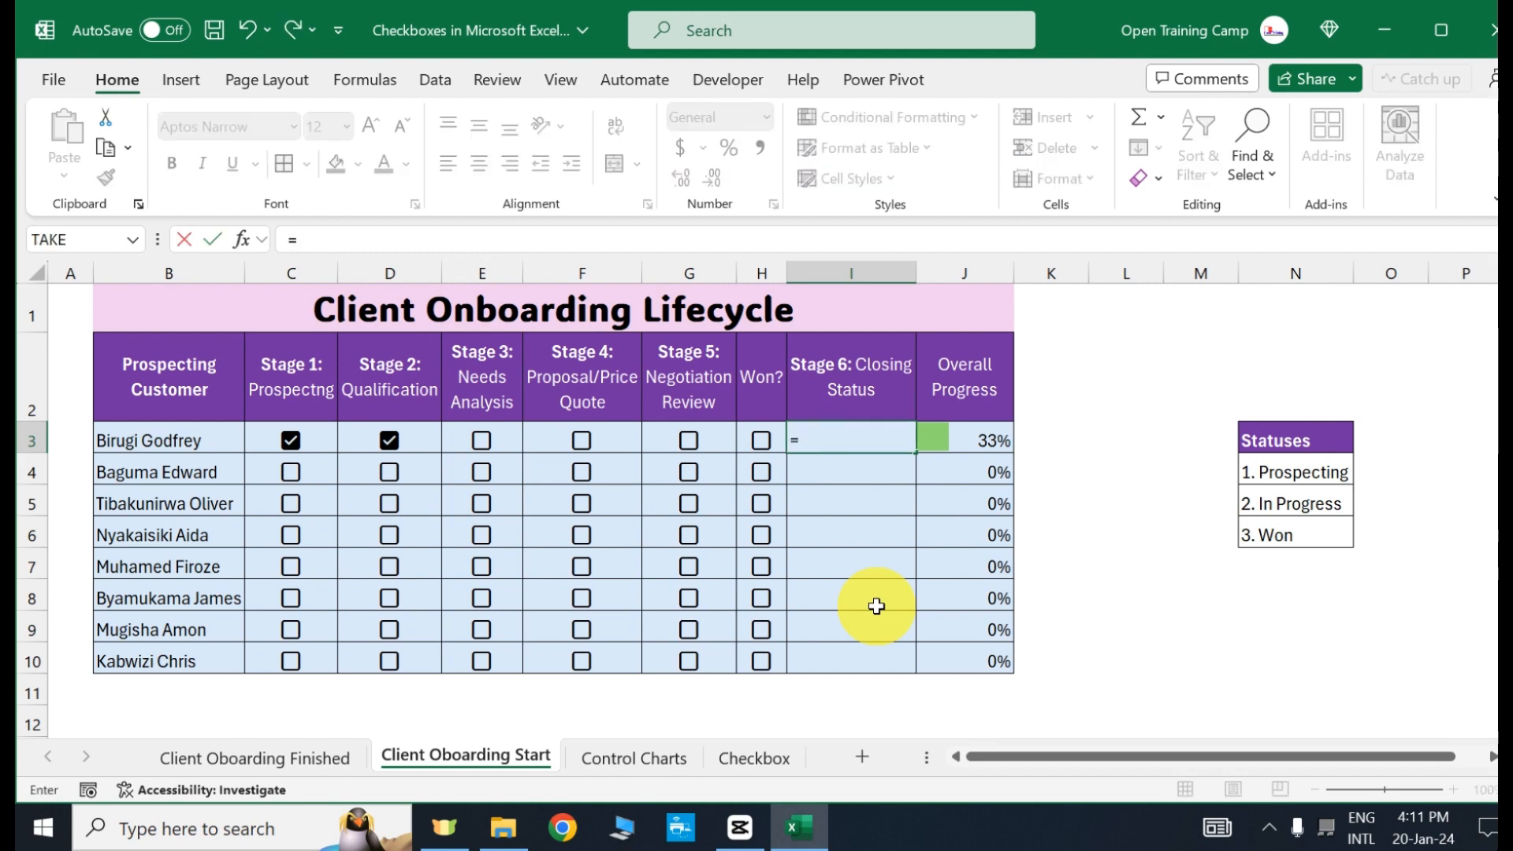
pyautogui.write('ifs')
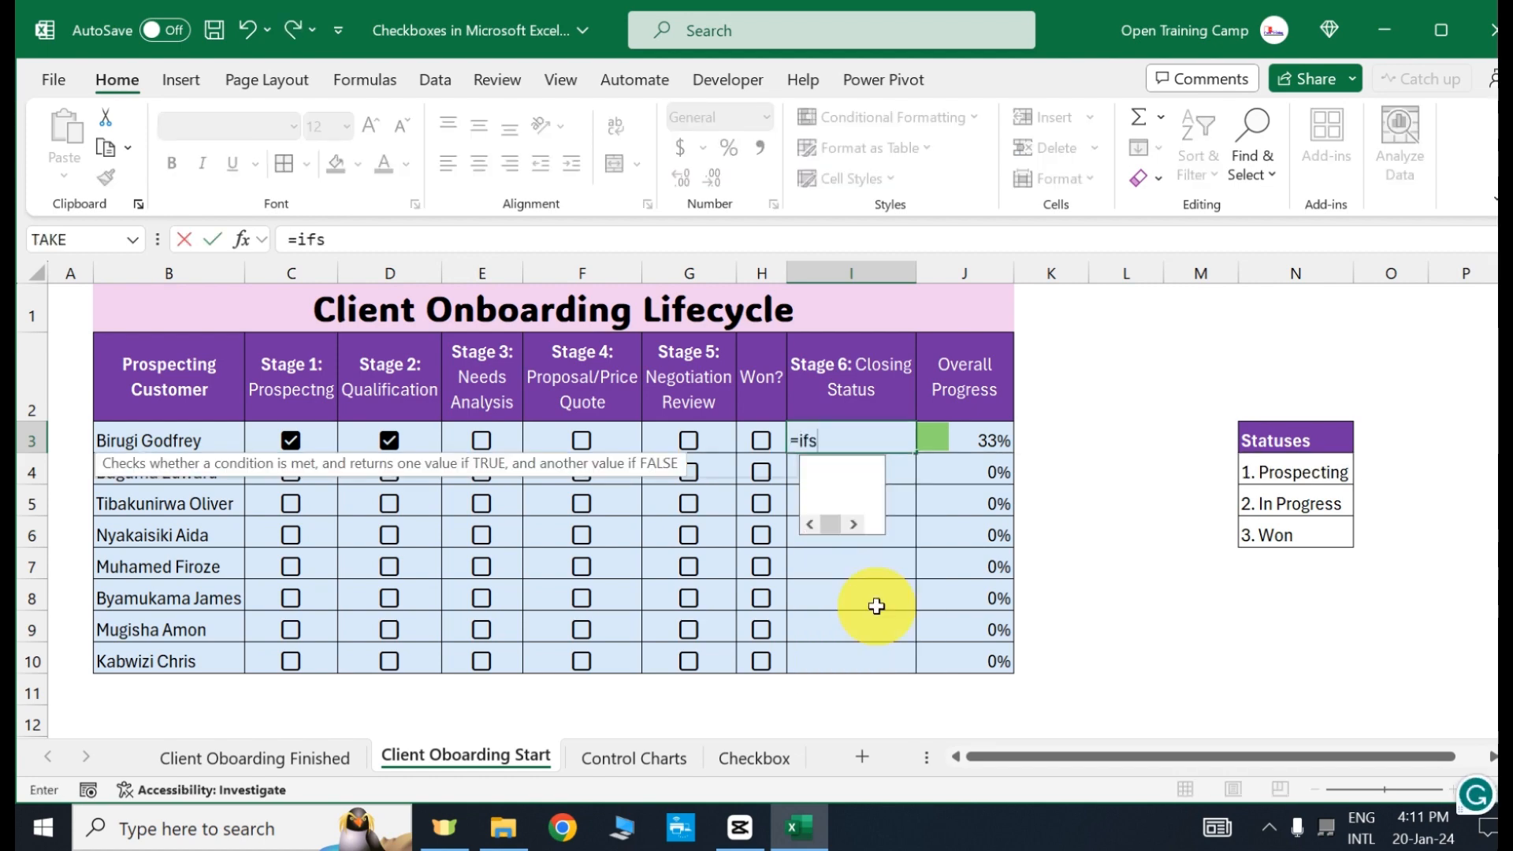
pyautogui.press('Tab')
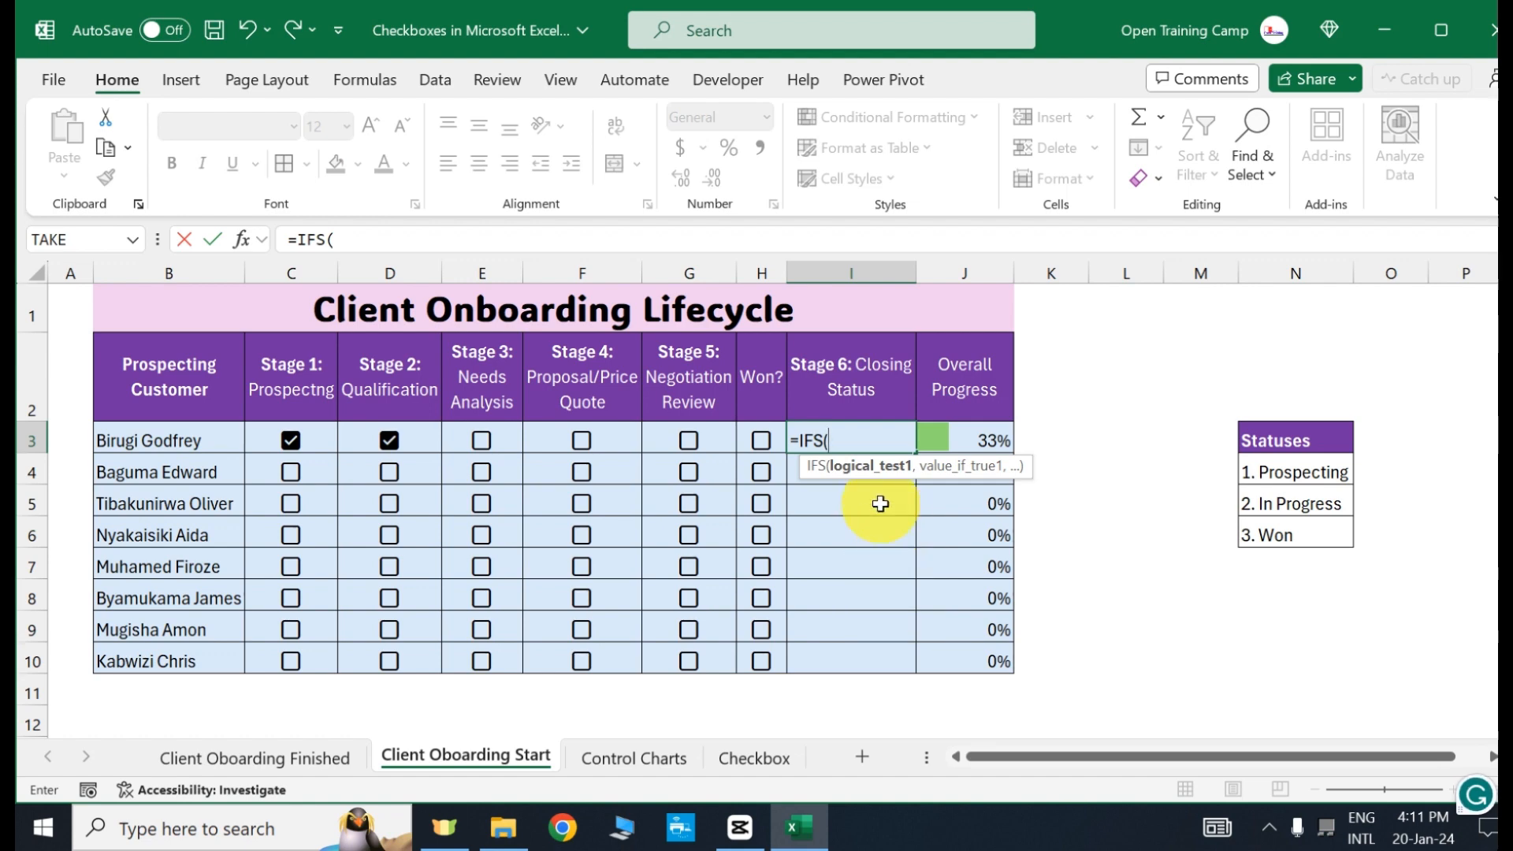
pyautogui.write('coun')
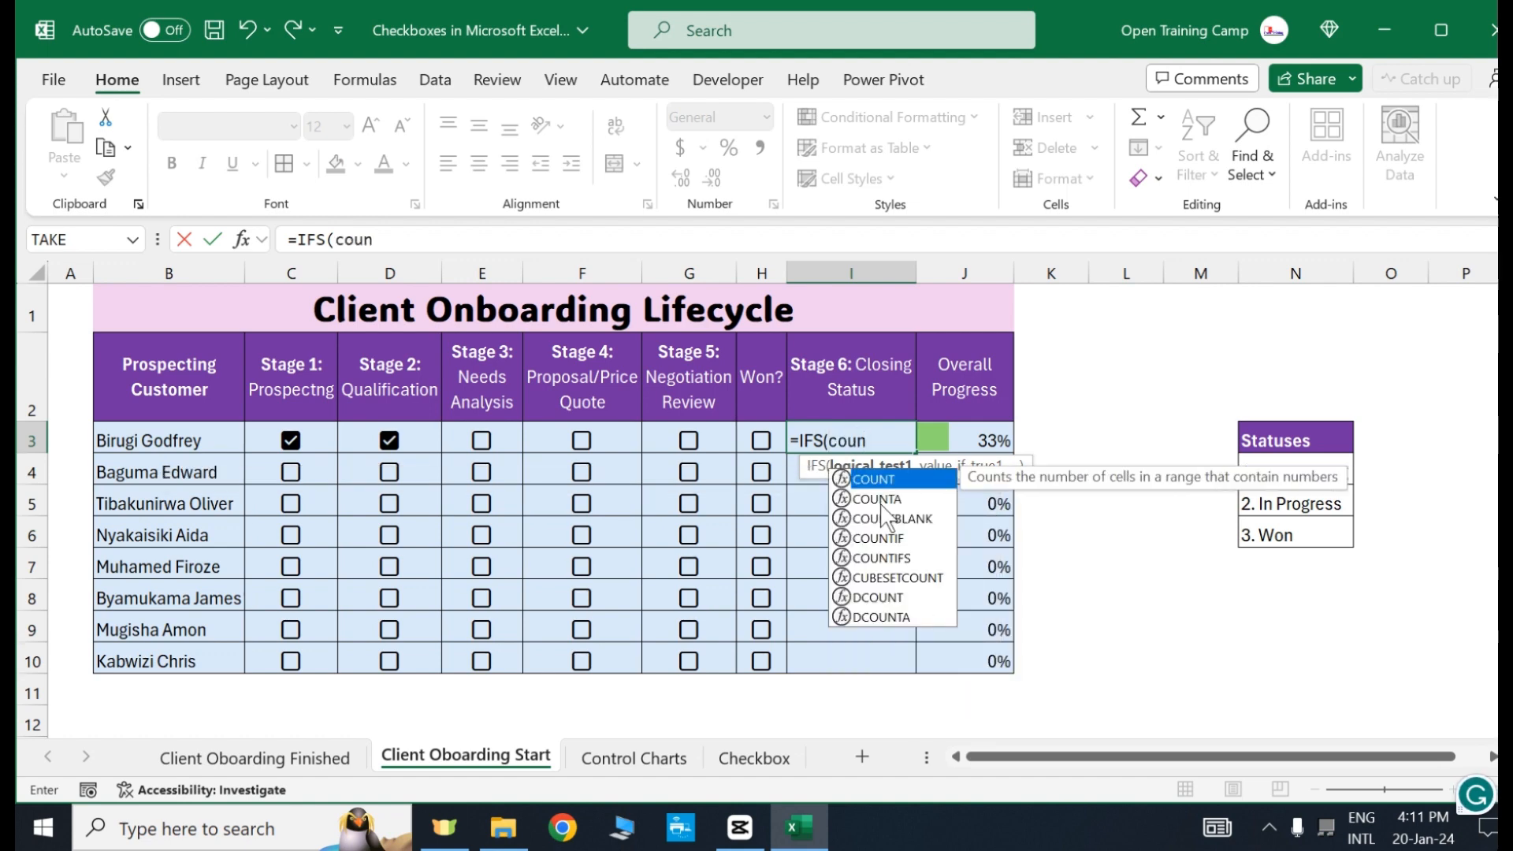
pyautogui.write('tif')
pyautogui.press('Tab')
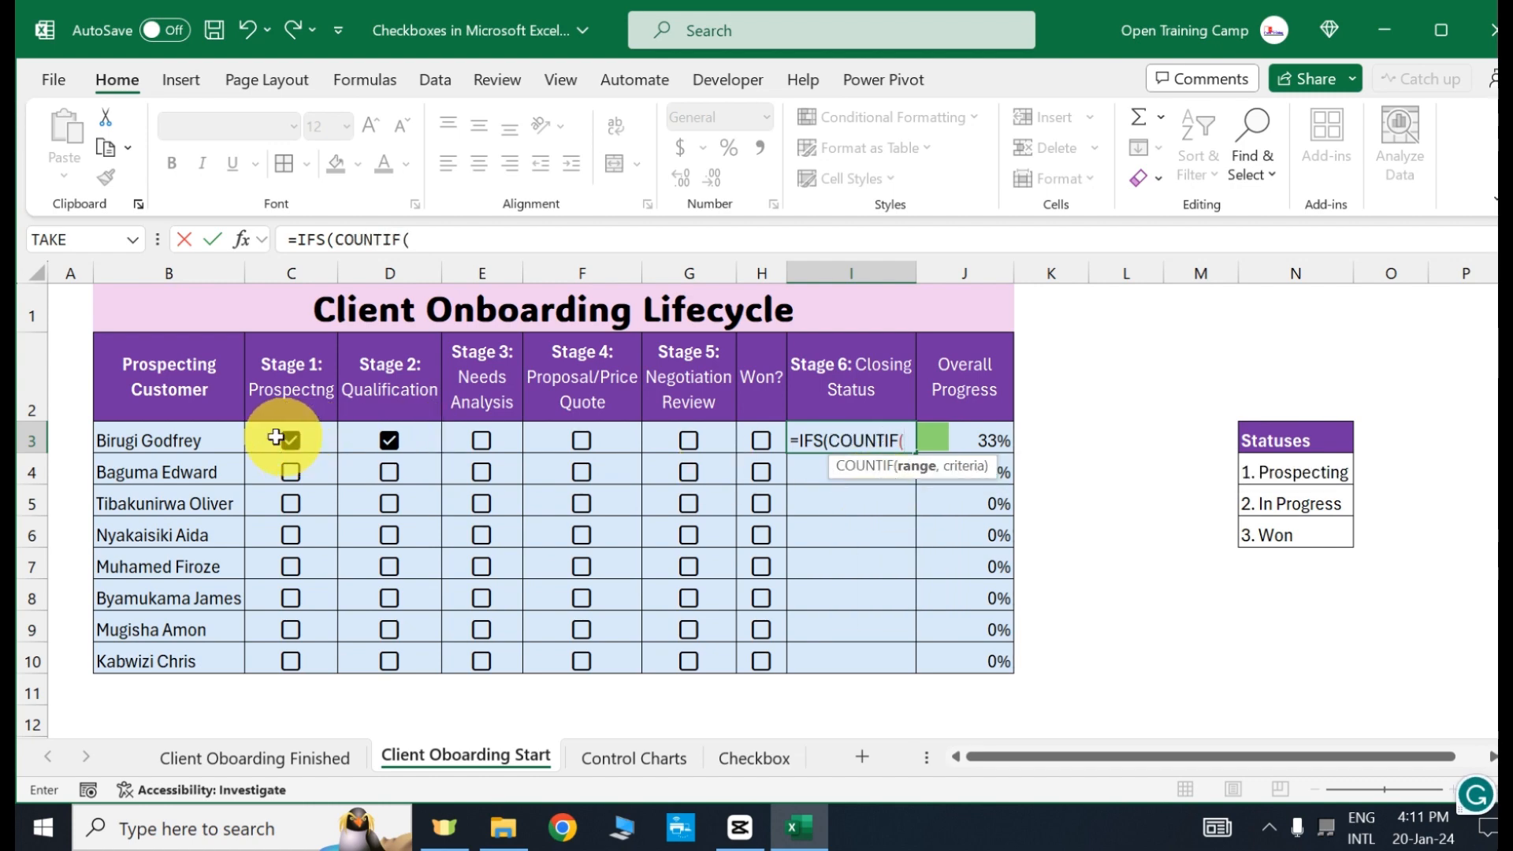
pyautogui.moveTo(275, 438); pyautogui.dragTo(742, 445)
pyautogui.write(',true')
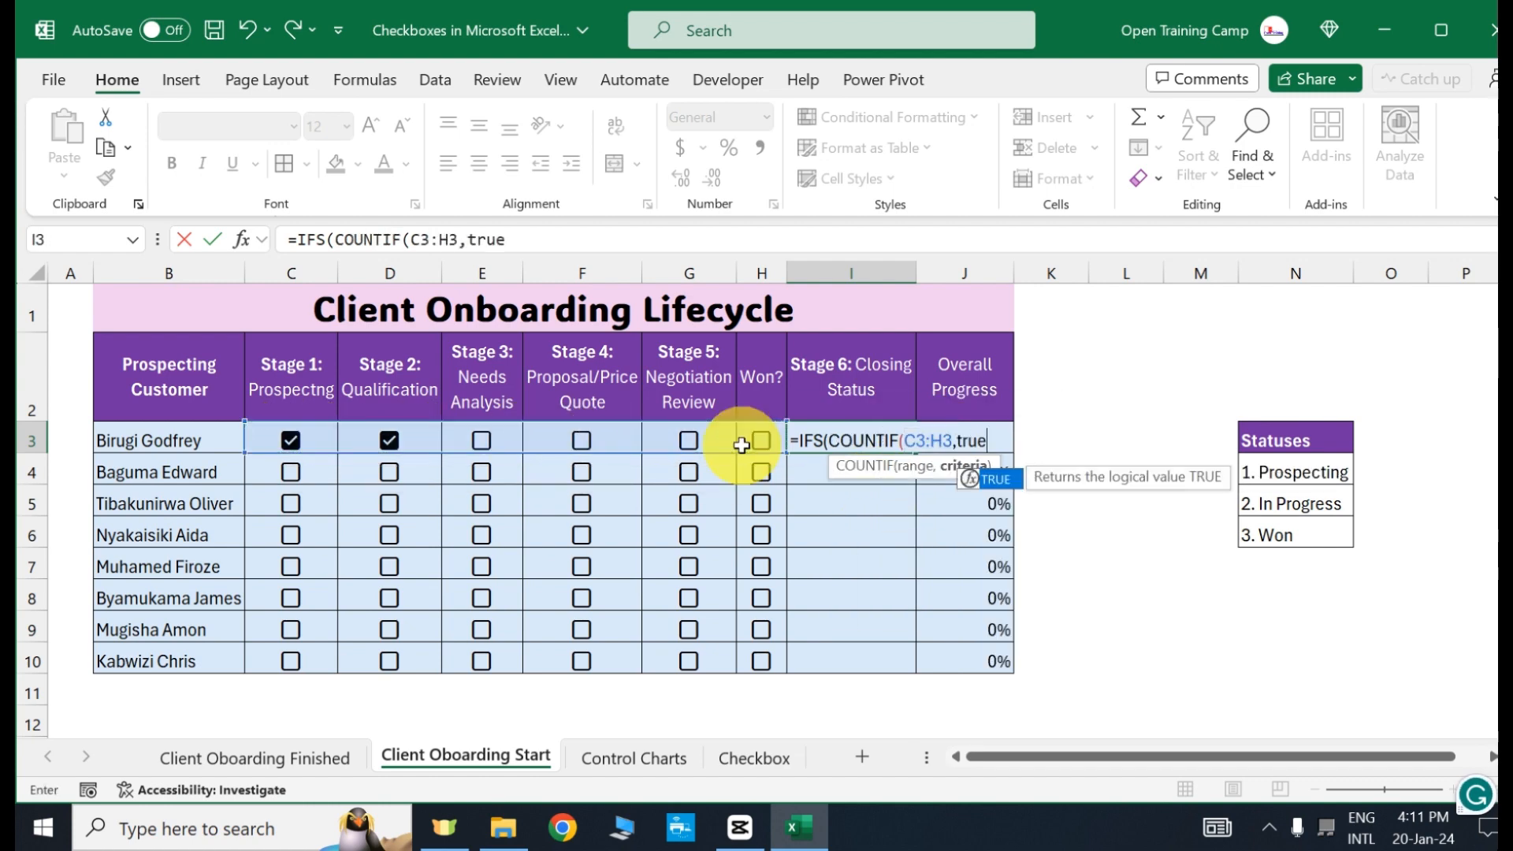
pyautogui.press('Tab')
pyautogui.write(')')
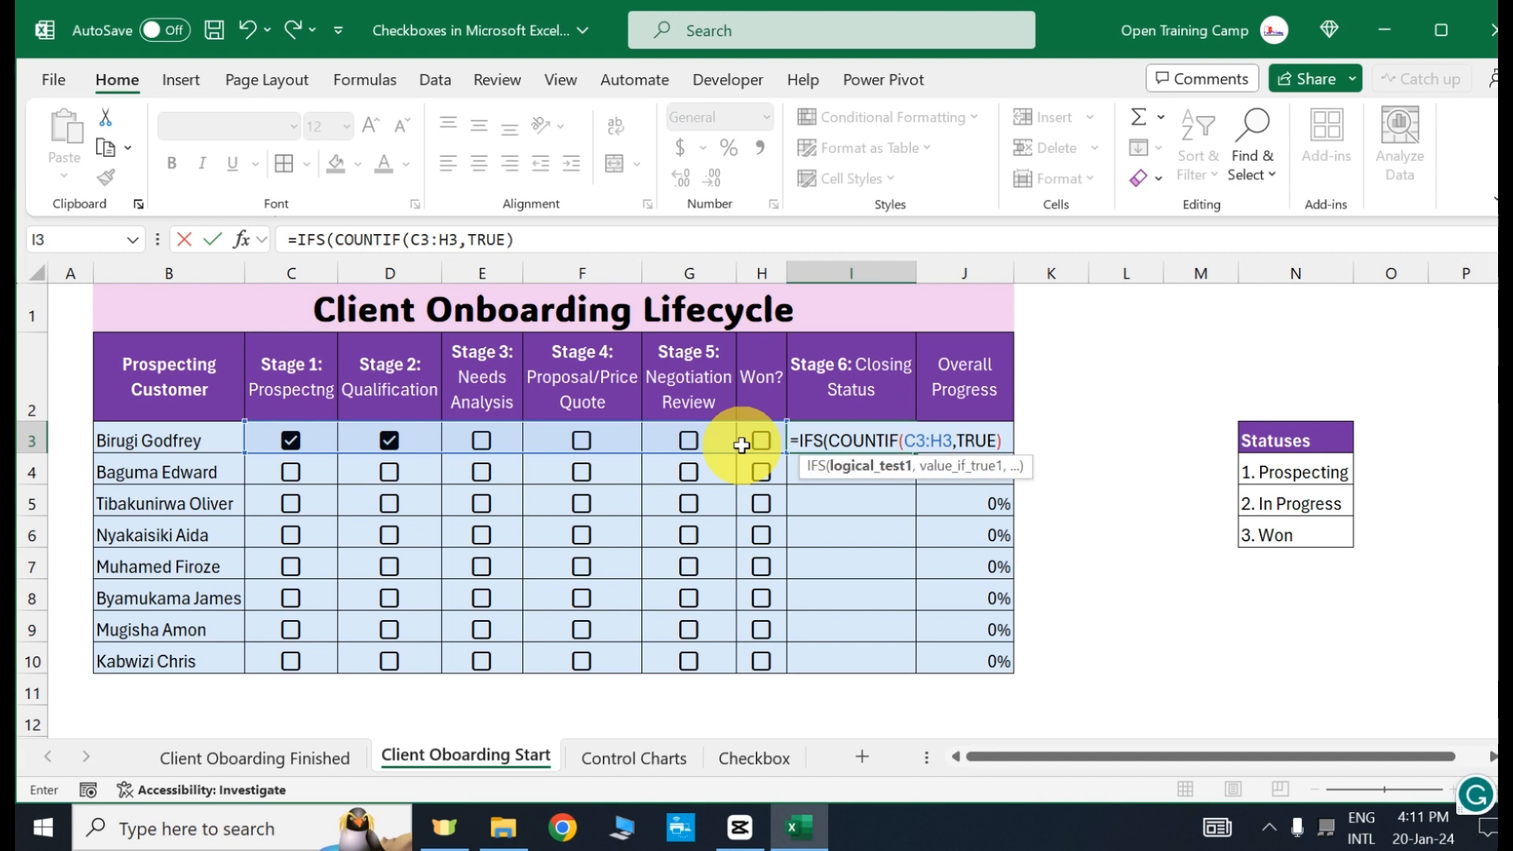
pyautogui.write('=1,')
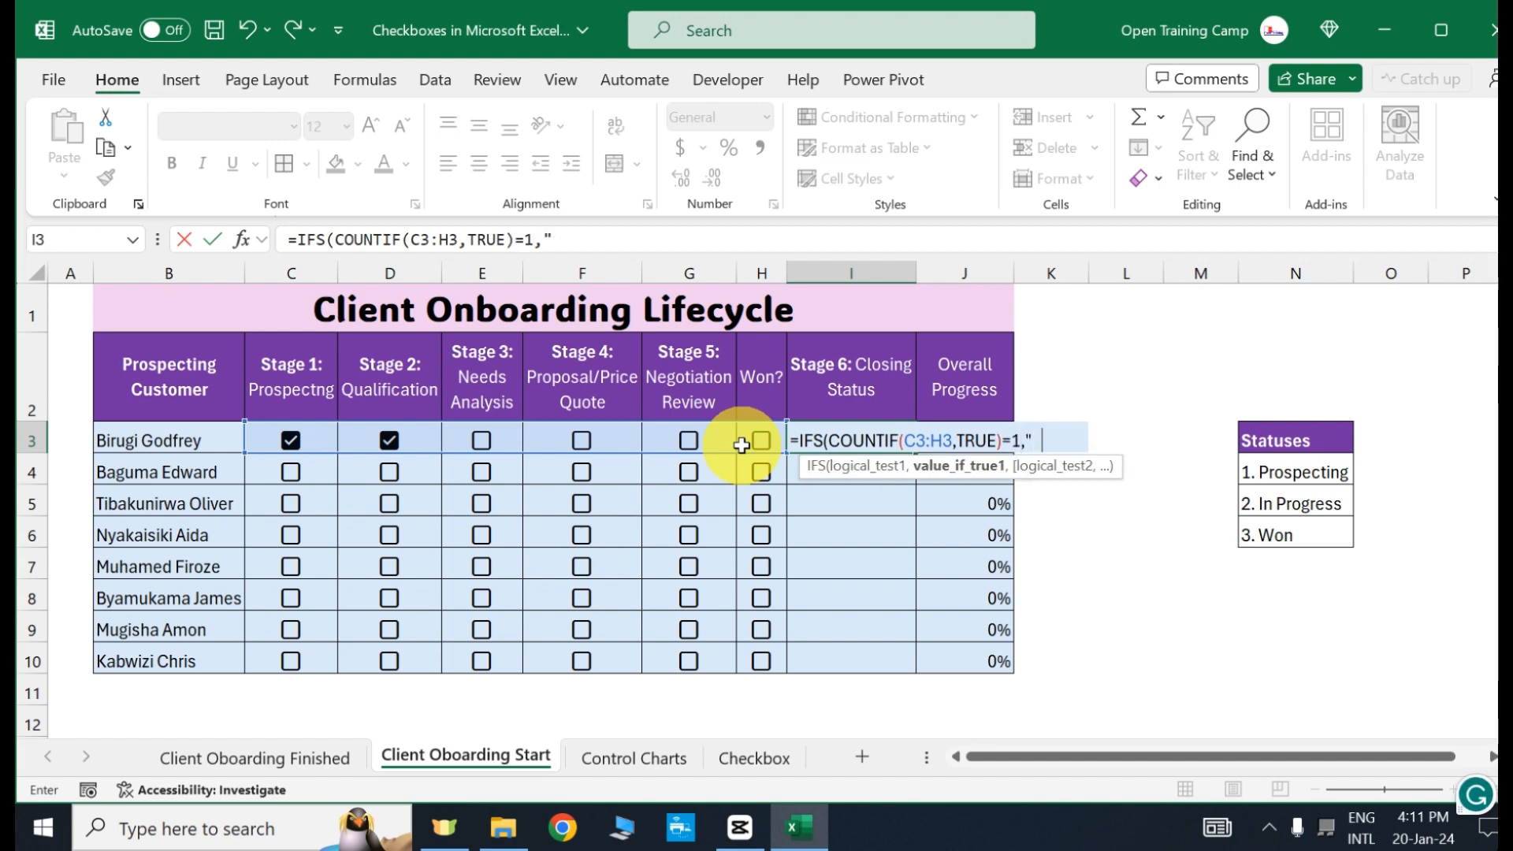
pyautogui.write('"Prospecting",')
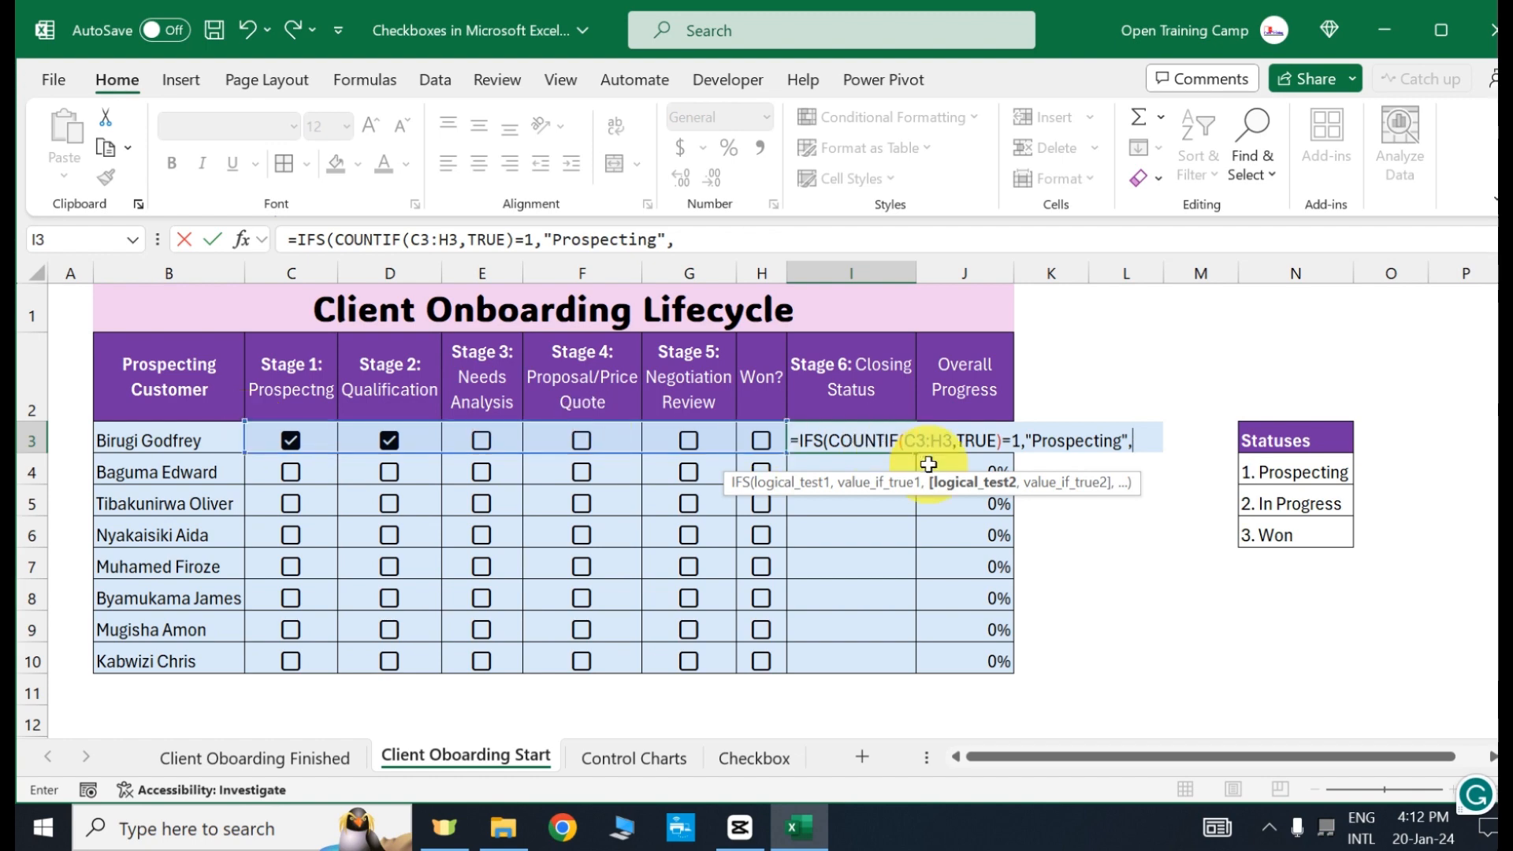
# - Add an AND test as the second IFS condition, with COUNTIF(C3:H3,TRUE)>=2 as its first criterion
pyautogui.write('d')
pyautogui.press('Tab')
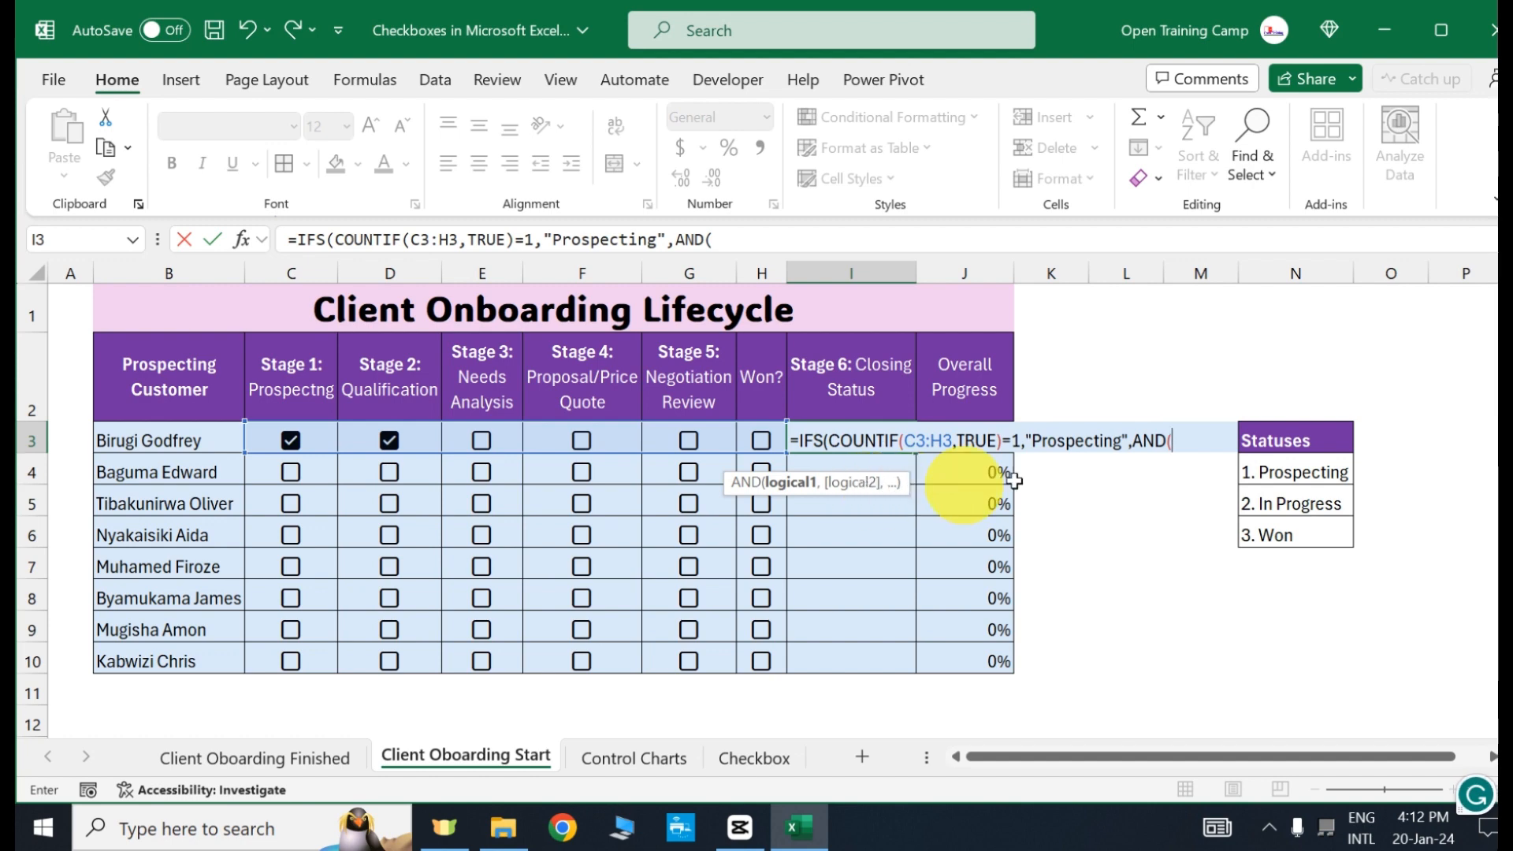
pyautogui.write('couni')
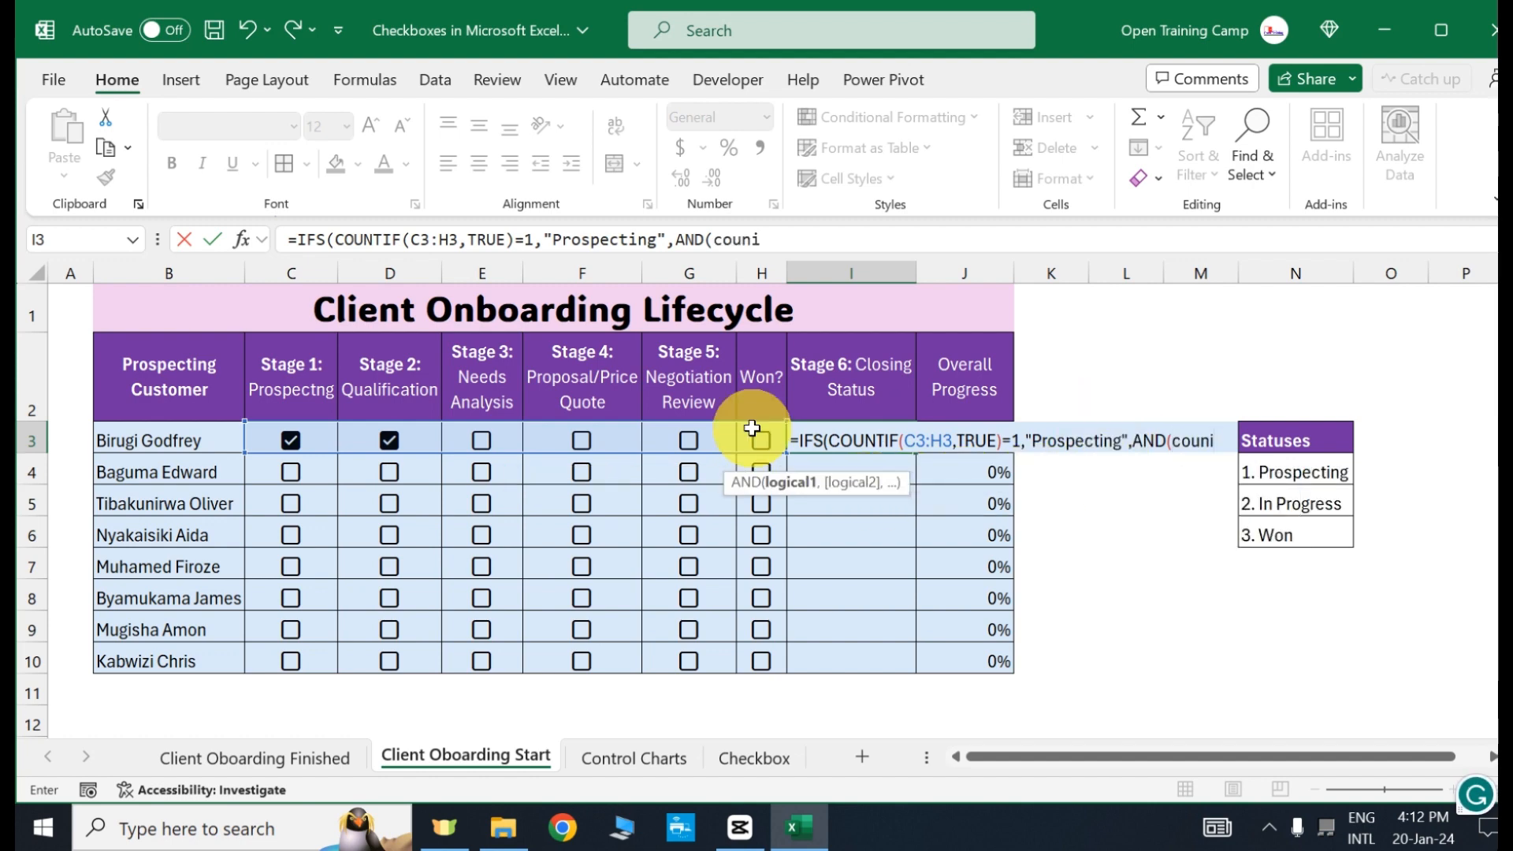
pyautogui.press('Tab')
pyautogui.moveTo(257, 439); pyautogui.dragTo(762, 440)
pyautogui.write(',true')
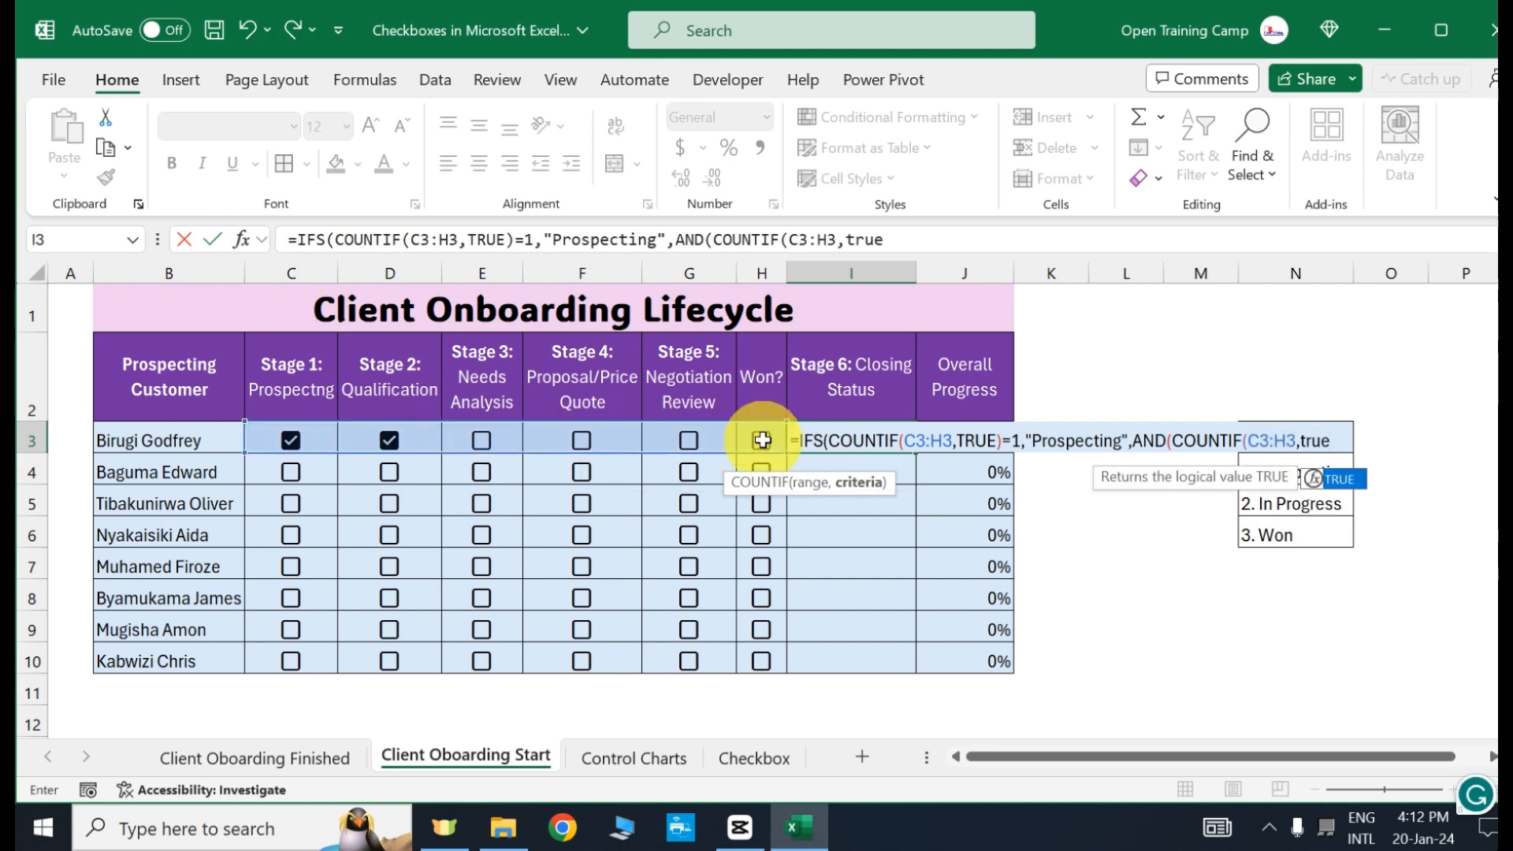
pyautogui.press('Tab')
pyautogui.write(')')
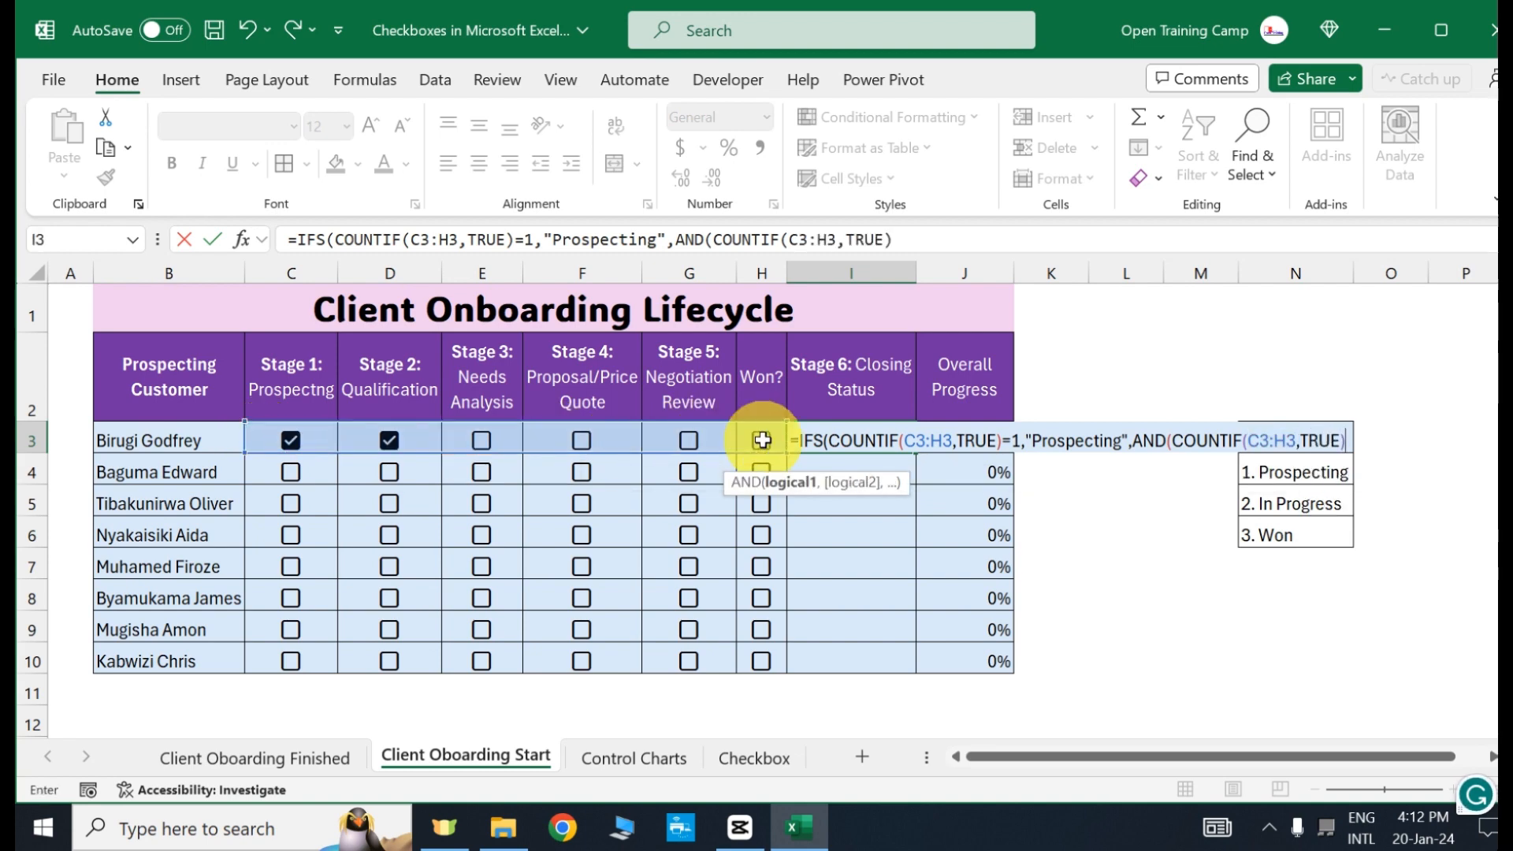
pyautogui.write('>=2')
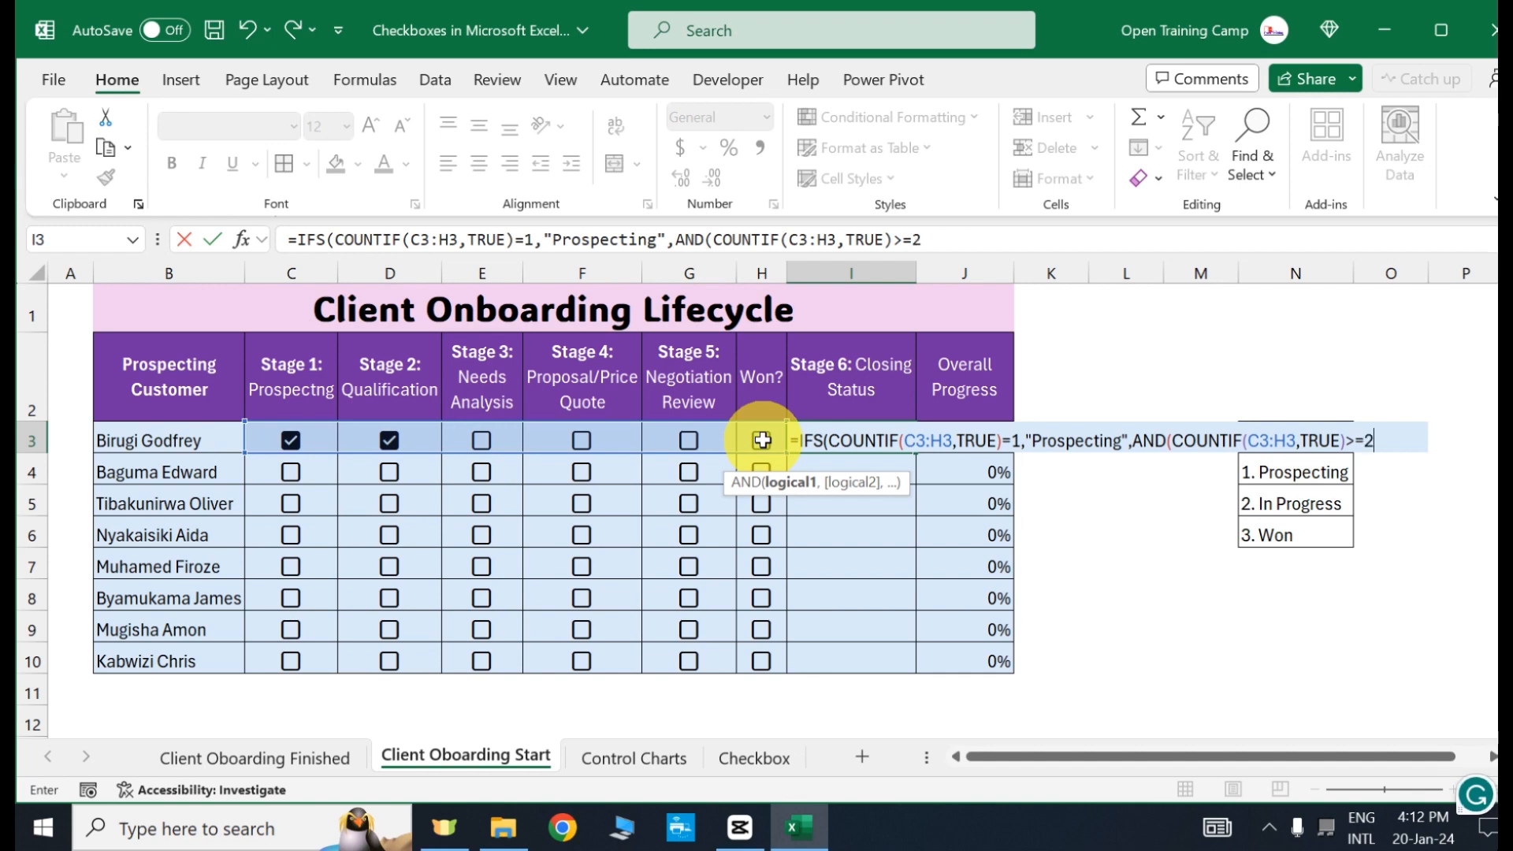
pyautogui.write(',')
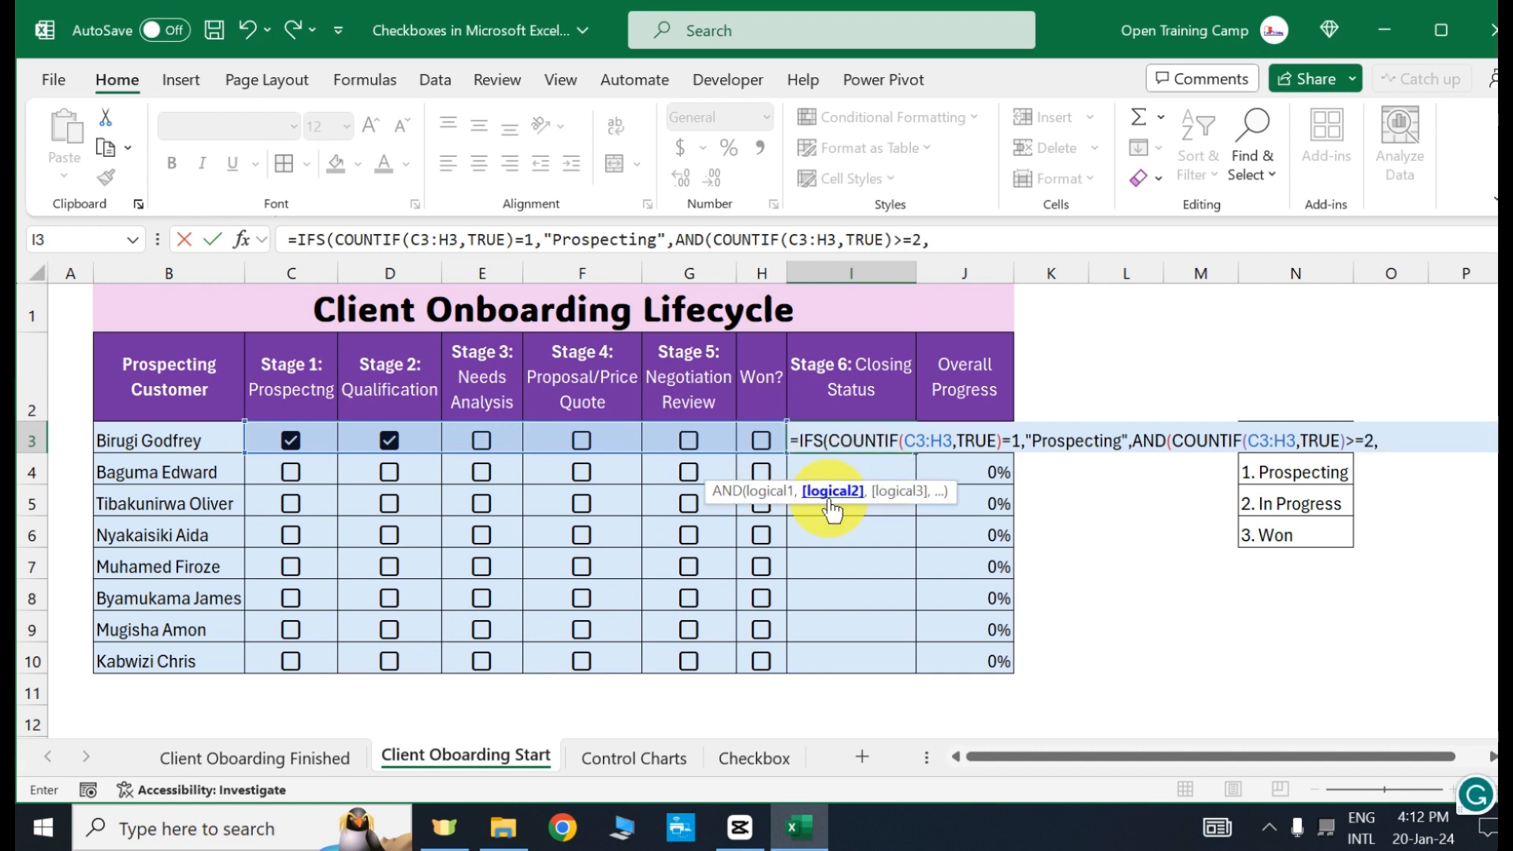
# - Complete the AND test with COUNTIF(C3:H3,TRUE)<6 and return "In Progress" for it
pyautogui.write('coun')
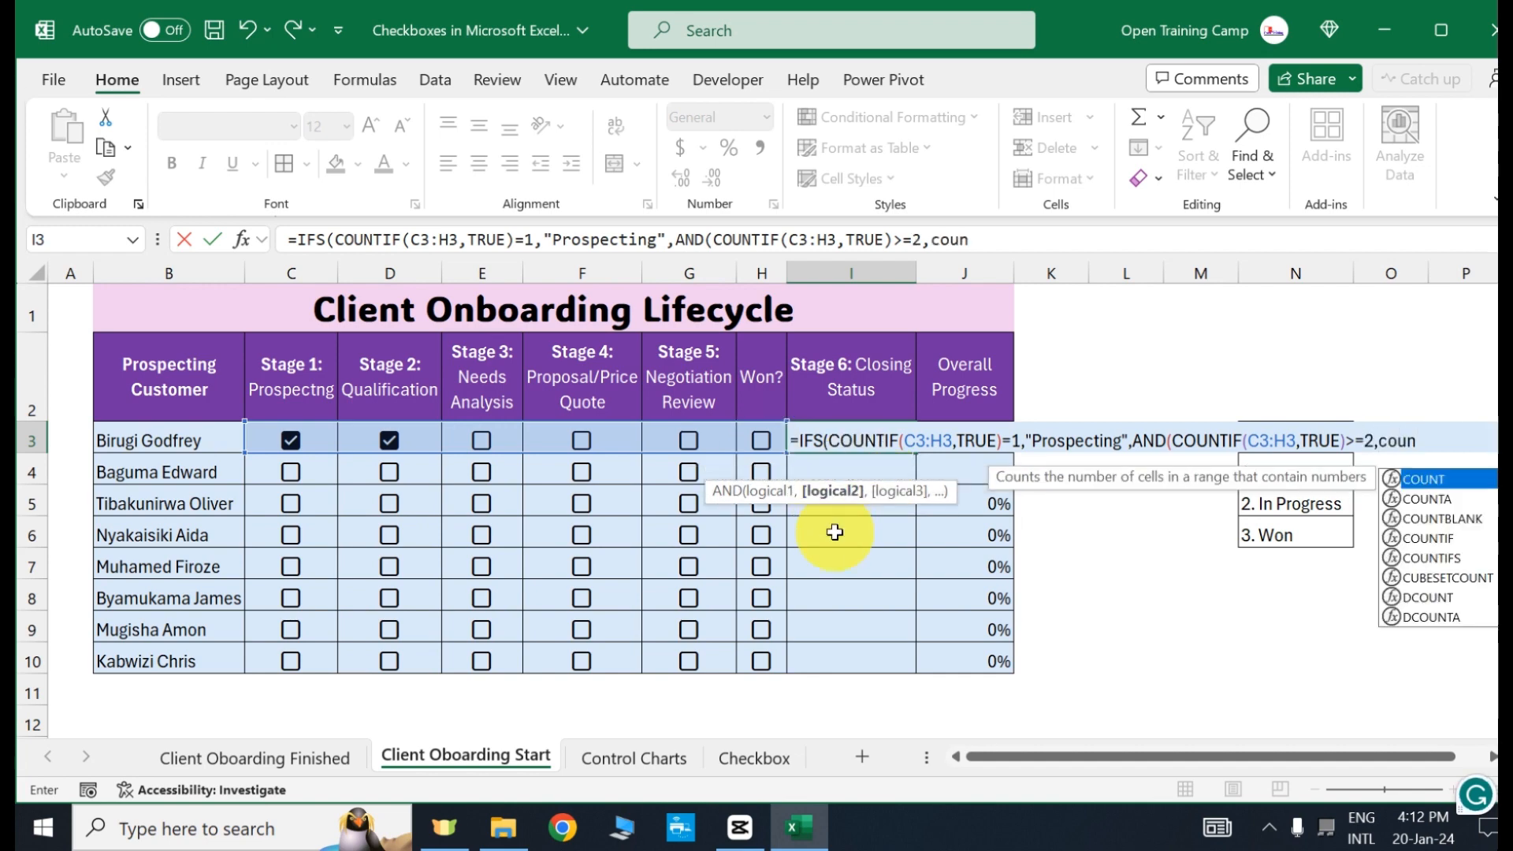
pyautogui.write('tif')
pyautogui.press('Tab')
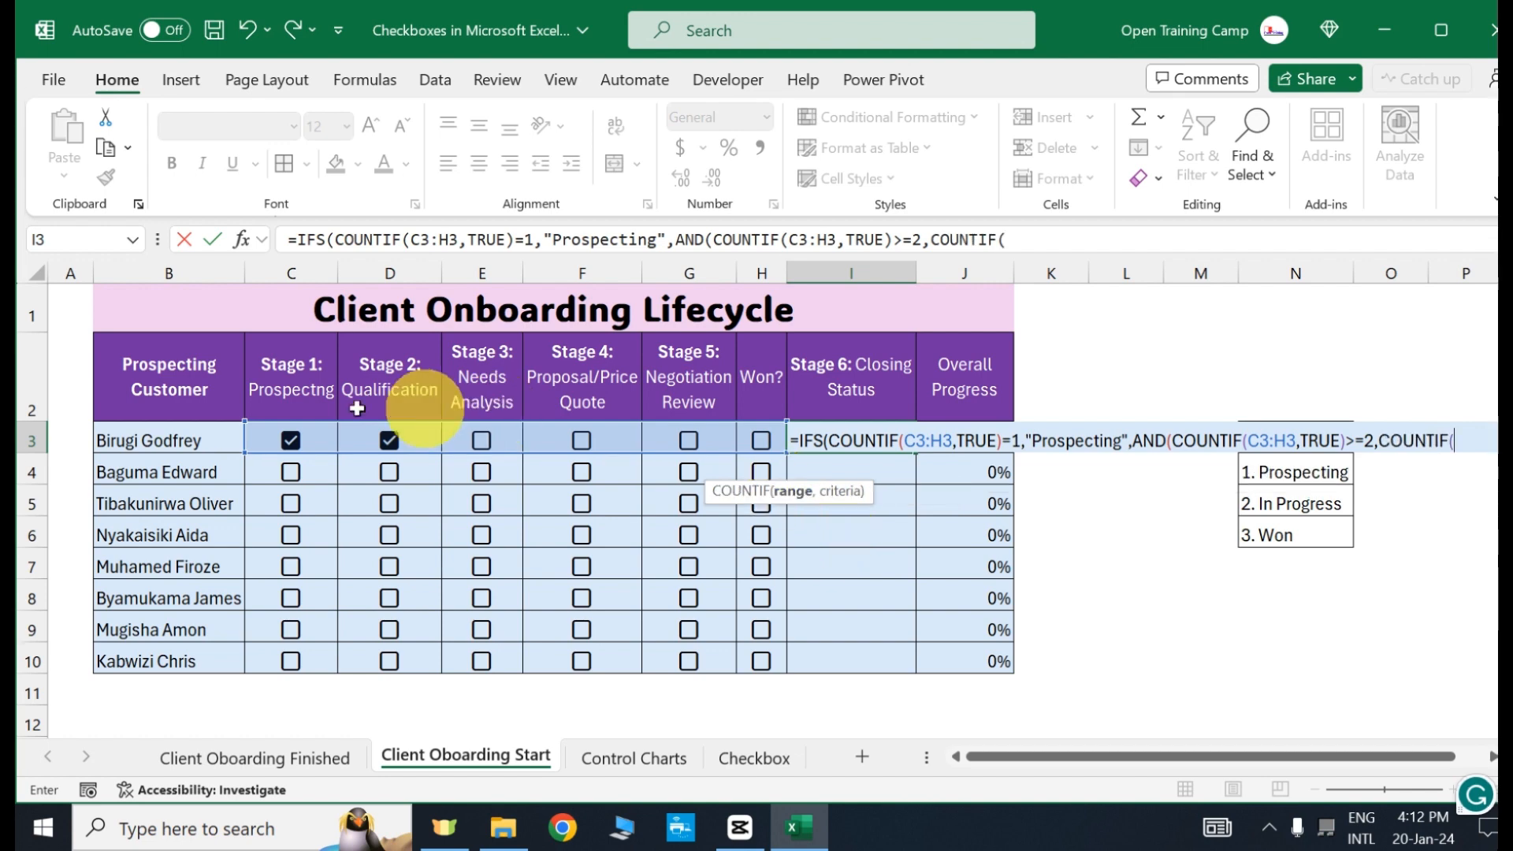
pyautogui.click(262, 439)
pyautogui.moveTo(530, 435); pyautogui.dragTo(746, 430)
pyautogui.write(',true')
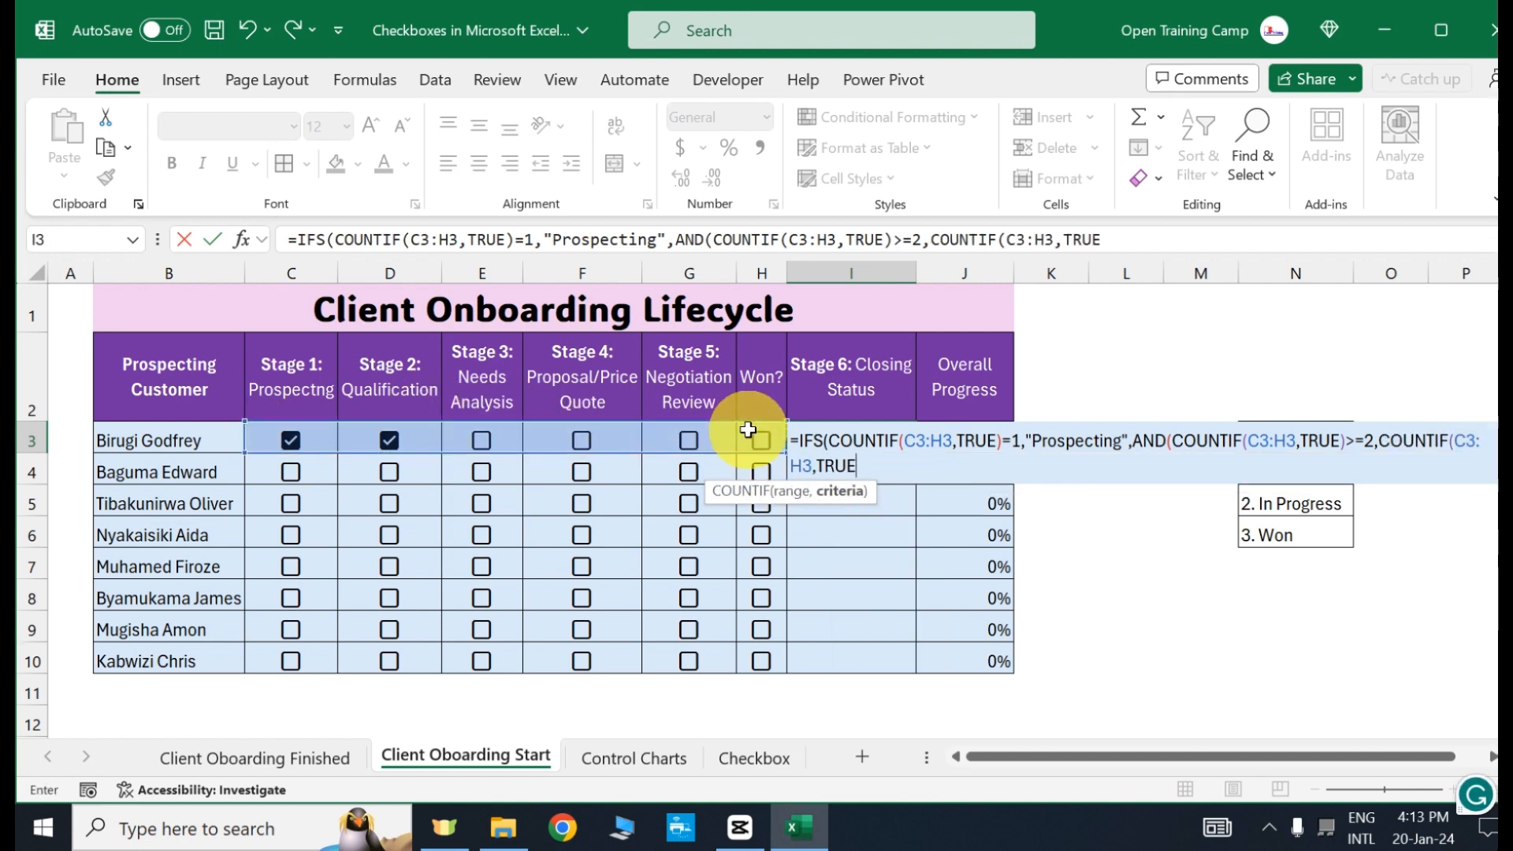
pyautogui.write(')')
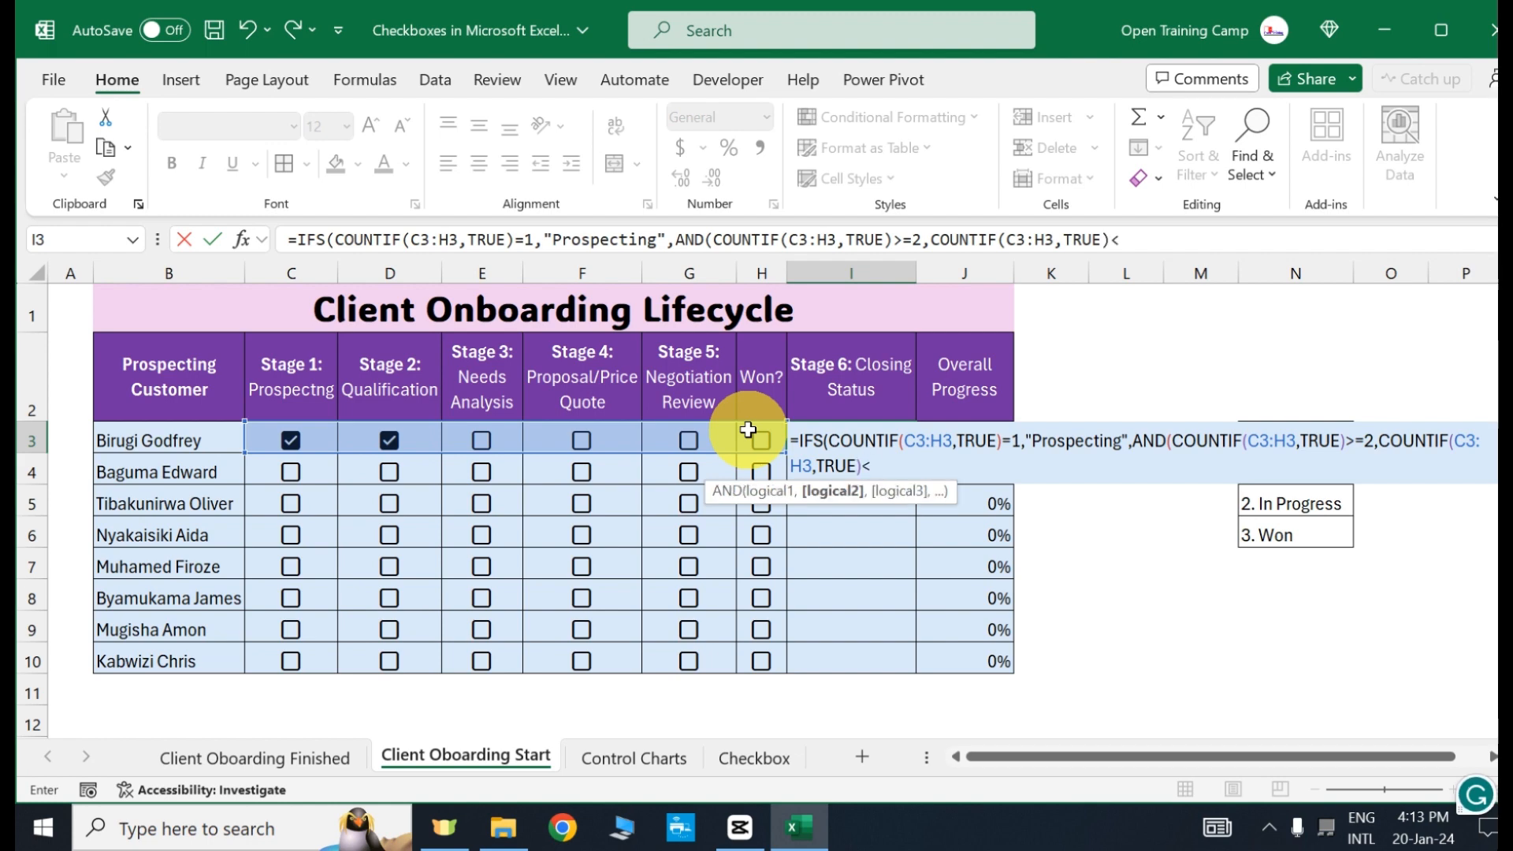
pyautogui.write('<6)')
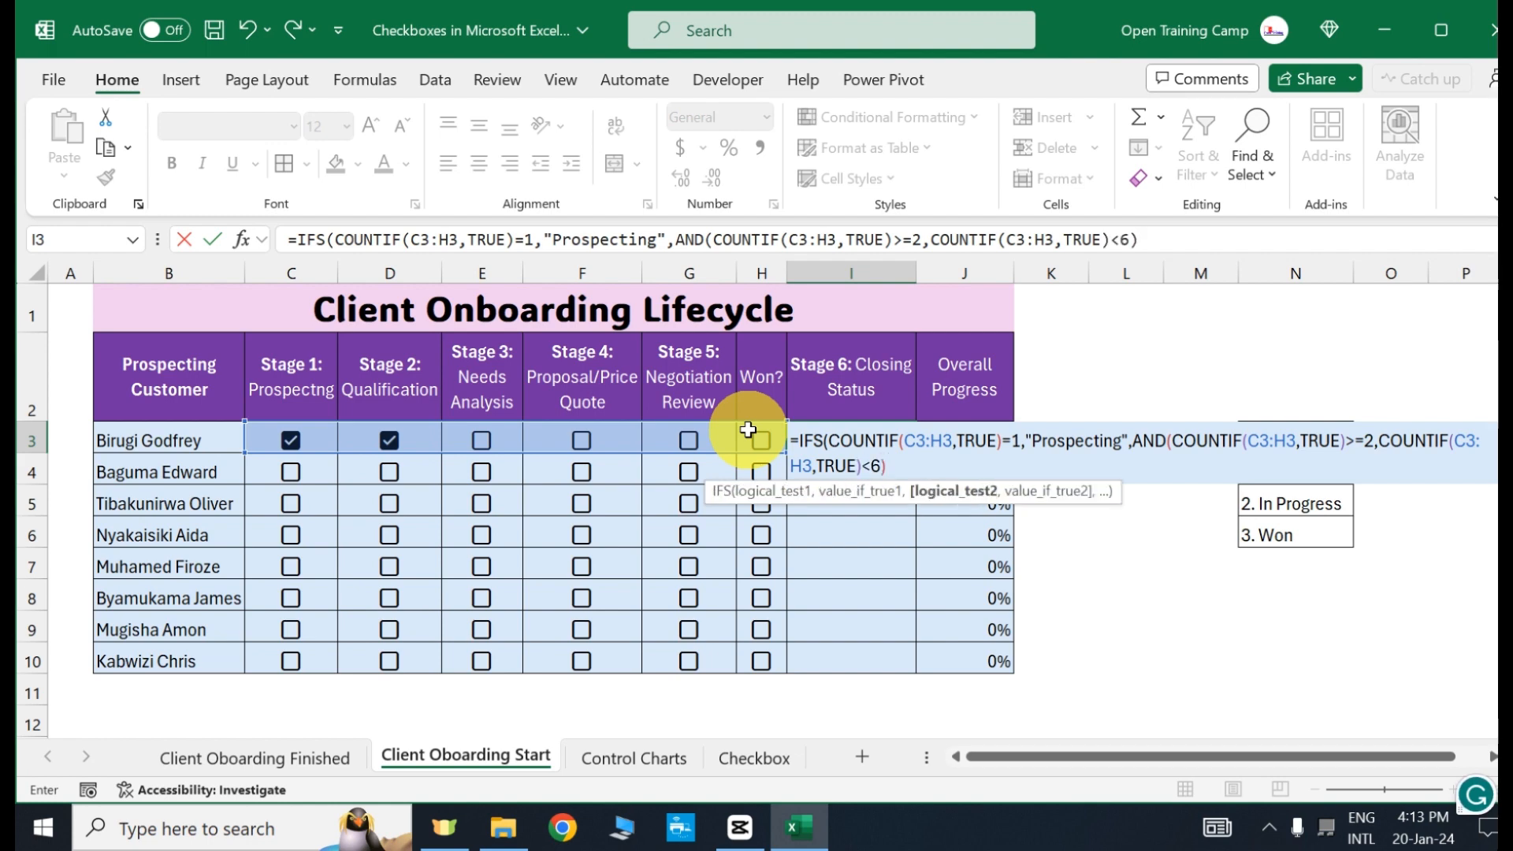
pyautogui.write(',"I')
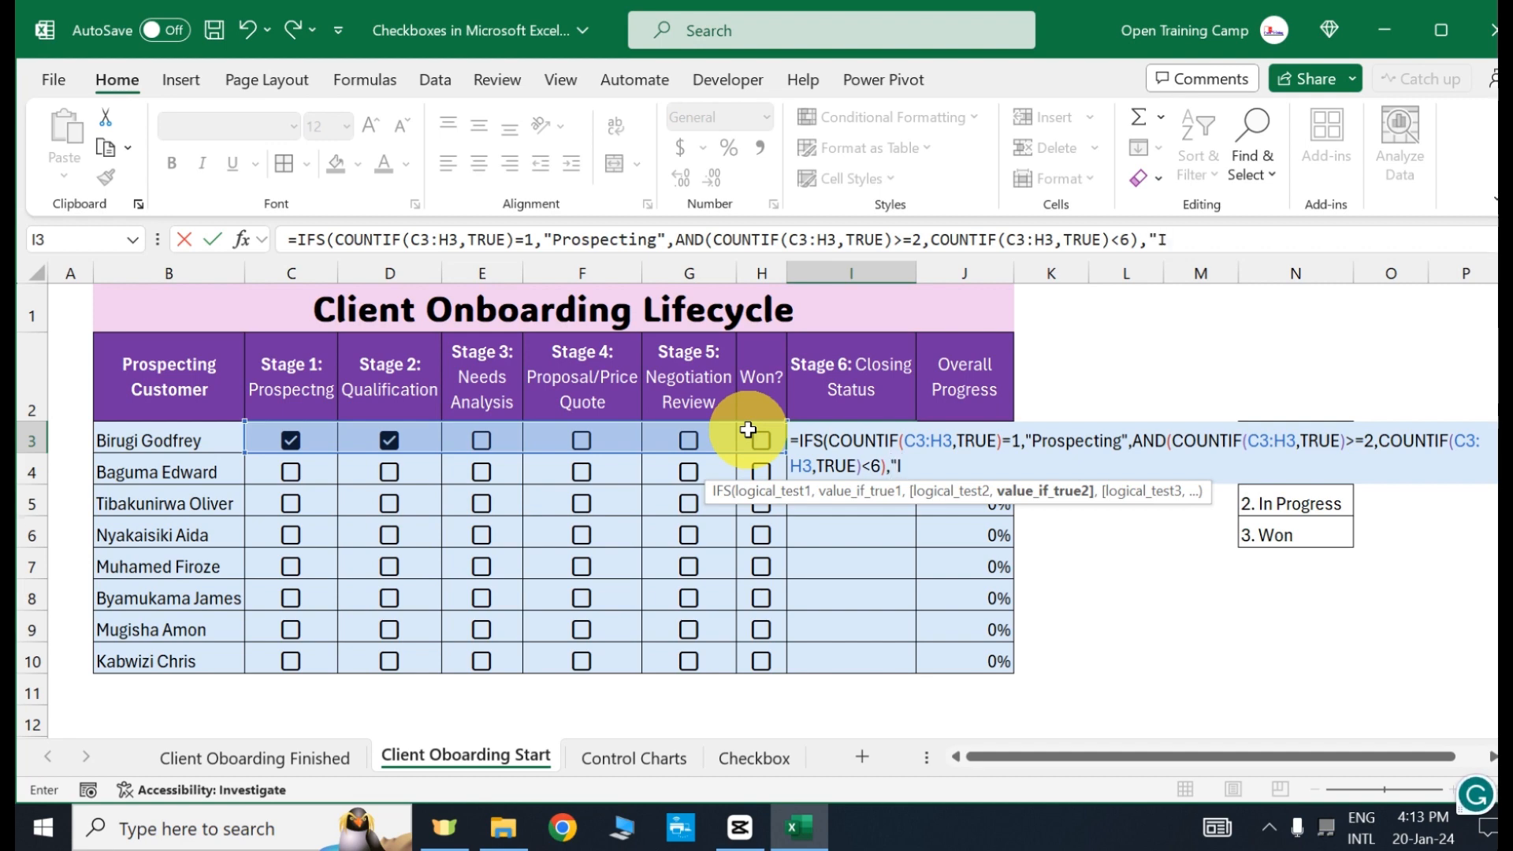
pyautogui.write('n Progress",')
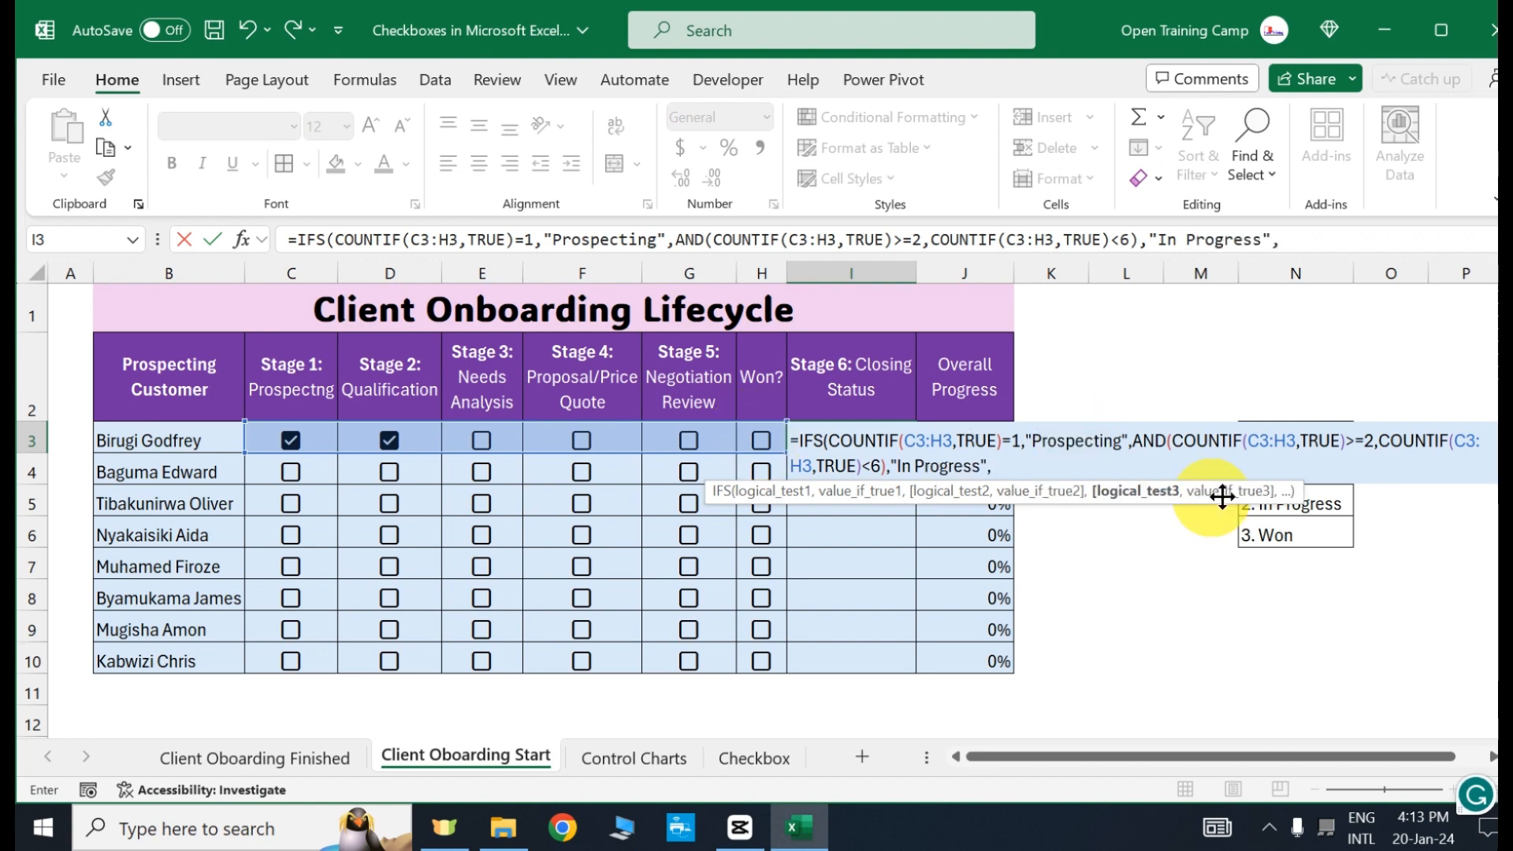
# - Add a third IFS condition, H3=TRUE, that returns "Won"
pyautogui.moveTo(1194, 526); pyautogui.dragTo(1174, 575)
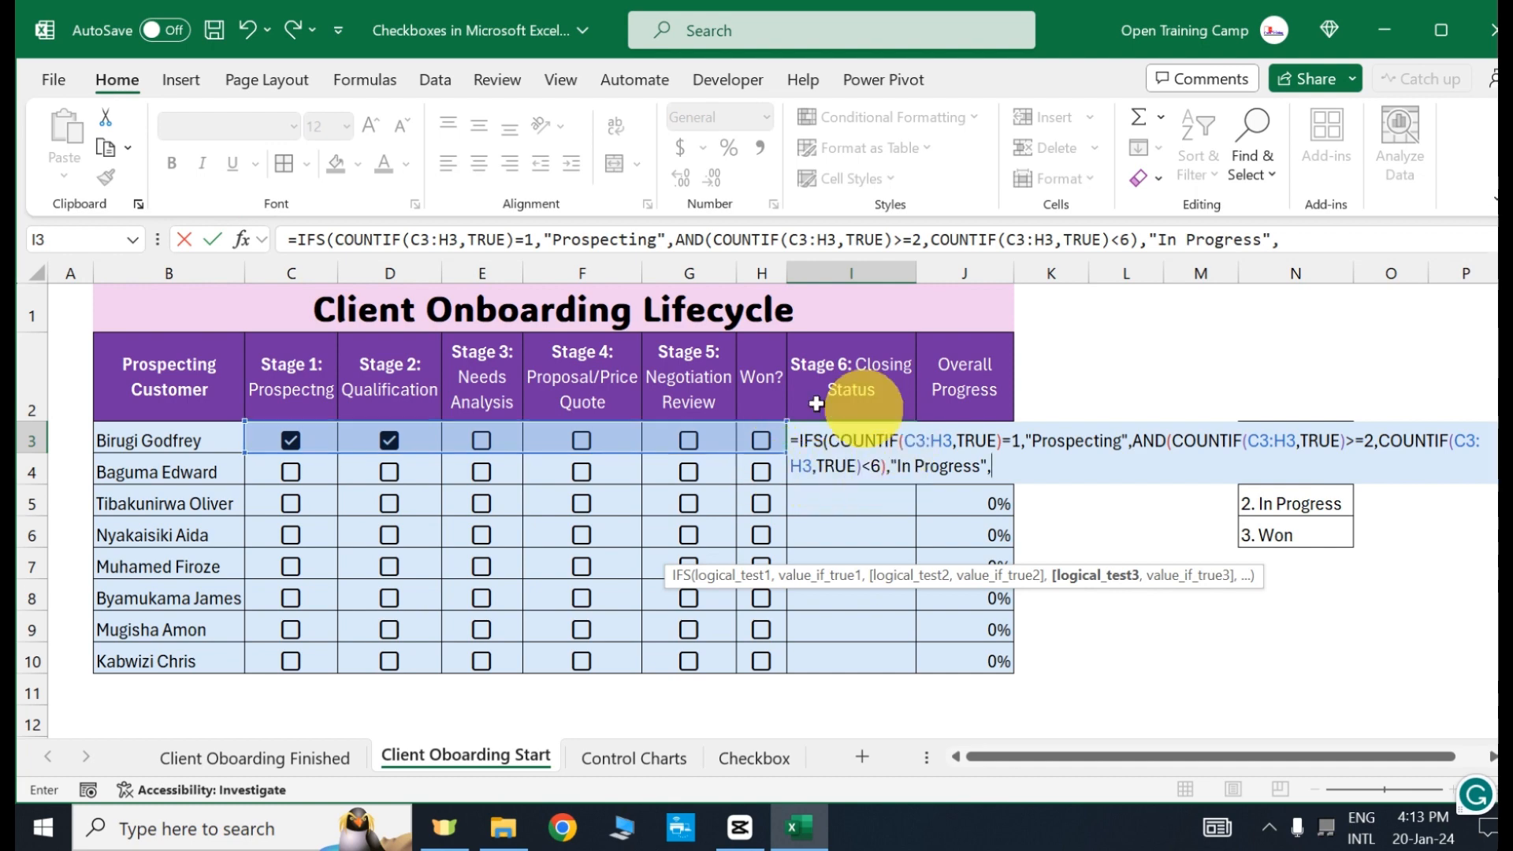
pyautogui.click(748, 435)
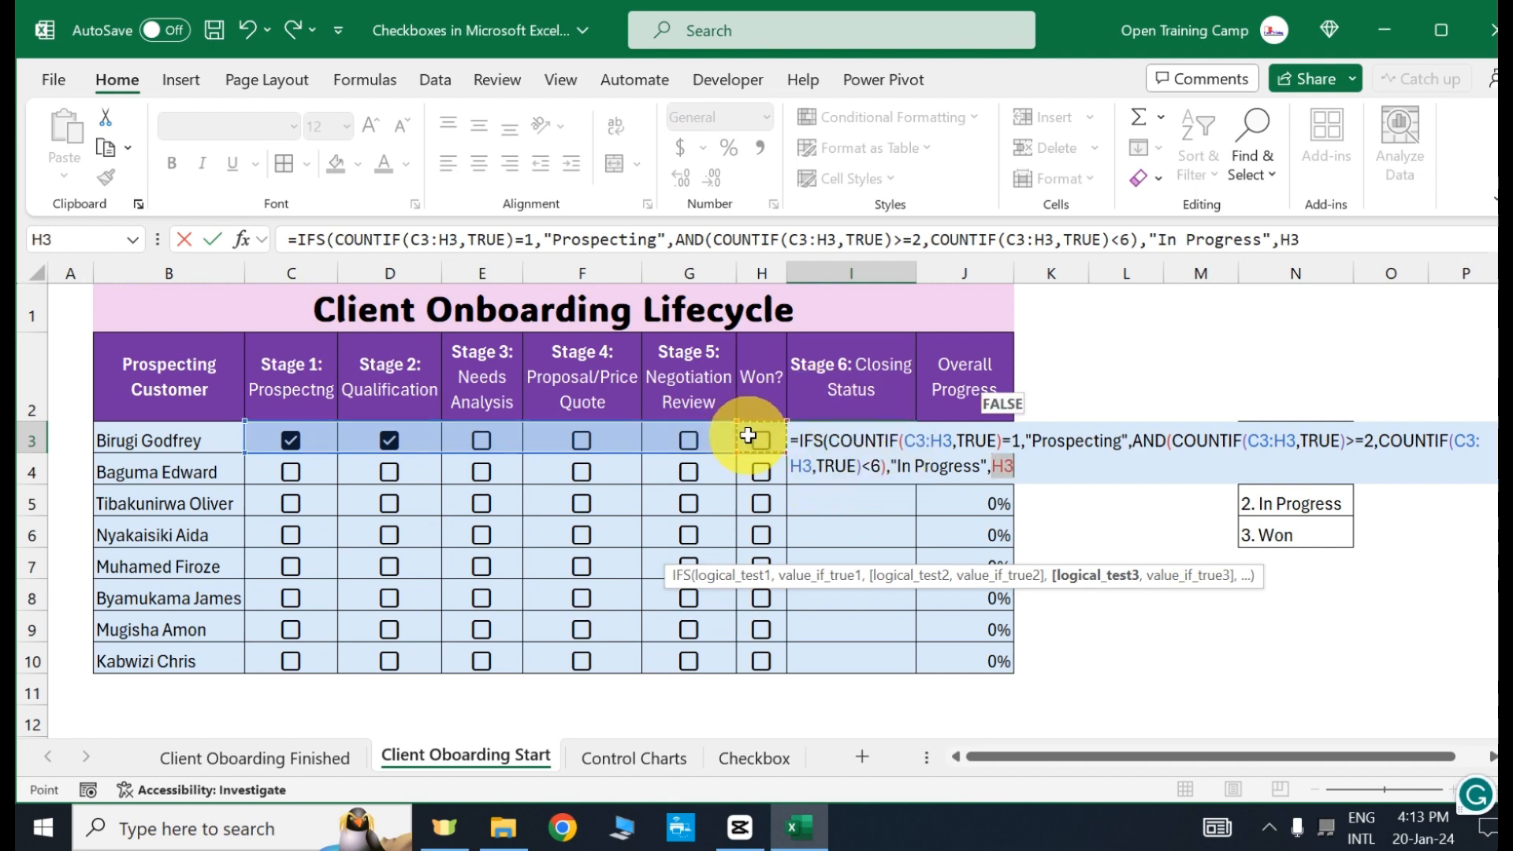
pyautogui.write('=')
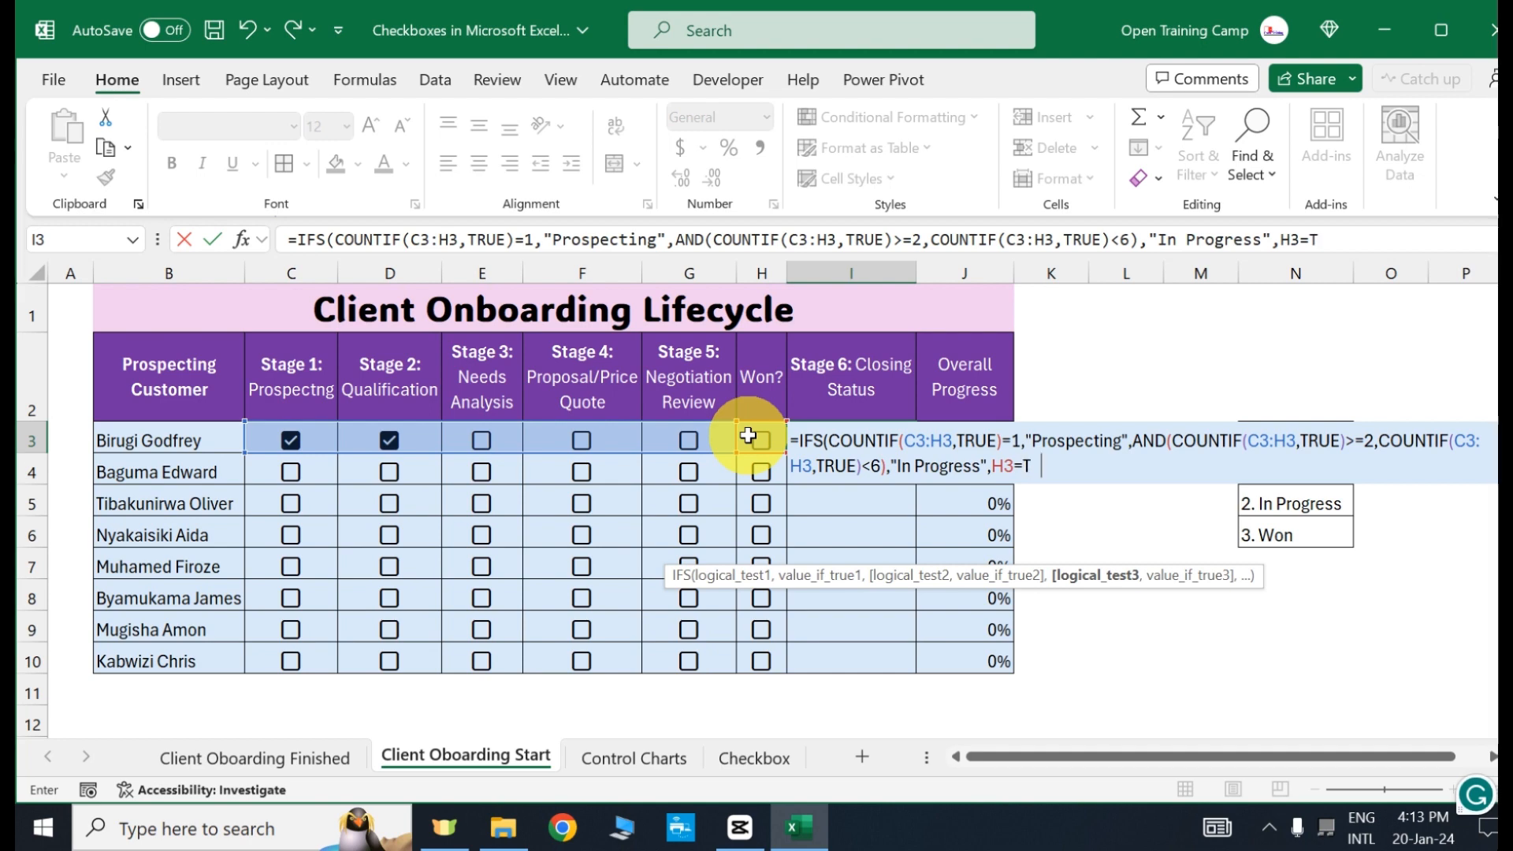
pyautogui.write('TRUE,')
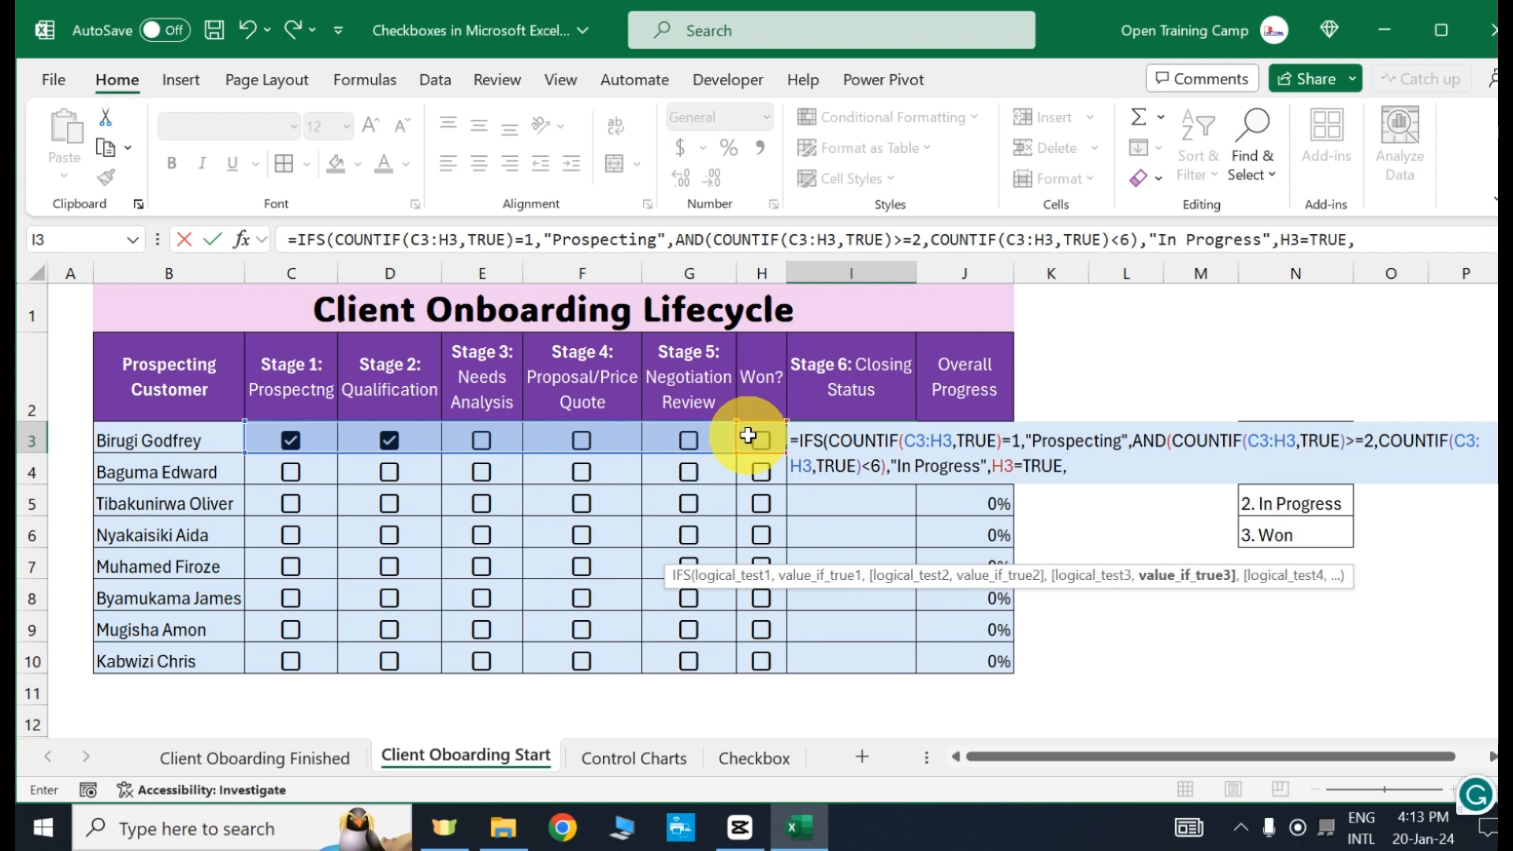
pyautogui.write('"')
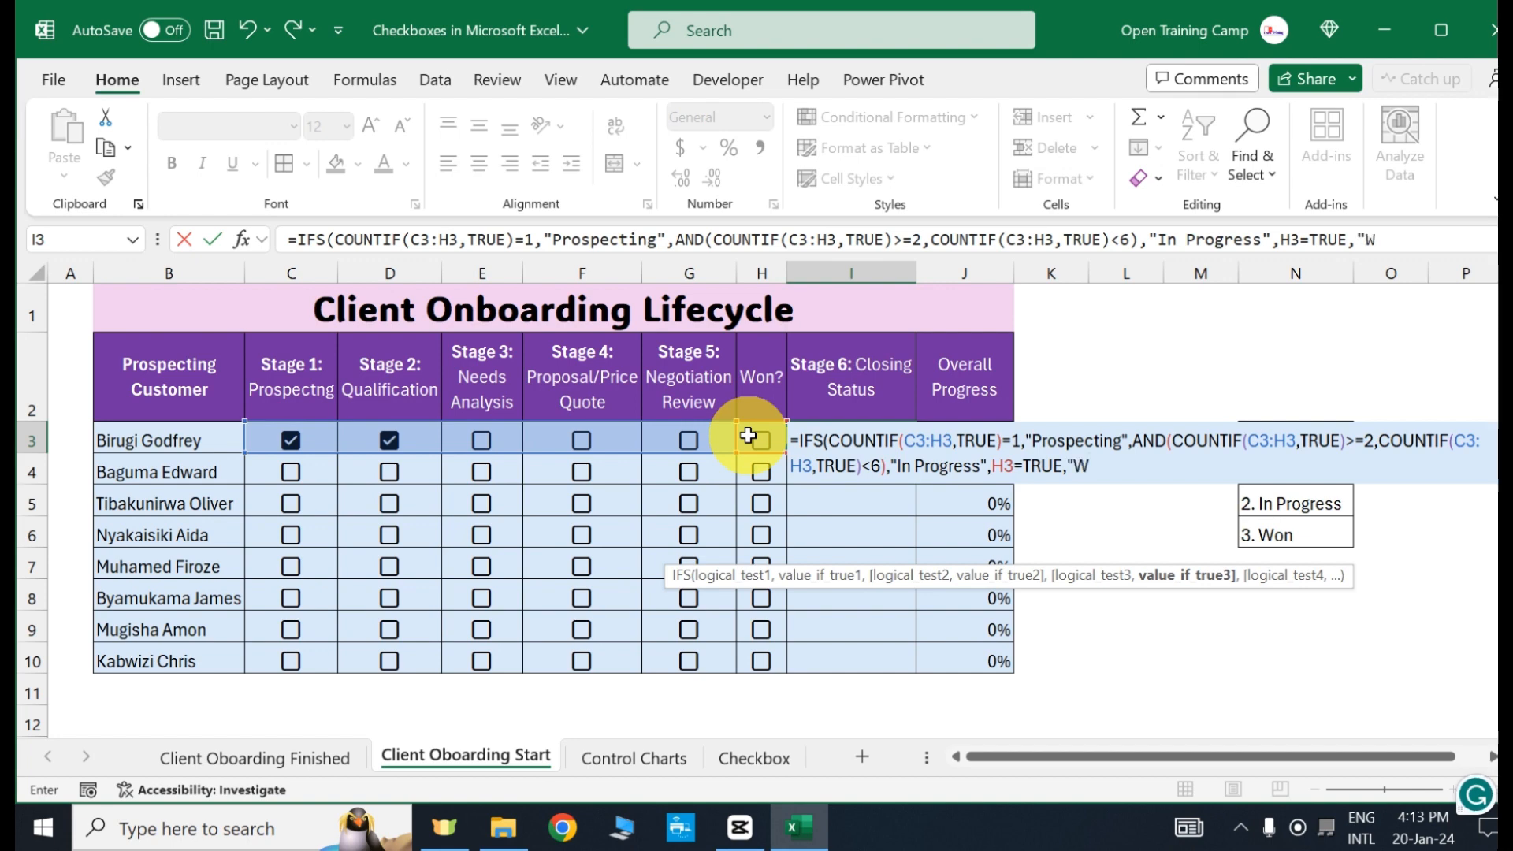
pyautogui.write('Won",')
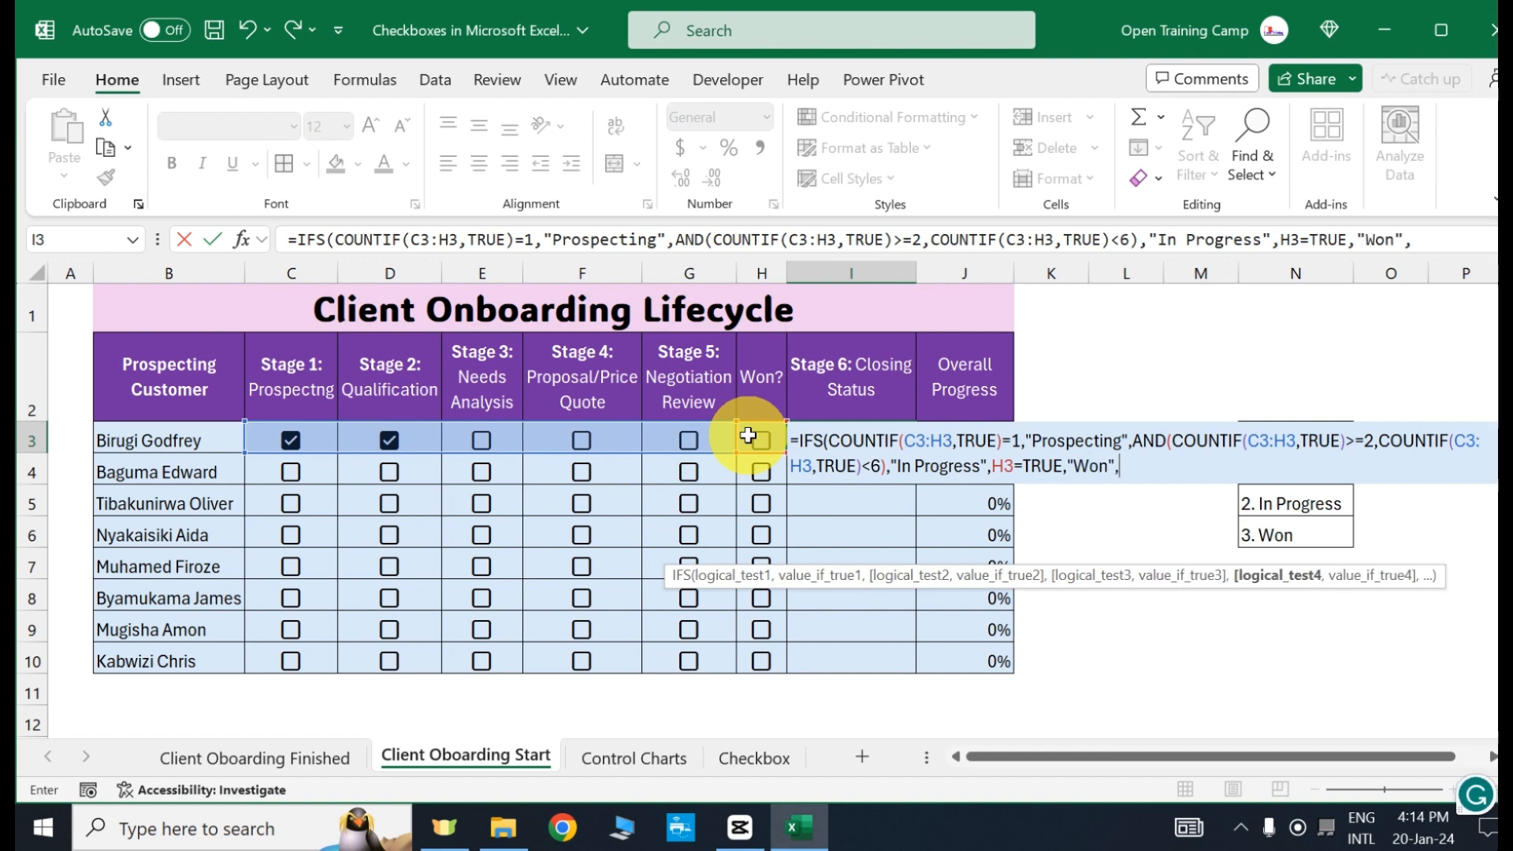
# - Finish the IFS formula in I3 with the final pair FALSE,"" and enter it
pyautogui.write('FALSE,""')
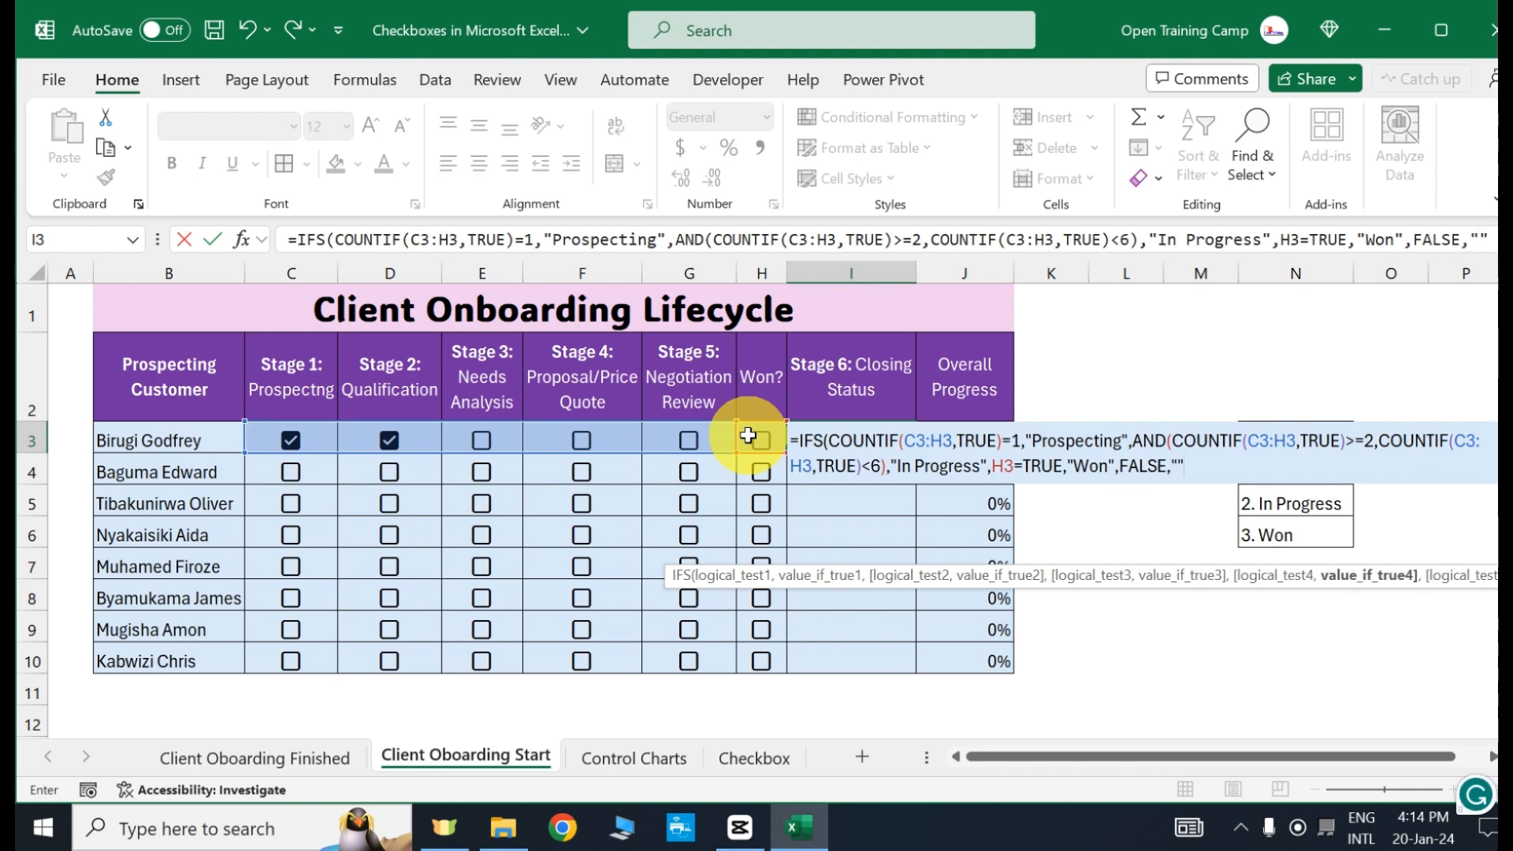
pyautogui.write(')')
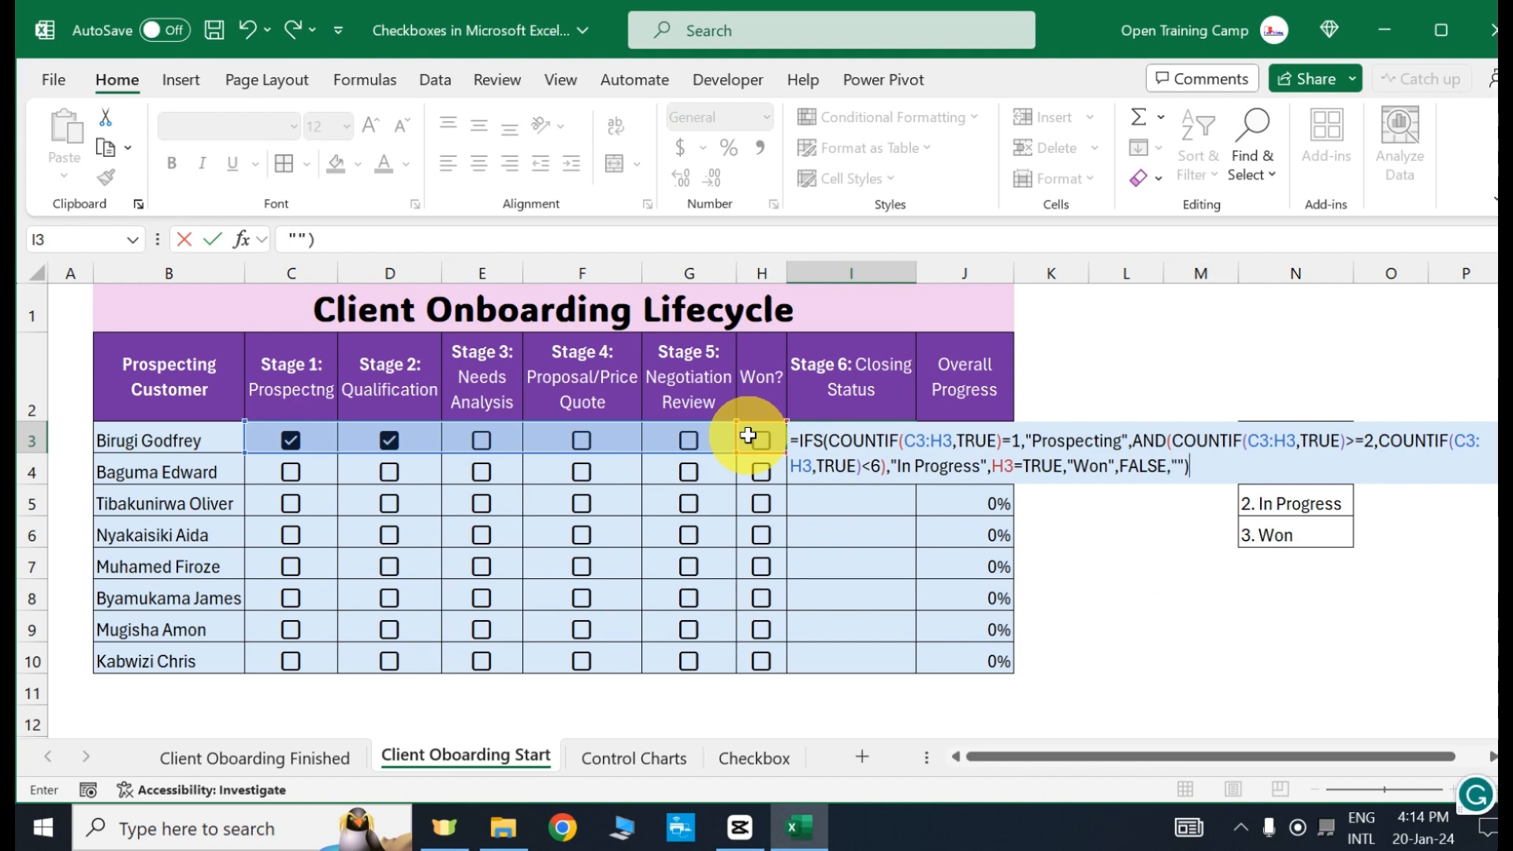
pyautogui.press('Return')
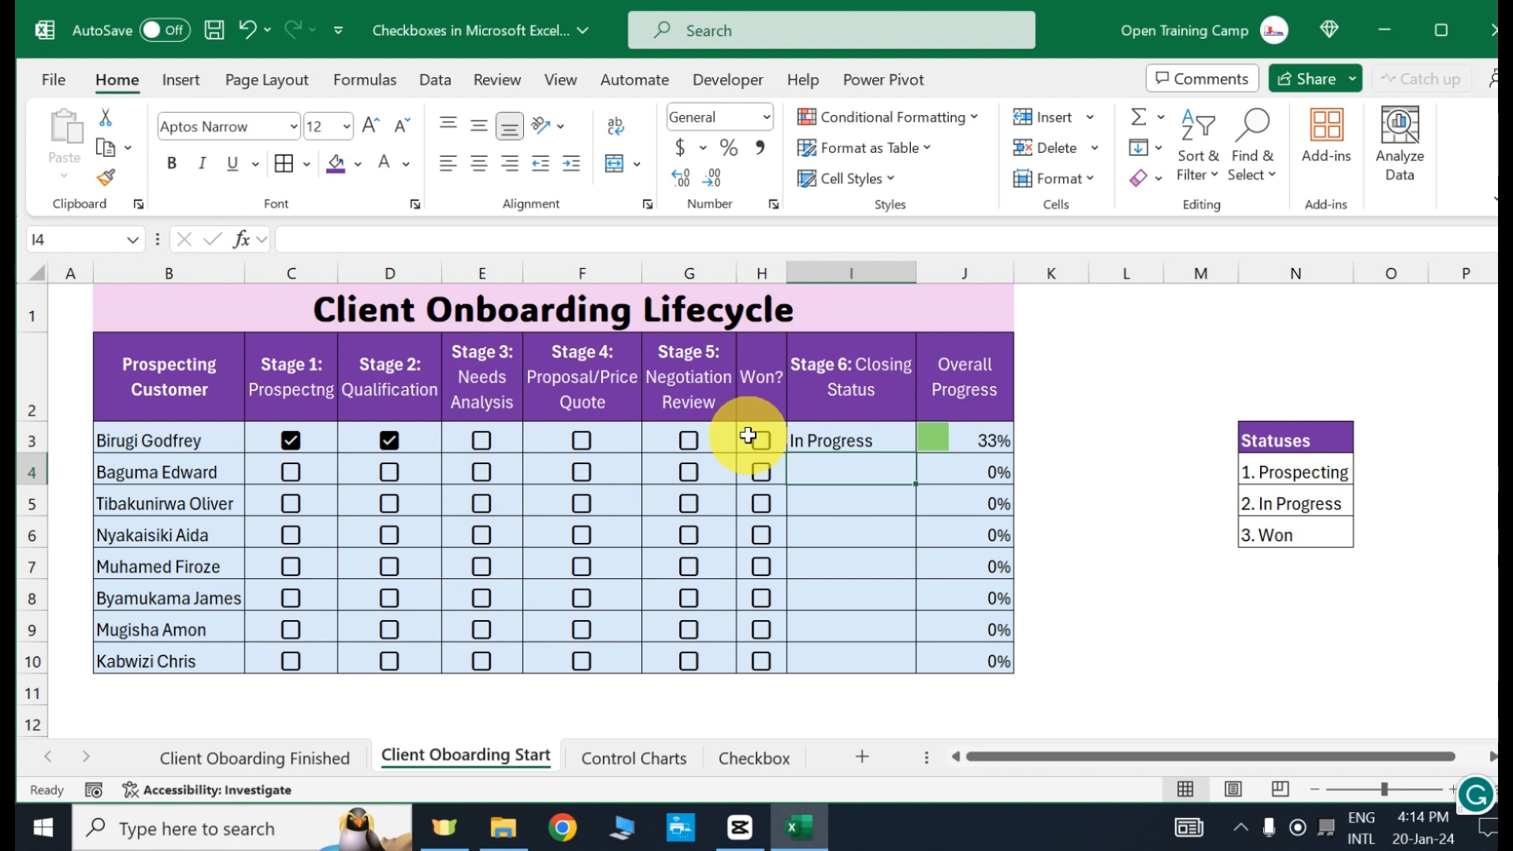
# - Test the closing status in I3 by clearing and re-ticking the Stage 2 checkbox in D3
pyautogui.click(409, 439)
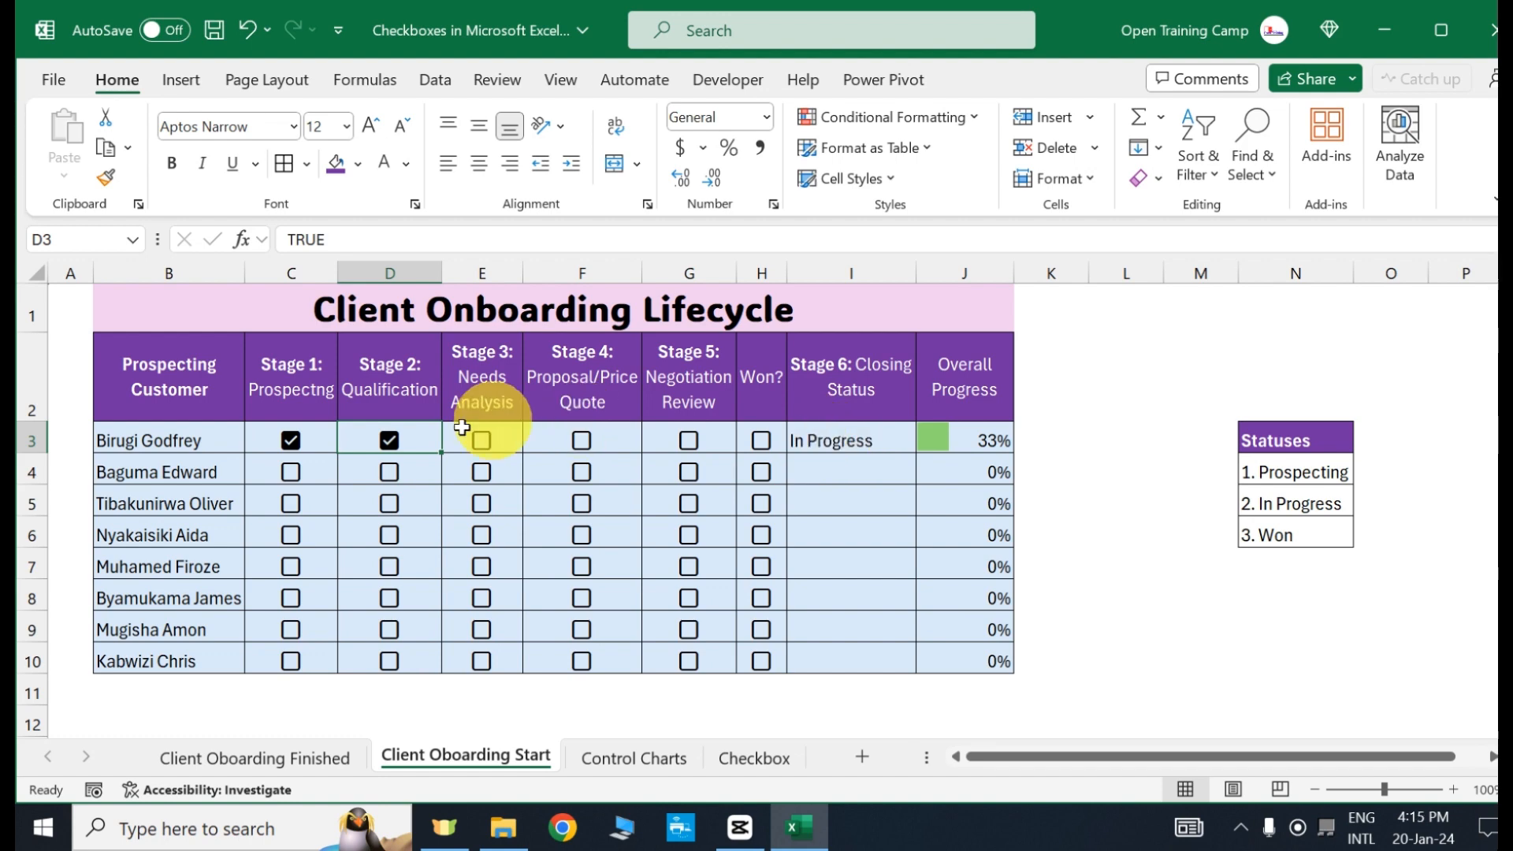
pyautogui.click(390, 442)
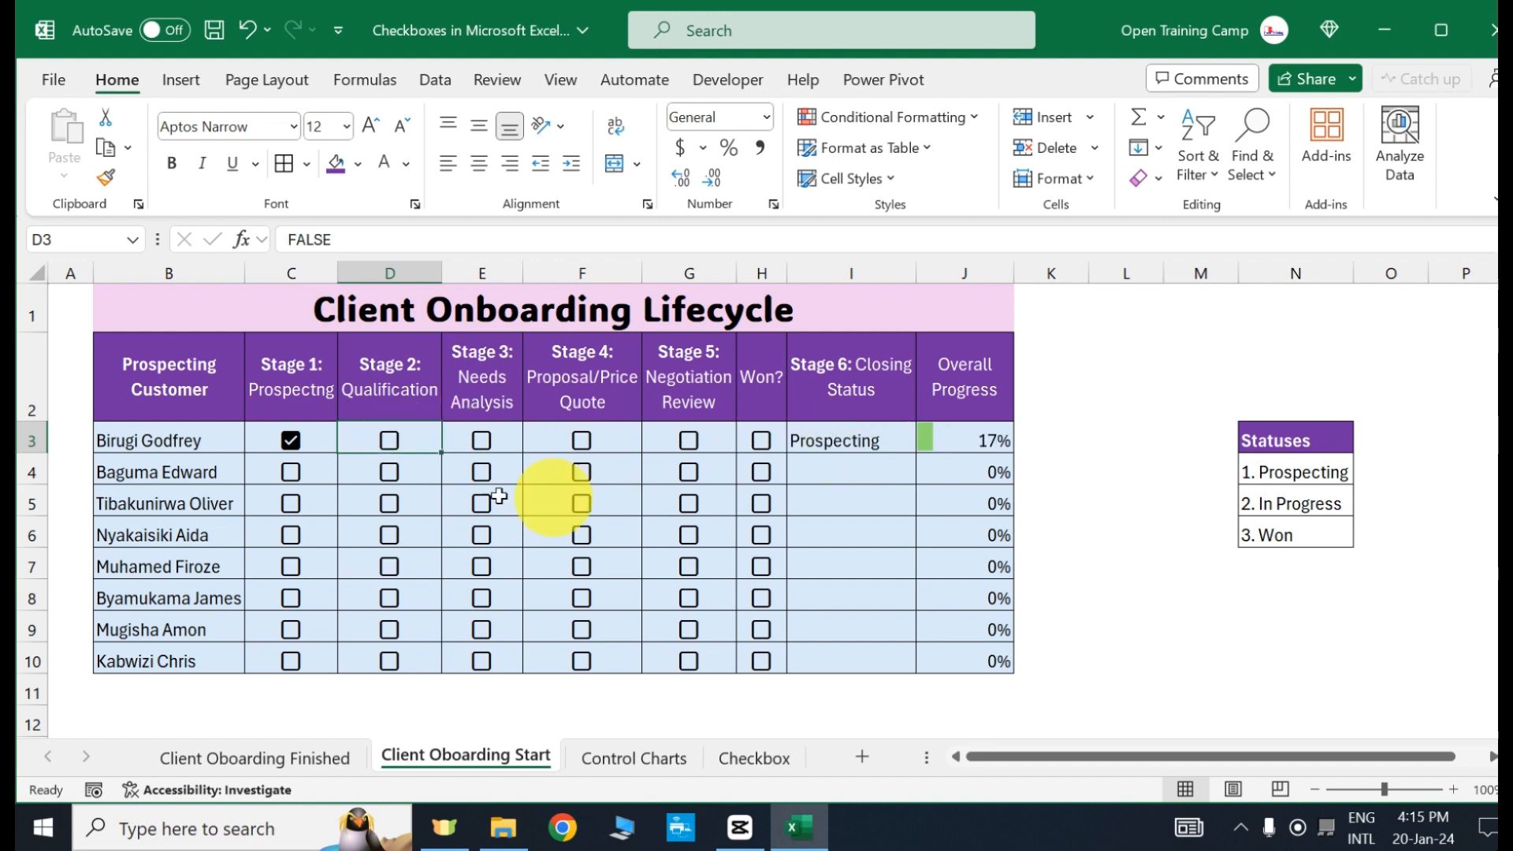
pyautogui.click(390, 442)
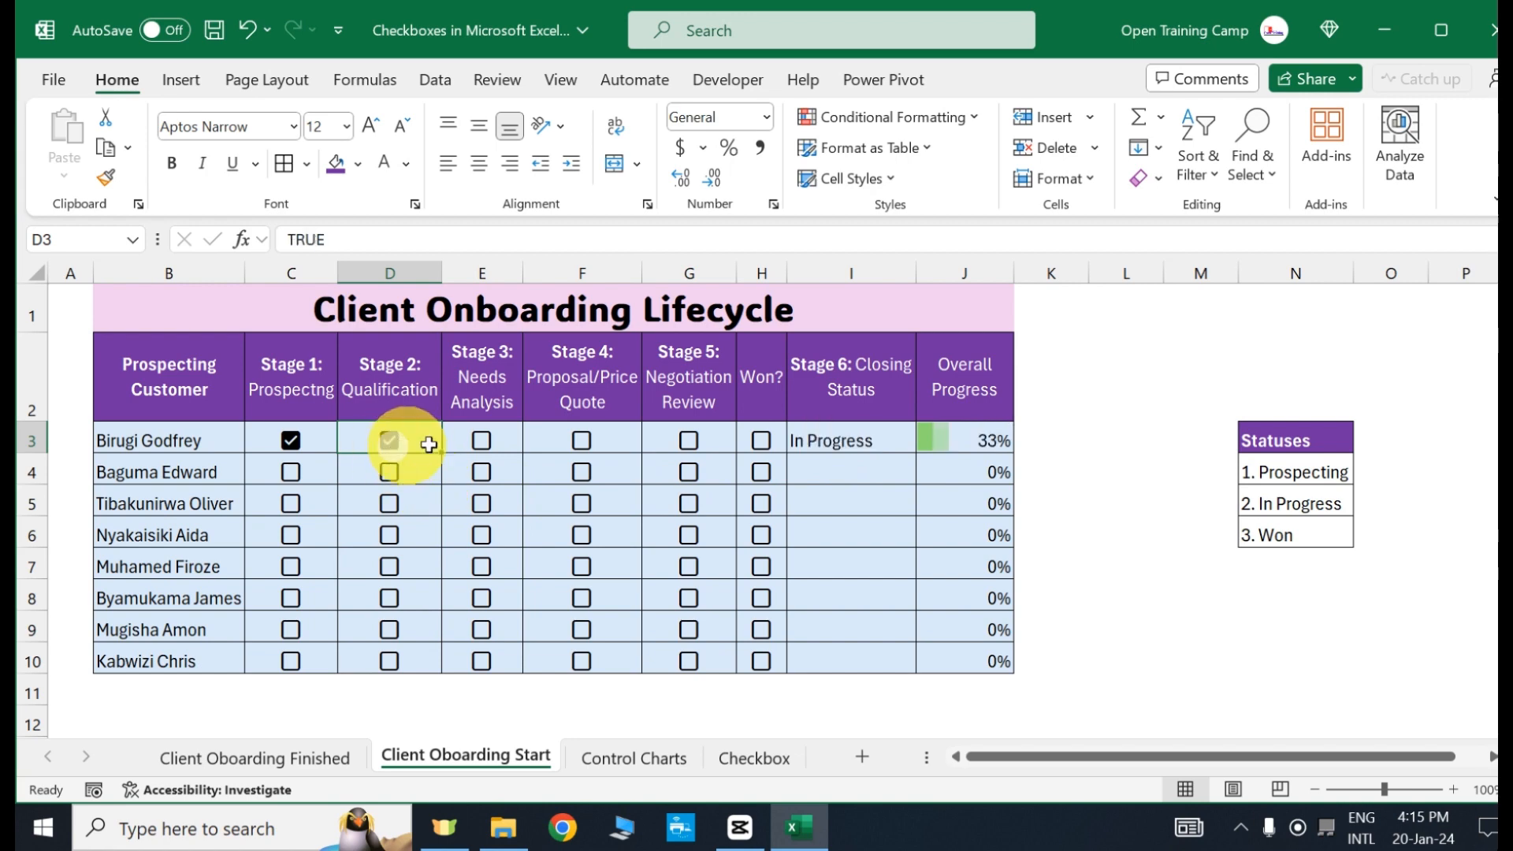
# - Test the closing status in I3 by ticking the first customer's Stage 3, Stage 4, Stage 5 and Won? checkboxes in E3:H3
pyautogui.click(481, 443)
pyautogui.click(581, 443)
pyautogui.click(689, 442)
pyautogui.click(761, 441)
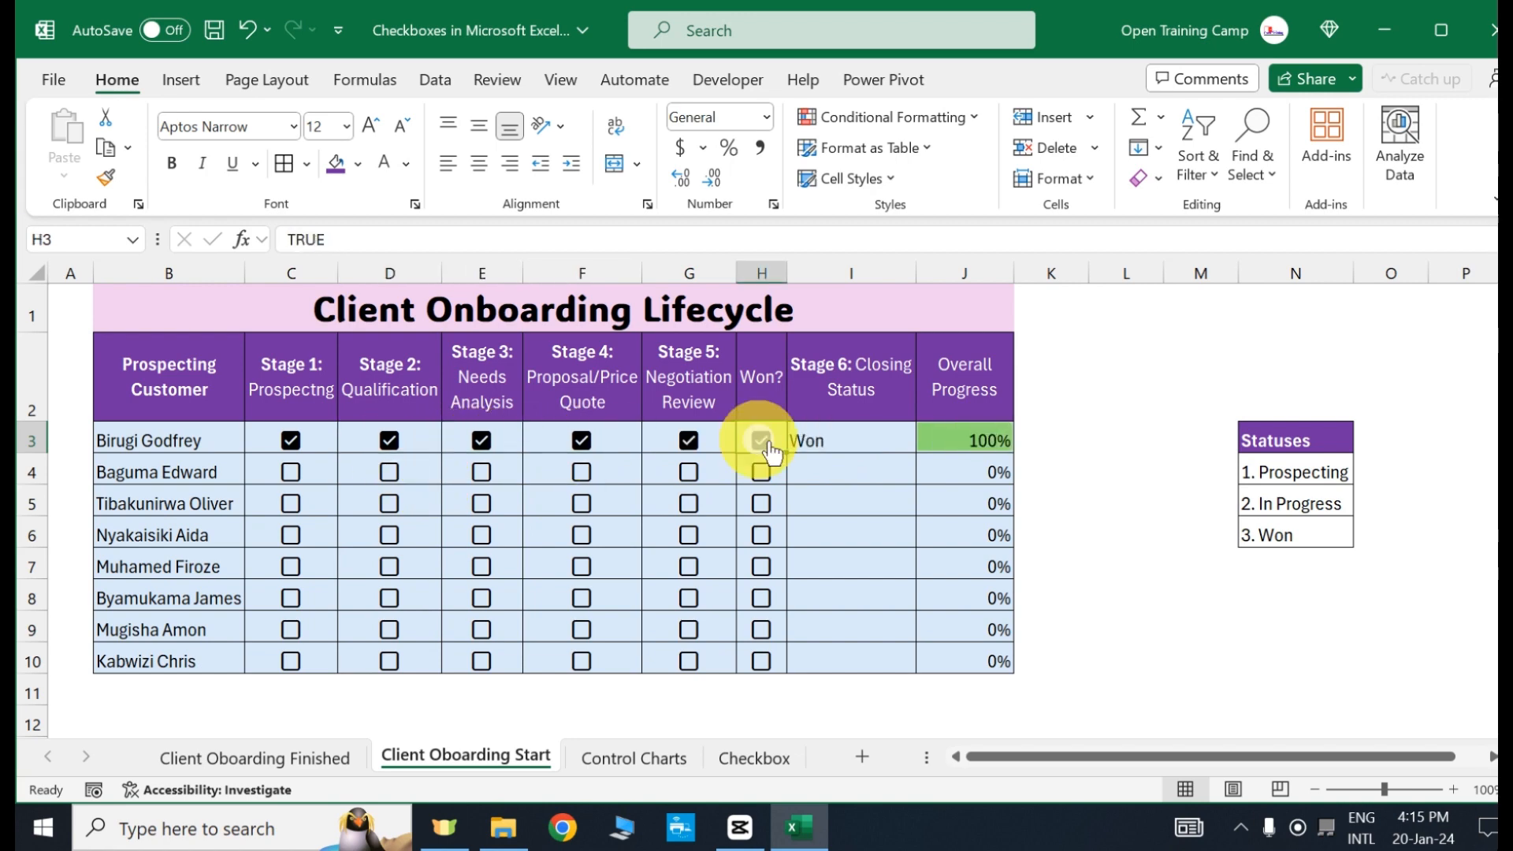
# - Fill the closing status formula from I3 down to I10 and test it by ticking the Stage 1 checkbox in C4
pyautogui.click(857, 453)
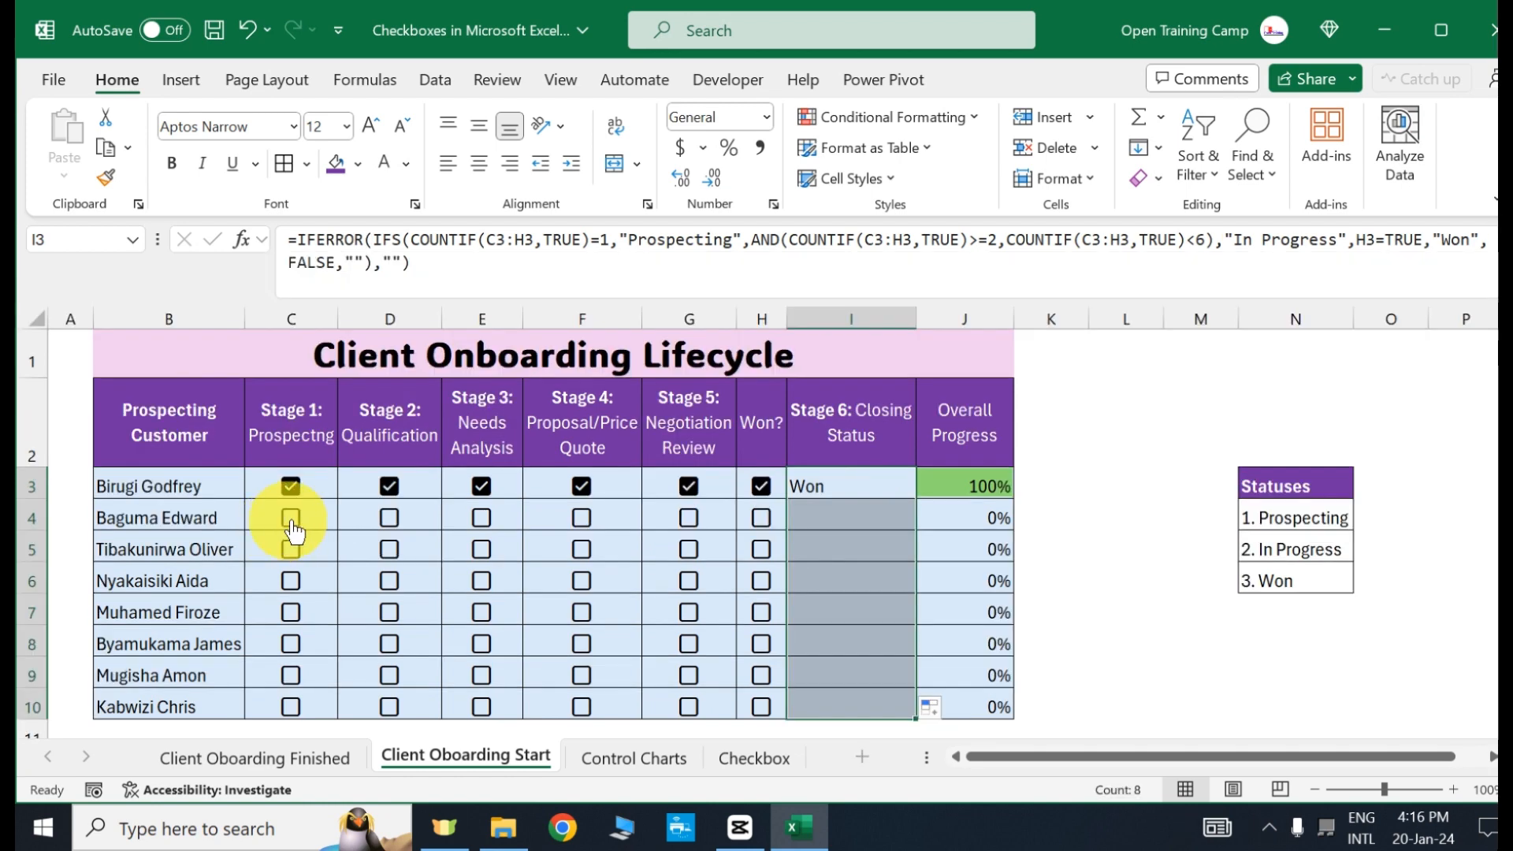
pyautogui.click(292, 520)
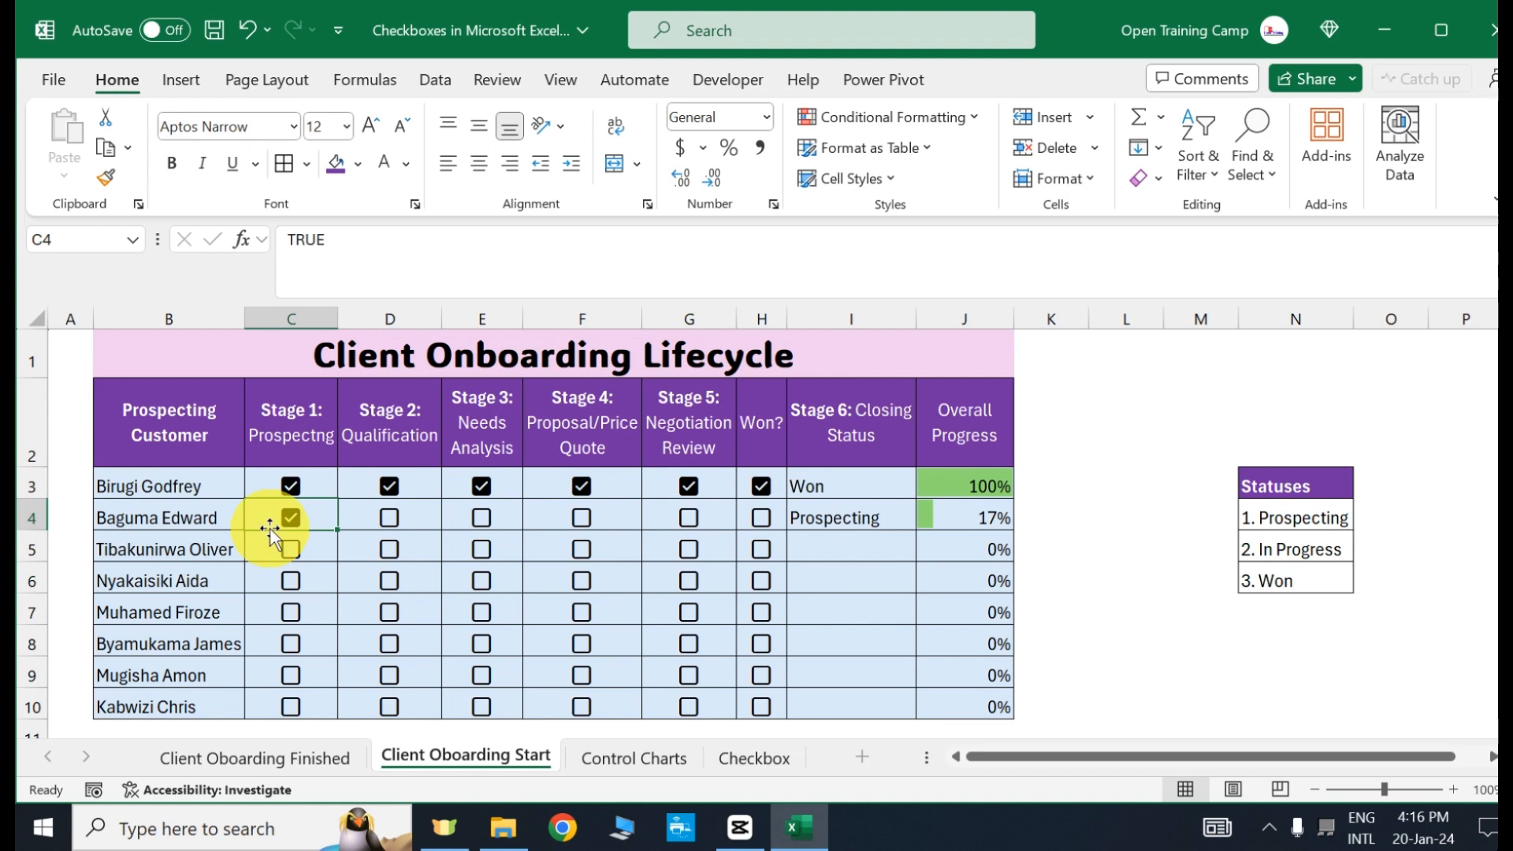
# - Examine the customer rows of the tracker and the closing status formula in I3
pyautogui.click(1101, 491)
pyautogui.scroll(-1, 1101, 491)
pyautogui.click(1057, 514)
pyautogui.scroll(-2, 649, 574)
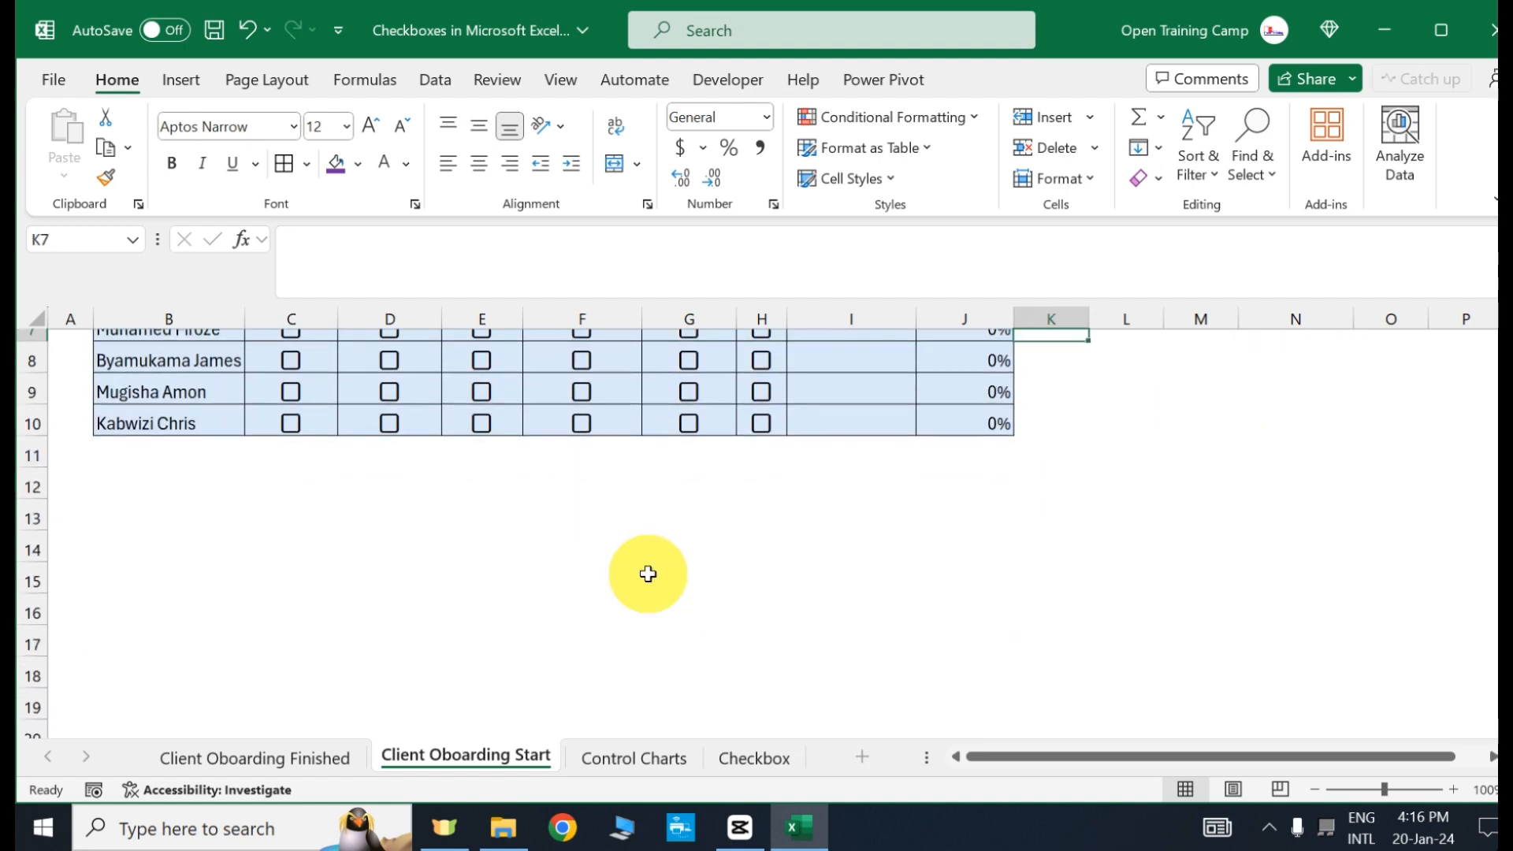
pyautogui.scroll(3, 649, 574)
pyautogui.scroll(-1, 160, 486)
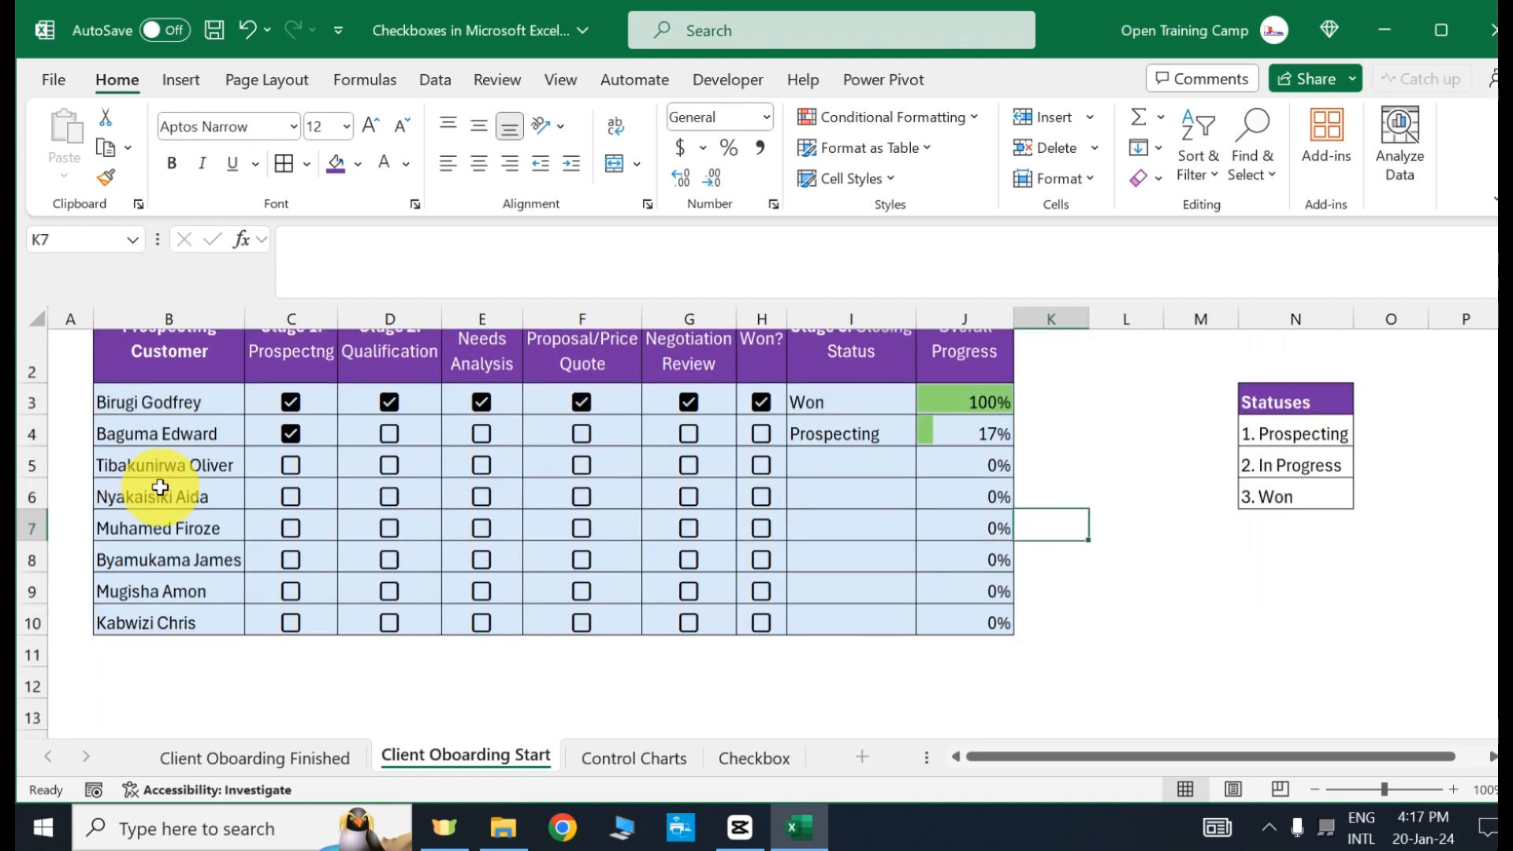
pyautogui.click(1131, 640)
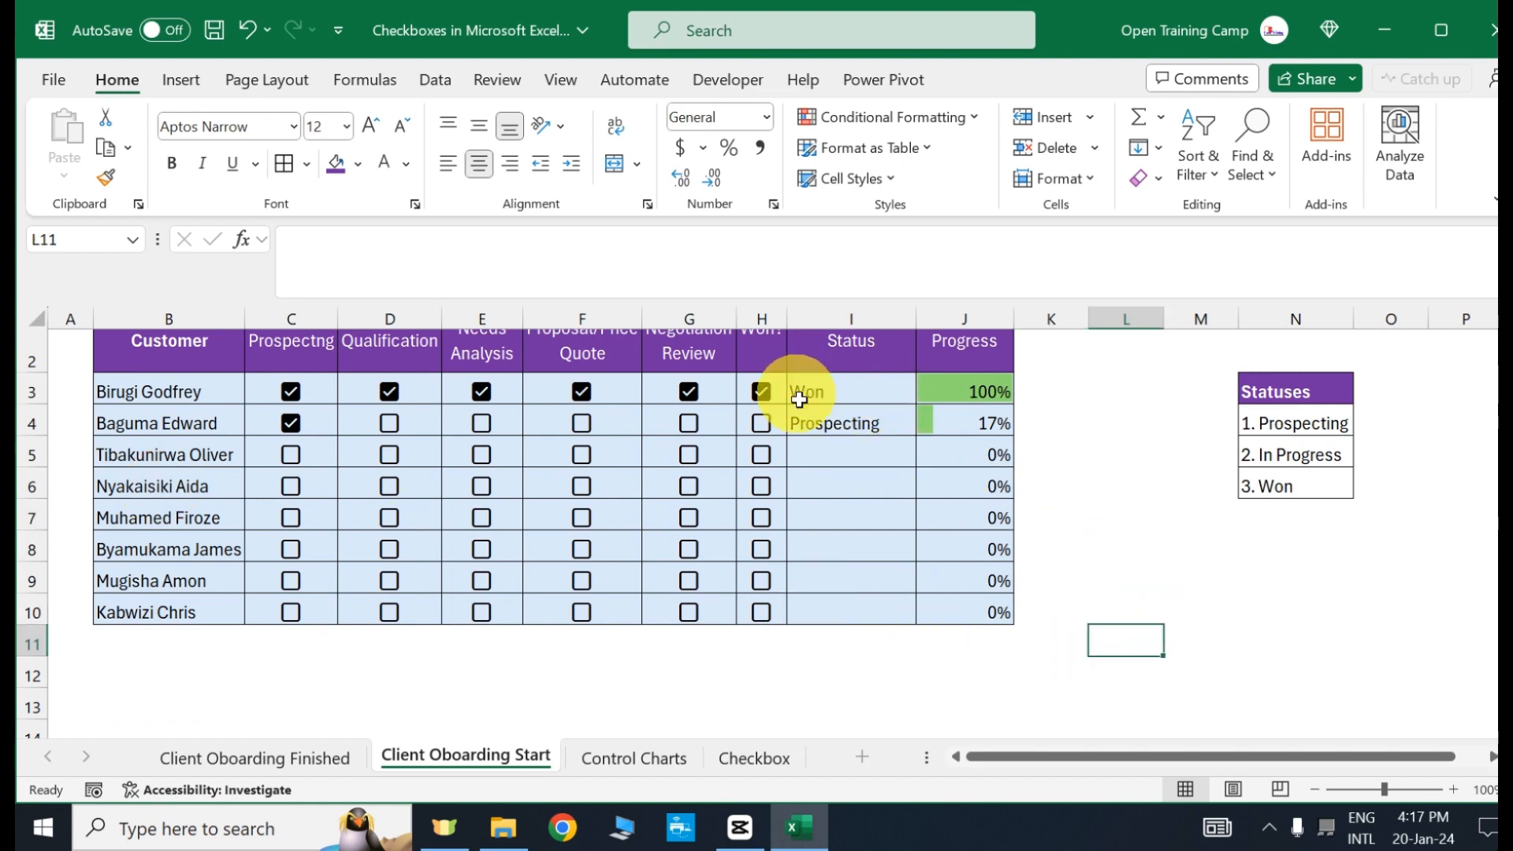
pyautogui.click(840, 395)
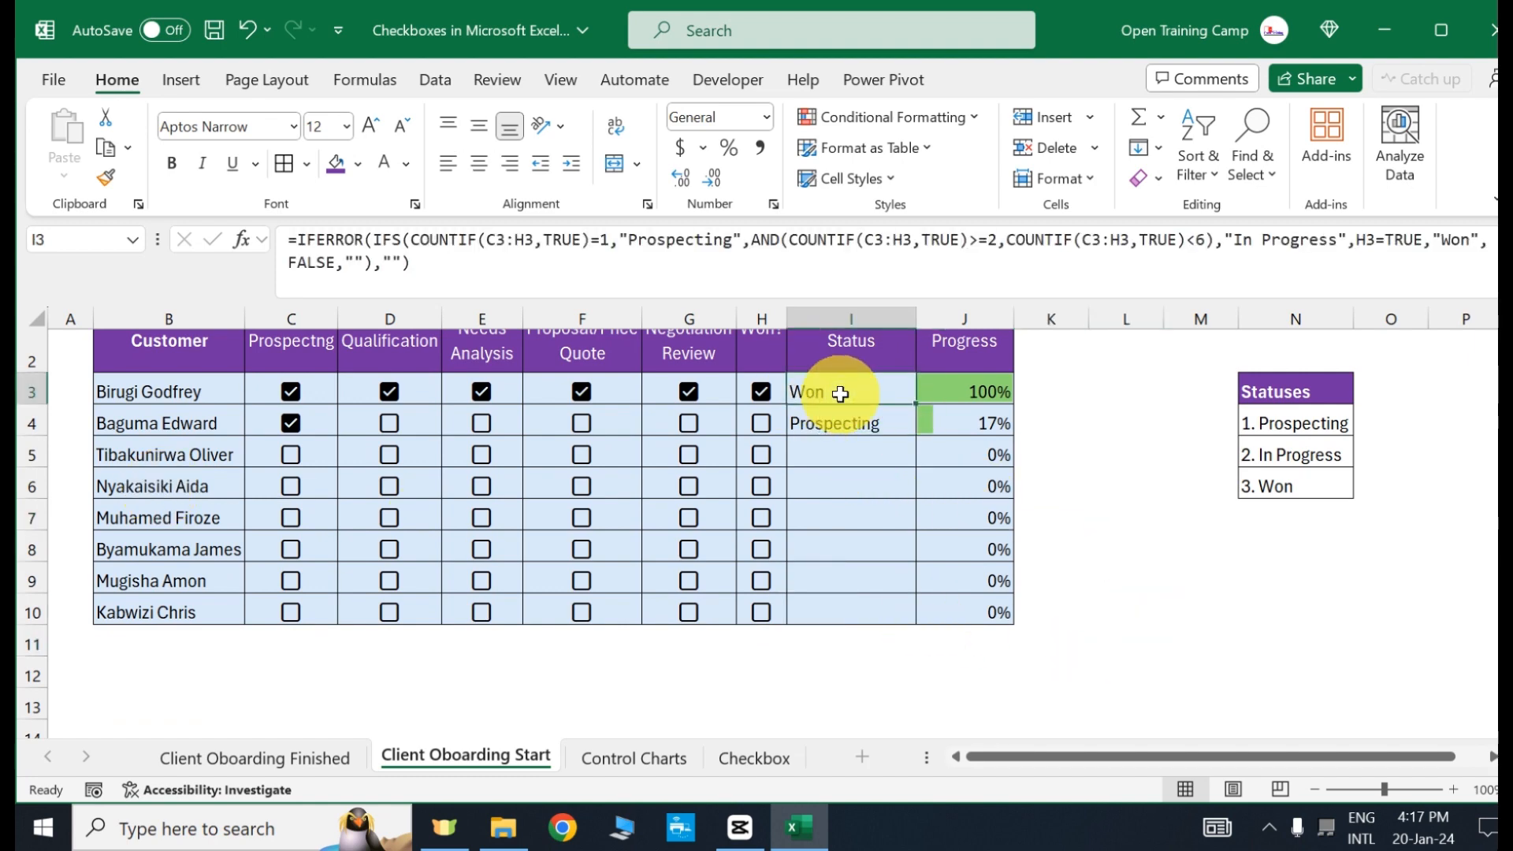
pyautogui.click(1172, 605)
pyautogui.scroll(1, 1173, 605)
pyautogui.scroll(-1, 1173, 606)
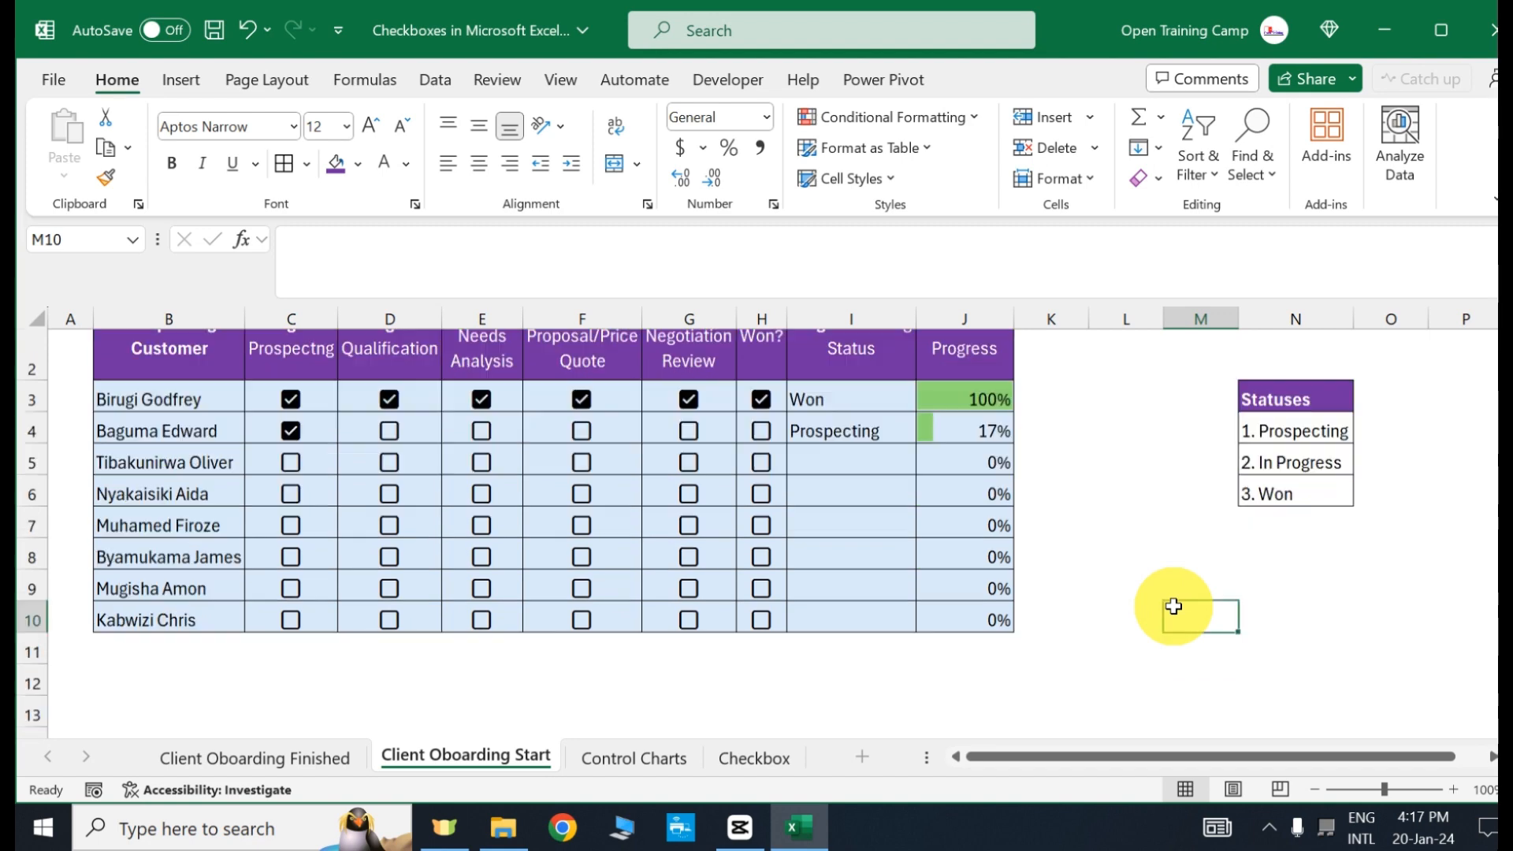
# - Create a formula-based conditional formatting rule for B3:J10 using =$I3="Won"
pyautogui.moveTo(142, 395); pyautogui.dragTo(939, 609)
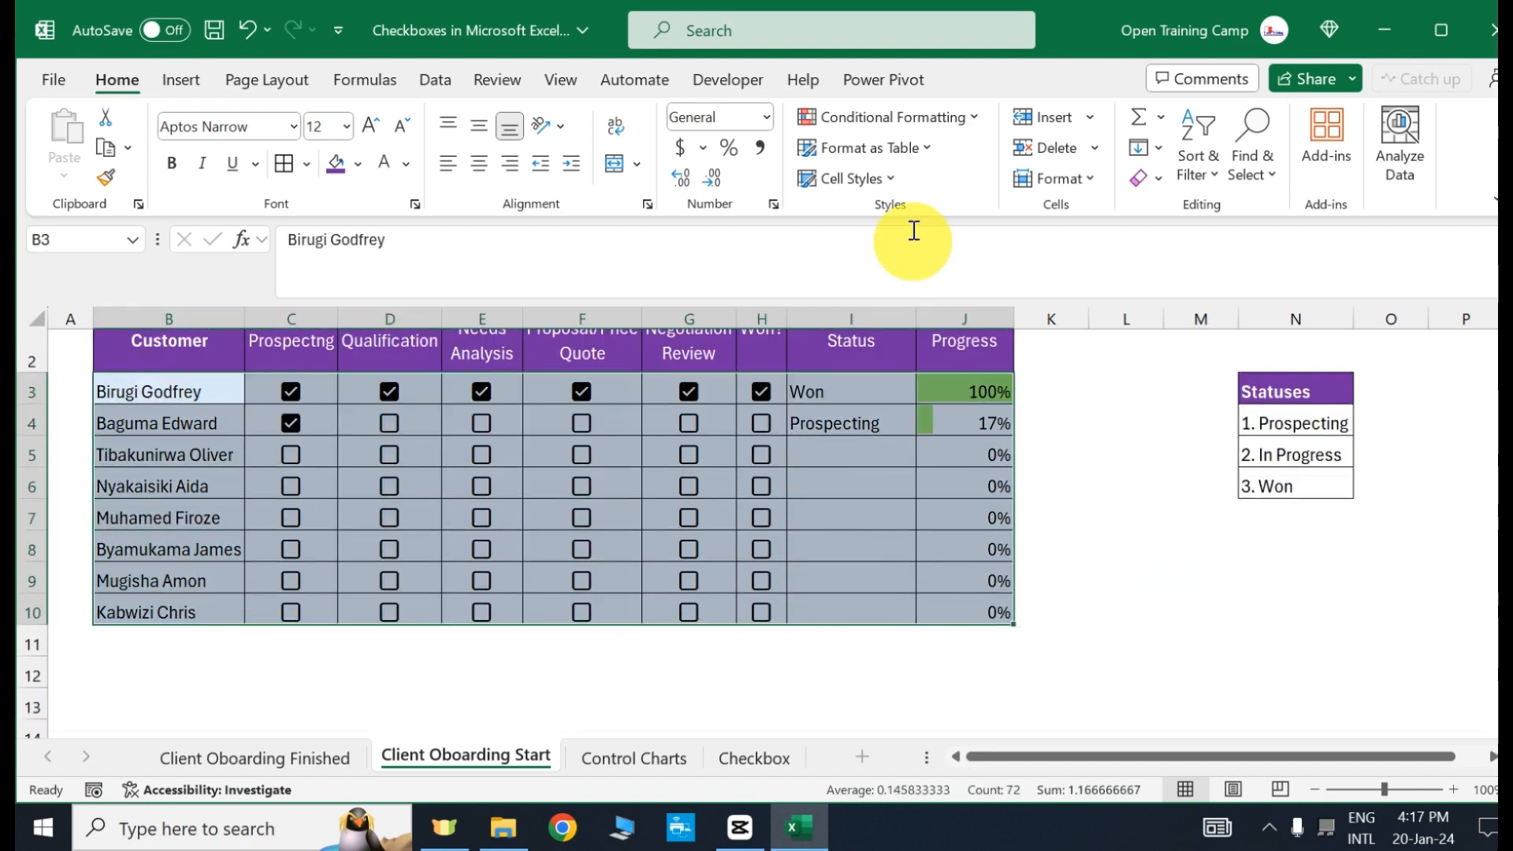
pyautogui.click(921, 120)
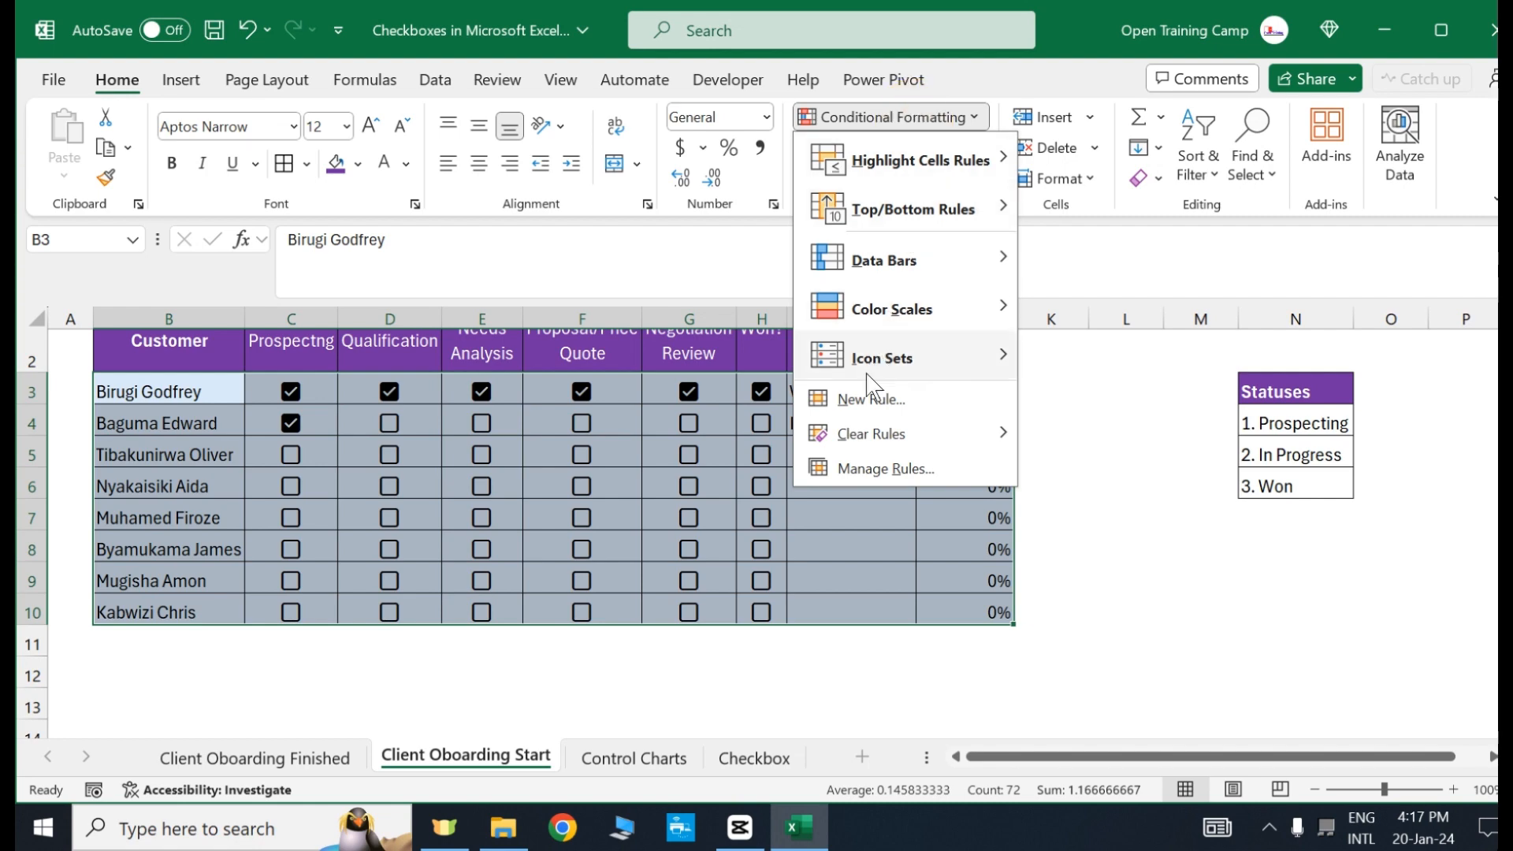
pyautogui.click(869, 398)
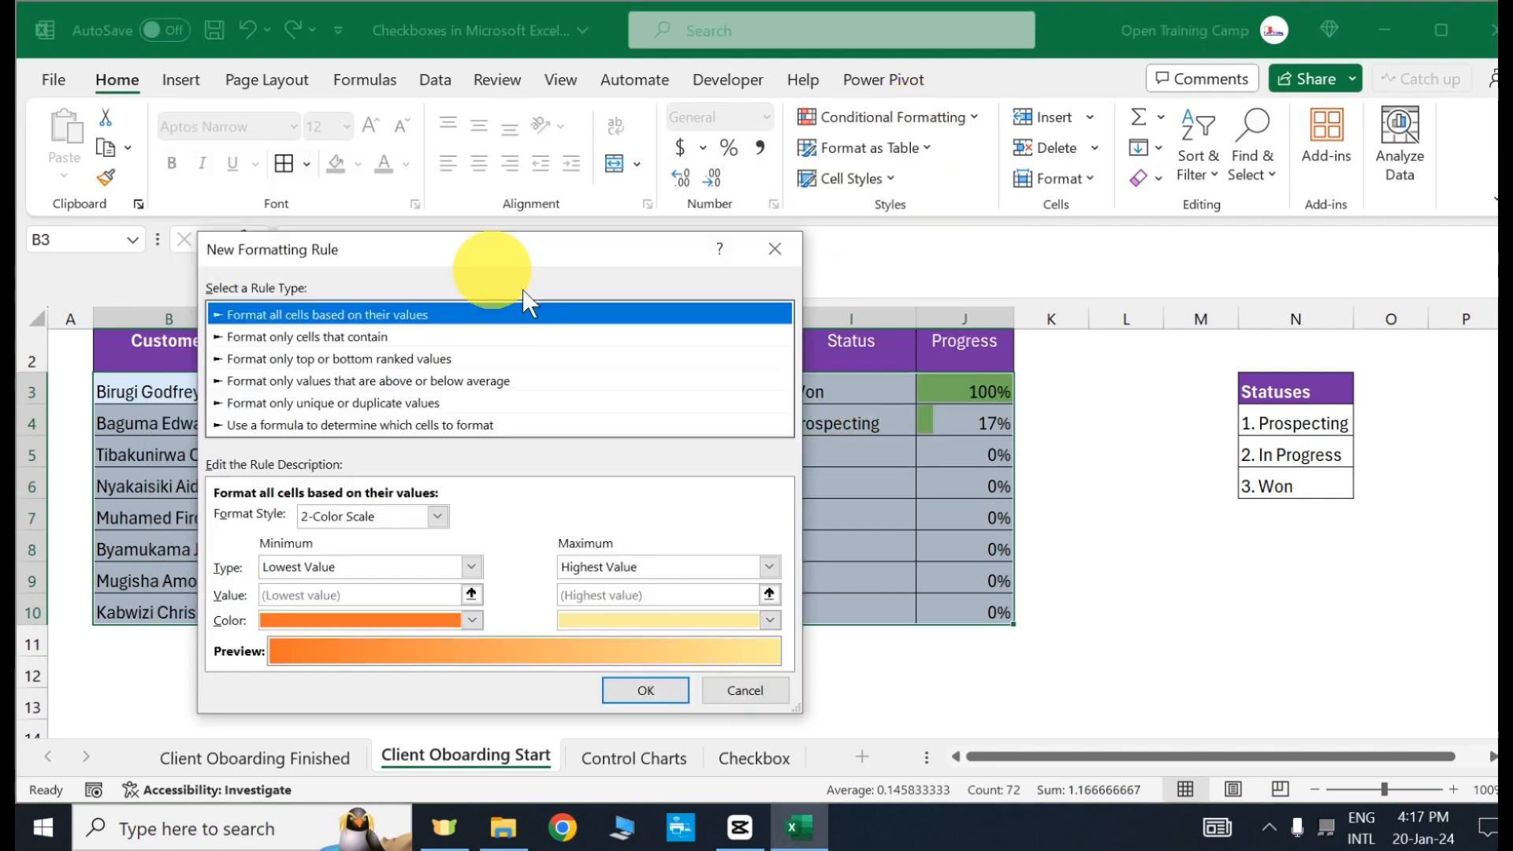
pyautogui.moveTo(488, 250); pyautogui.dragTo(400, 197)
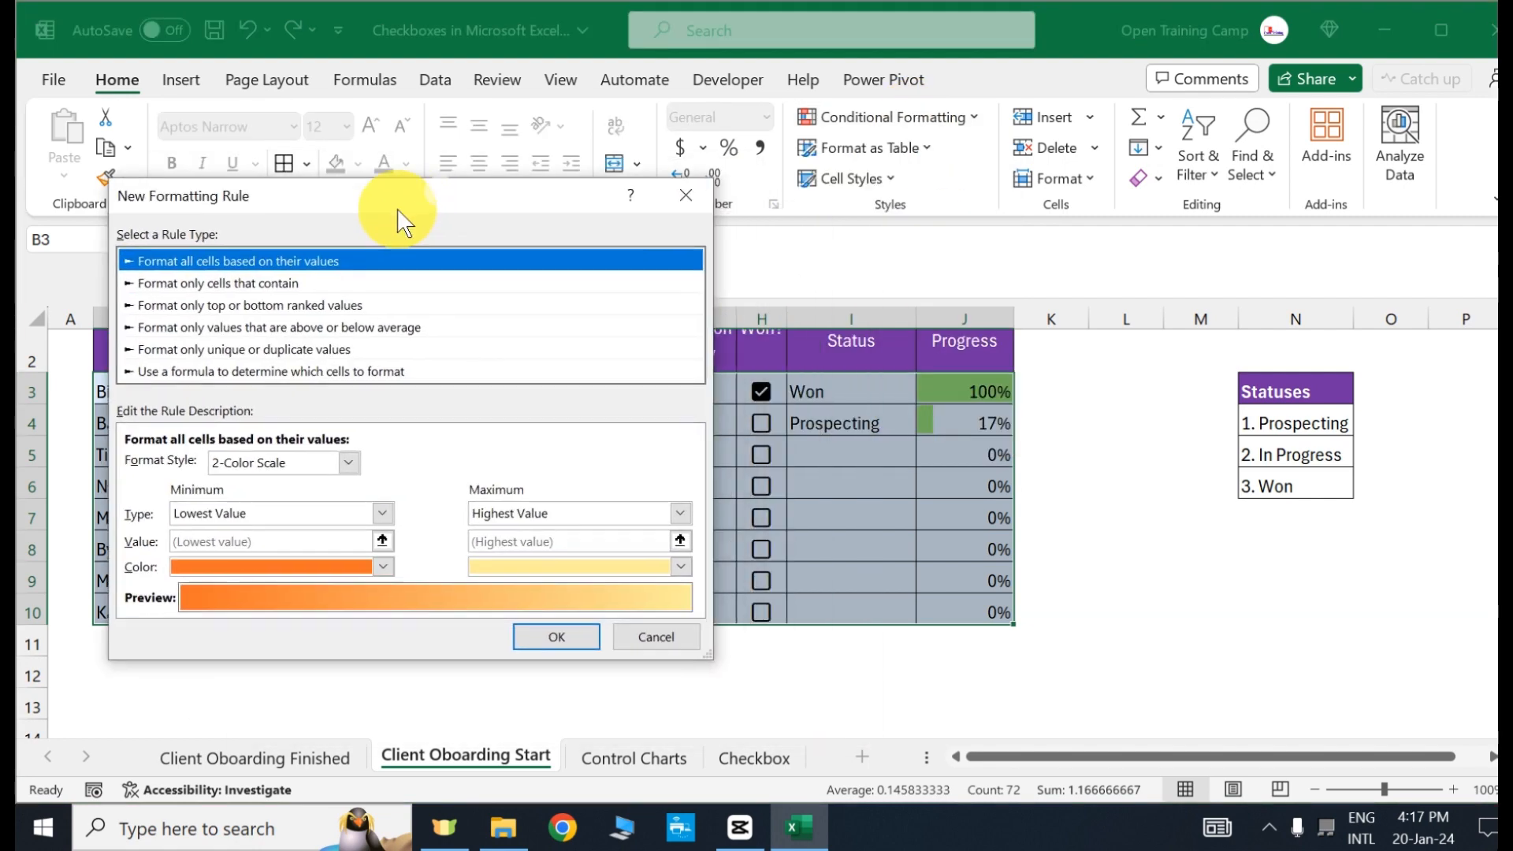
pyautogui.click(174, 372)
pyautogui.click(164, 470)
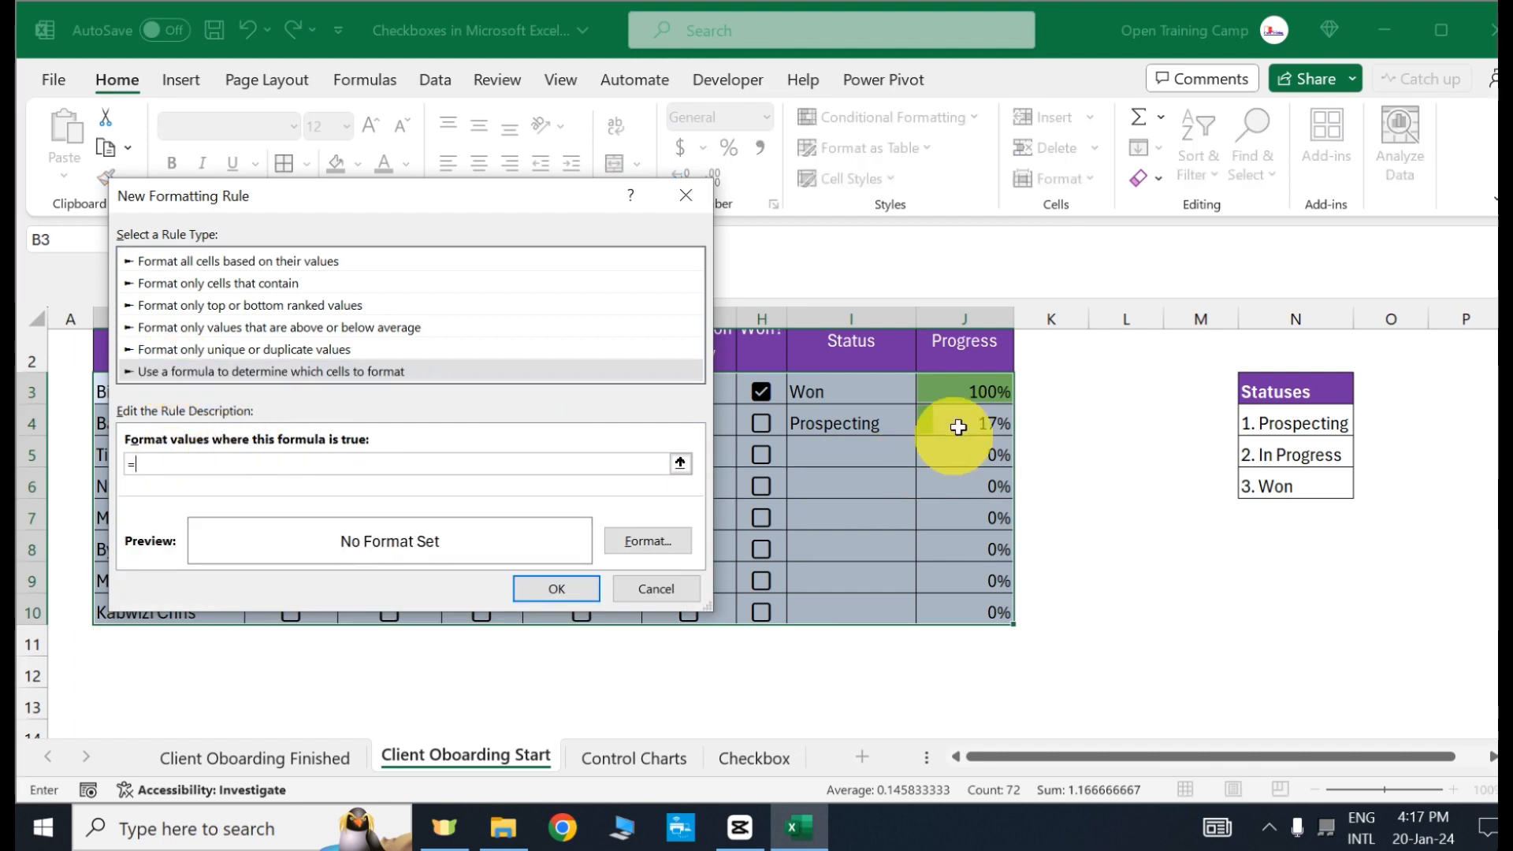
pyautogui.click(845, 392)
pyautogui.press('F4')
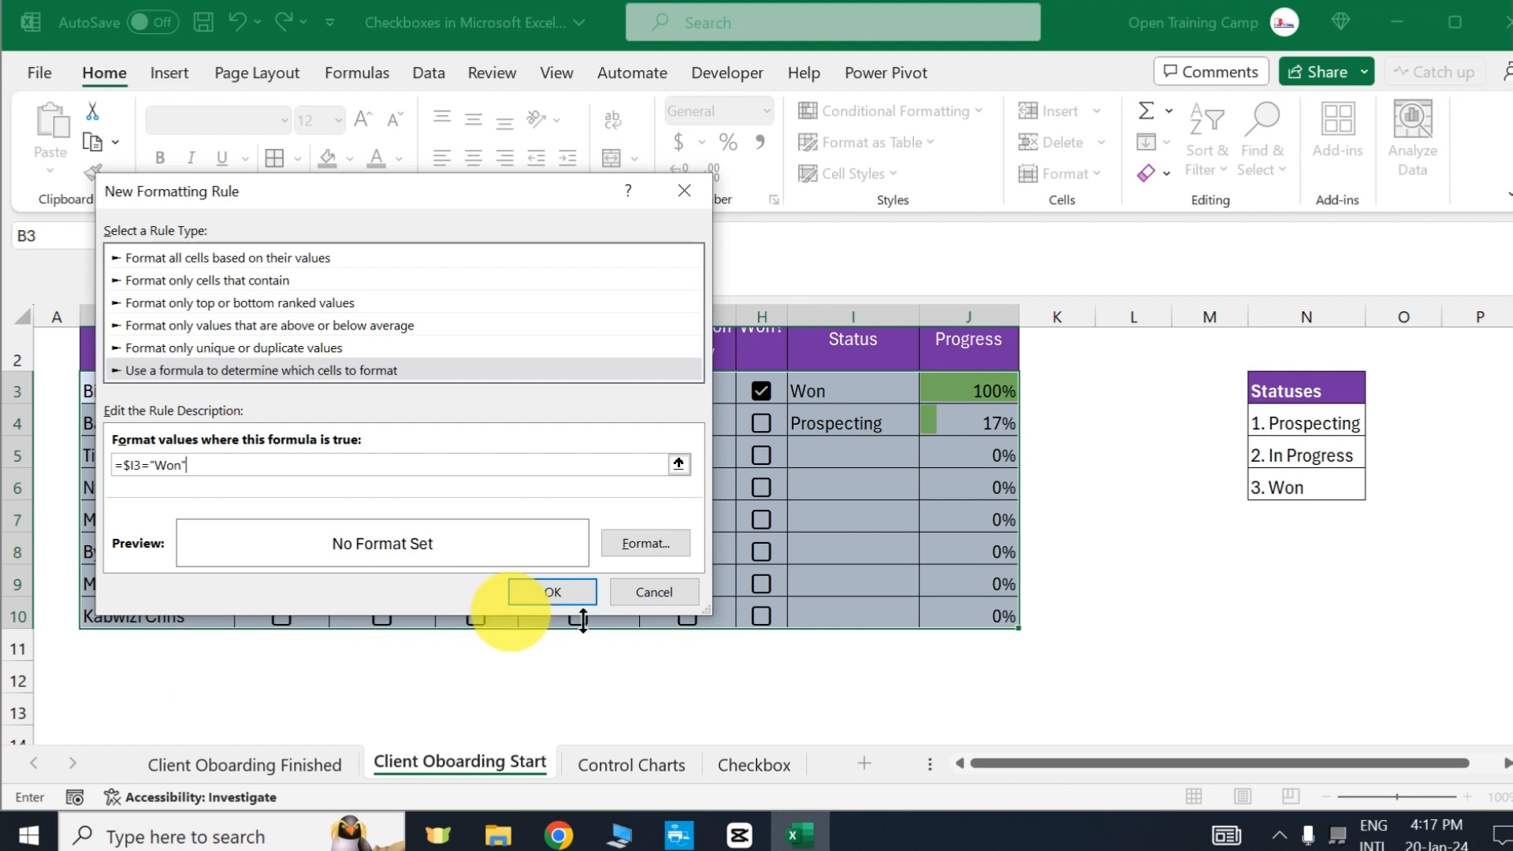
# - Give the "Won" rule a light green background fill and apply it to the customer rows
pyautogui.click(647, 543)
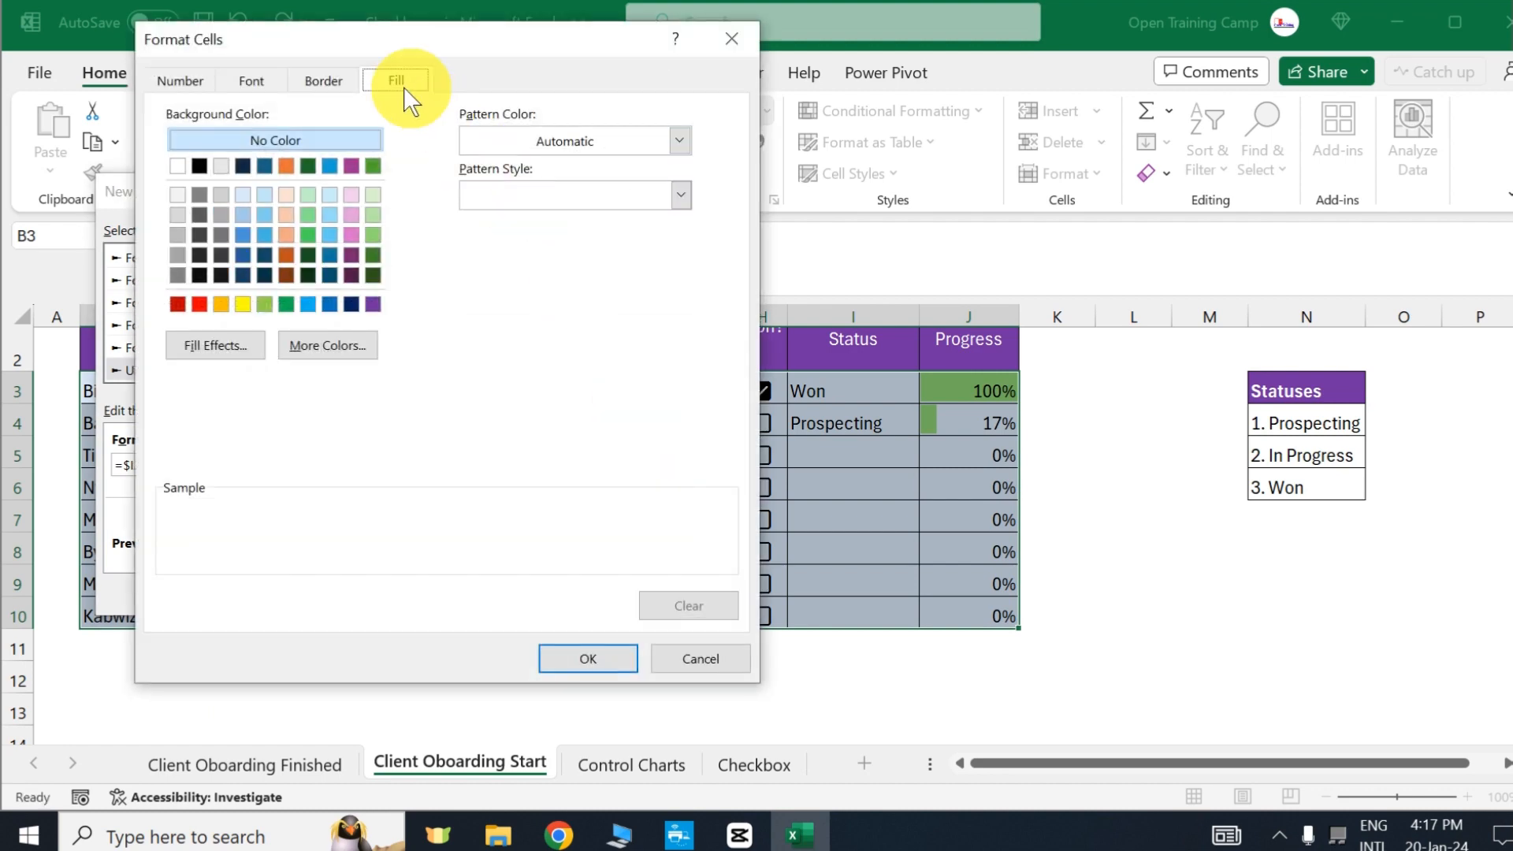
pyautogui.click(370, 235)
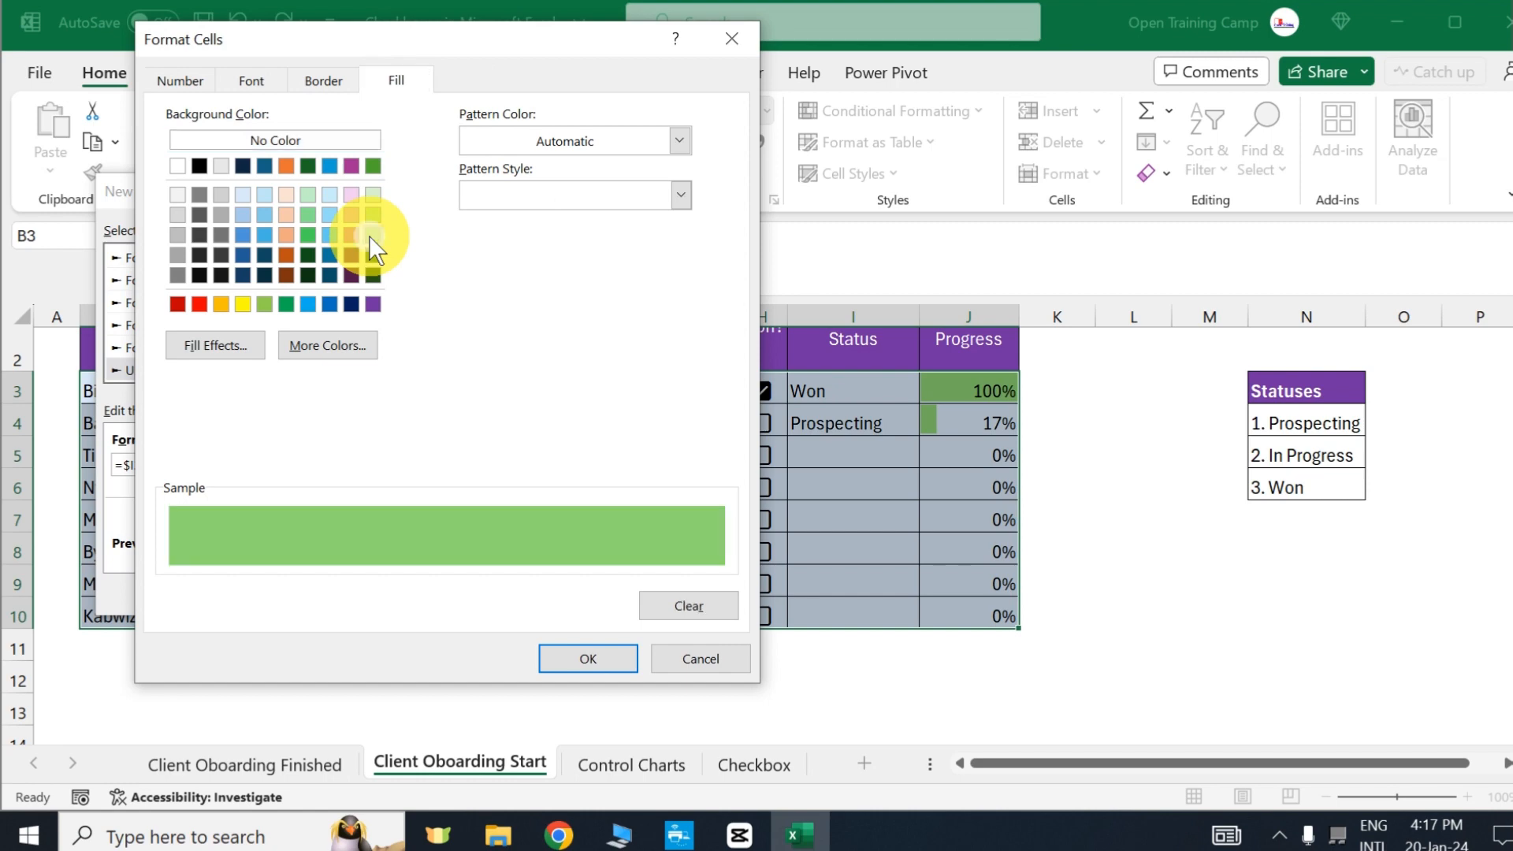
pyautogui.click(580, 656)
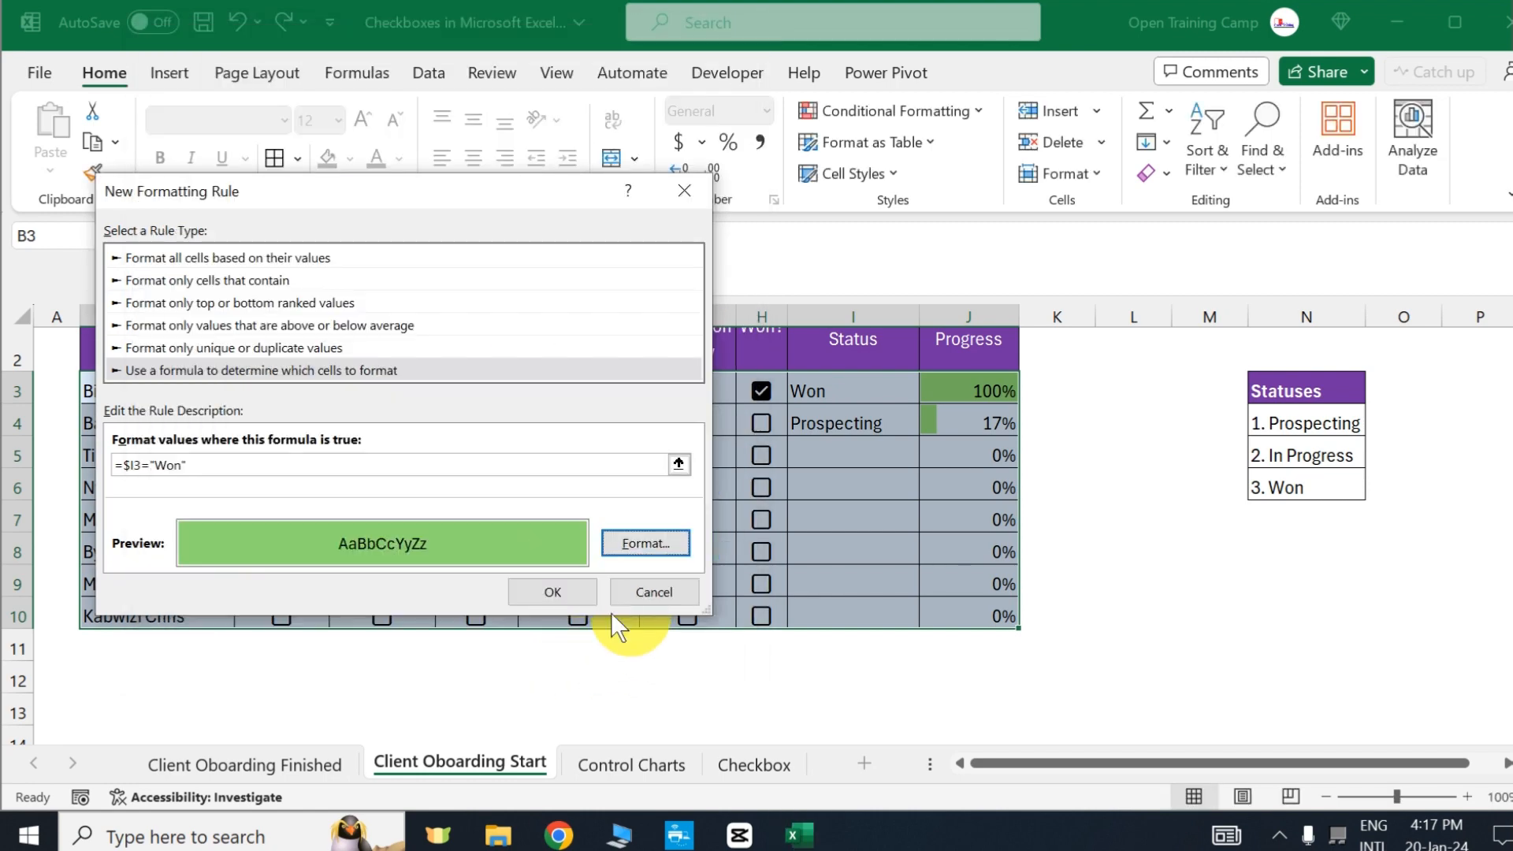
pyautogui.click(551, 593)
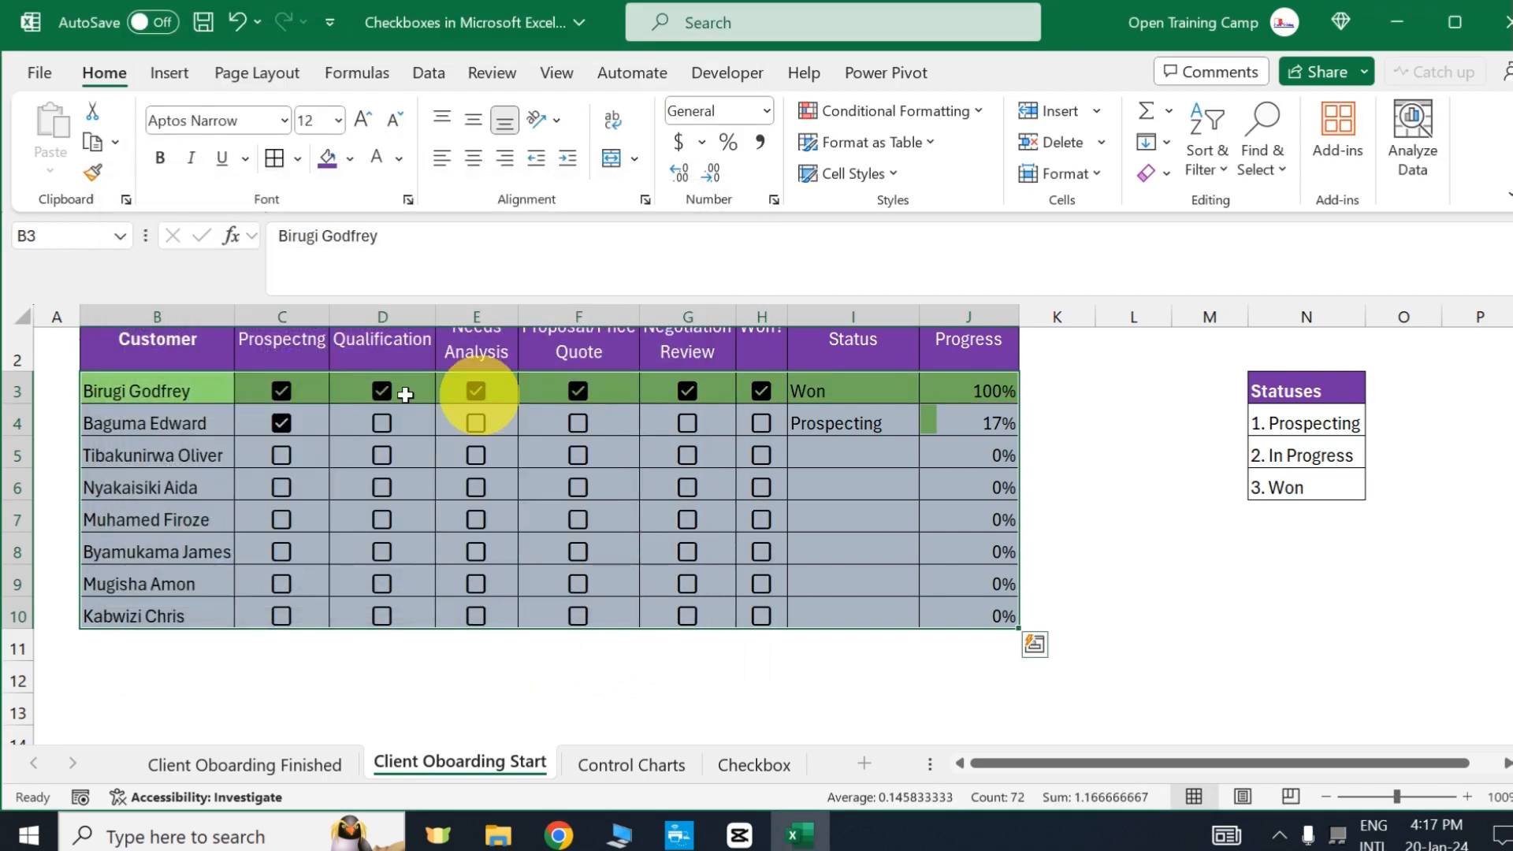
# - Test the row highlighting by clearing the Won? checkbox in H3
pyautogui.click(761, 391)
pyautogui.scroll(1, 853, 507)
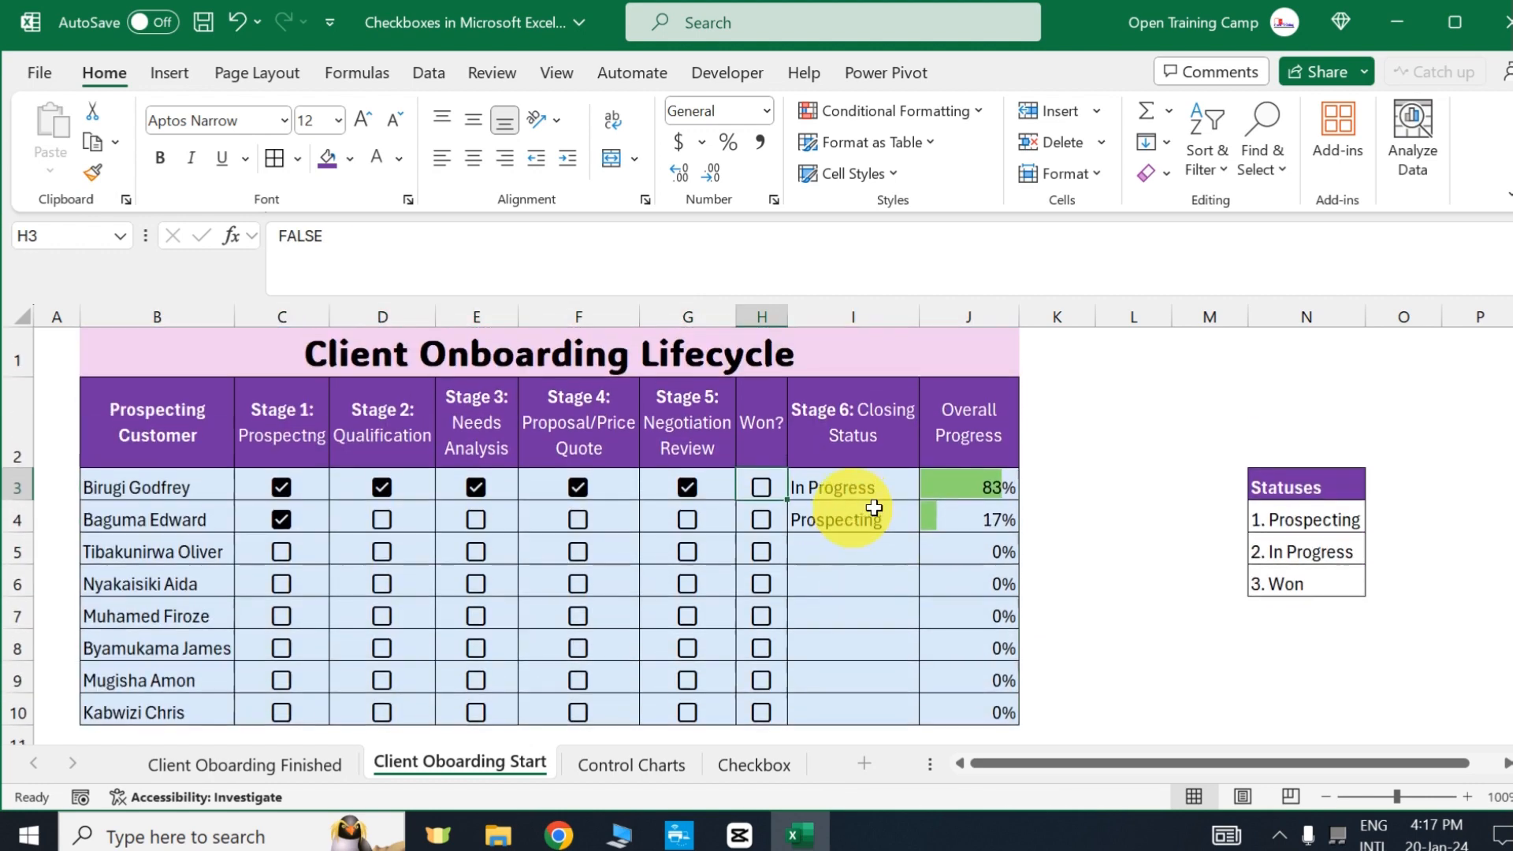
pyautogui.scroll(-1, 595, 533)
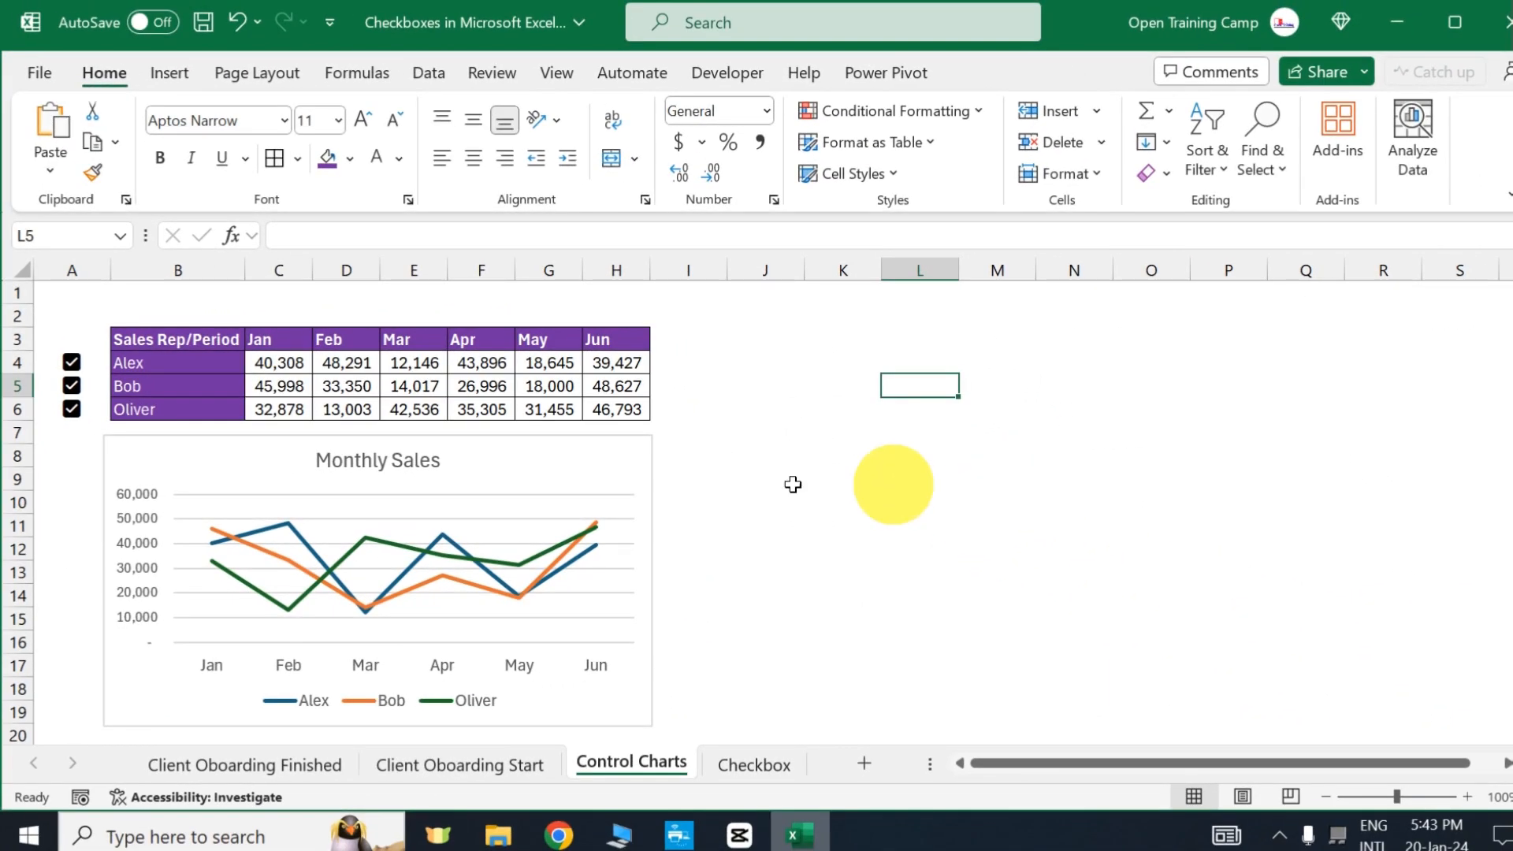
# - On the Control Charts sheet, inspect the Monthly Sales chart and its table B3:H6, and toggle the checkboxes in A5 and A6
pyautogui.click(588, 445)
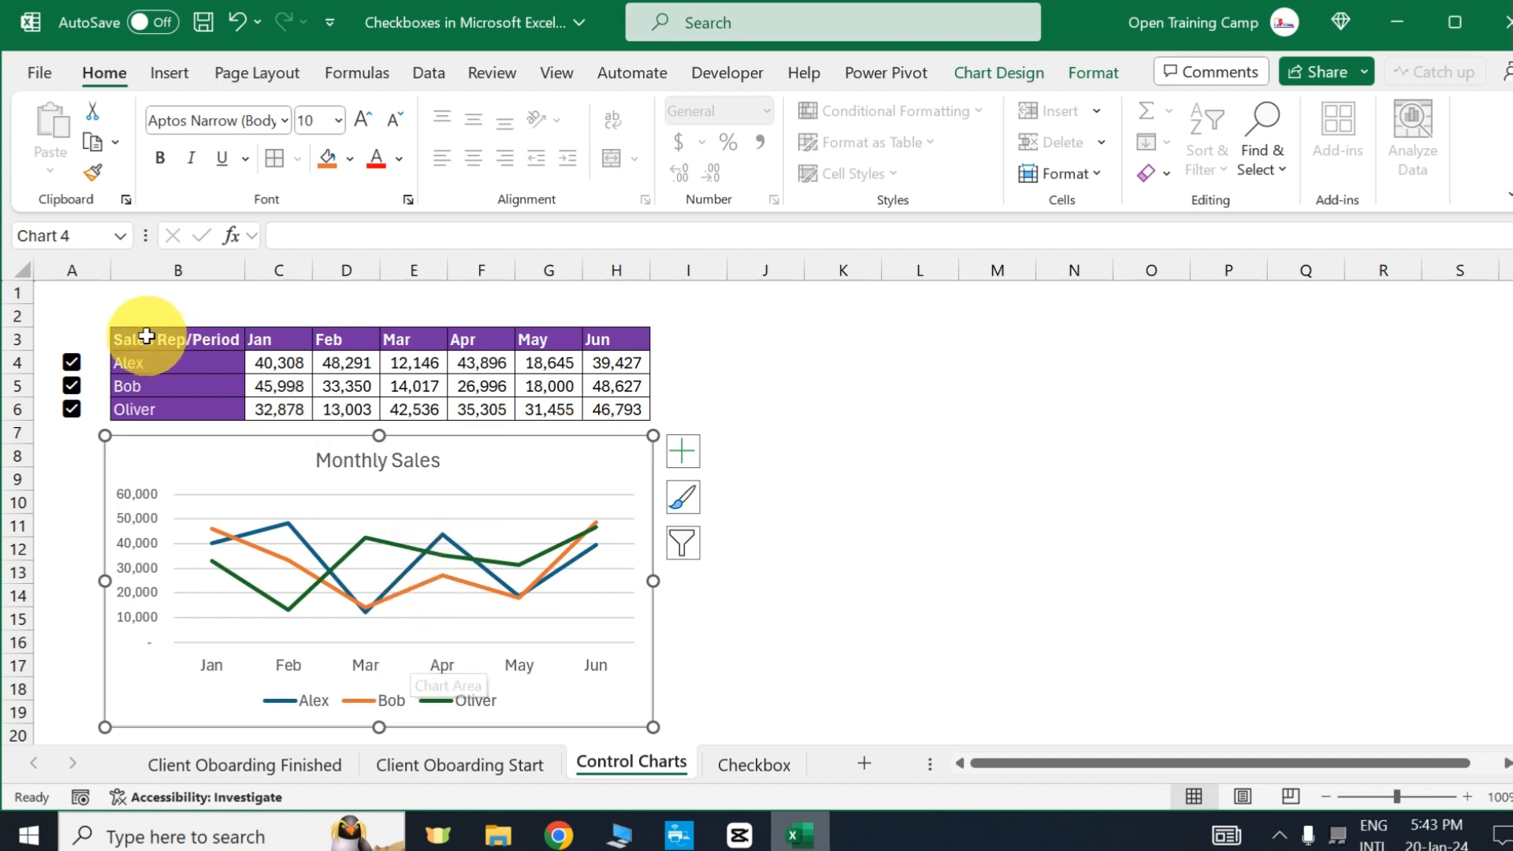
pyautogui.moveTo(146, 338); pyautogui.dragTo(614, 403)
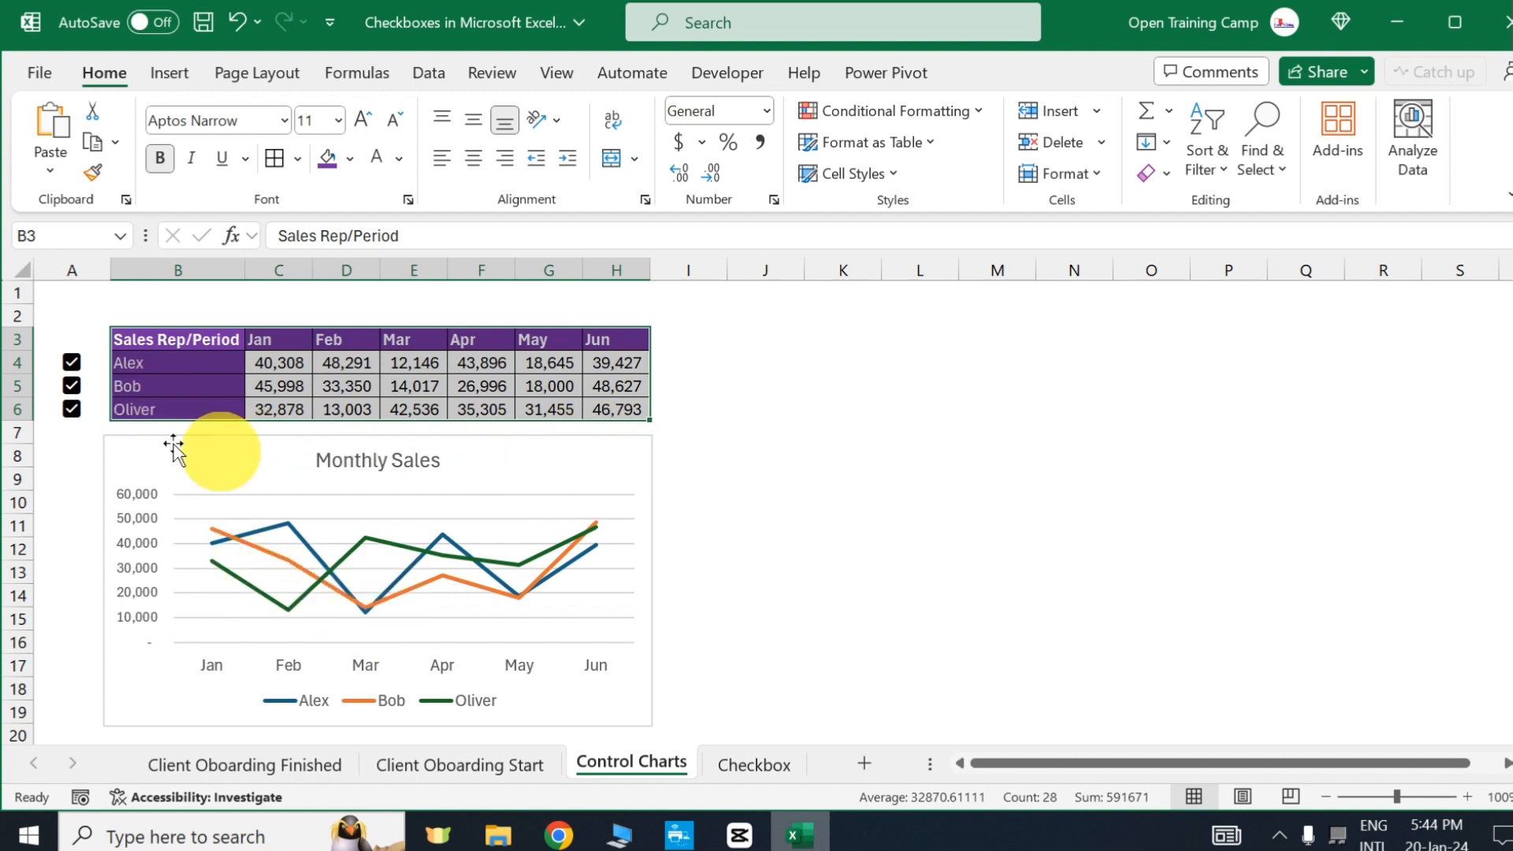
pyautogui.click(73, 387)
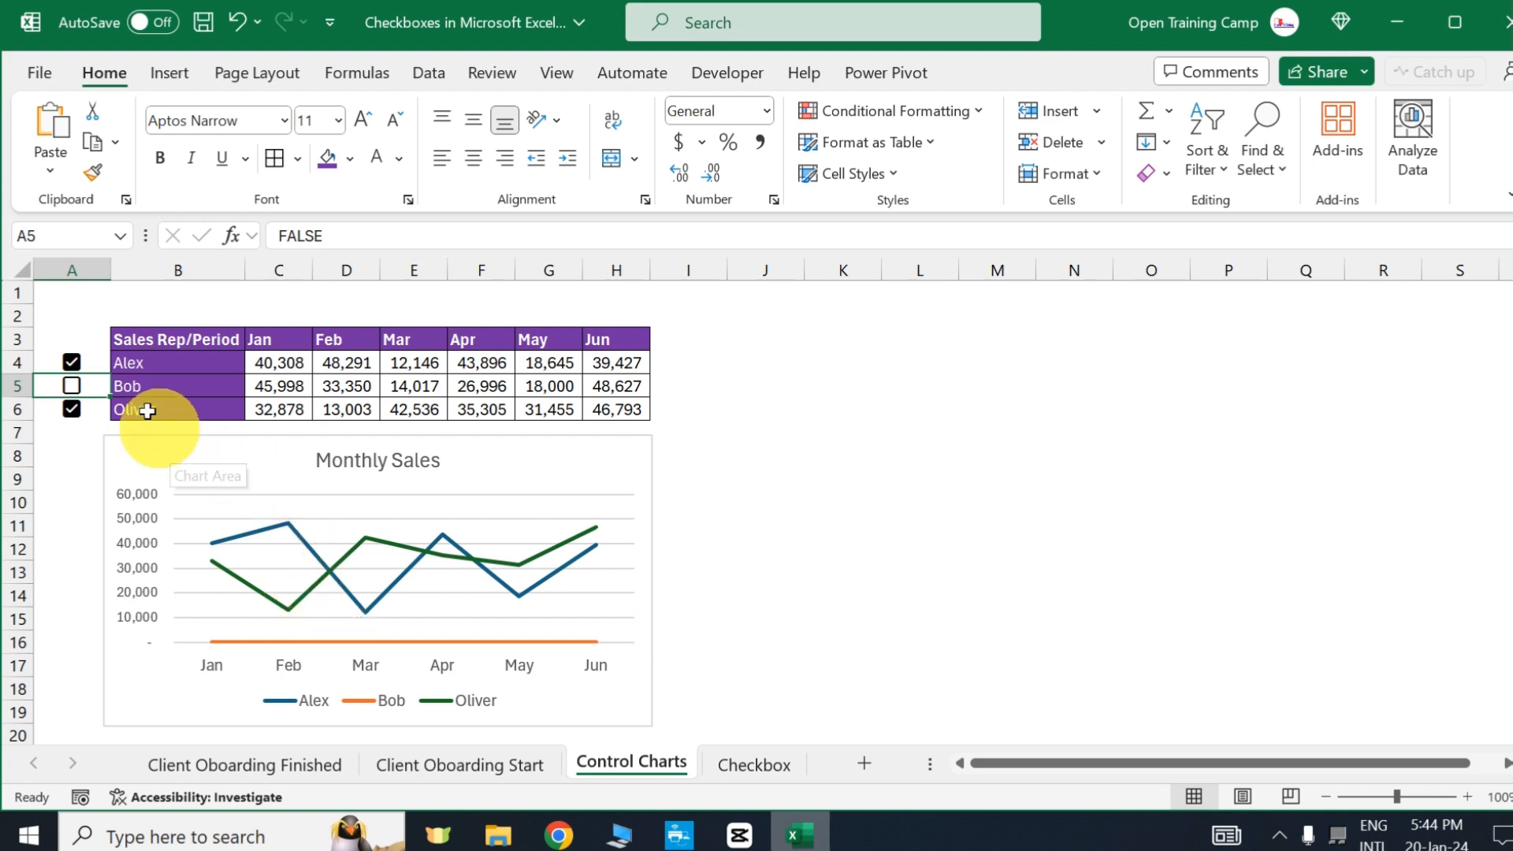
pyautogui.click(72, 409)
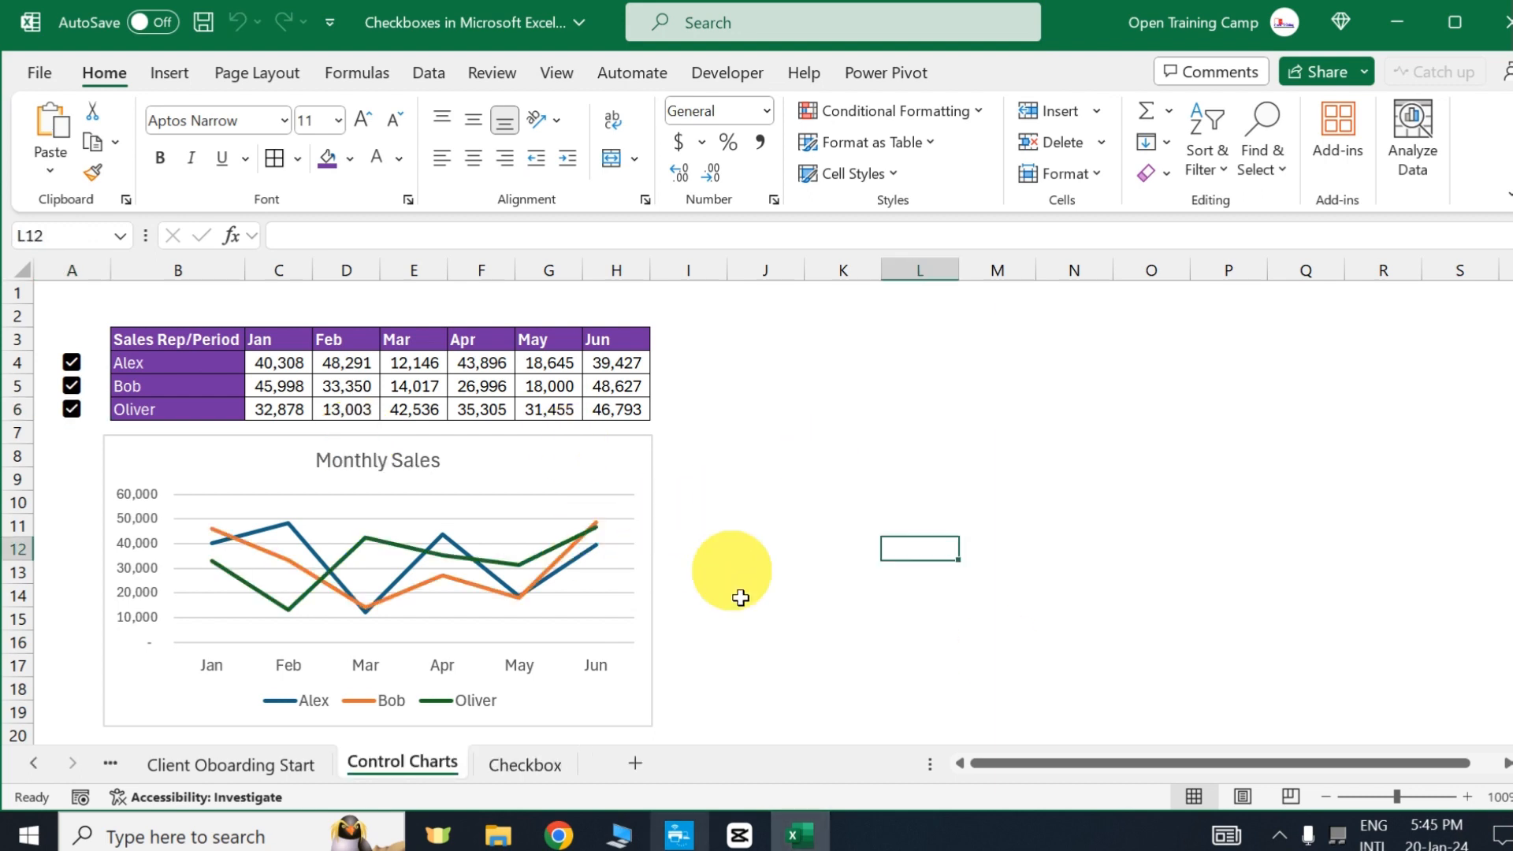
# - Duplicate the Control Charts sheet before the Checkbox sheet and rename the copy "Control Charts Staft File"
pyautogui.click(753, 594)
pyautogui.moveTo(405, 759); pyautogui.dragTo(532, 766)
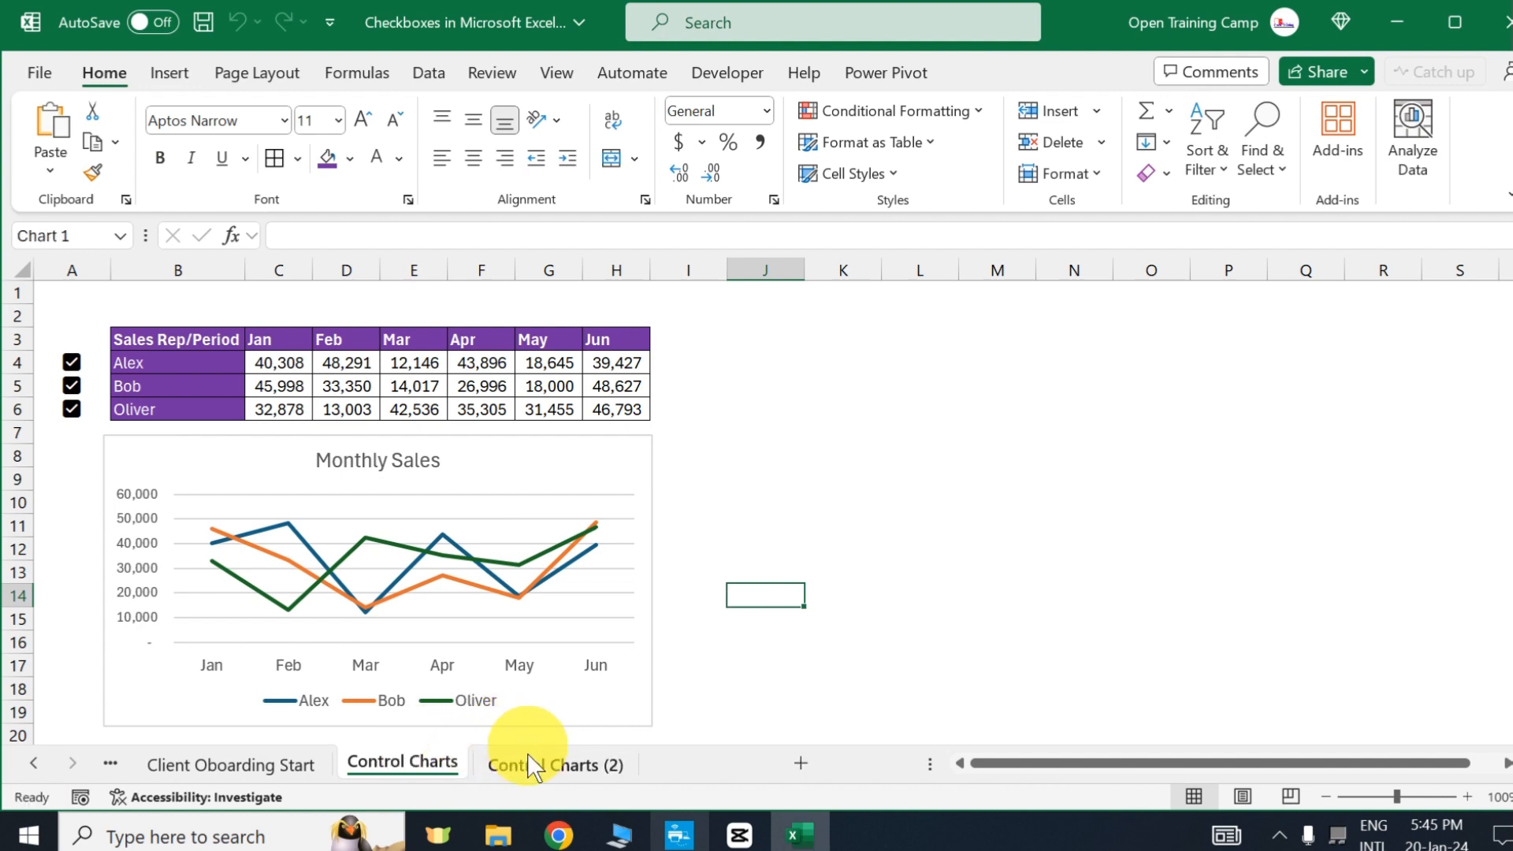
pyautogui.doubleClick(610, 759)
pyautogui.press('End')
pyautogui.press('BackSpace')
pyautogui.press('BackSpace')
pyautogui.press('BackSpace')
pyautogui.press('BackSpace')
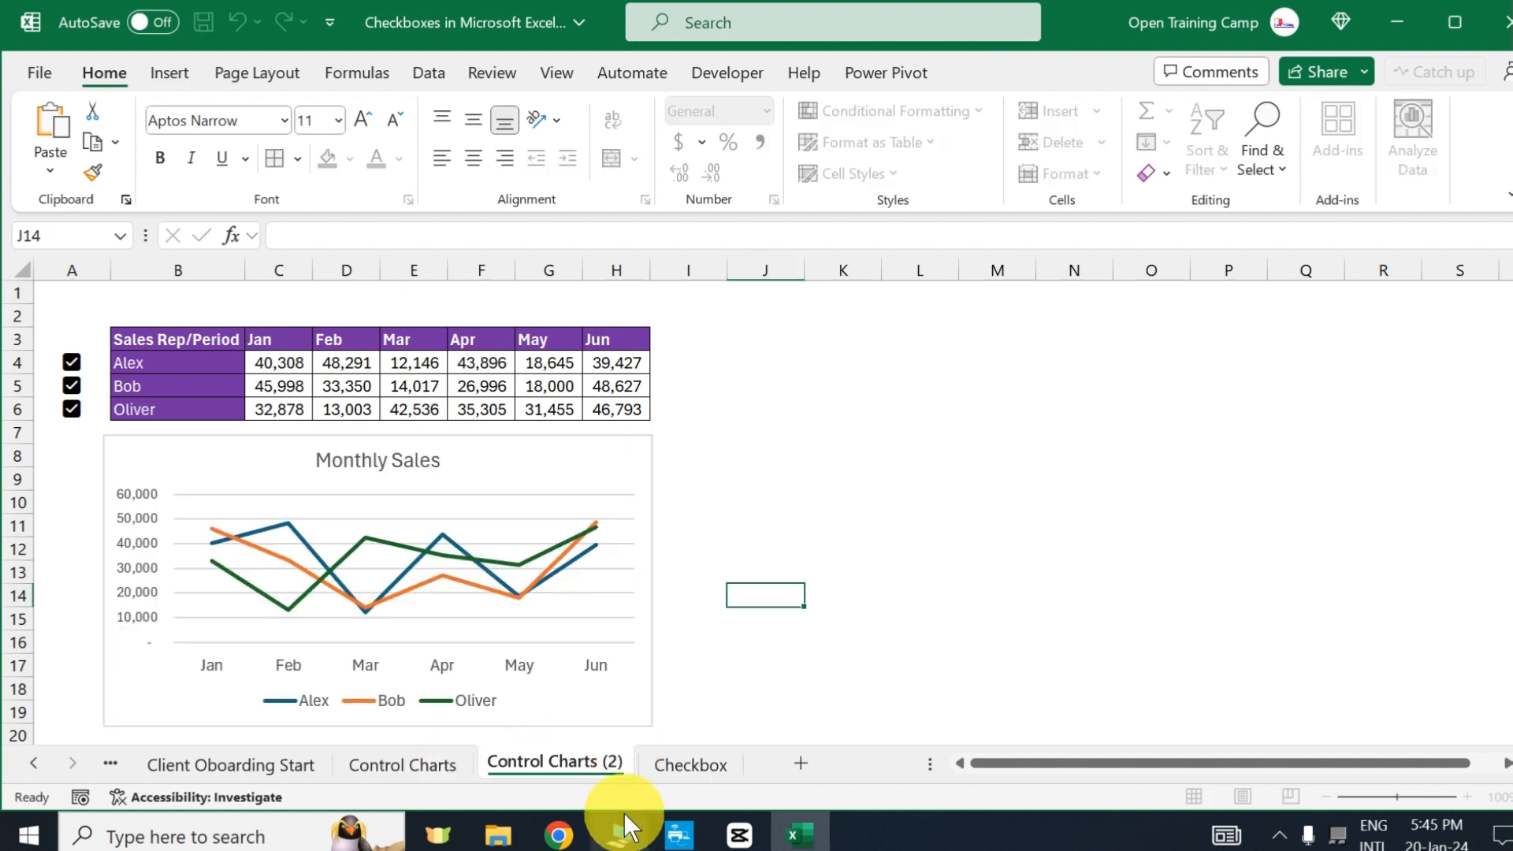
pyautogui.write('Staft File')
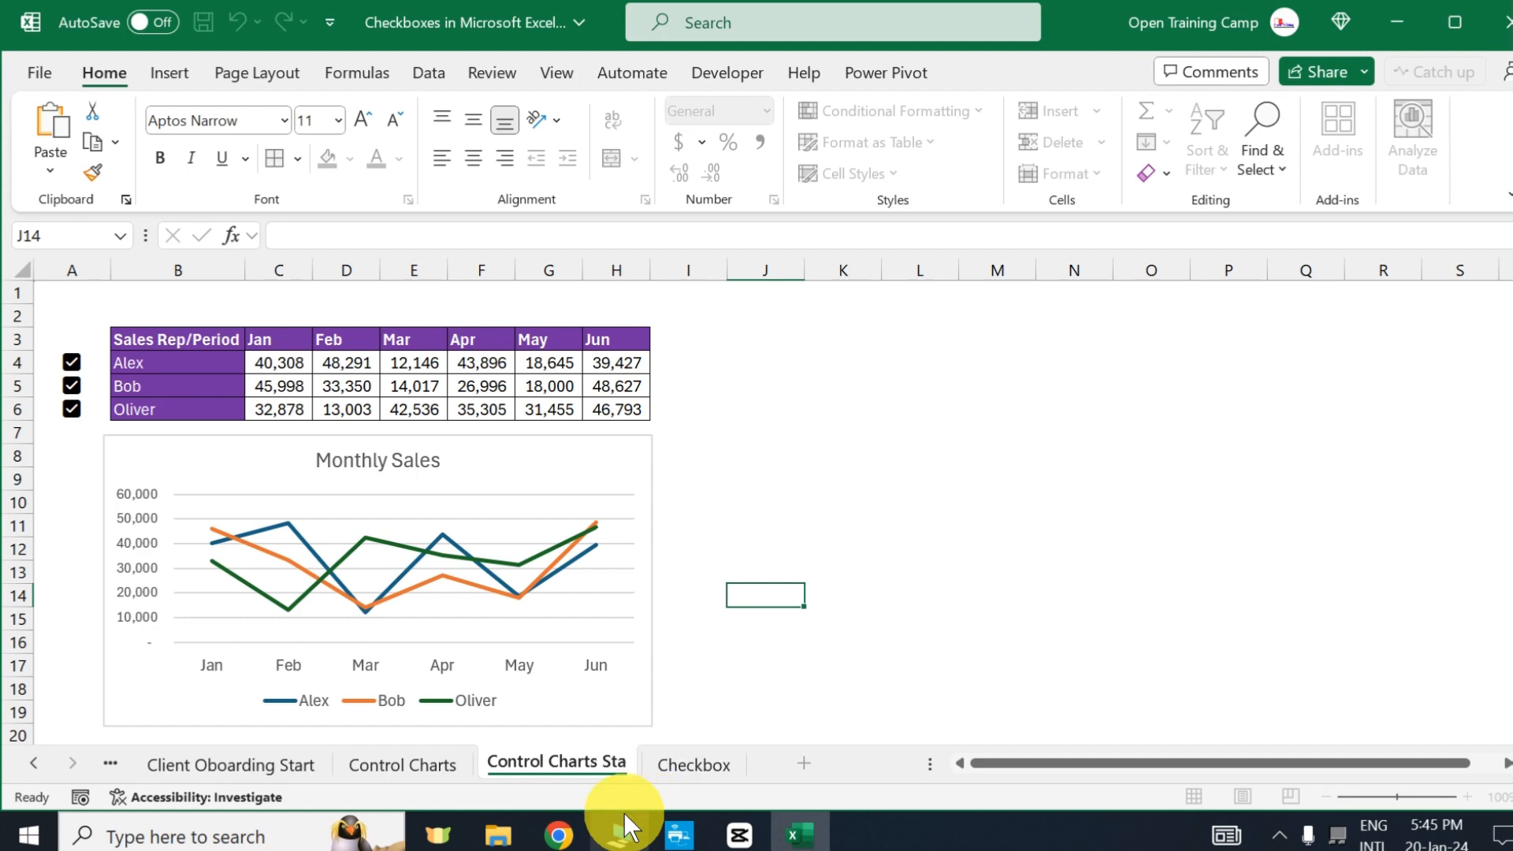
# - Replace the Monthly Sales chart with a copy of the table B3:H6 pasted at B10, emptied of its sales figures
pyautogui.click(414, 595)
pyautogui.moveTo(158, 341); pyautogui.dragTo(615, 412)
pyautogui.hotkey('ctrl', 'c')
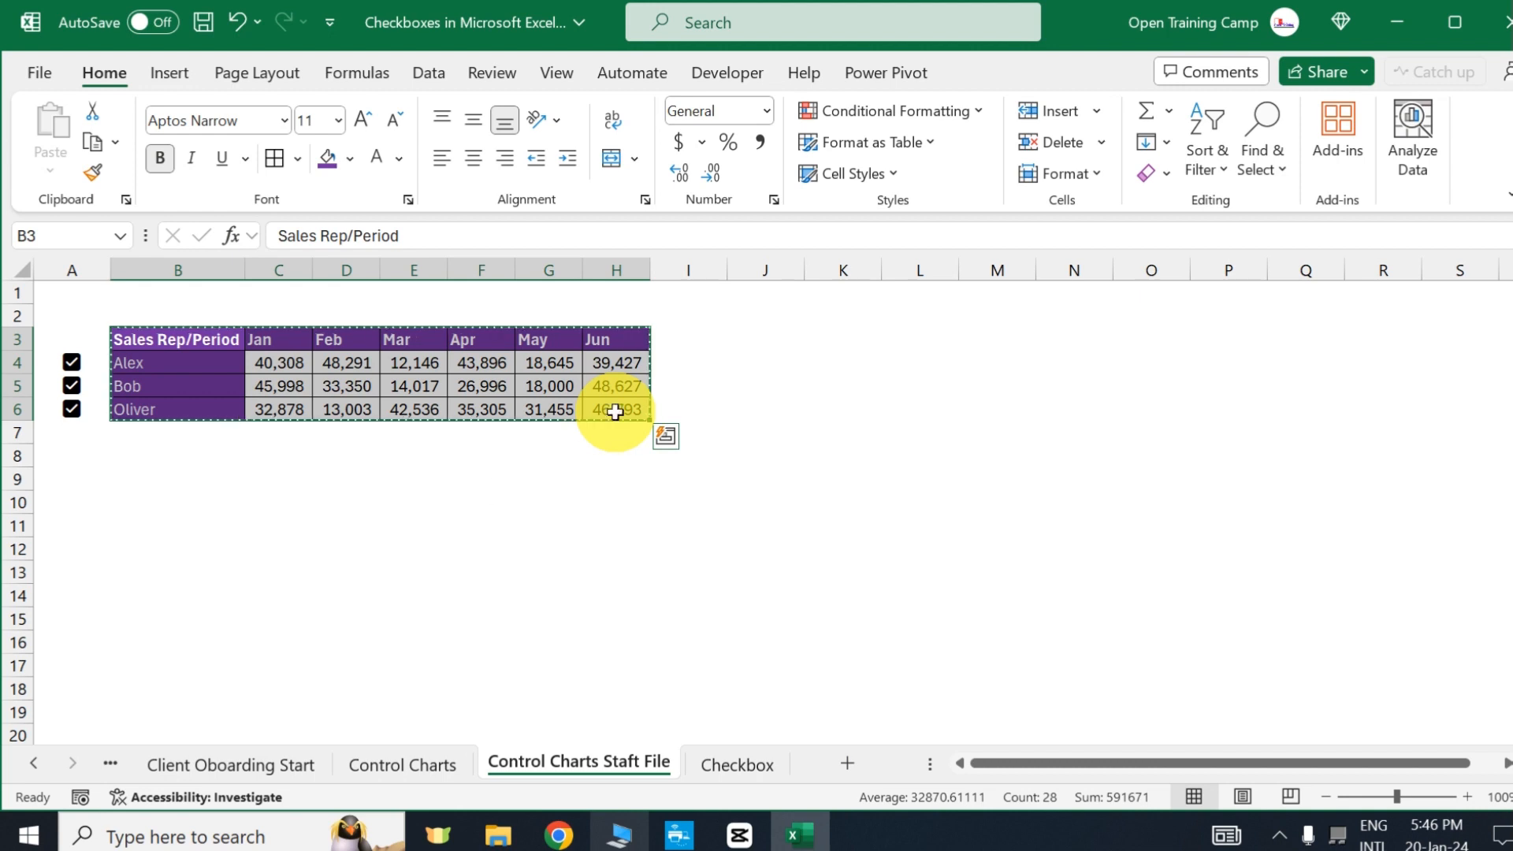
pyautogui.click(152, 502)
pyautogui.hotkey('ctrl', 'v')
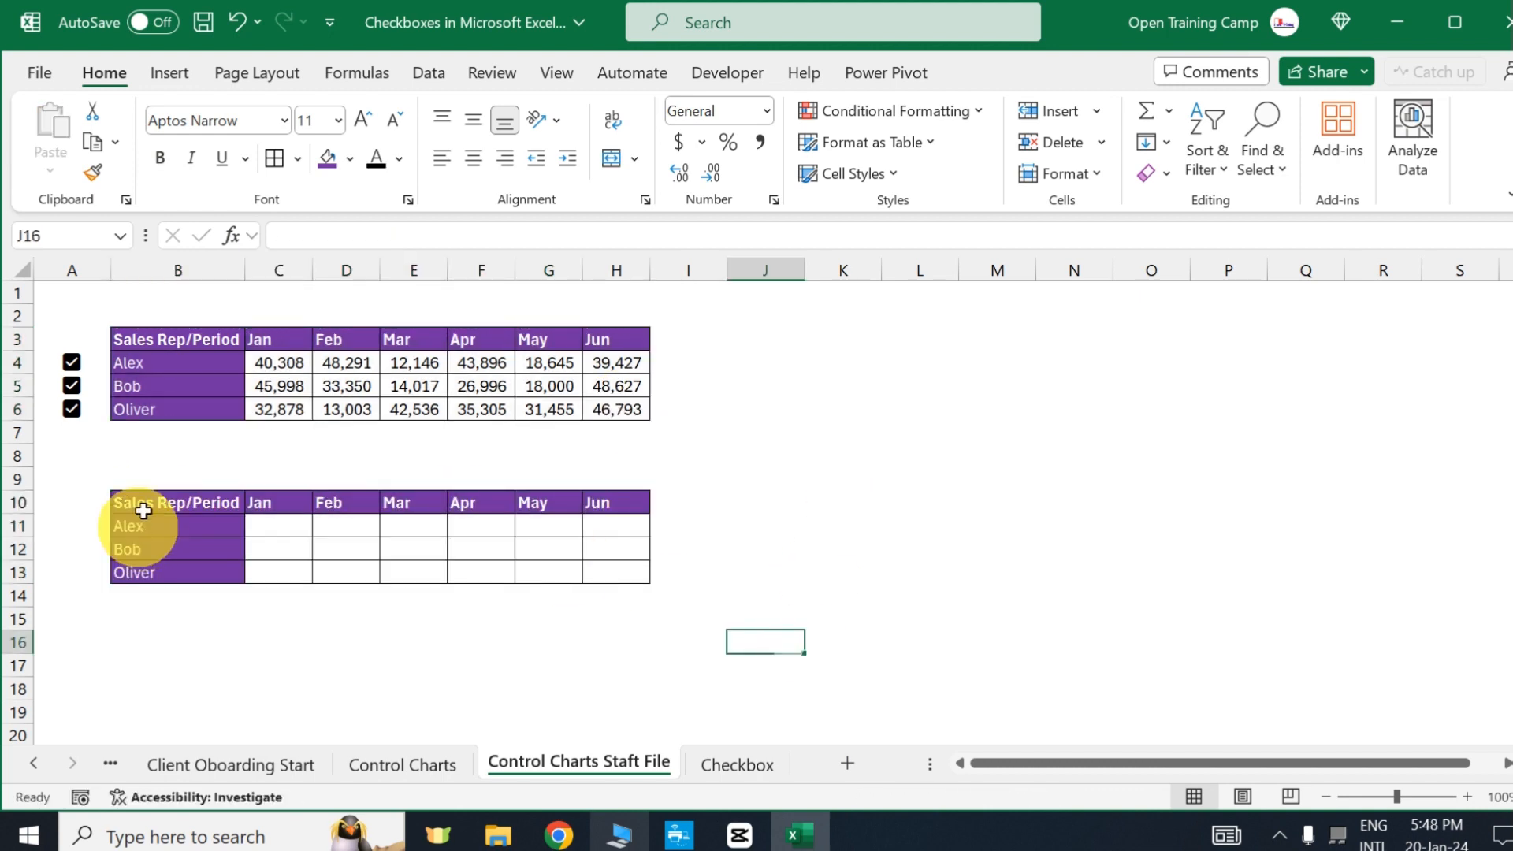
pyautogui.moveTo(226, 499); pyautogui.dragTo(595, 570)
pyautogui.click(851, 570)
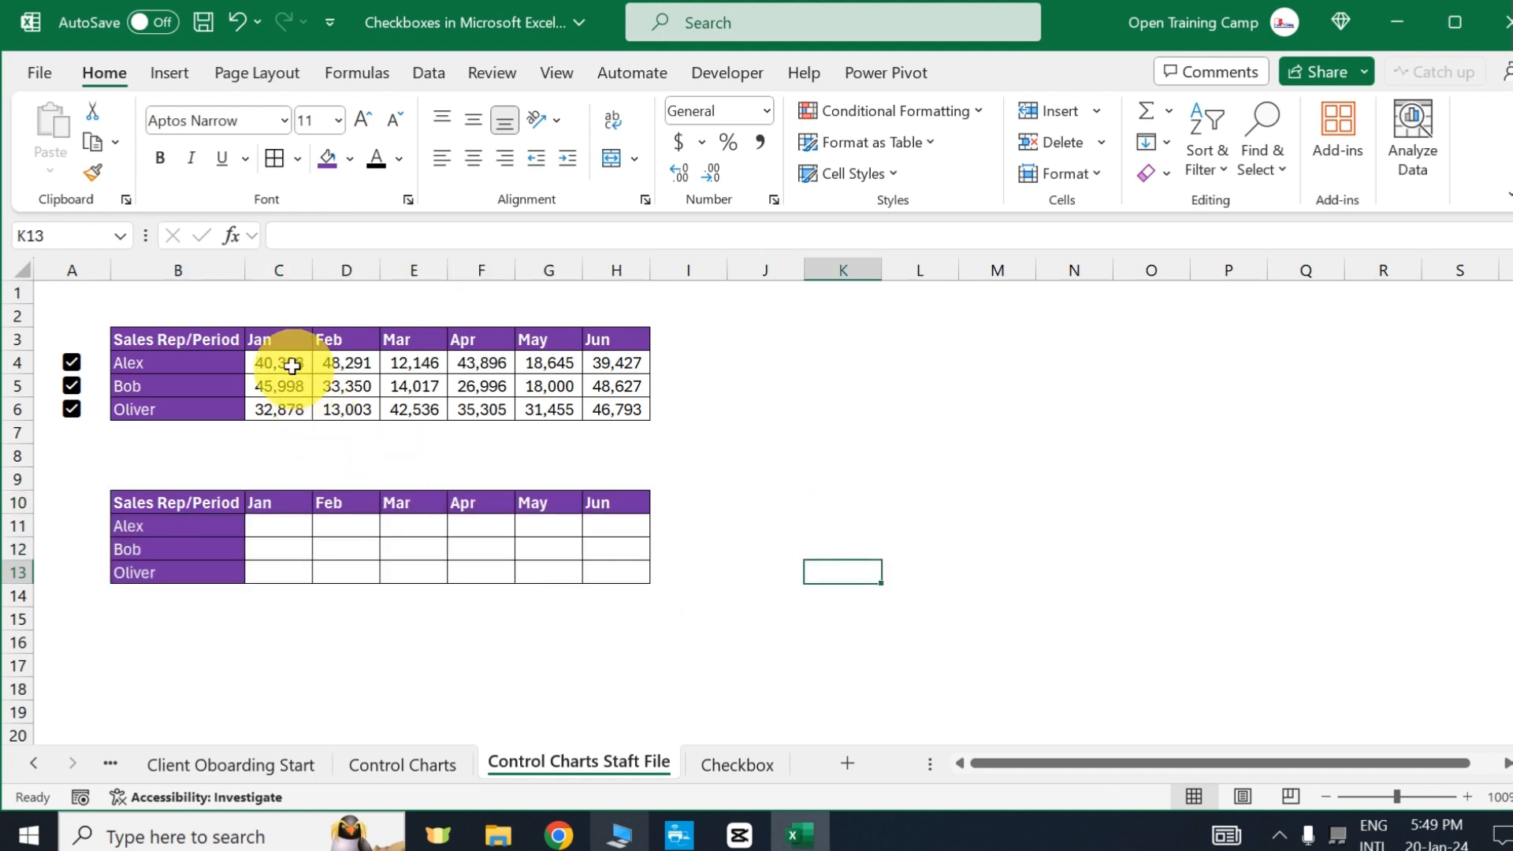
pyautogui.moveTo(291, 365); pyautogui.dragTo(615, 405)
pyautogui.click(908, 498)
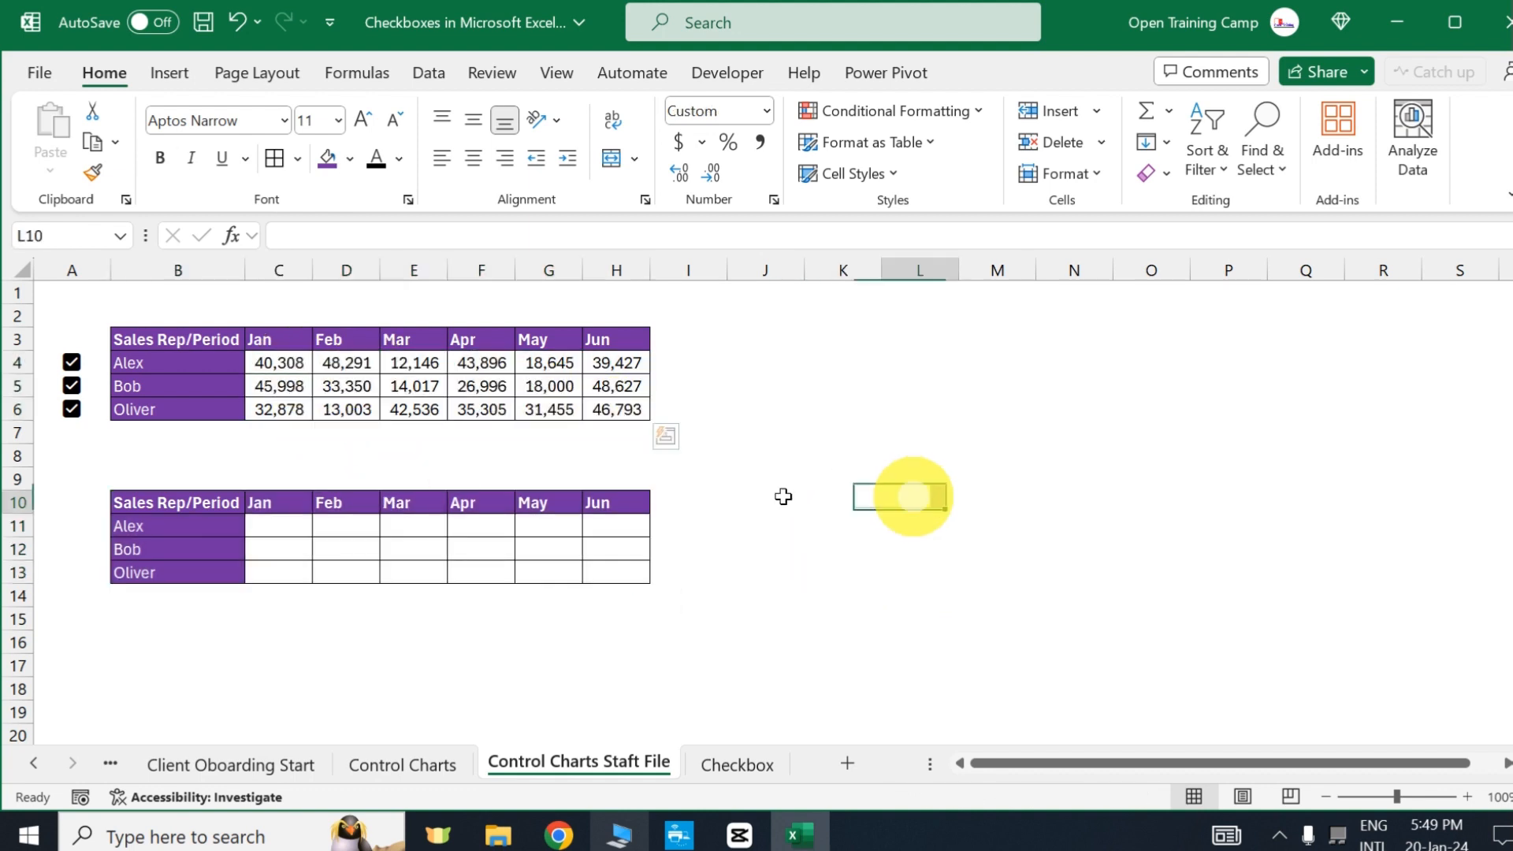
# - Enter the formula =IF($A4=TRUE,C4,"") in C11, with only the column of the checkbox reference locked
pyautogui.click(280, 526)
pyautogui.write('=')
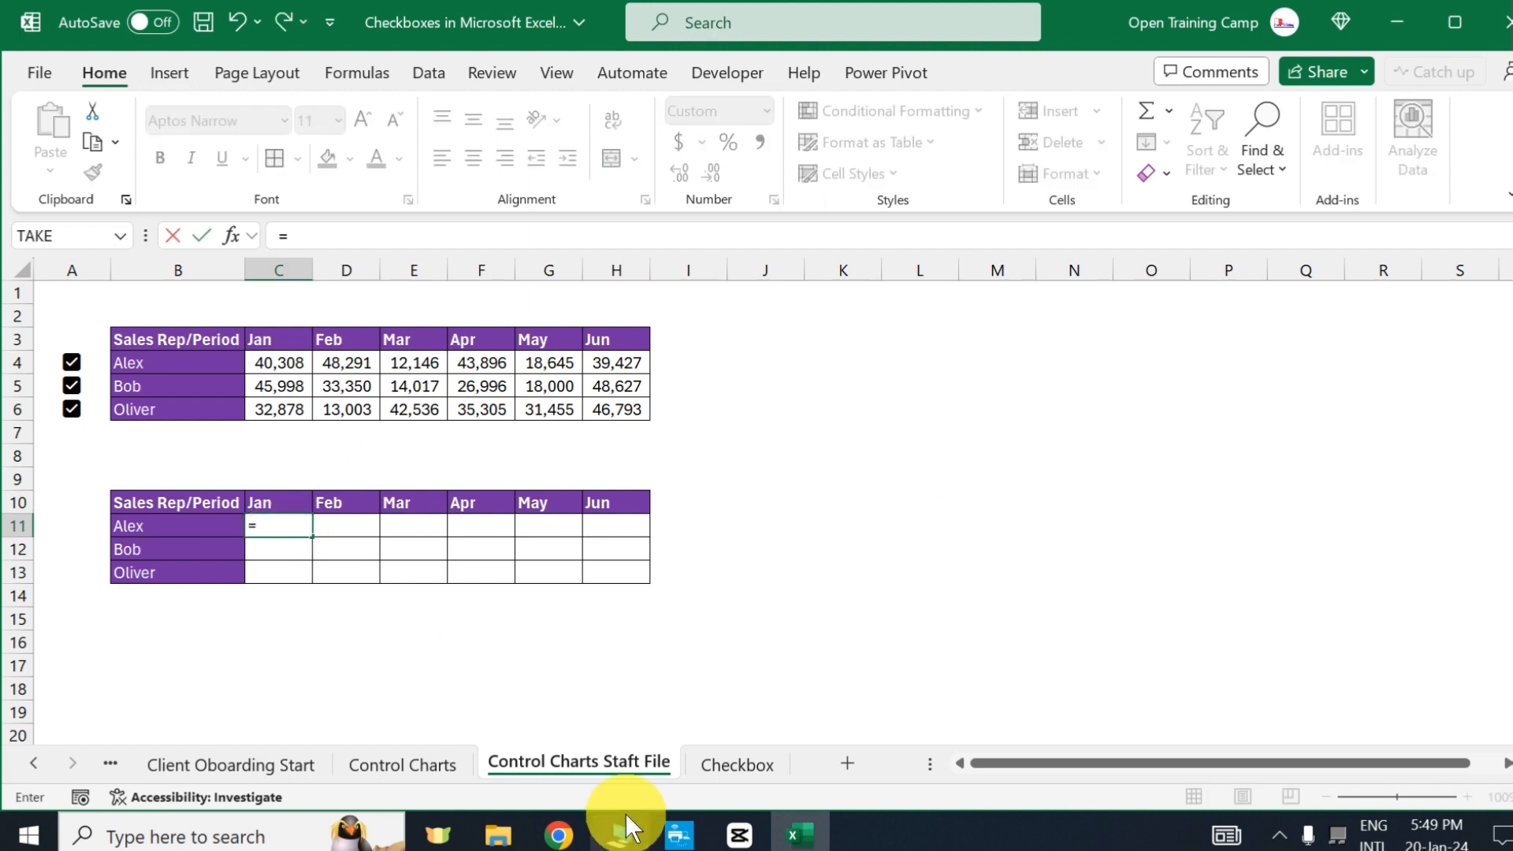
pyautogui.write('IF(')
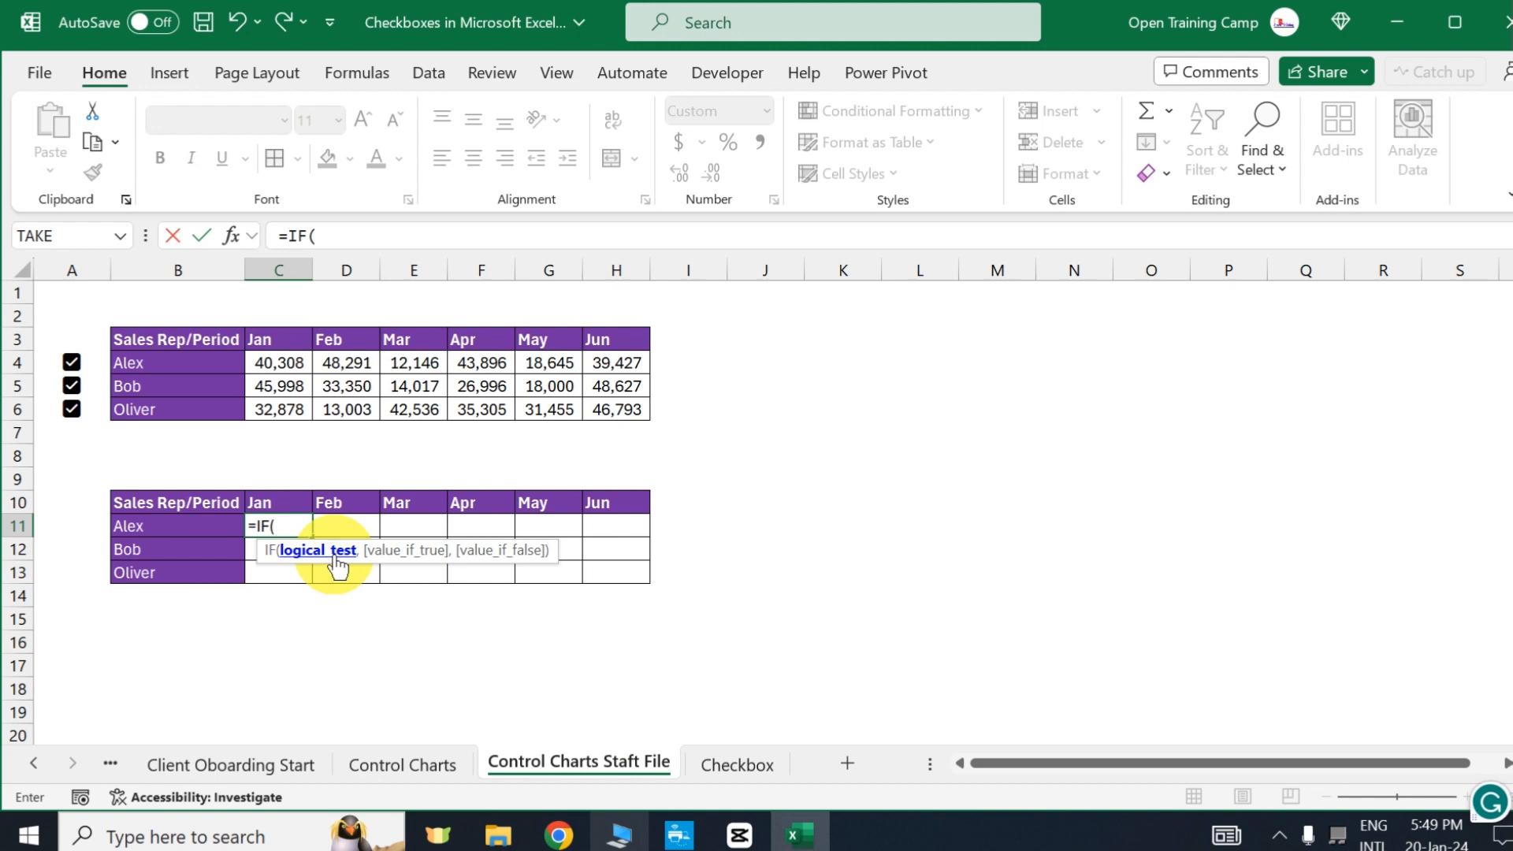
pyautogui.click(85, 361)
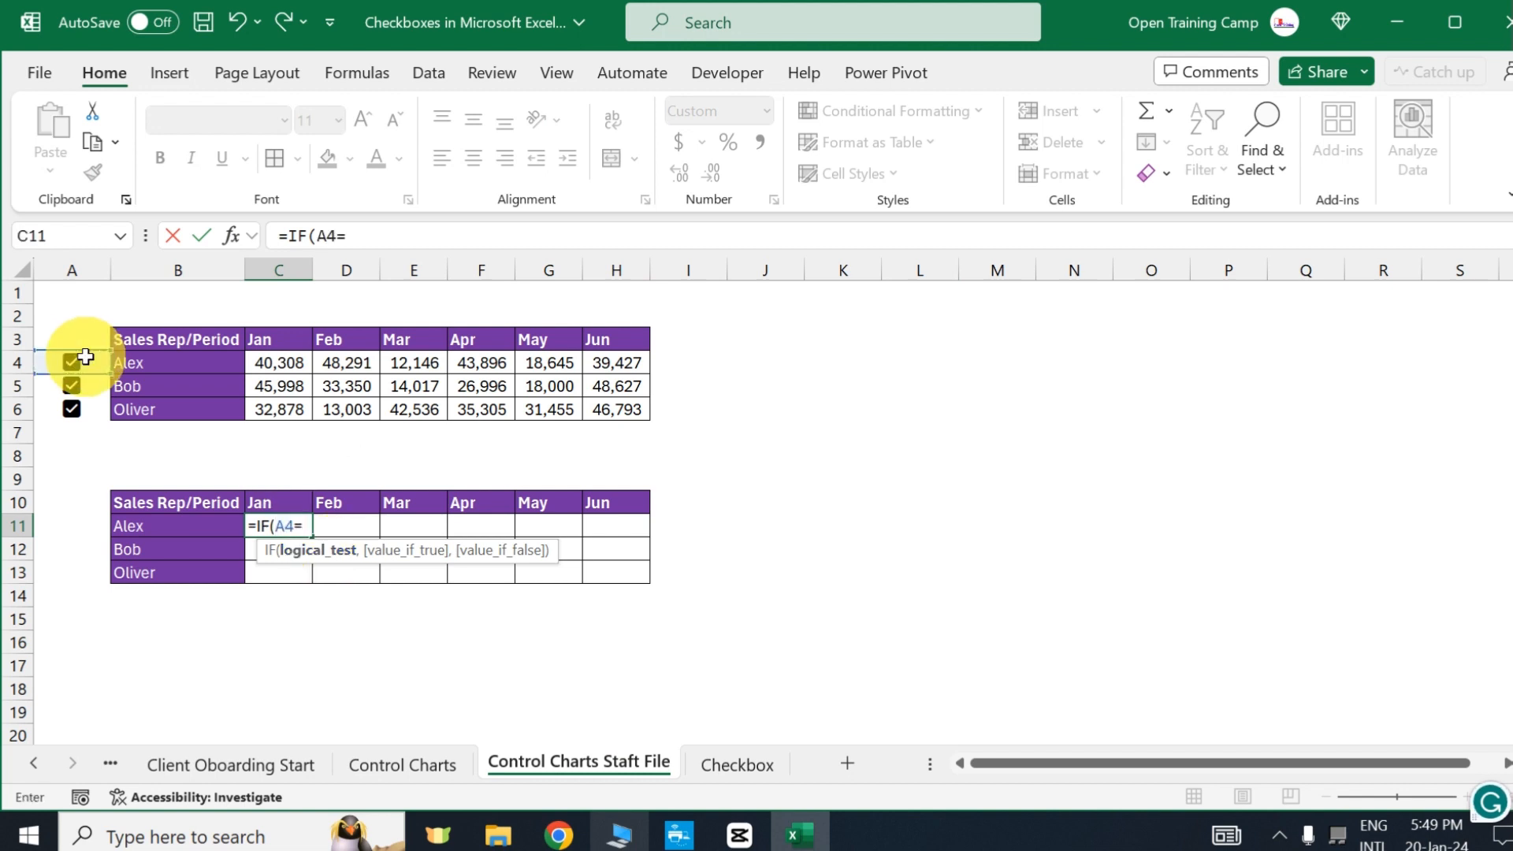
pyautogui.write('=TRU')
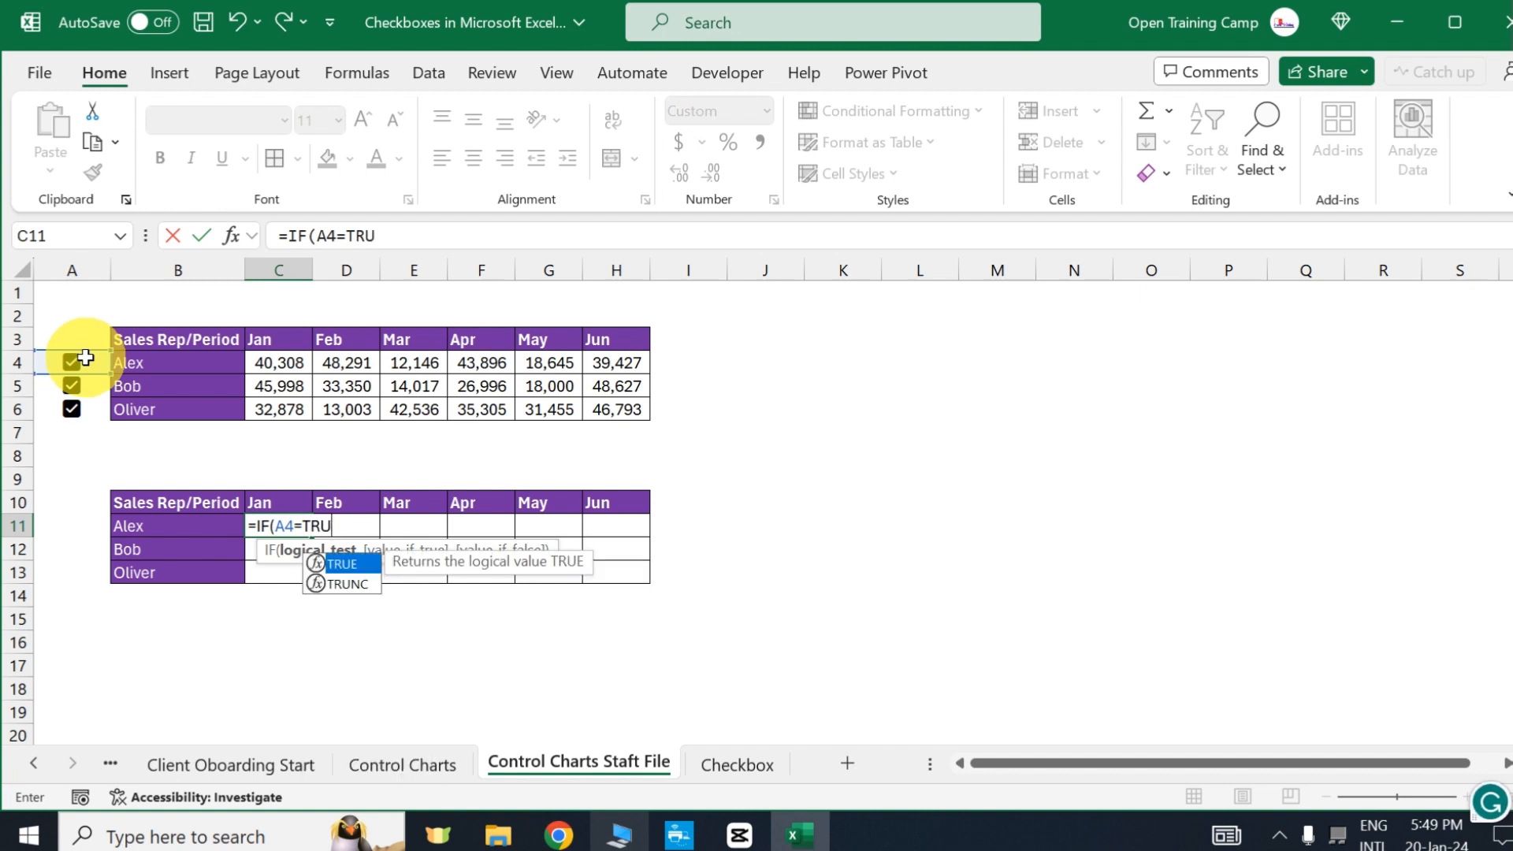
pyautogui.write(',')
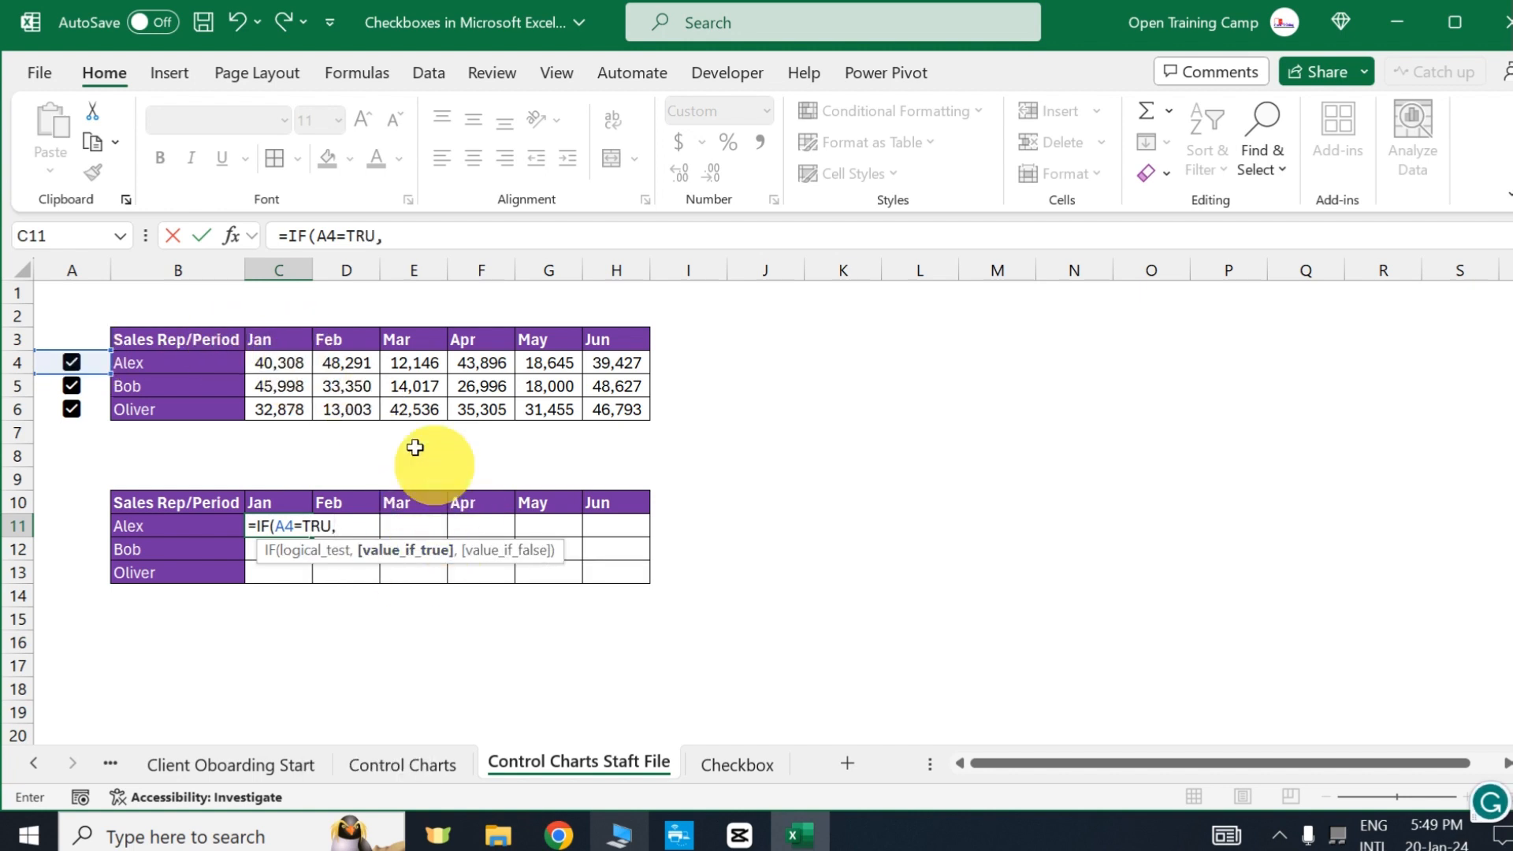
pyautogui.click(276, 363)
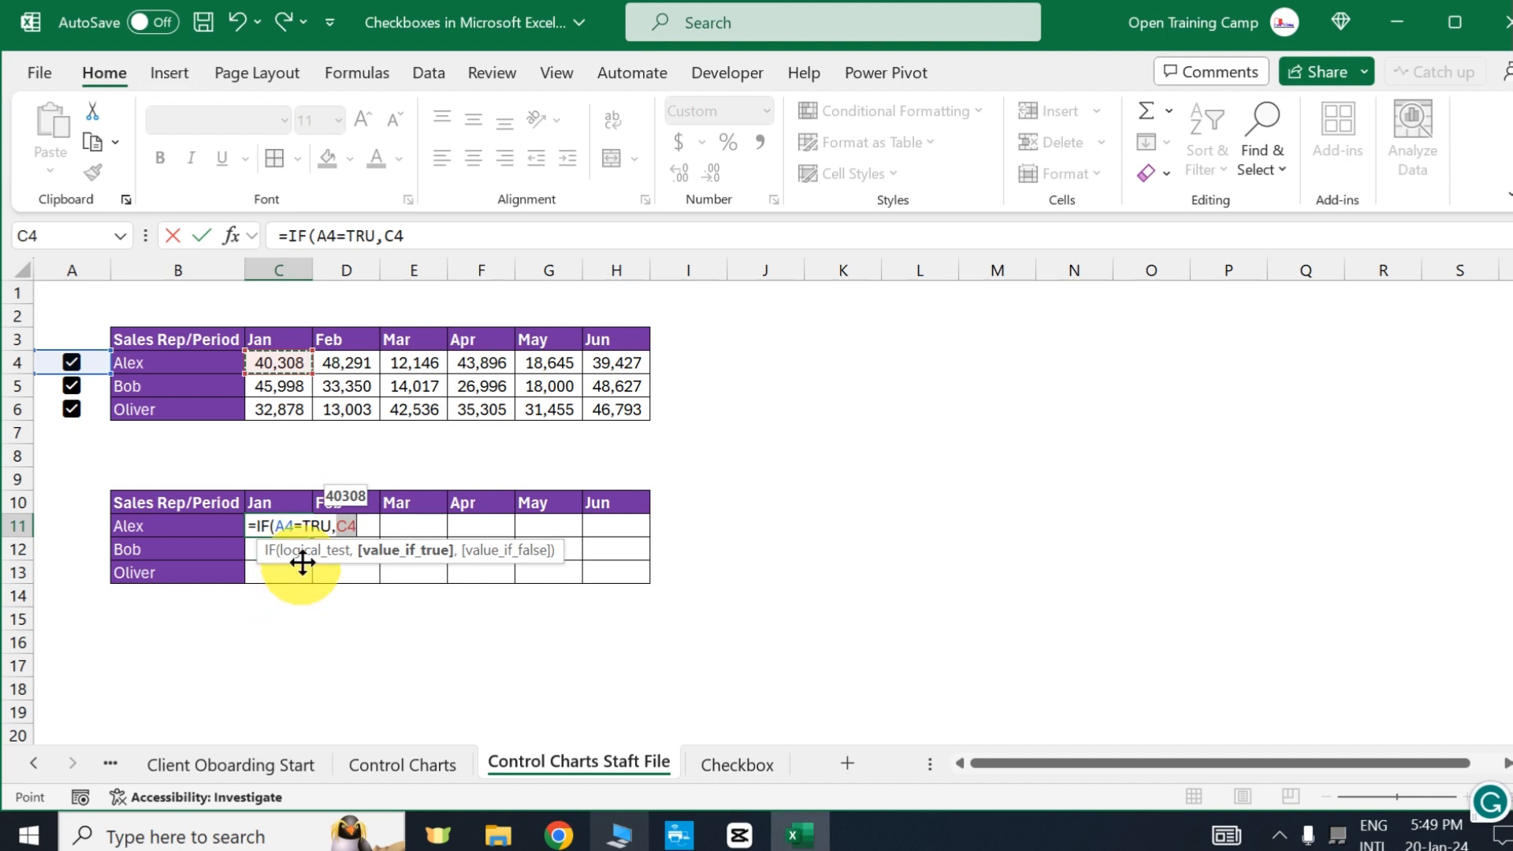
pyautogui.doubleClick(282, 526)
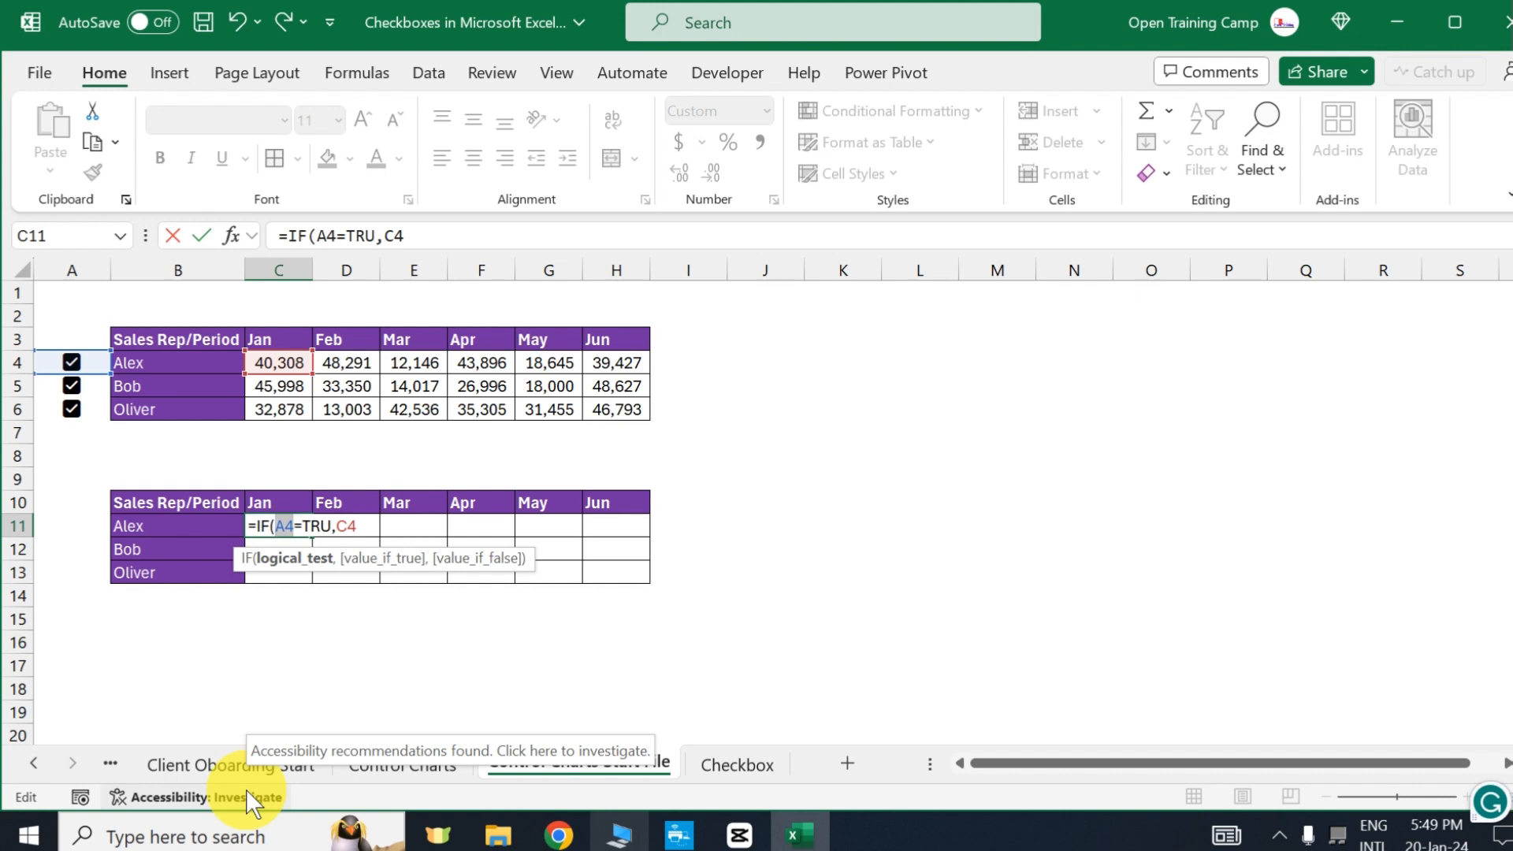
pyautogui.press('F4')
pyautogui.press('F4')
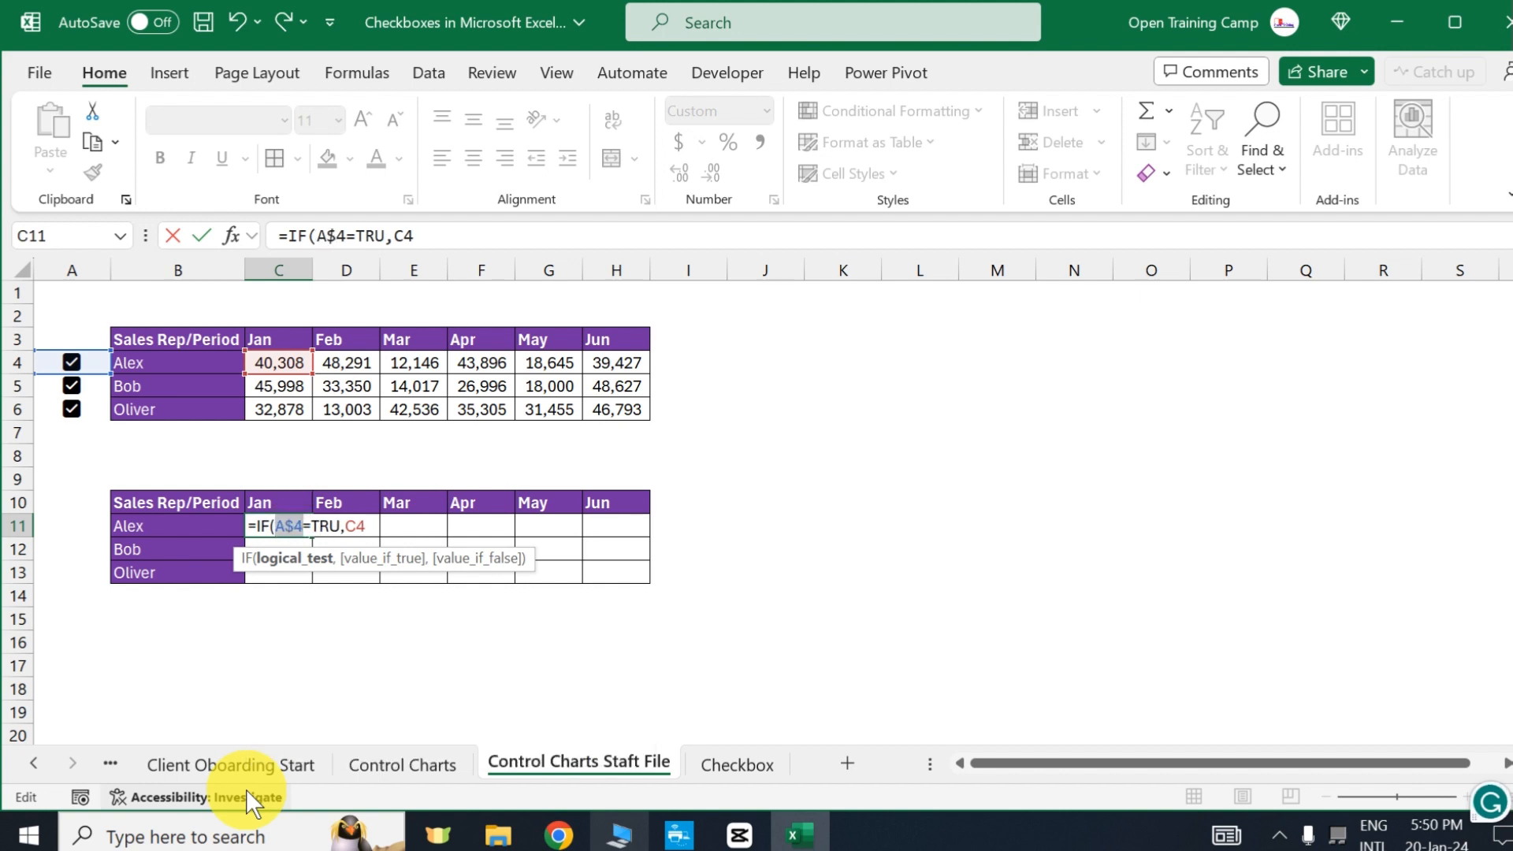
pyautogui.press('F4')
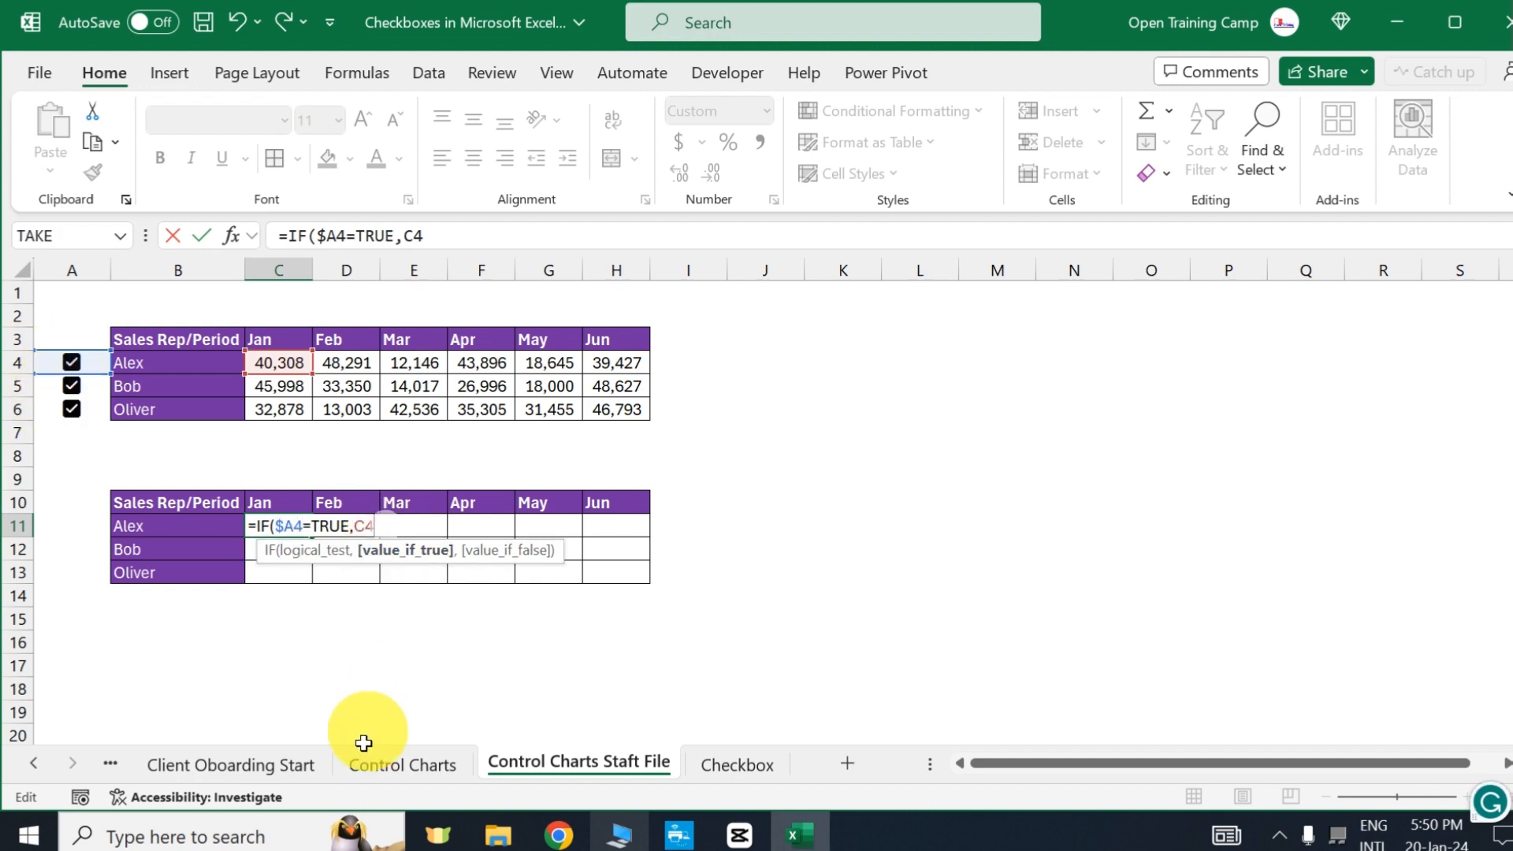
pyautogui.write(',')
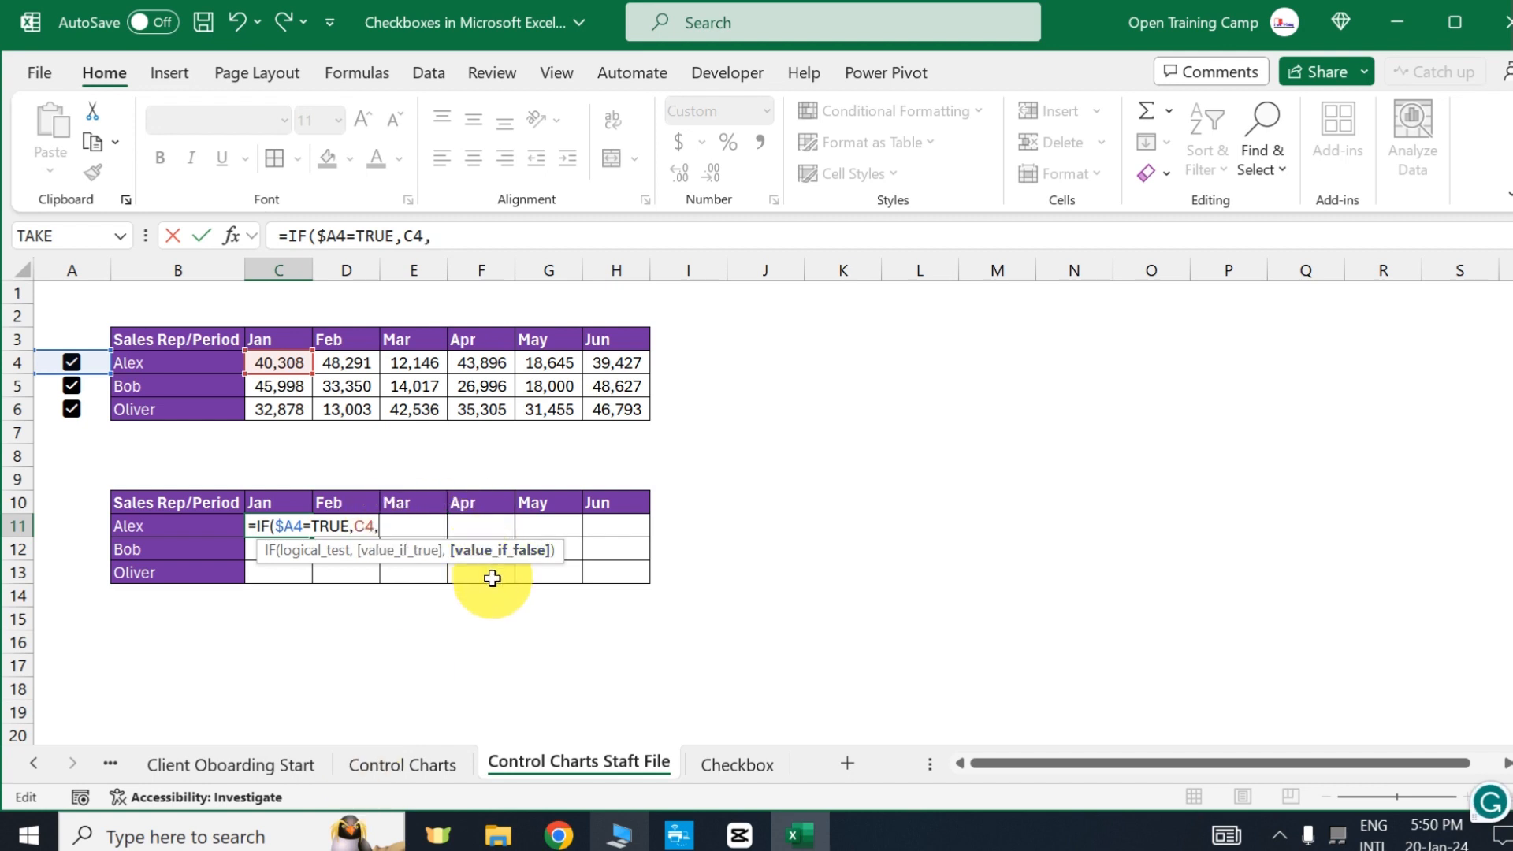
pyautogui.write('"")')
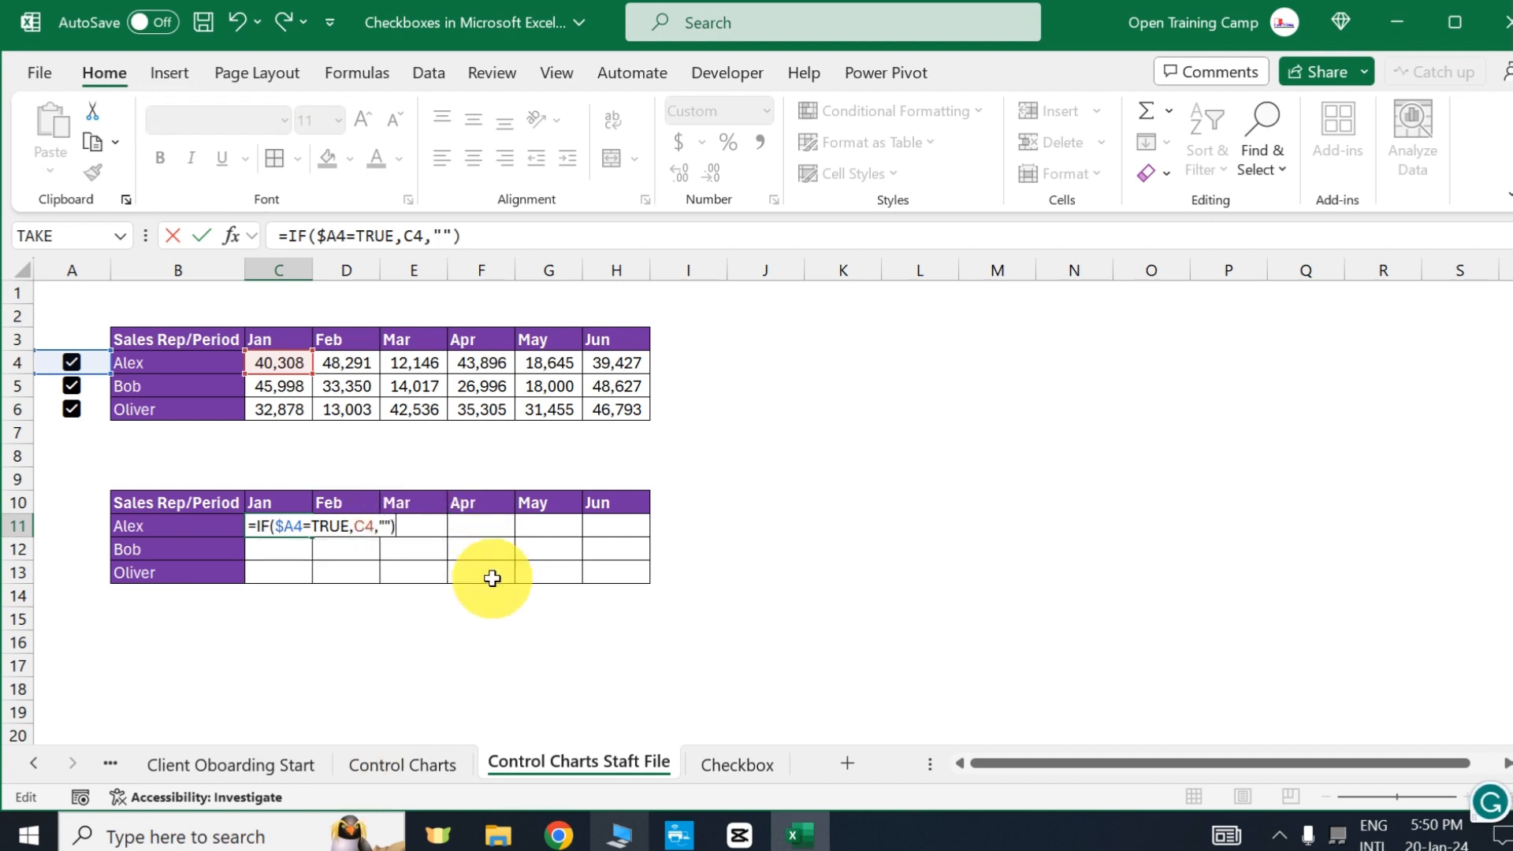
pyautogui.press('Return')
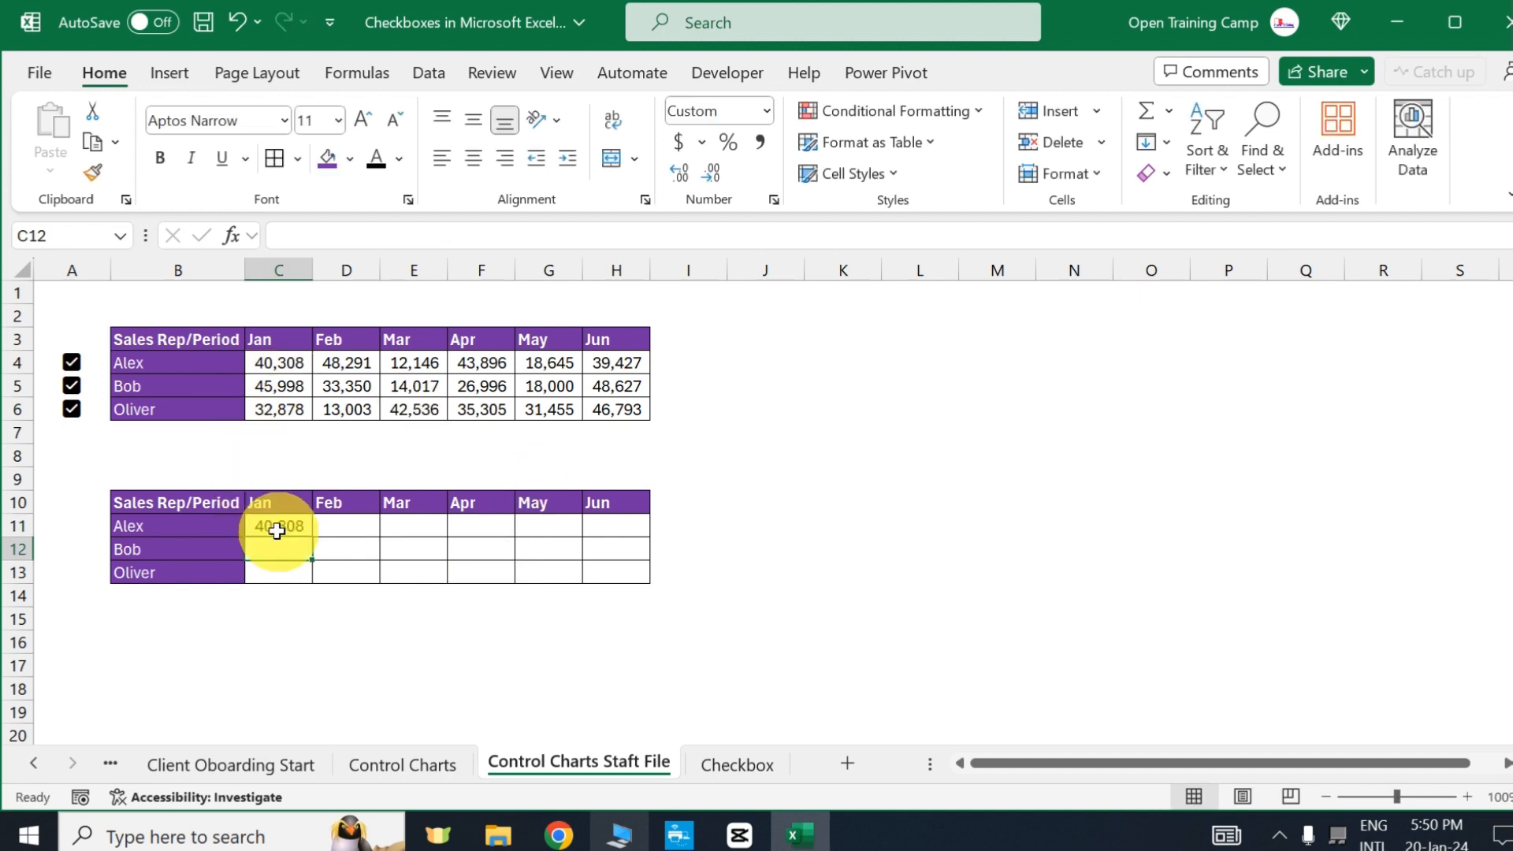
# - Fill the C11 formula across to H11 and down through row 13 of the lower table
pyautogui.click(275, 531)
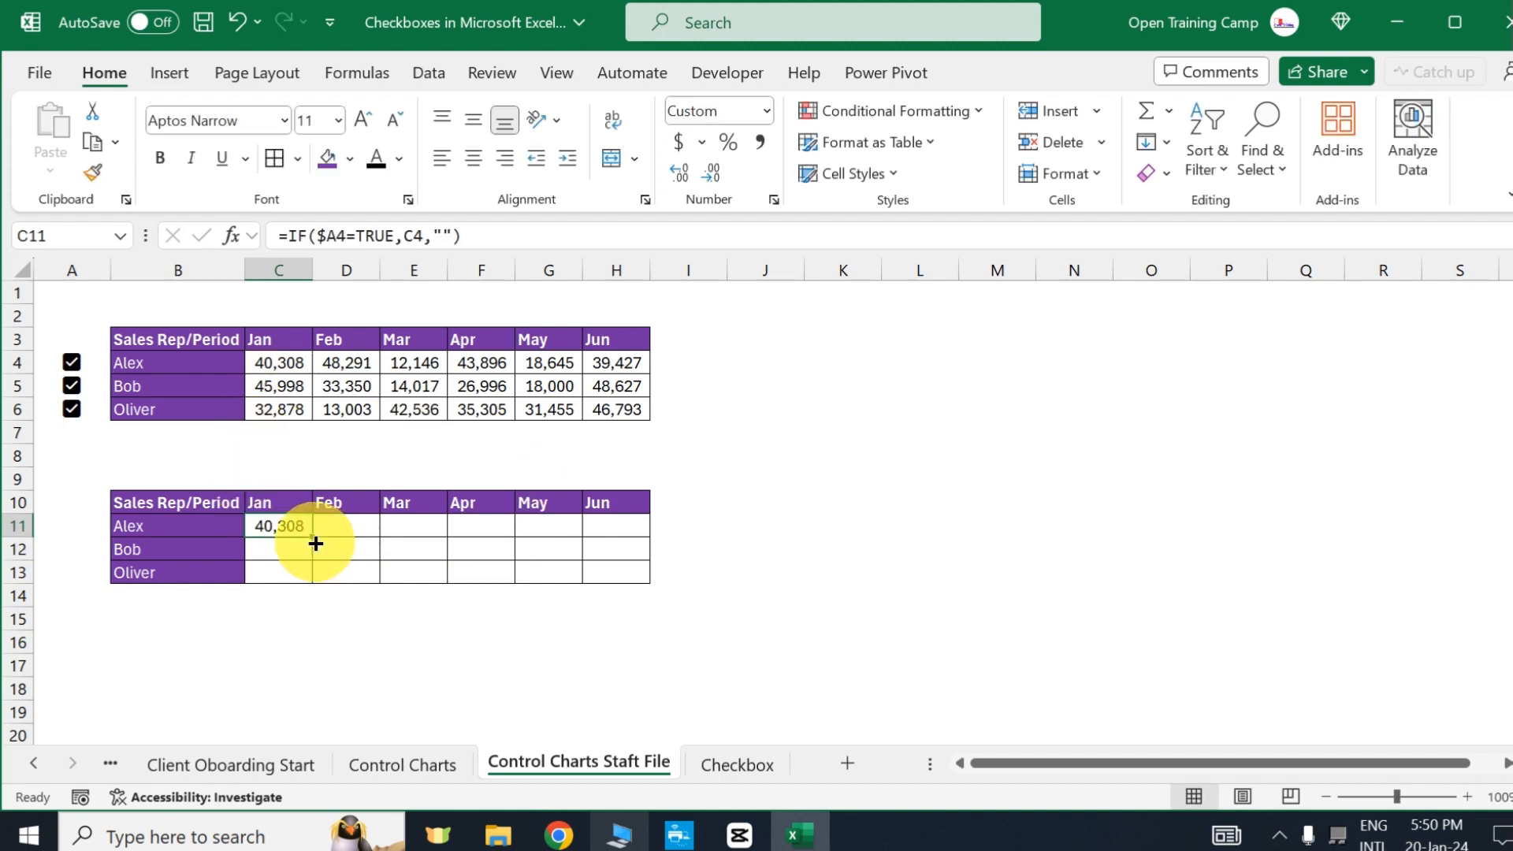
pyautogui.moveTo(315, 542); pyautogui.dragTo(634, 536)
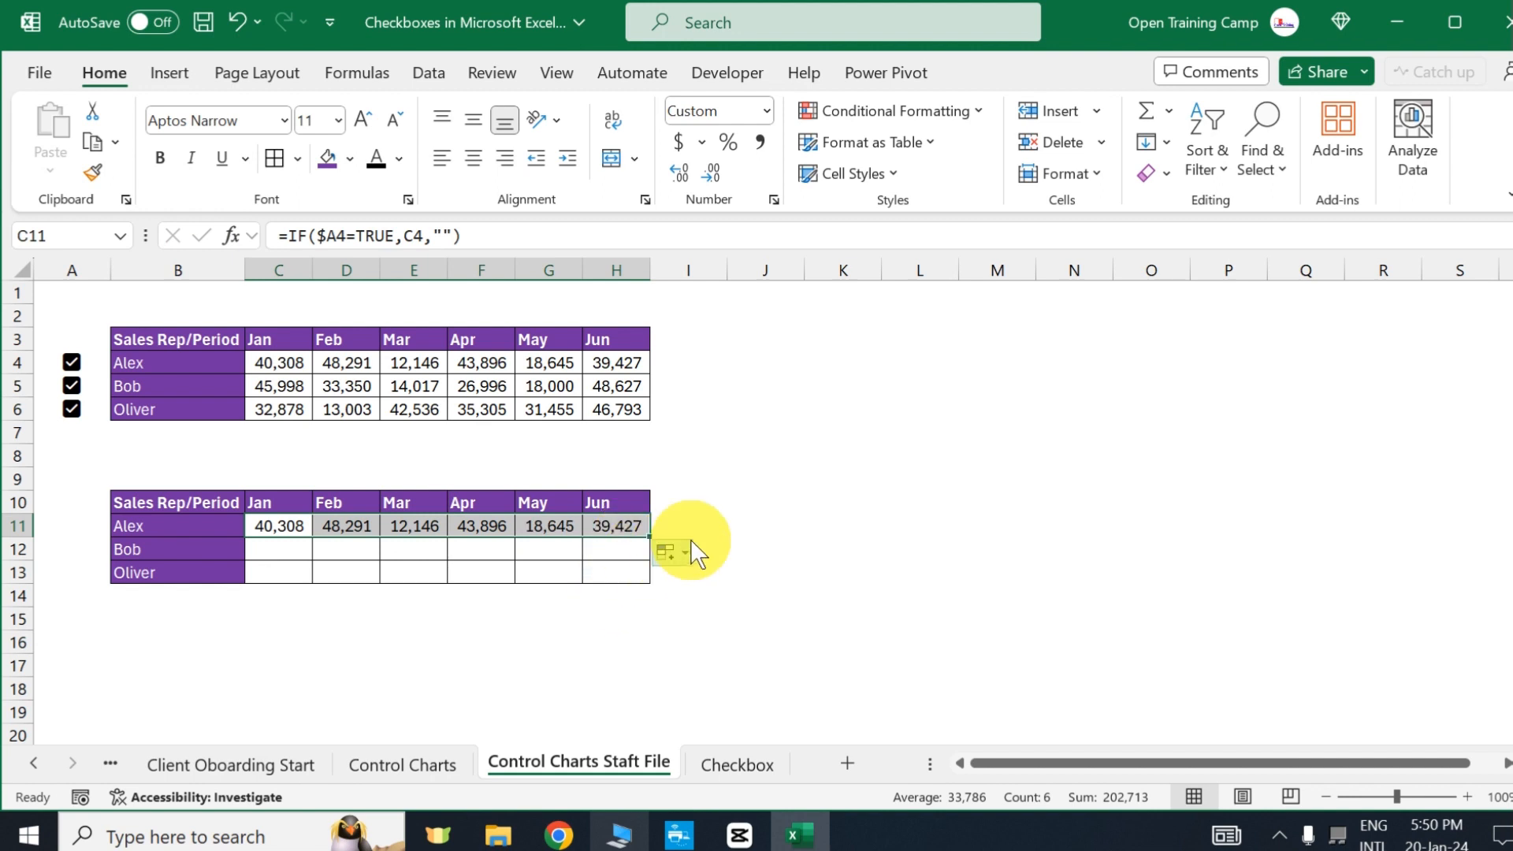
pyautogui.moveTo(654, 538); pyautogui.dragTo(651, 577)
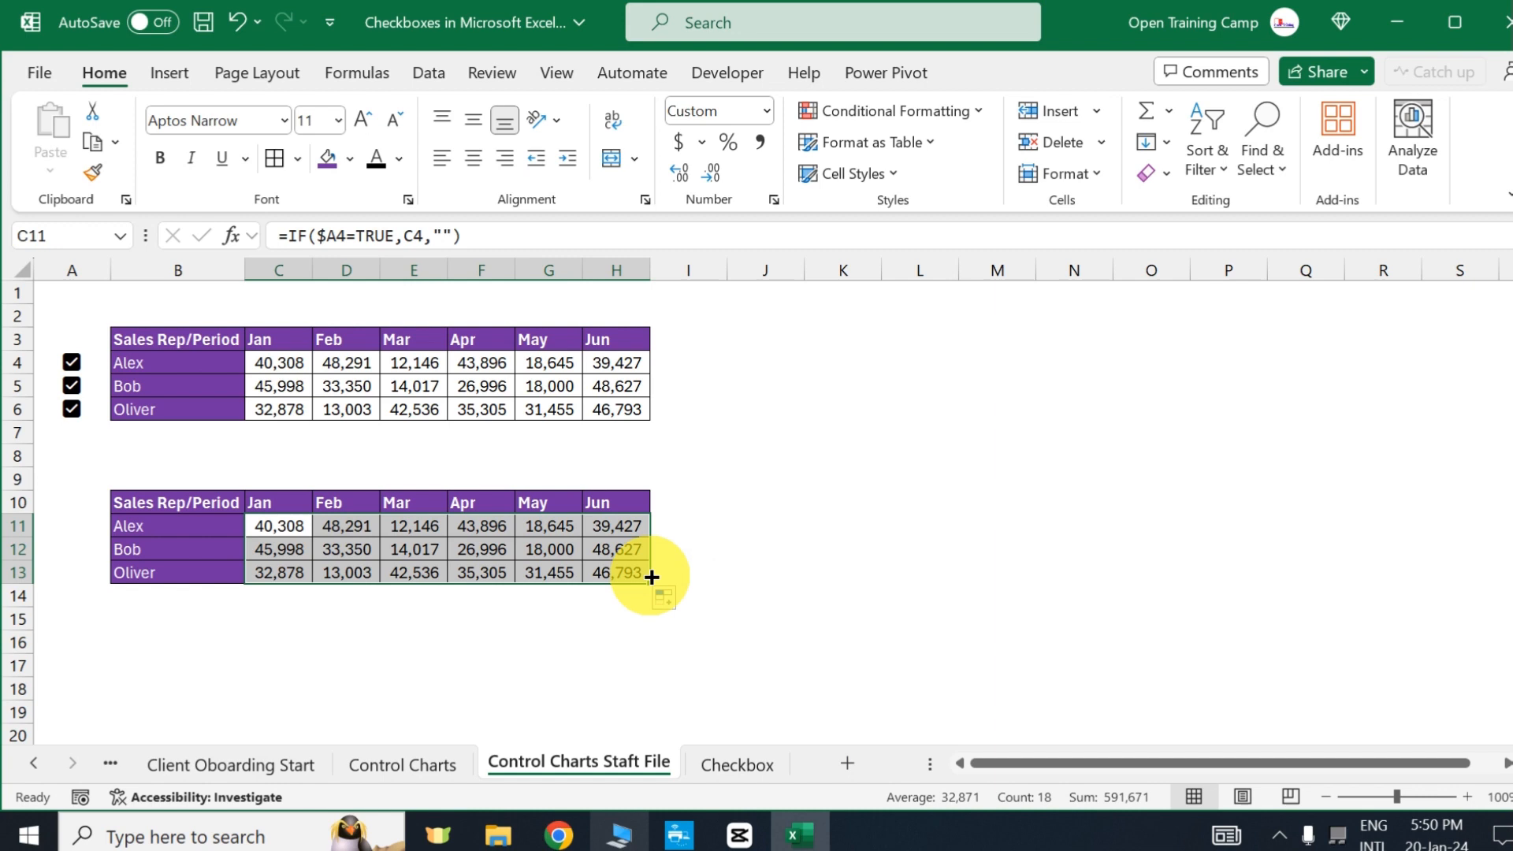
pyautogui.click(339, 662)
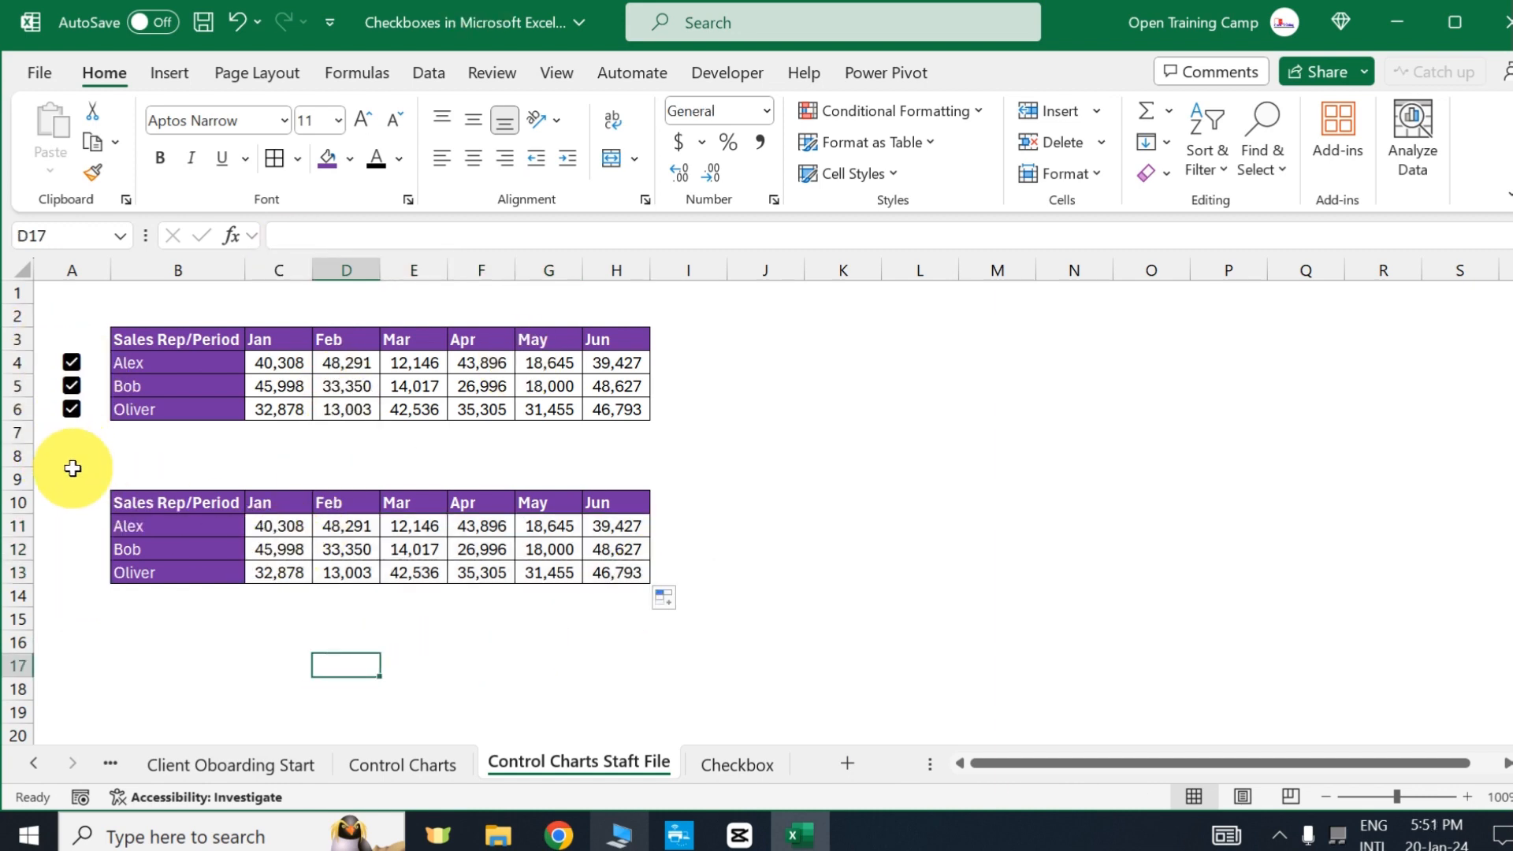
# - Test the lower table's formulas by clearing and rechecking the checkboxes in A6 and A5
pyautogui.click(71, 410)
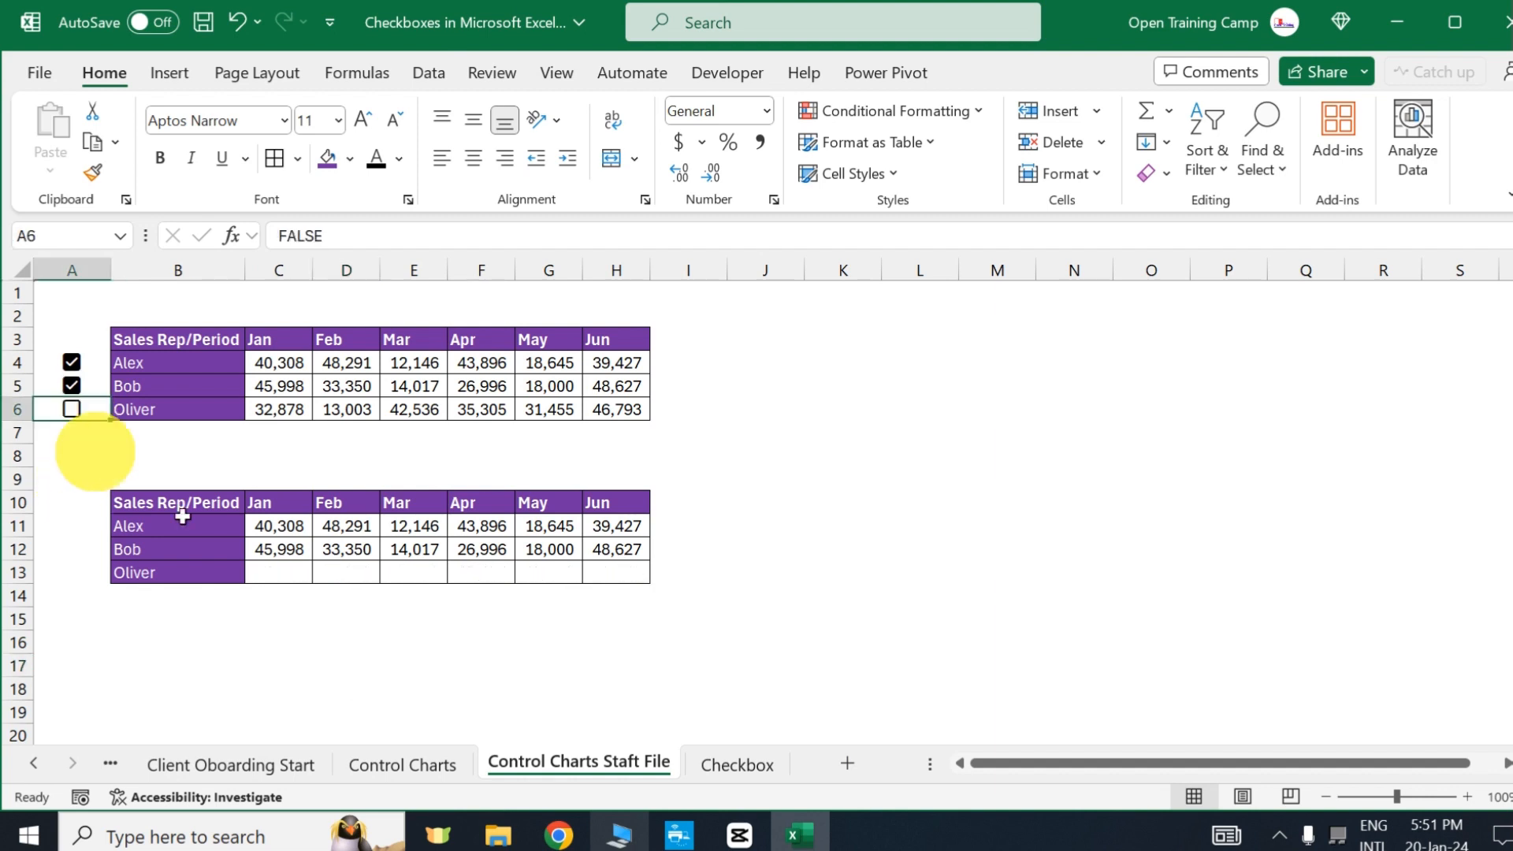
pyautogui.click(72, 409)
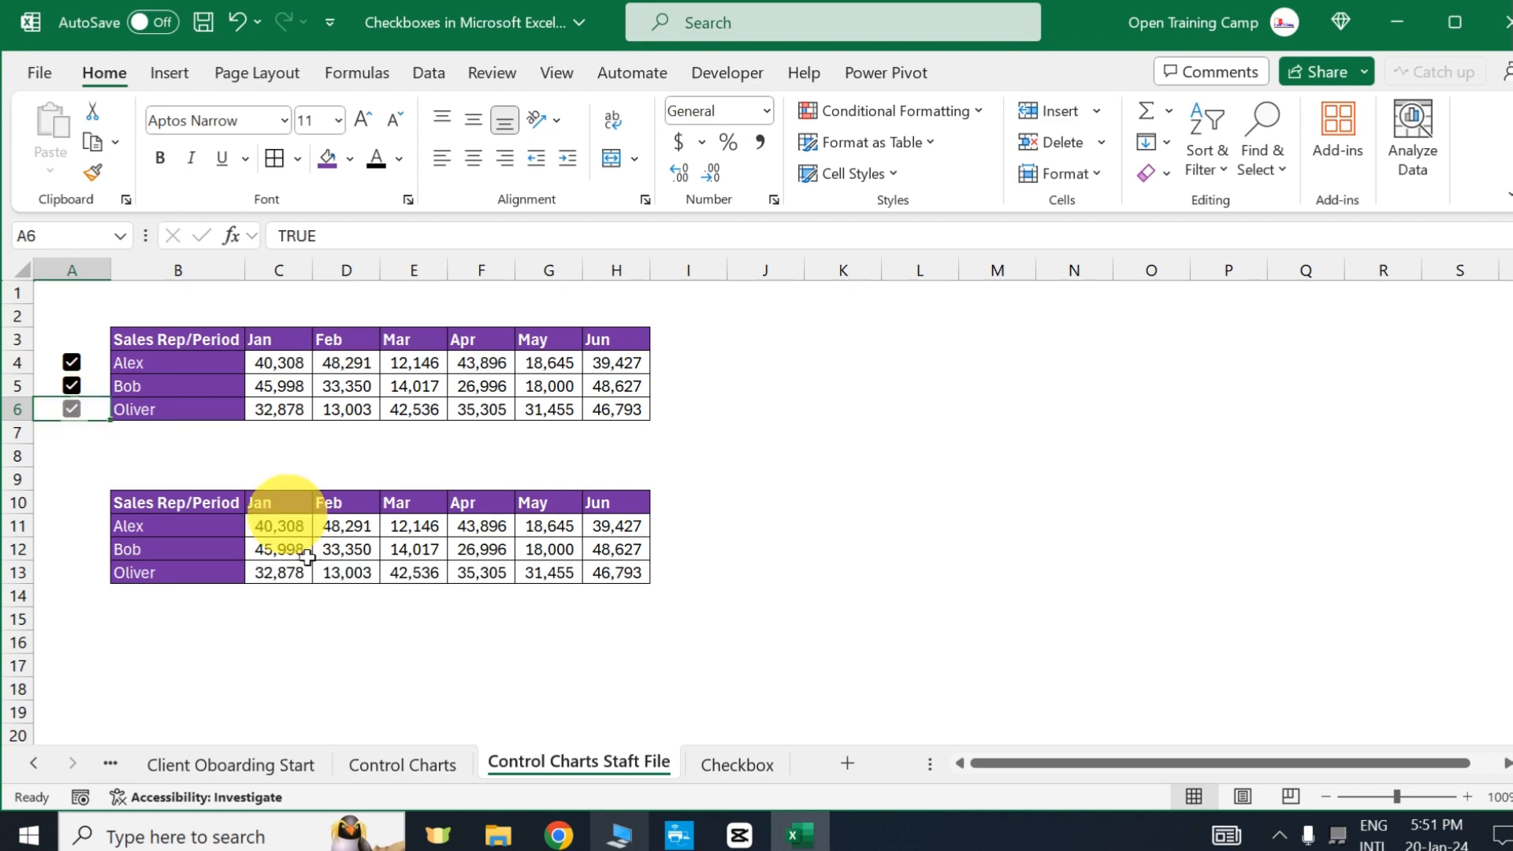
pyautogui.click(72, 386)
pyautogui.click(781, 502)
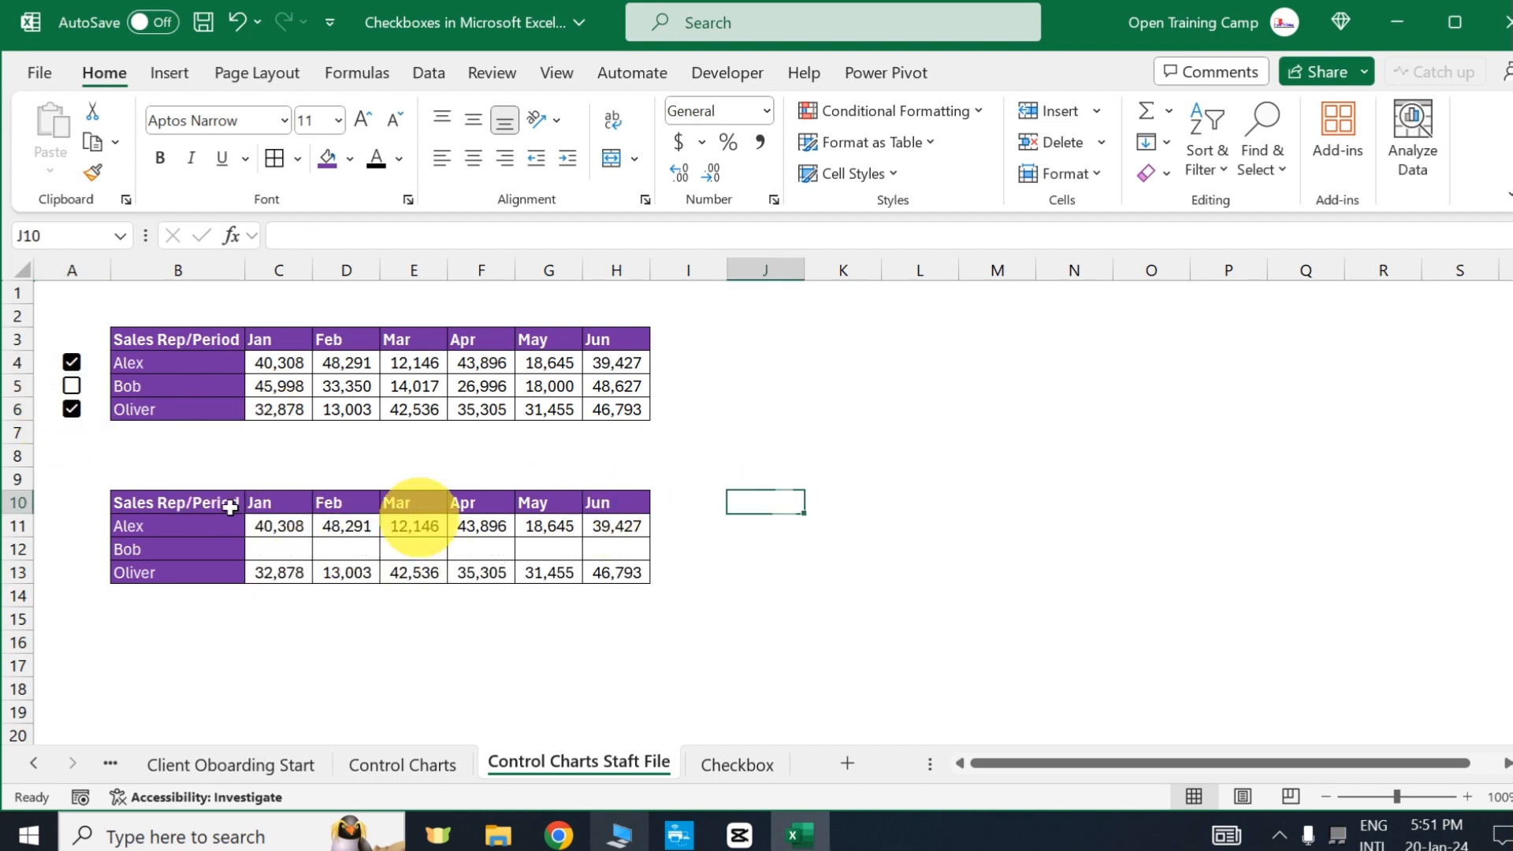
pyautogui.click(72, 396)
pyautogui.click(72, 394)
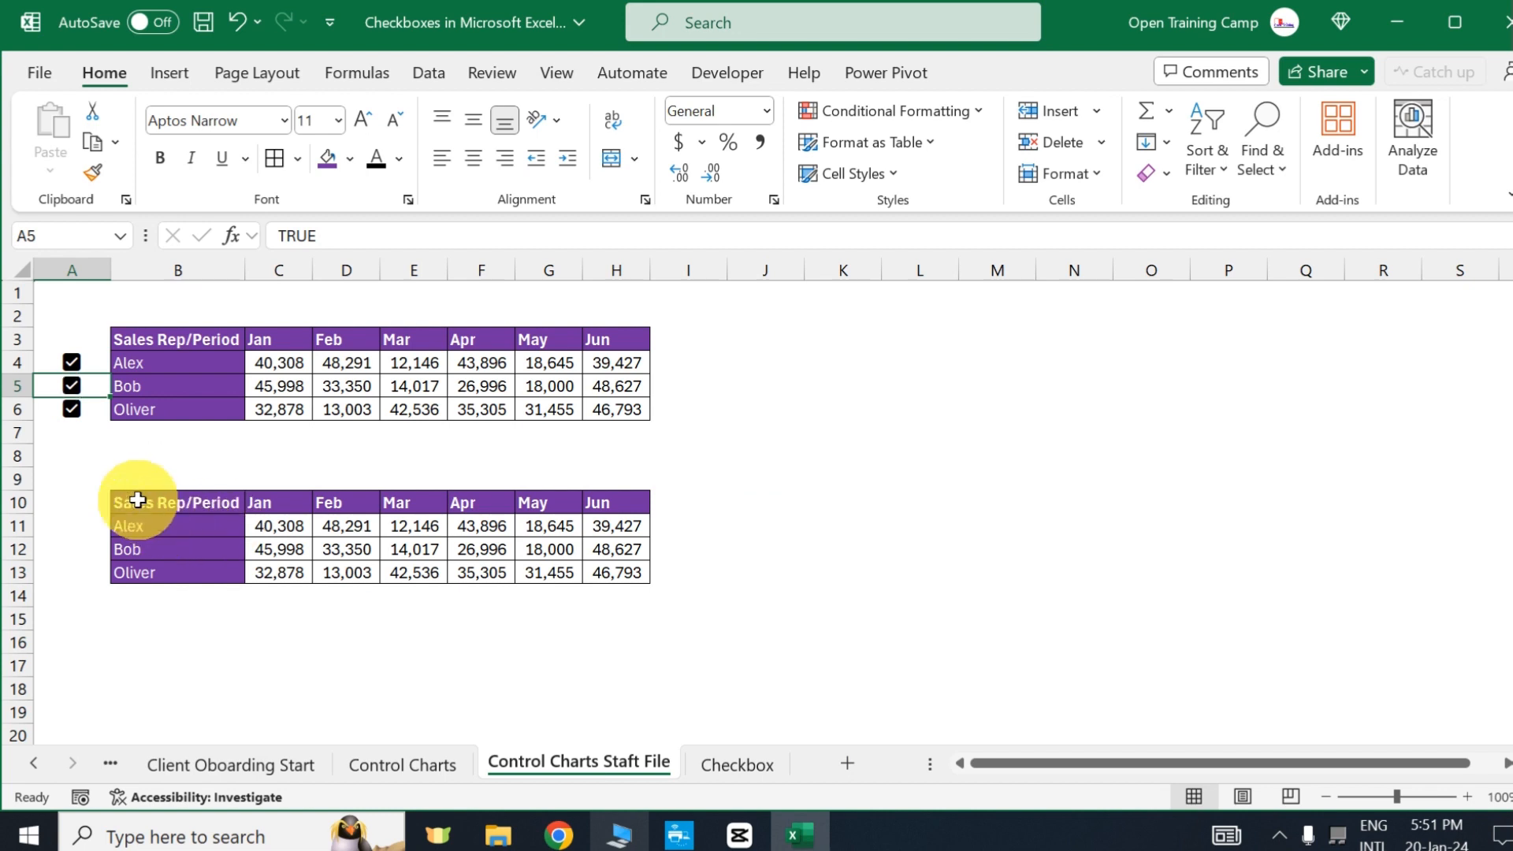
pyautogui.moveTo(223, 499); pyautogui.dragTo(642, 568)
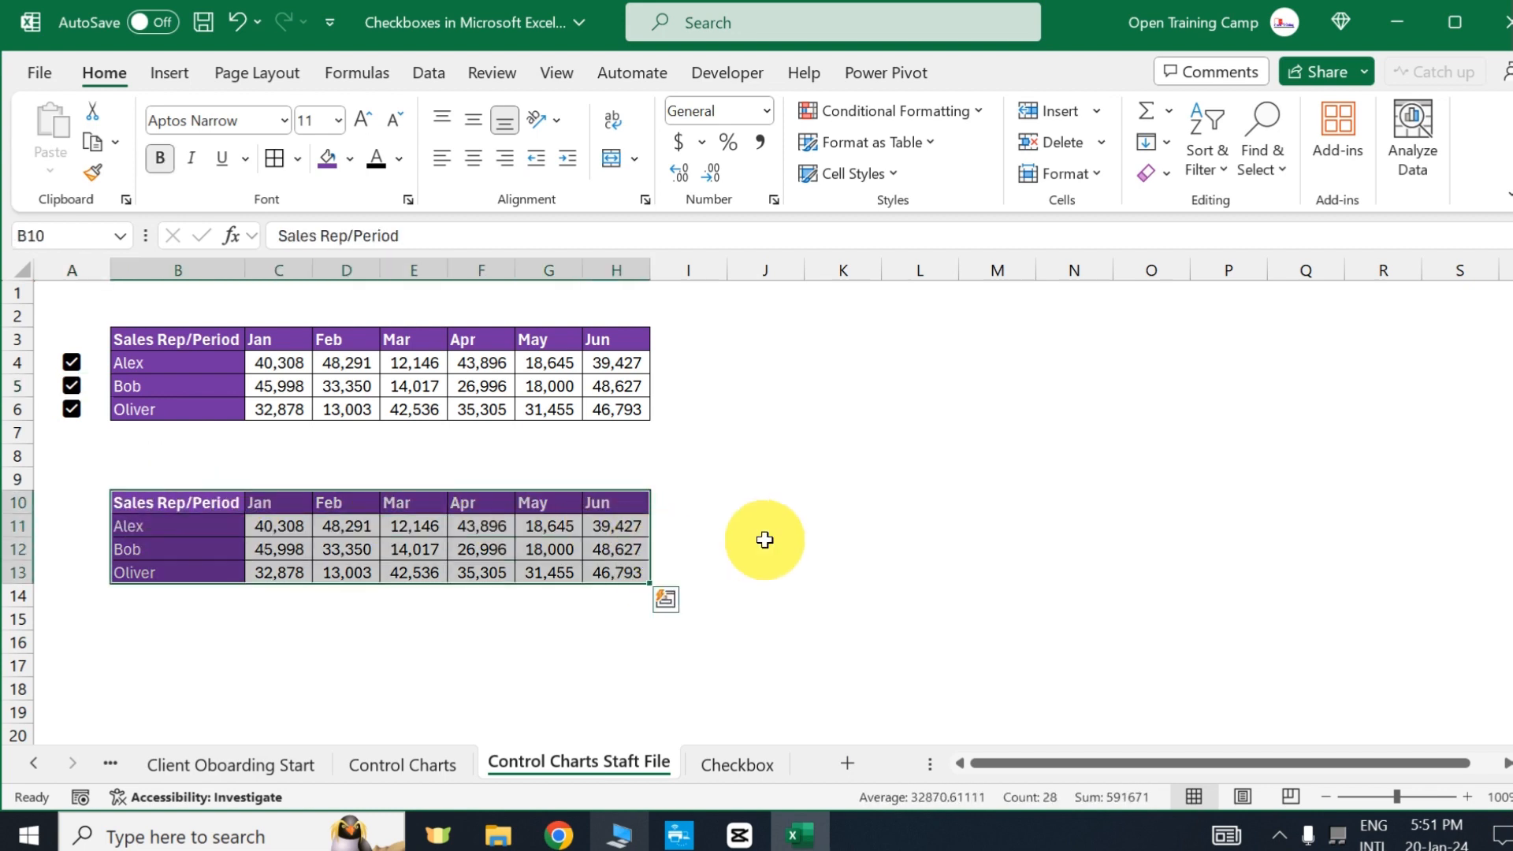
pyautogui.click(765, 540)
pyautogui.moveTo(155, 335); pyautogui.dragTo(623, 410)
pyautogui.click(840, 472)
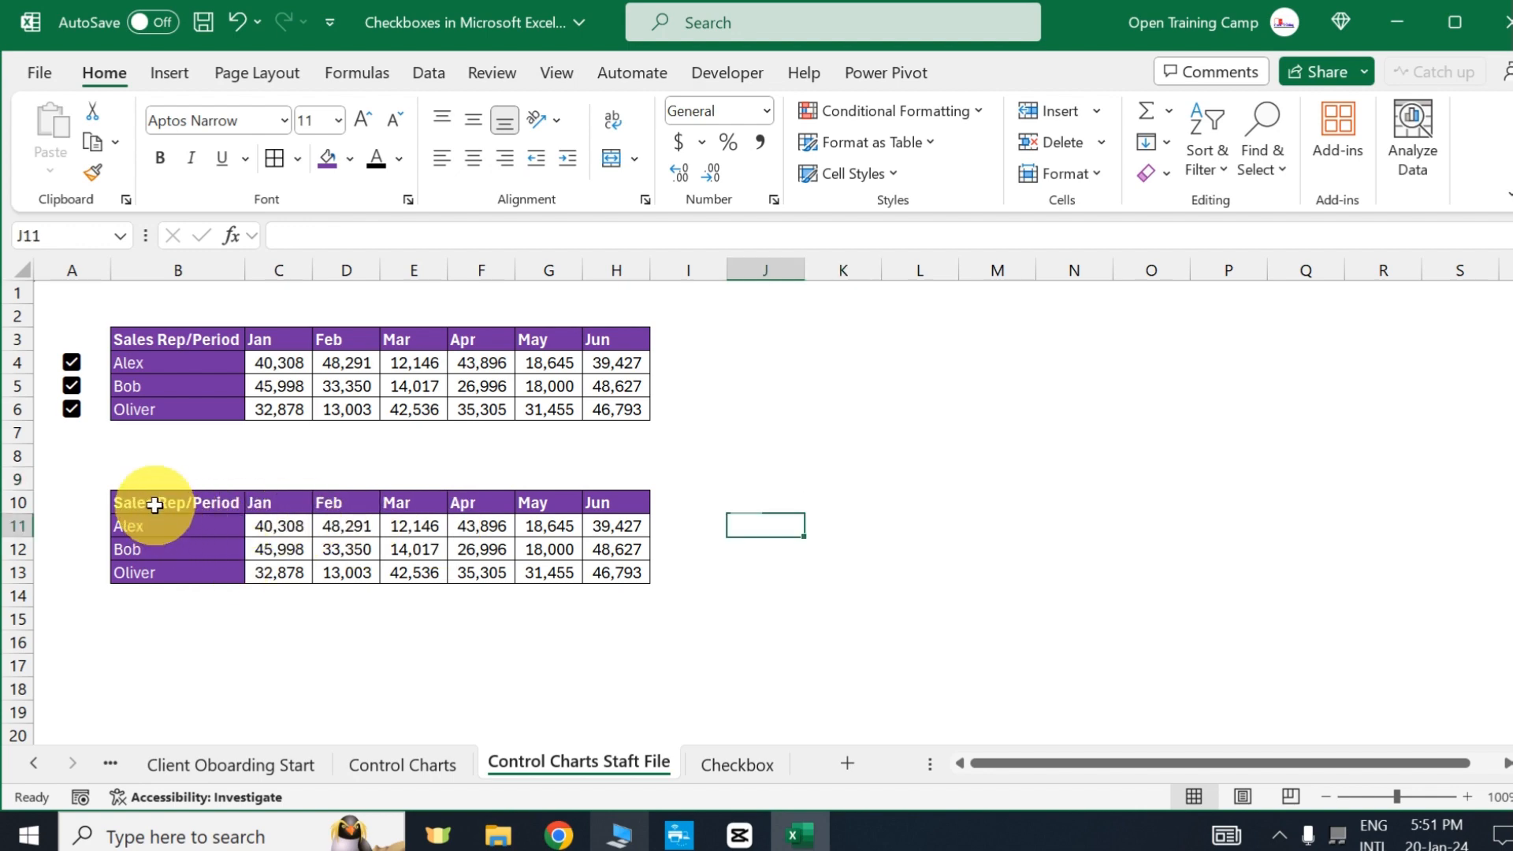
# - Insert the recommended Line chart for B10:H13 and place it directly below the upper table, covering the helper table
pyautogui.moveTo(156, 503); pyautogui.dragTo(603, 575)
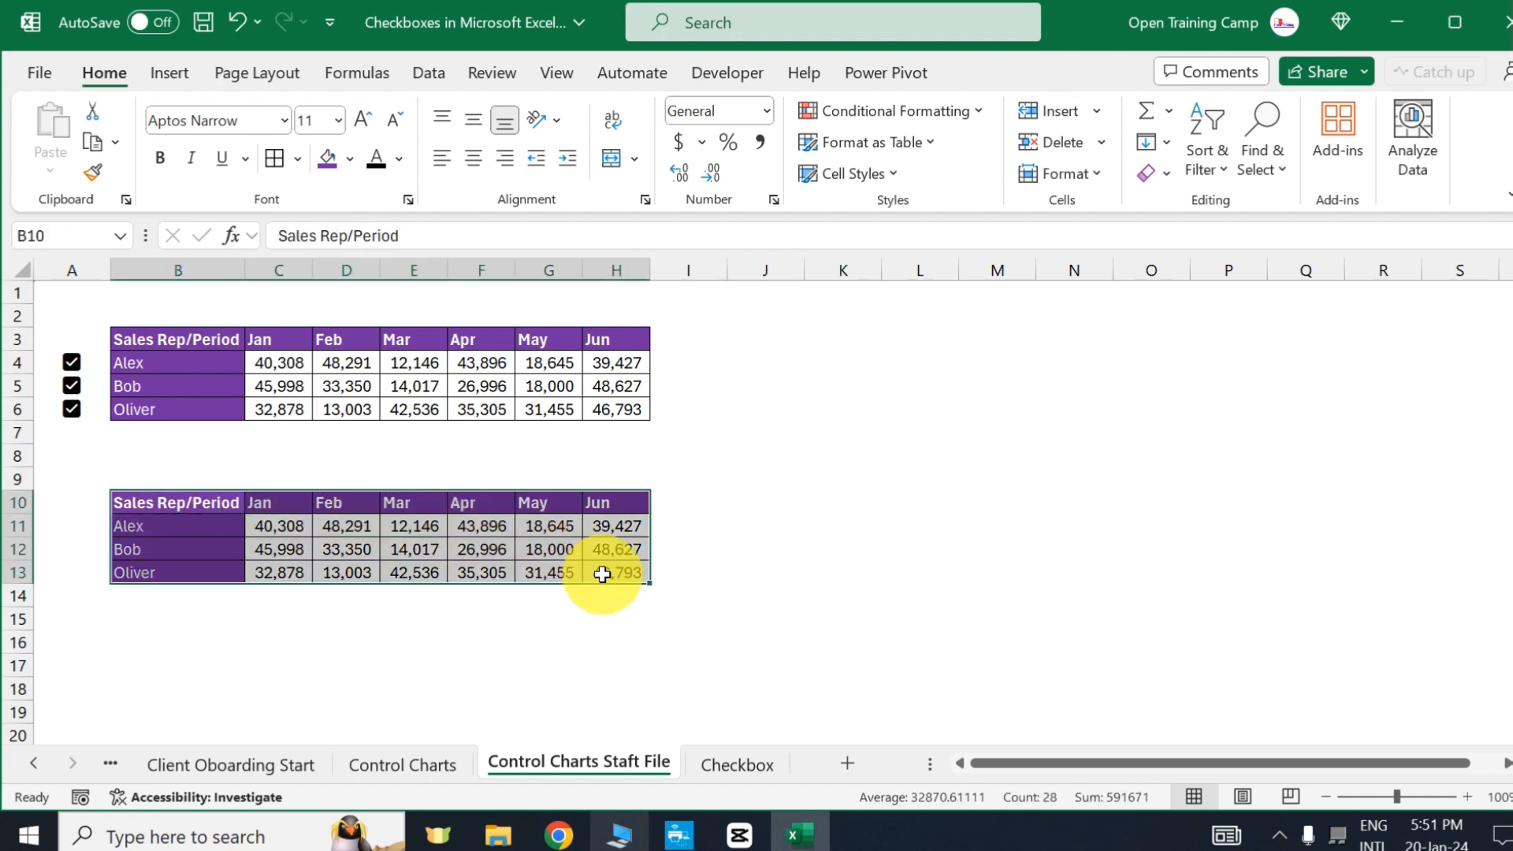
pyautogui.click(179, 77)
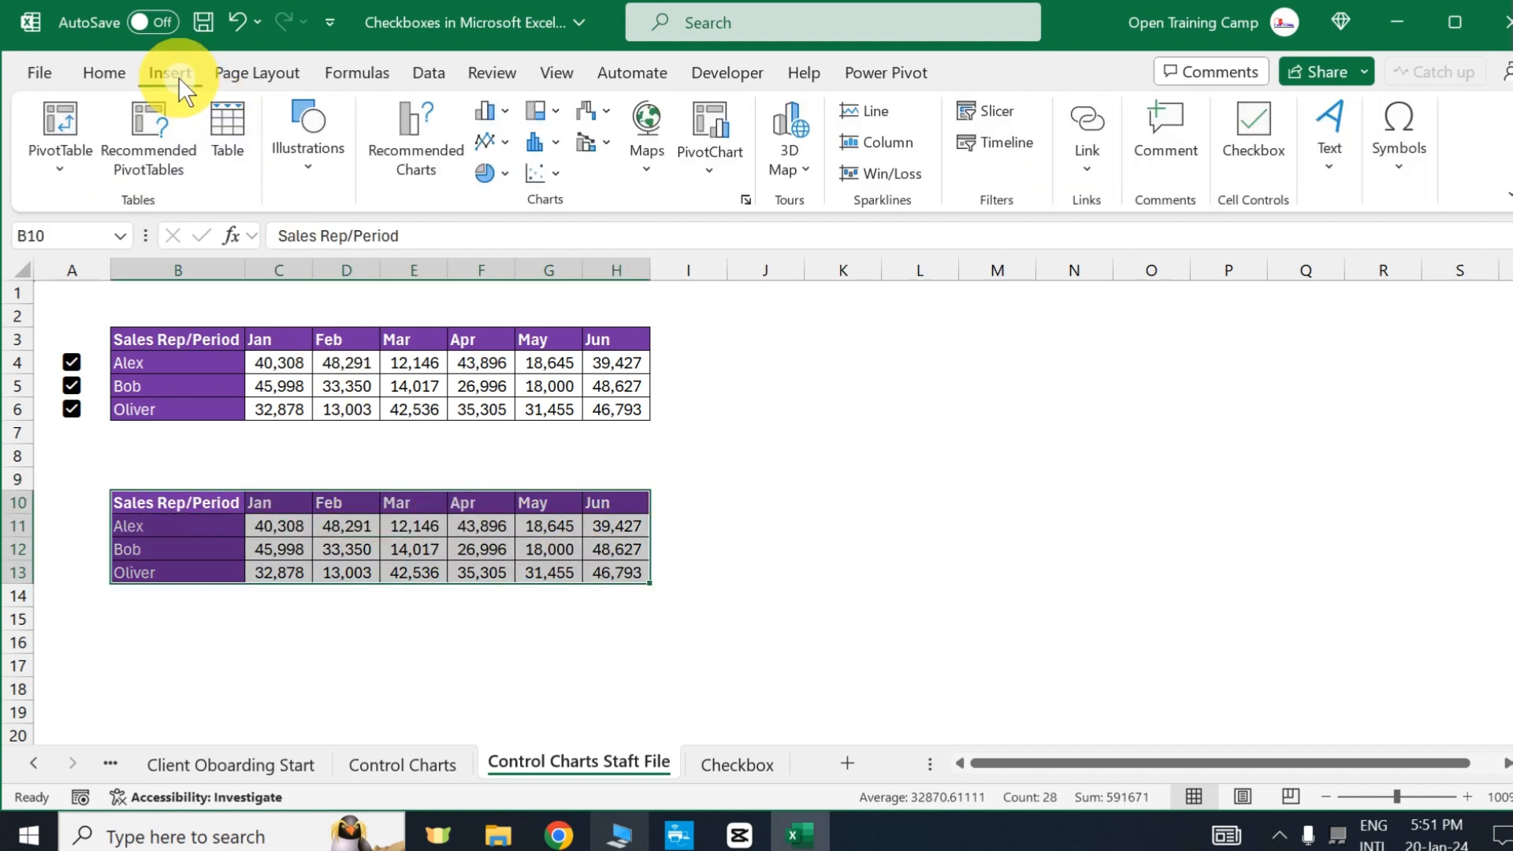
pyautogui.click(419, 116)
pyautogui.click(447, 319)
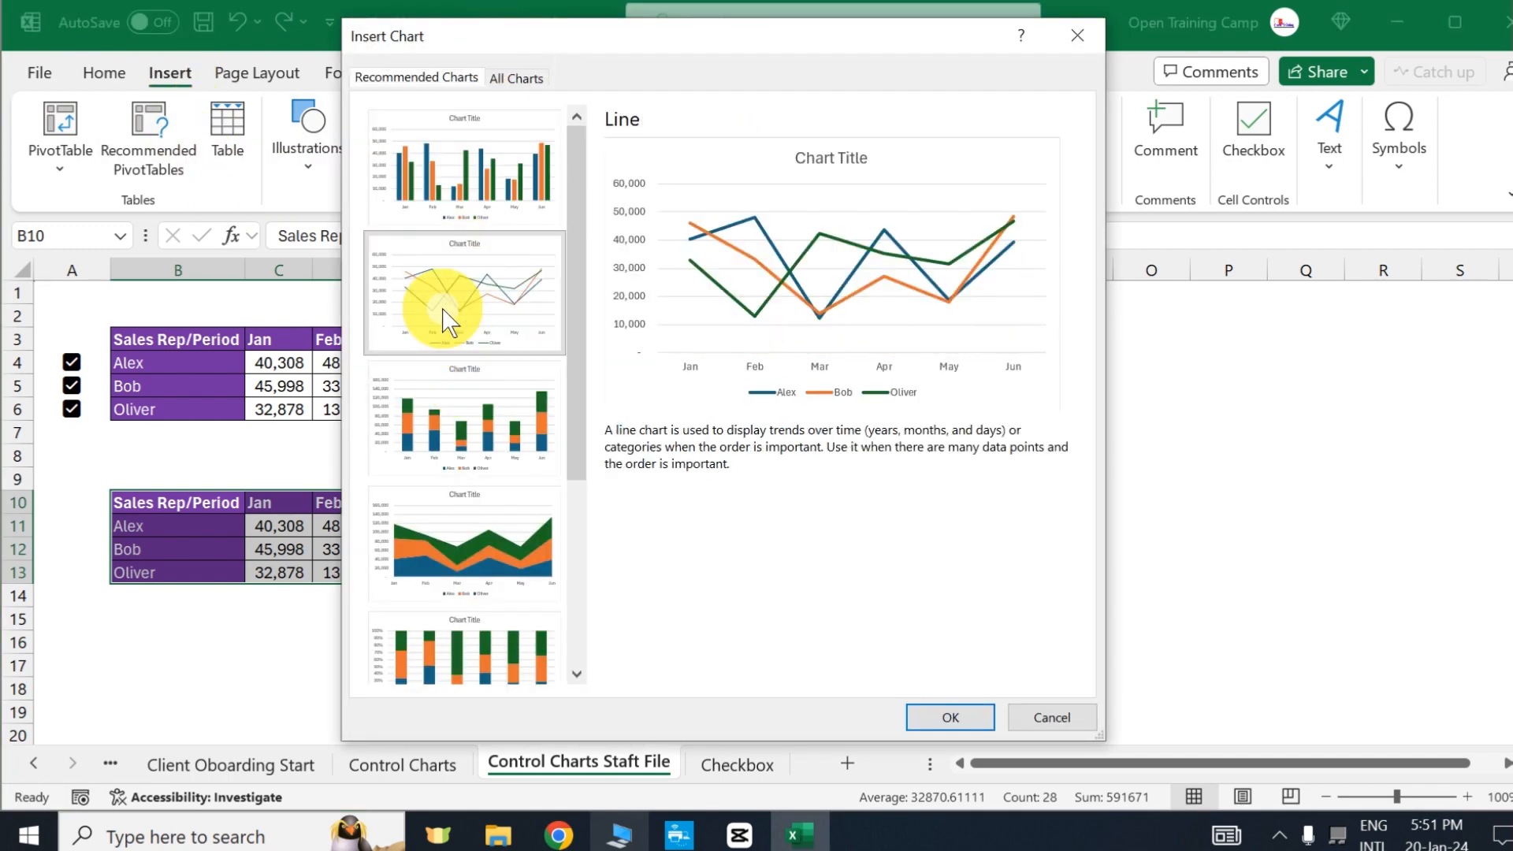
pyautogui.click(952, 718)
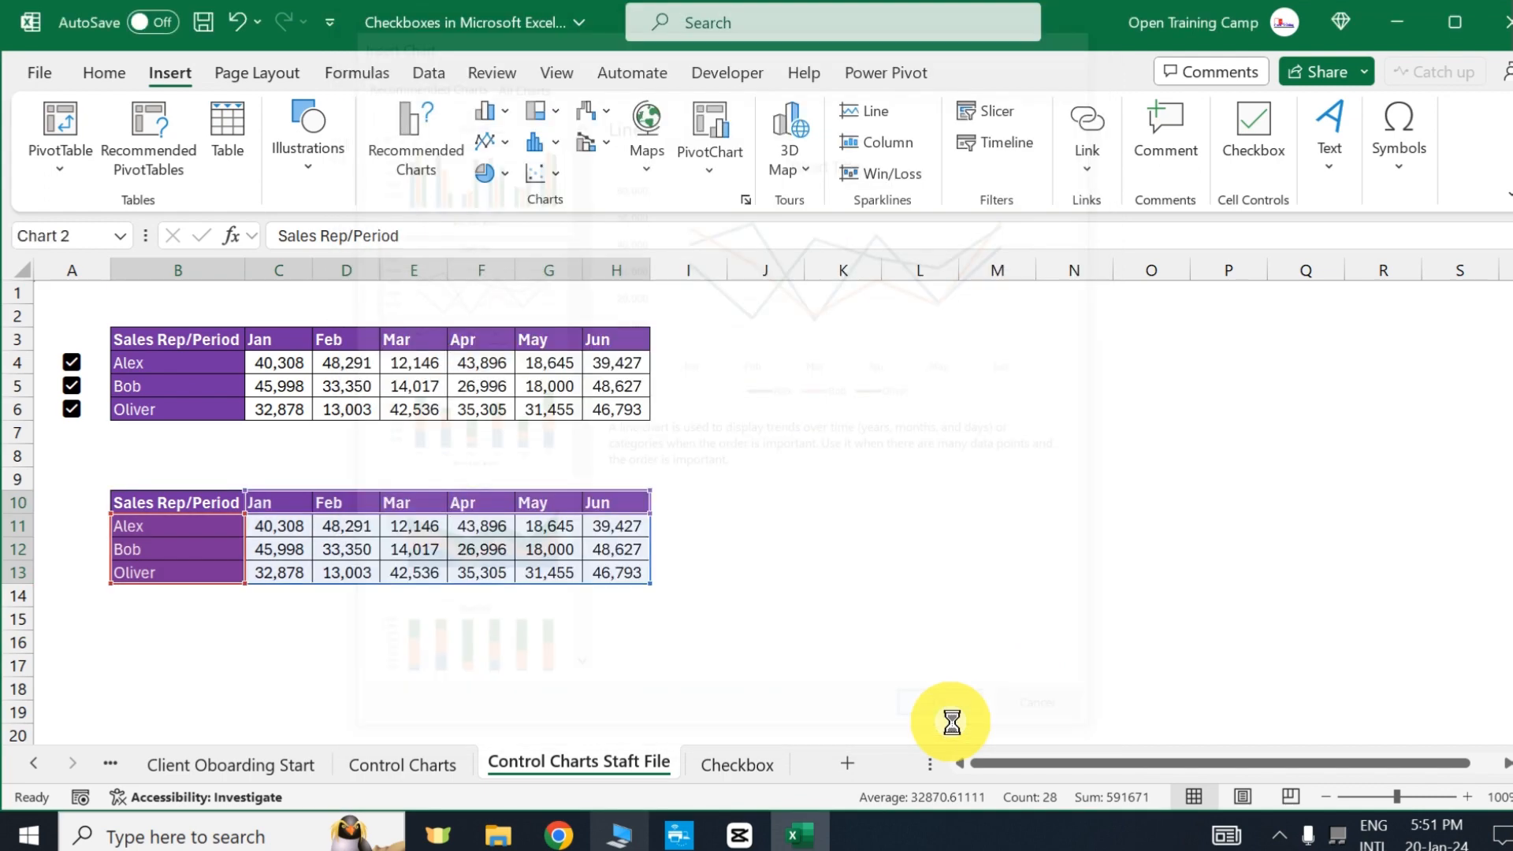
pyautogui.moveTo(648, 351); pyautogui.dragTo(239, 441)
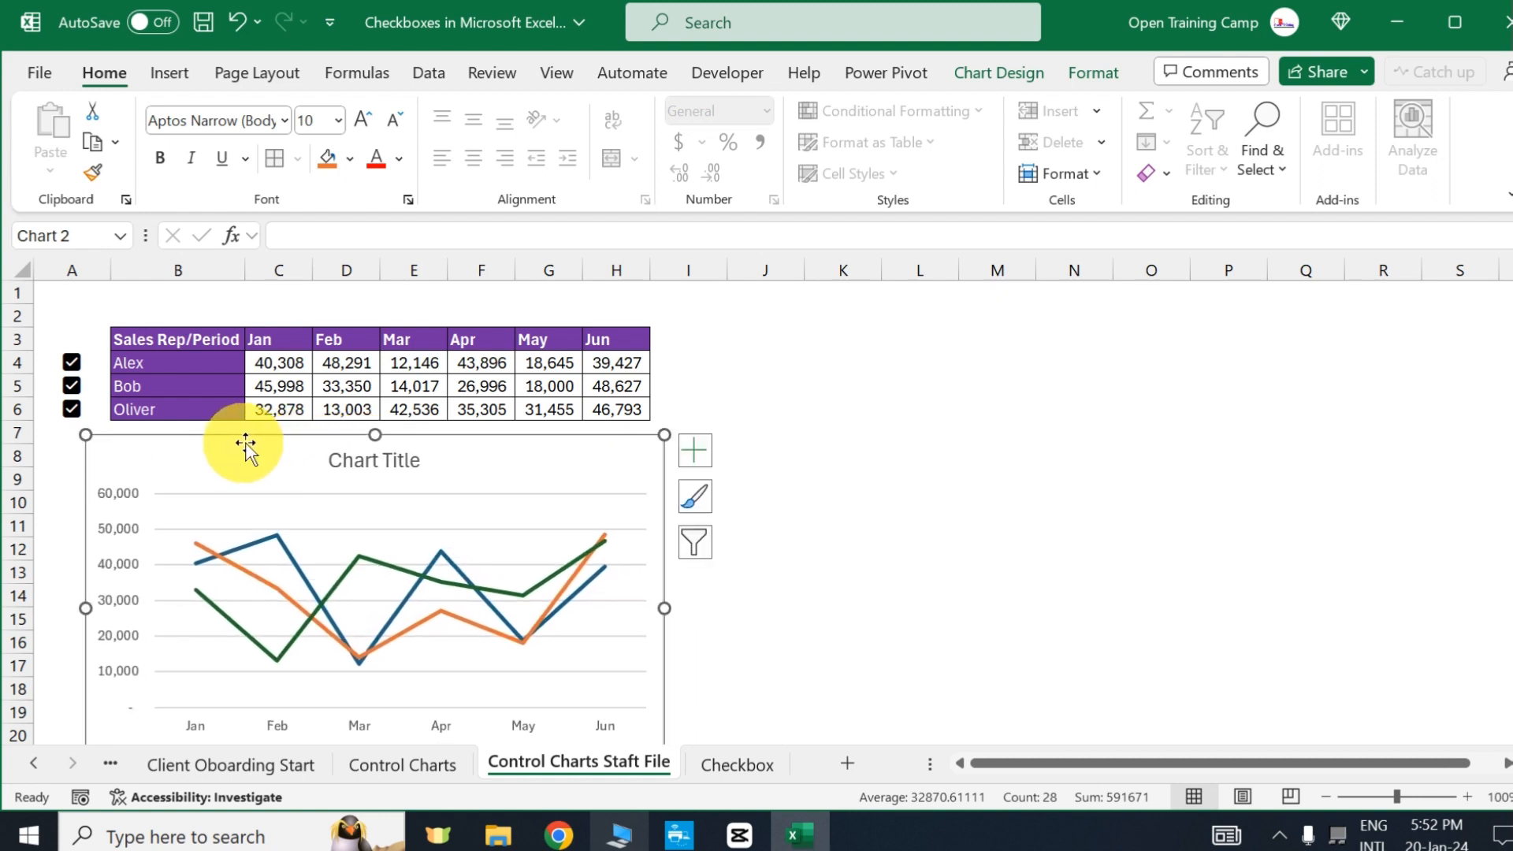
# - Test the line chart by clearing the checkboxes in A5 and A4 and checking them again
pyautogui.click(72, 385)
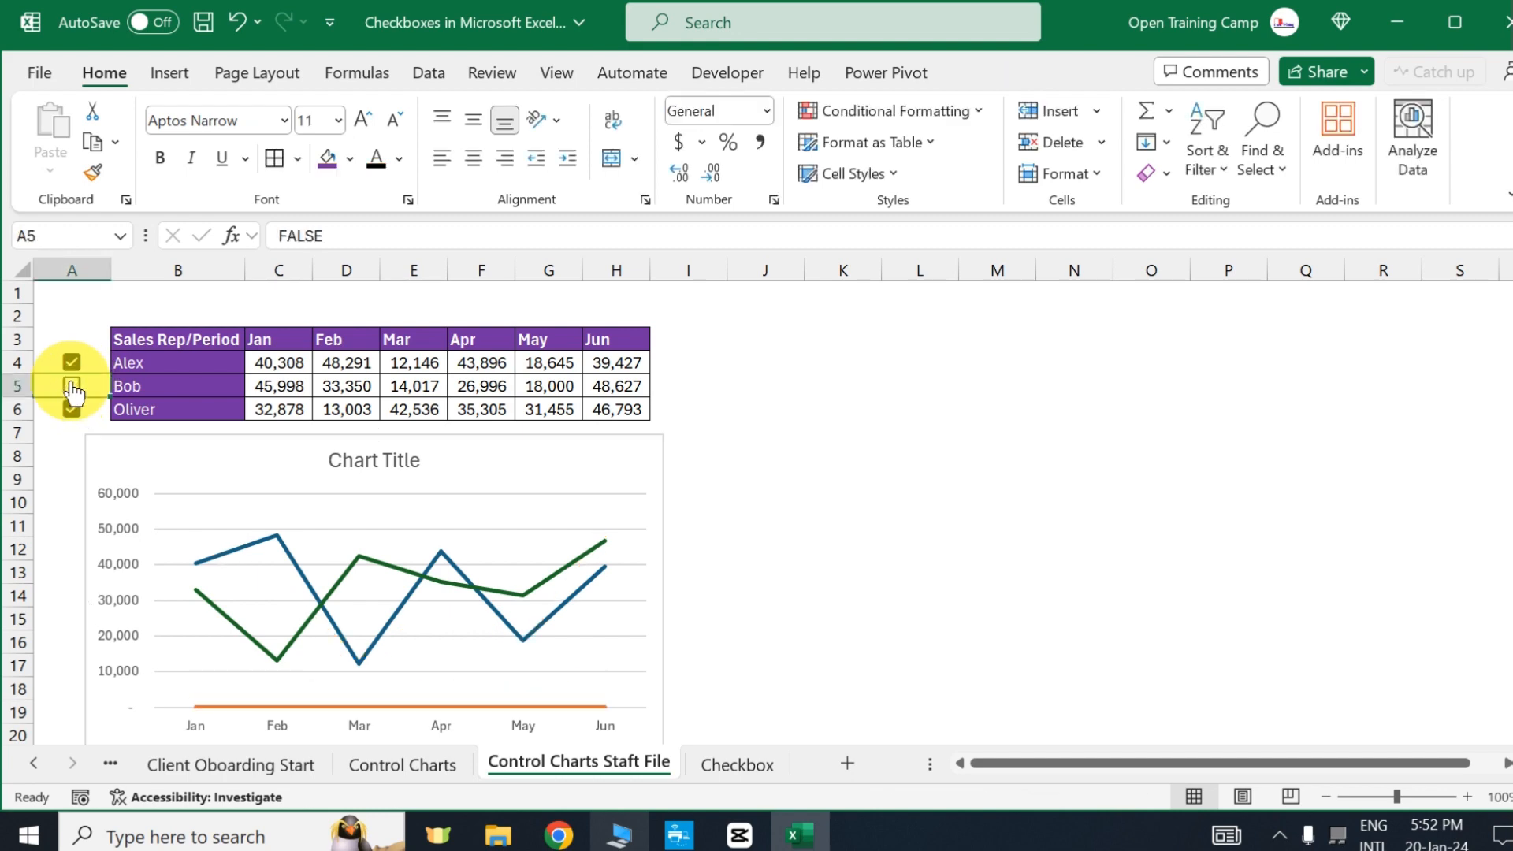
pyautogui.click(72, 363)
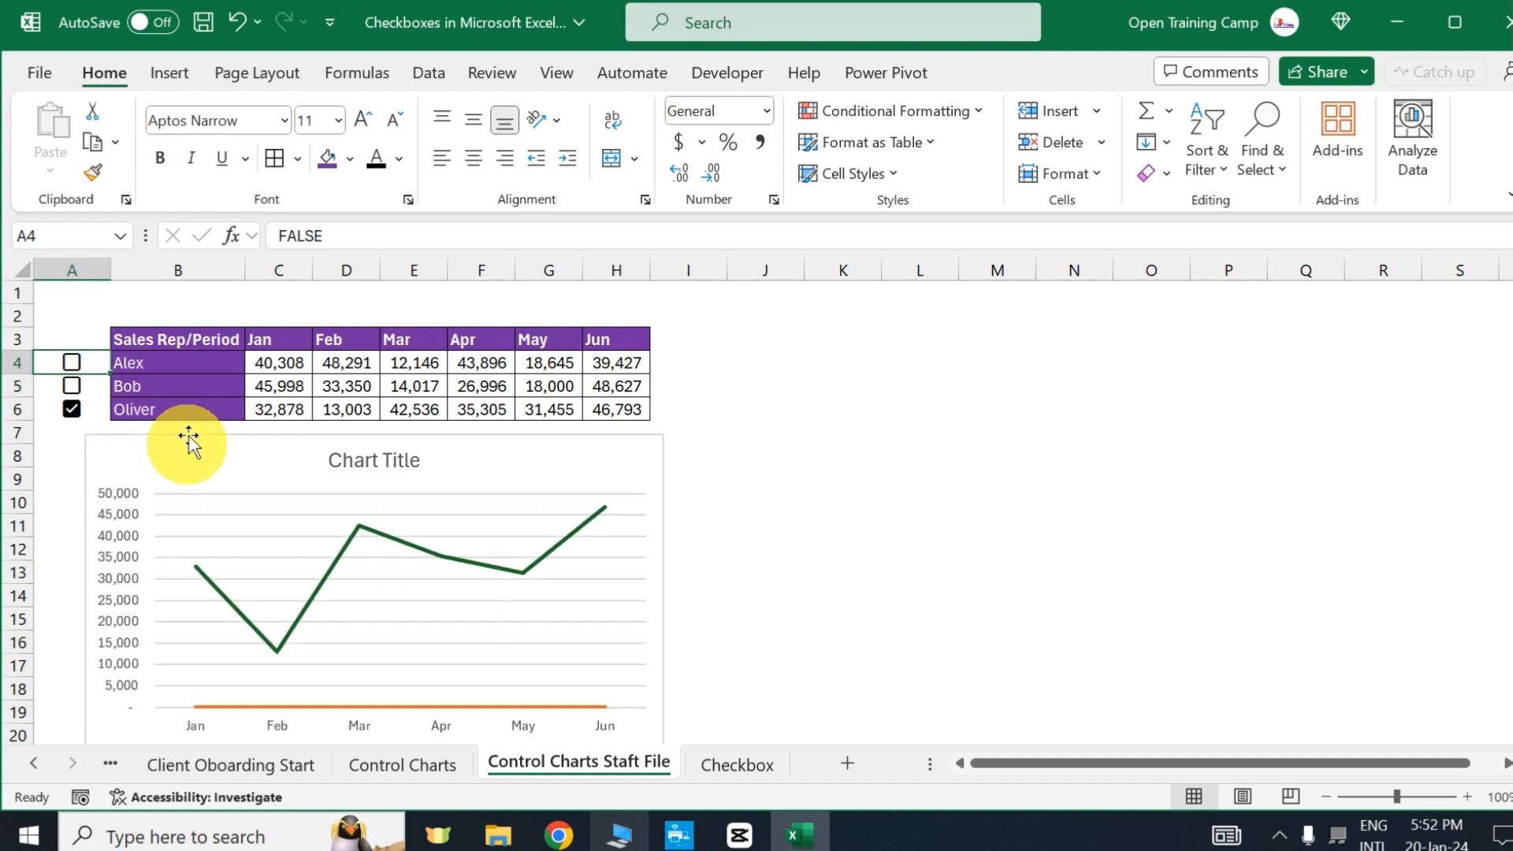
pyautogui.click(71, 387)
pyautogui.click(71, 364)
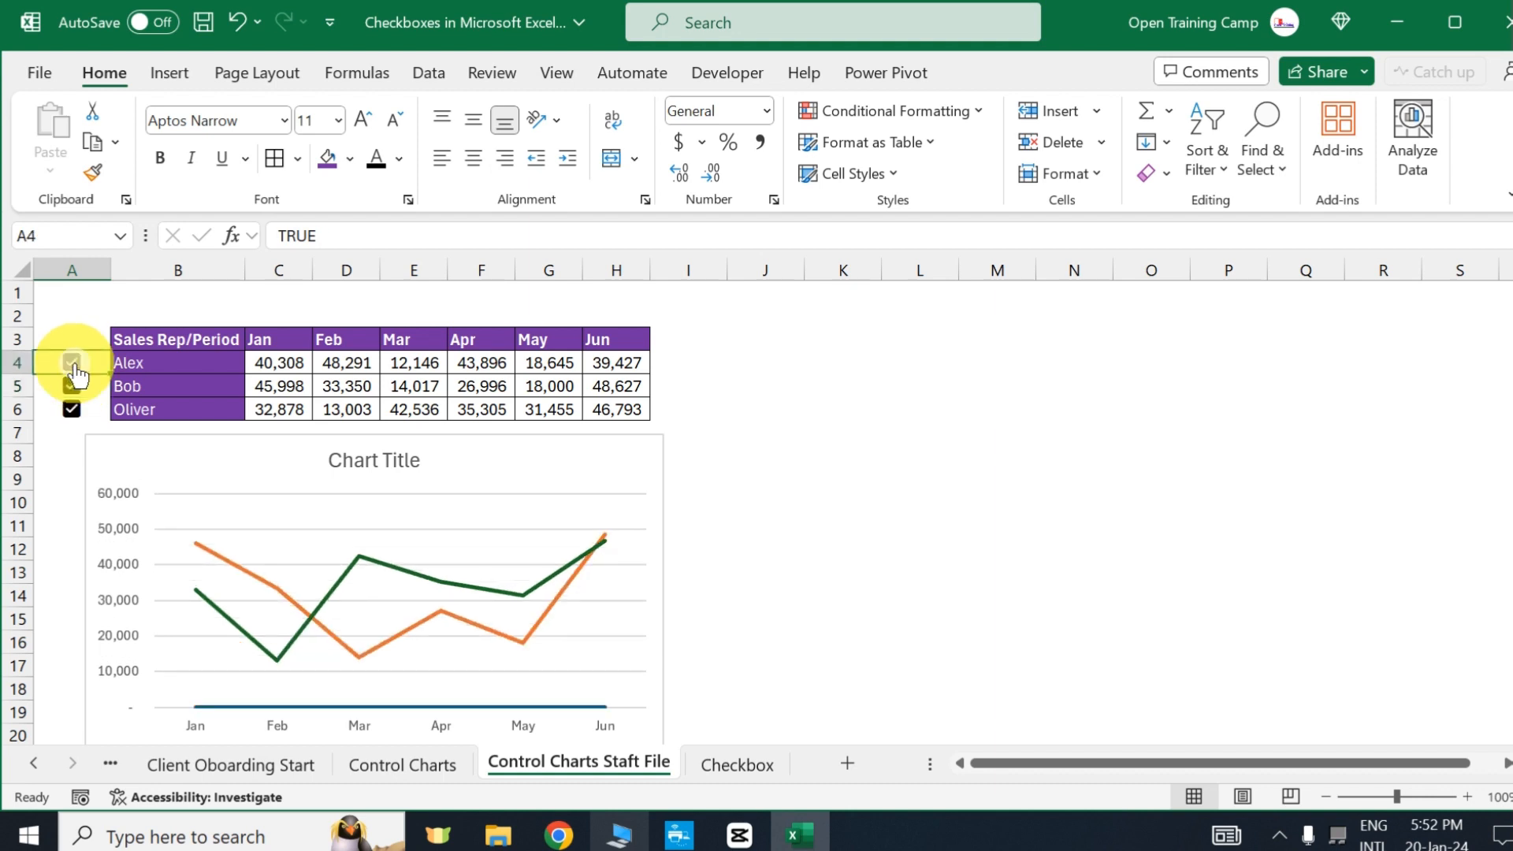